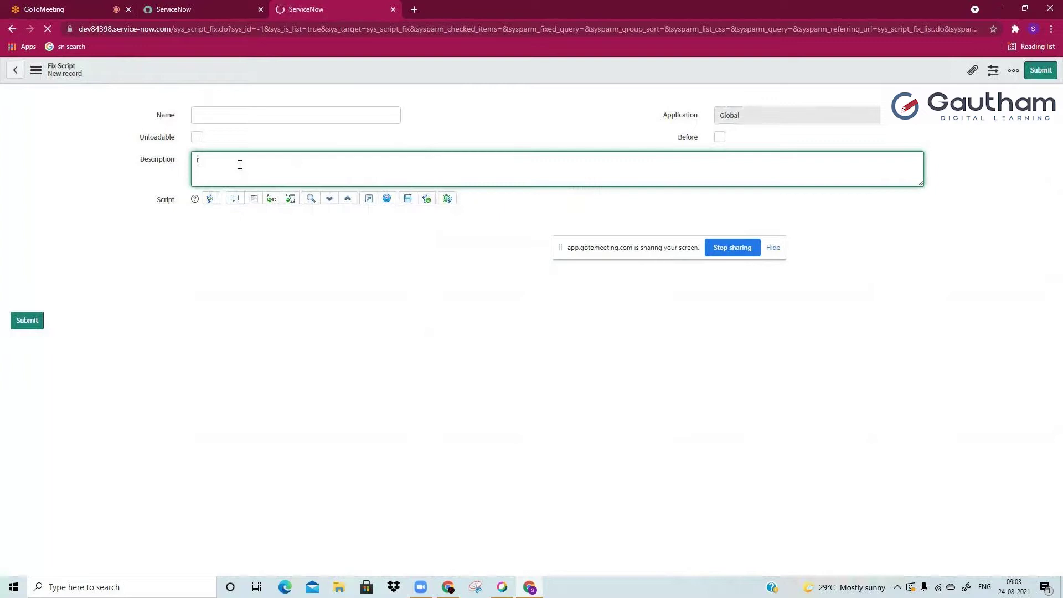
Step: Add 'soap' and 'inbound emailaction' as new lines below 'rest' in the Description
{"action": "key", "text": "Return"}
{"action": "type", "text": "wsoap"}
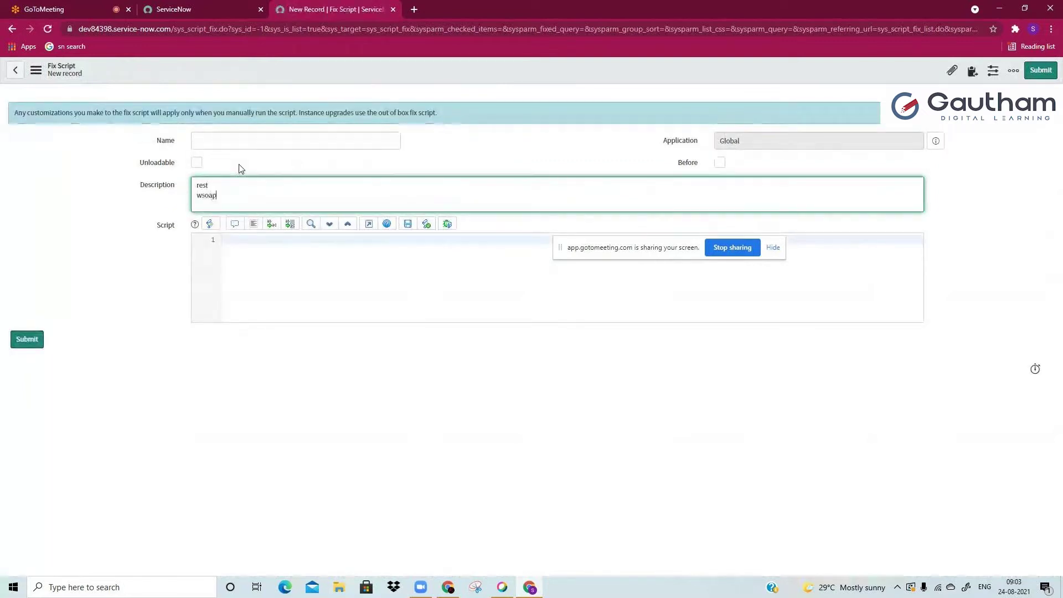
{"action": "key", "text": "BackSpace"}
{"action": "key", "text": "BackSpace"}
{"action": "key", "text": "BackSpace"}
{"action": "key", "text": "BackSpace"}
{"action": "key", "text": "BackSpace"}
{"action": "type", "text": "soap"}
{"action": "key", "text": "Return"}
{"action": "key", "text": "Return"}
{"action": "type", "text": "inbound"}
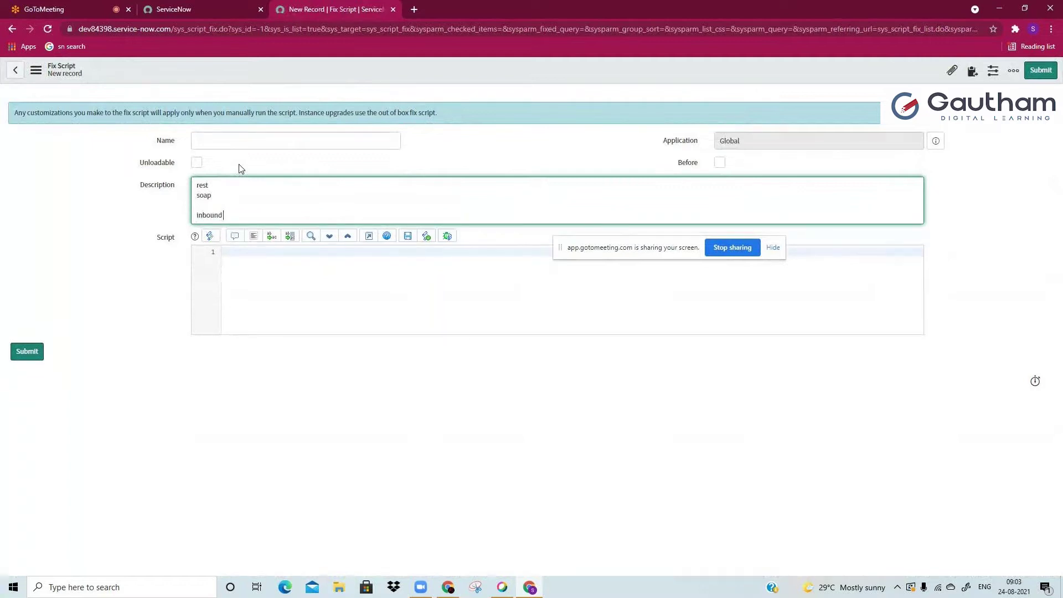
{"action": "type", "text": " emailaction"}
Step: Add the line 'inbound outbound -->rest /soap' under the inbound emailaction note
{"action": "key", "text": "Return"}
{"action": "key", "text": "Return"}
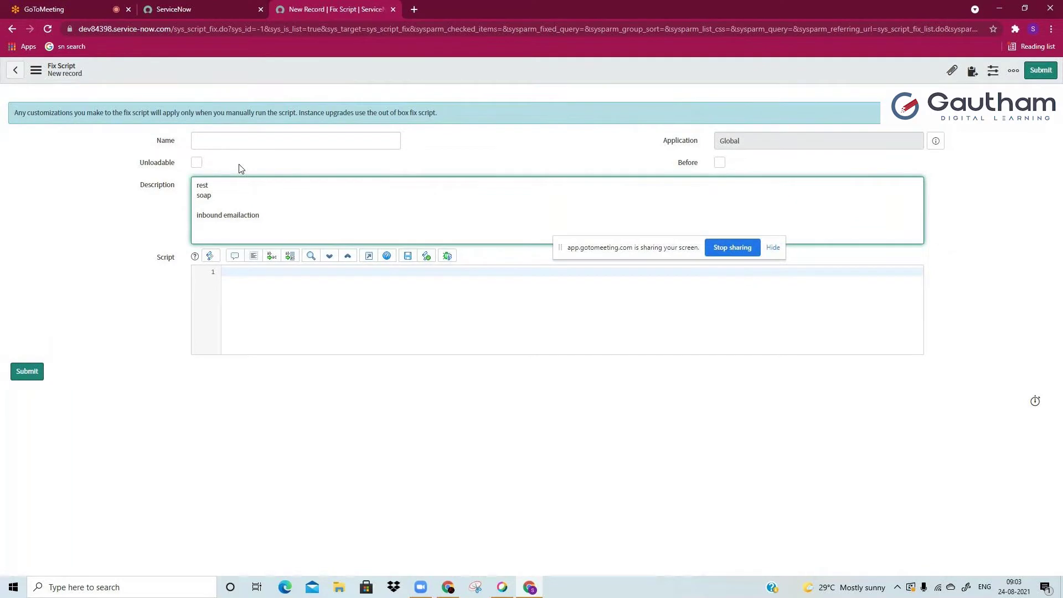
{"action": "left_click_drag", "start_coordinate": [218, 196], "coordinate": [197, 186]}
{"action": "left_click", "coordinate": [196, 185]}
{"action": "left_click", "coordinate": [228, 223]}
{"action": "key", "text": "Return"}
{"action": "type", "text": "inbo"}
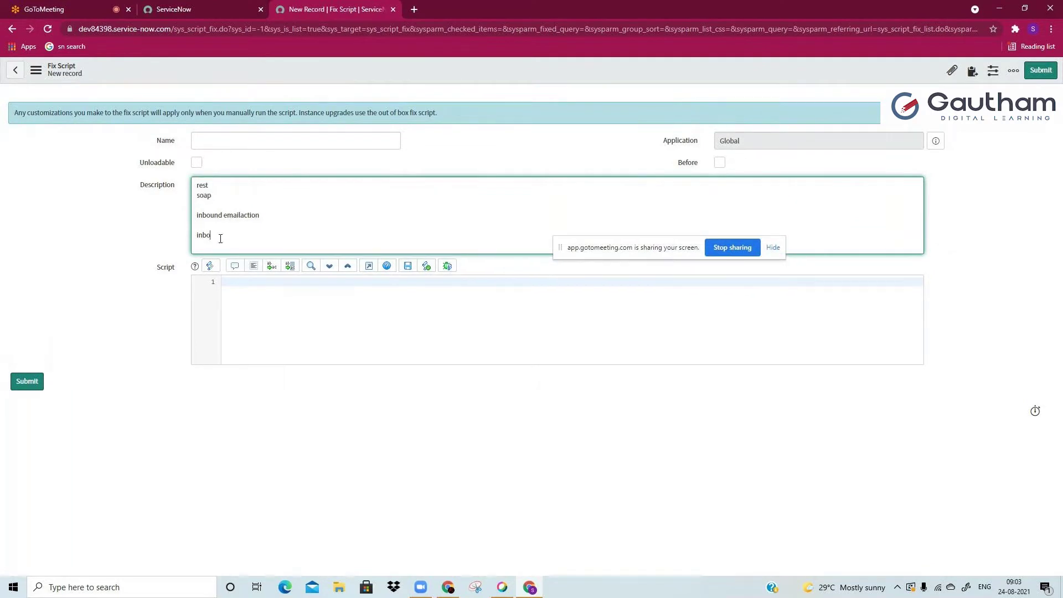
{"action": "type", "text": "und outbound"}
{"action": "double_click", "coordinate": [215, 239]}
{"action": "double_click", "coordinate": [239, 234]}
{"action": "left_click", "coordinate": [263, 236]}
{"action": "type", "text": "-->rest /soap("}
{"action": "key", "text": "BackSpace"}
{"action": "left_click", "coordinate": [63, 6]}
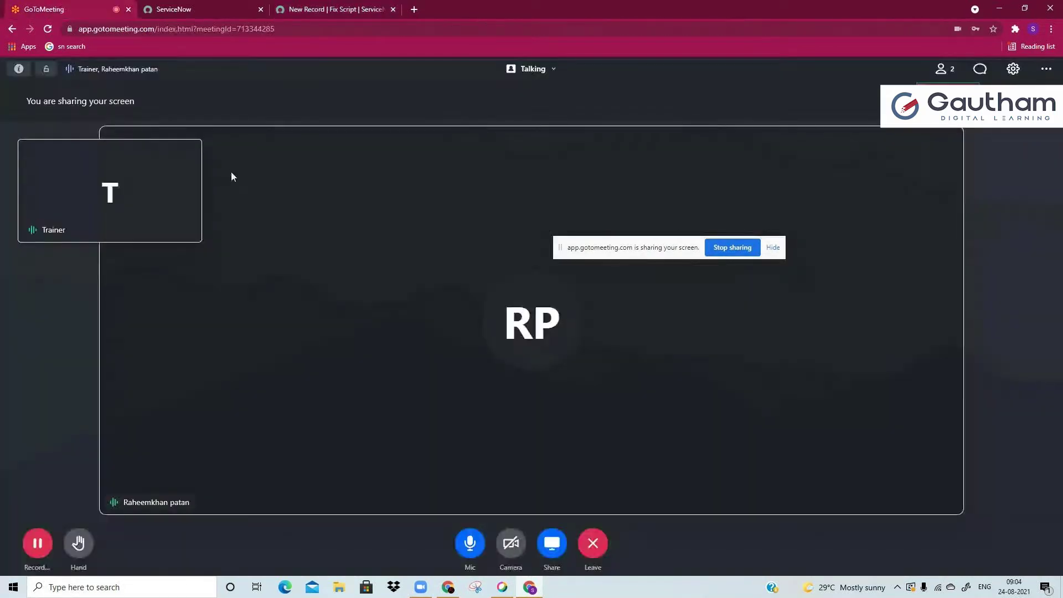
{"action": "left_click", "coordinate": [321, 9]}
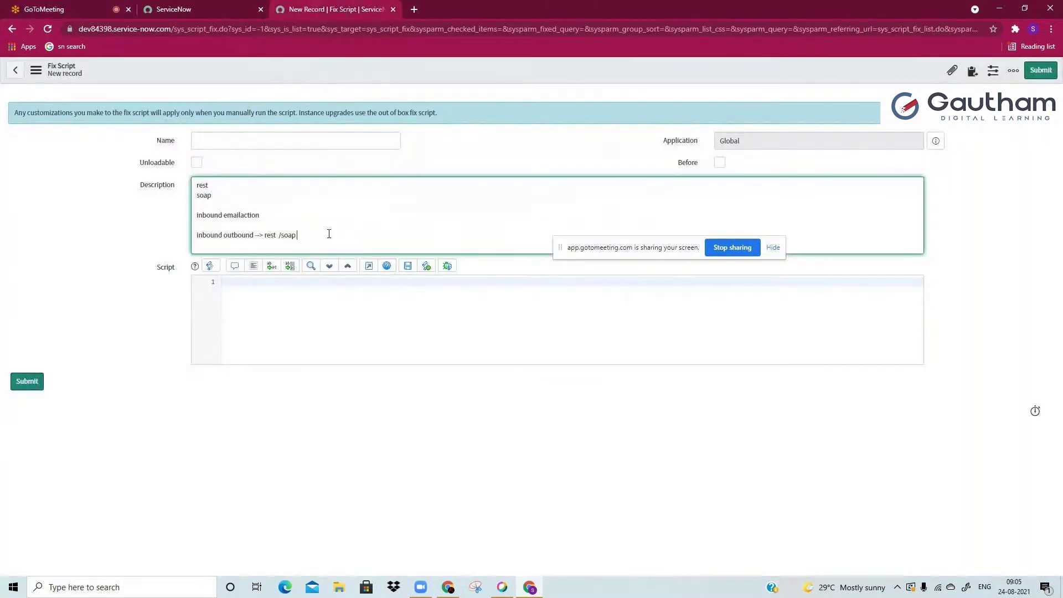
Step: Add 'snow--> snow' and 'snow--> any 3rd party app' lines below the inbound outbound note
{"action": "key", "text": "Return"}
{"action": "key", "text": "Return"}
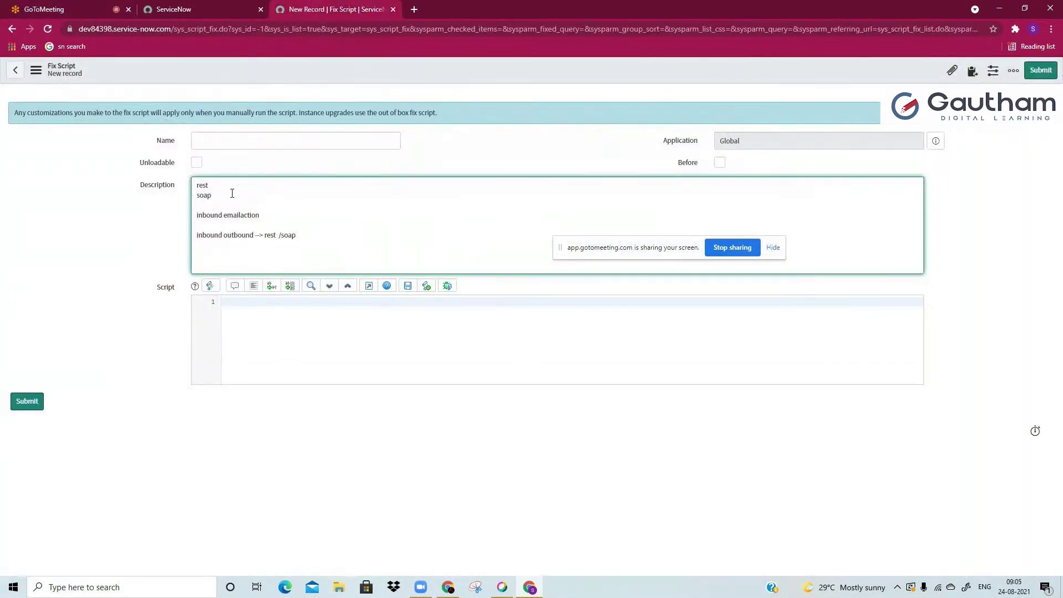
{"action": "left_click_drag", "start_coordinate": [198, 183], "coordinate": [254, 248]}
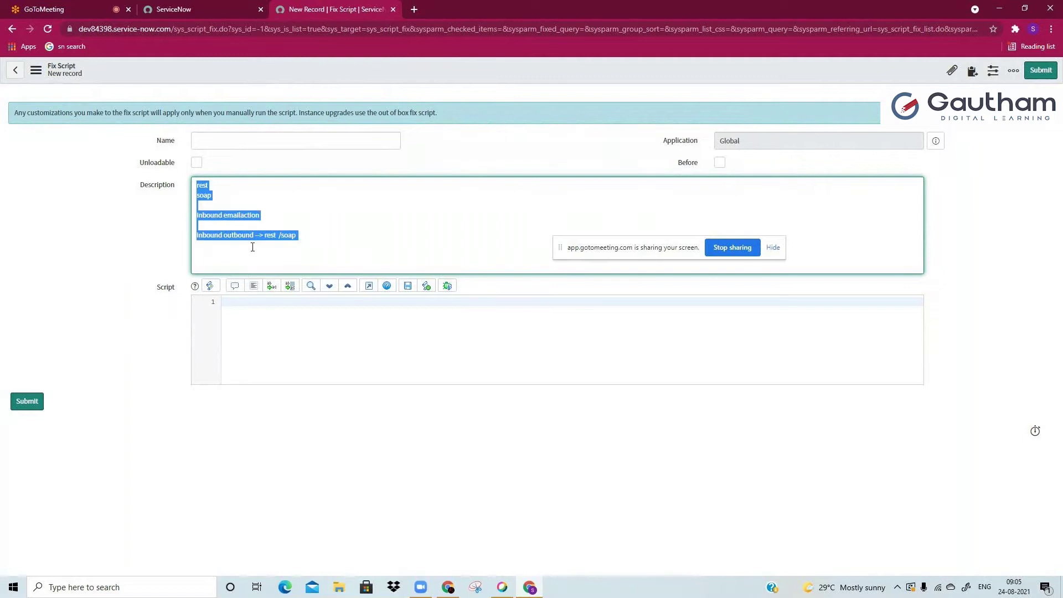
{"action": "left_click", "coordinate": [242, 263]}
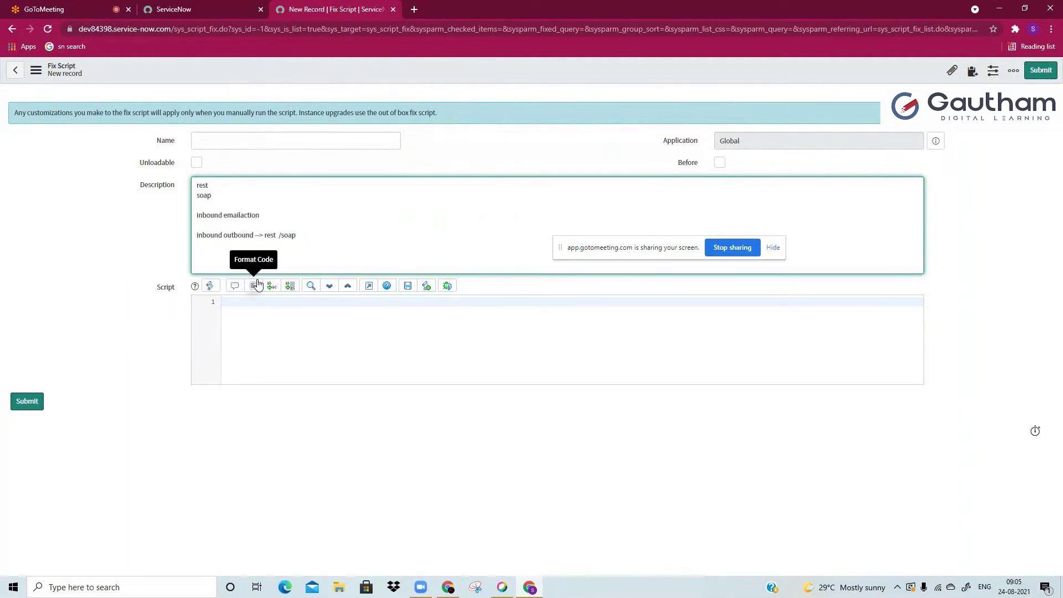
{"action": "key", "text": "Return"}
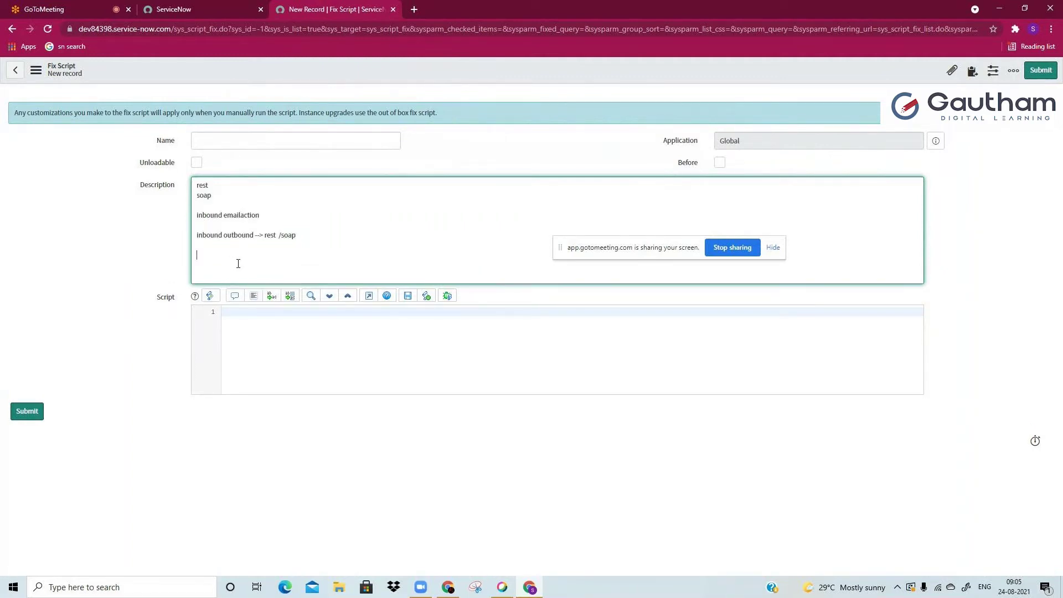
{"action": "type", "text": "in/ou"}
{"action": "key", "text": "BackSpace"}
{"action": "key", "text": "BackSpace"}
{"action": "key", "text": "BackSpace"}
{"action": "key", "text": "BackSpace"}
{"action": "left_click", "coordinate": [358, 247]}
{"action": "type", "text": "snow--> snow"}
{"action": "key", "text": "Return"}
{"action": "type", "text": "snow"}
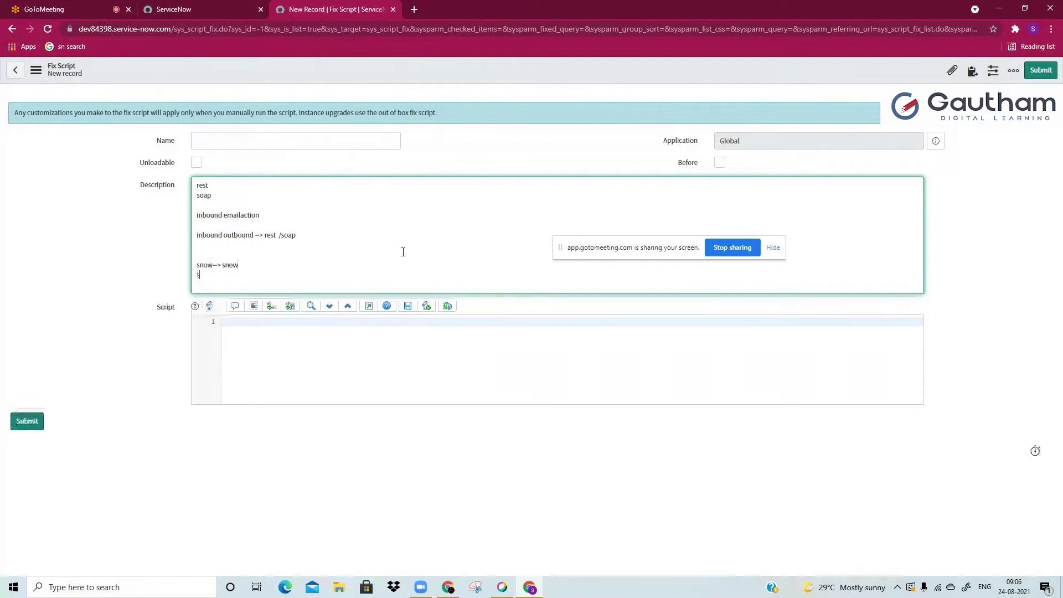
{"action": "type", "text": "--> an"}
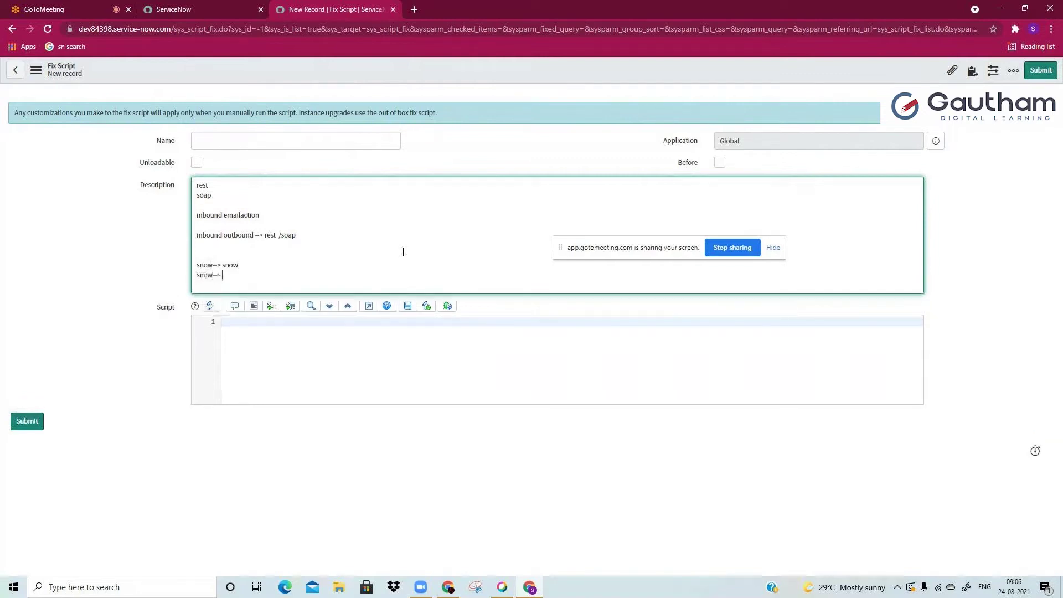
{"action": "type", "text": "y 3rd"}
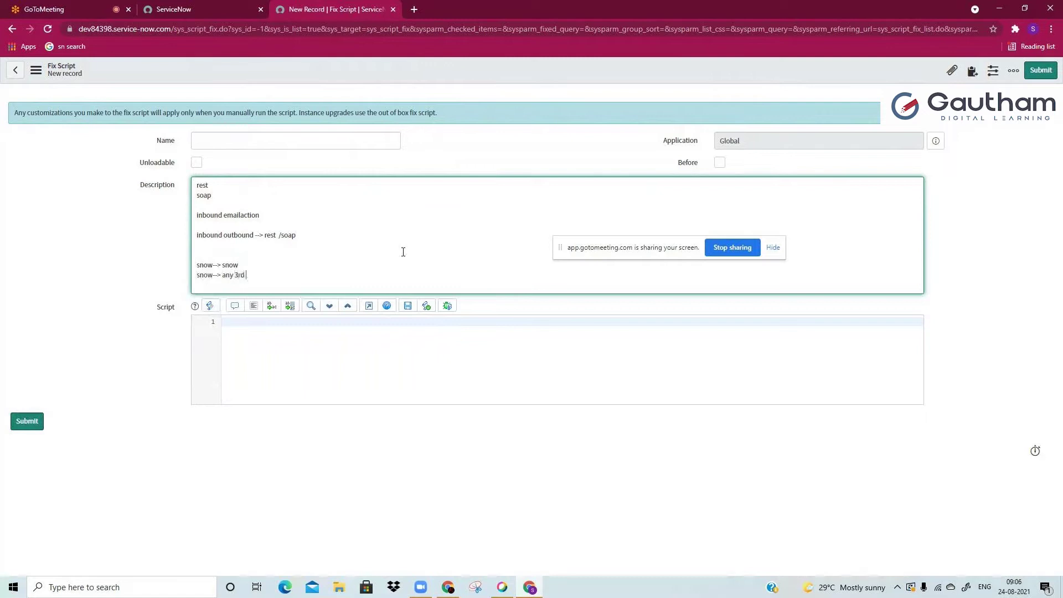
{"action": "type", "text": " party app"}
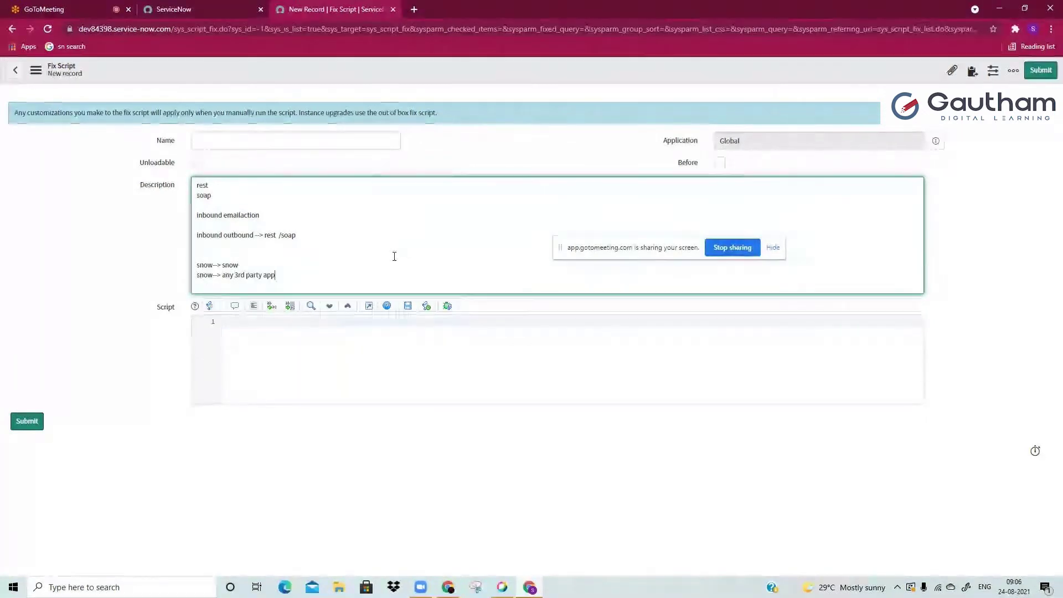
{"action": "key", "text": "shift+Up"}
{"action": "key", "text": "shift+Up"}
{"action": "key", "text": "shift+Up"}
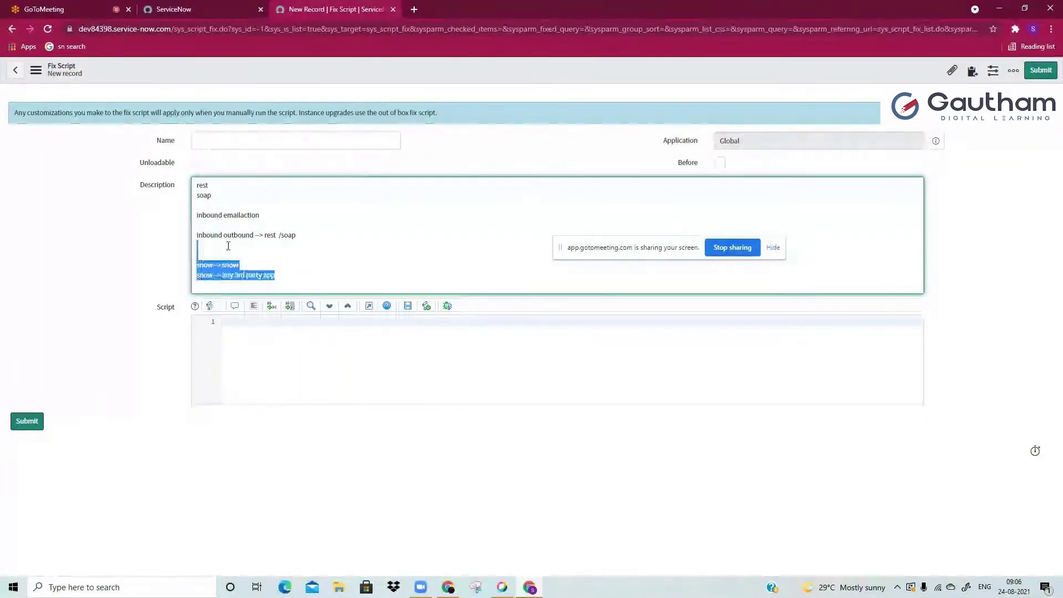
Step: Delete both snow lines and type an 'Active Directory --> users, location, groups, roles' note
{"action": "key", "text": "BackSpace"}
{"action": "key", "text": "Return"}
{"action": "key", "text": "Return"}
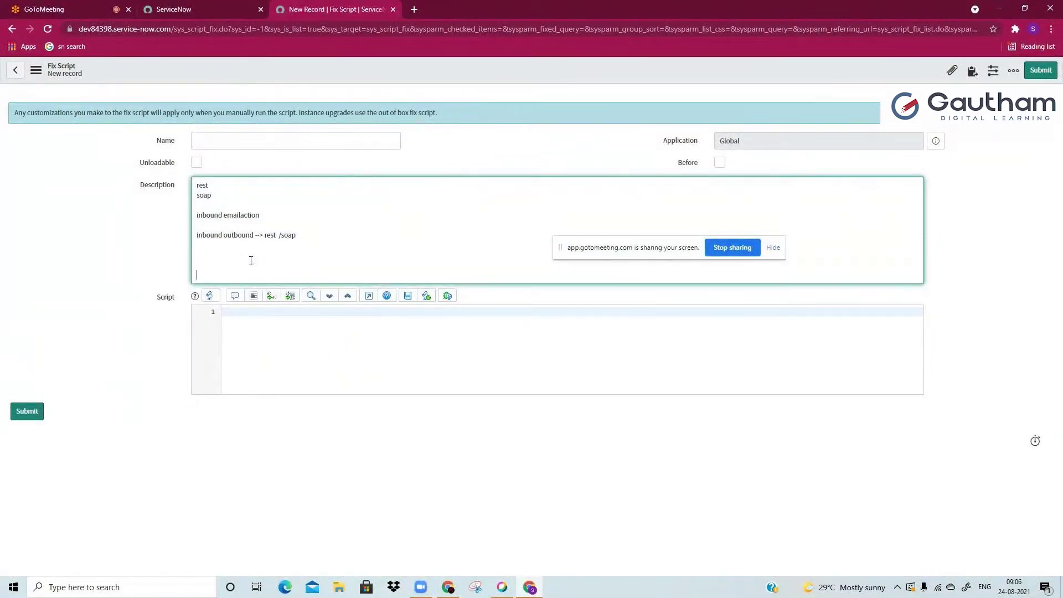
{"action": "type", "text": "Active Directoty"}
{"action": "key", "text": "BackSpace"}
{"action": "key", "text": "BackSpace"}
{"action": "type", "text": "ry"}
{"action": "type", "text": " -->"}
{"action": "type", "text": "users"}
{"action": "type", "text": ", locati"}
{"action": "type", "text": "on , groups"}
{"action": "type", "text": " , roles"}
{"action": "key", "text": "BackSpace"}
{"action": "key", "text": "BackSpace"}
{"action": "key", "text": "BackSpace"}
Step: Append '=>pwershell --> Orchestration' to the Active Directory line, then delete that whole line
{"action": "mouse_move", "coordinate": [244, 276]}
{"action": "left_mouse_down"}
{"action": "mouse_move", "coordinate": [196, 275]}
{"action": "mouse_move", "coordinate": [246, 279]}
{"action": "left_mouse_up"}
{"action": "left_click", "coordinate": [195, 275]}
{"action": "left_click", "coordinate": [246, 278]}
{"action": "left_click_drag", "start_coordinate": [246, 279], "coordinate": [196, 278]}
{"action": "left_click", "coordinate": [196, 278]}
{"action": "type", "text": "=>pwershell -->"}
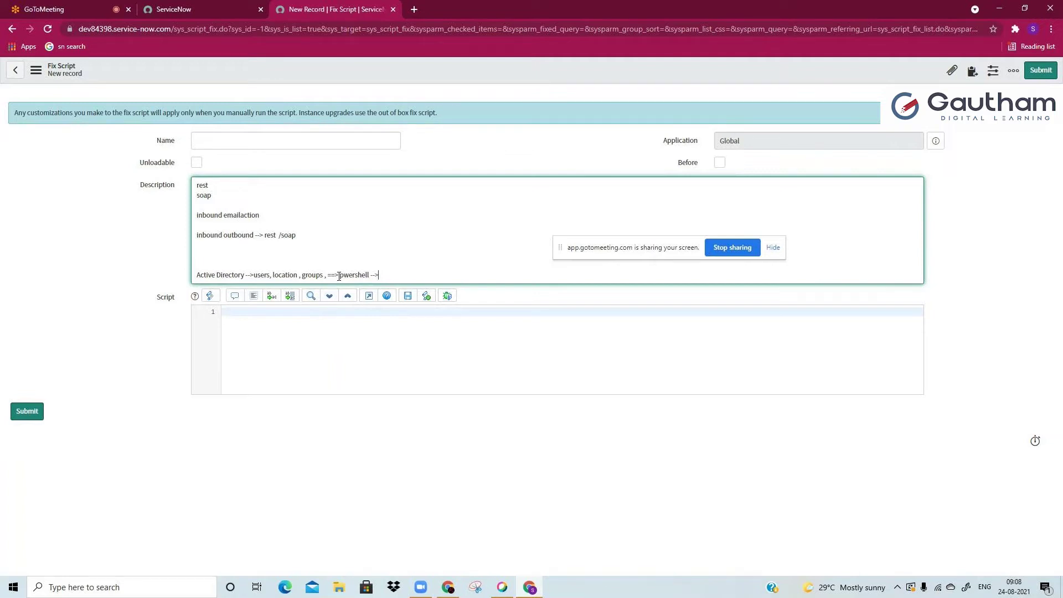
{"action": "type", "text": "Orchestration"}
{"action": "double_click", "coordinate": [407, 274]}
{"action": "left_click", "coordinate": [429, 272]}
{"action": "left_click_drag", "start_coordinate": [430, 272], "coordinate": [192, 276]}
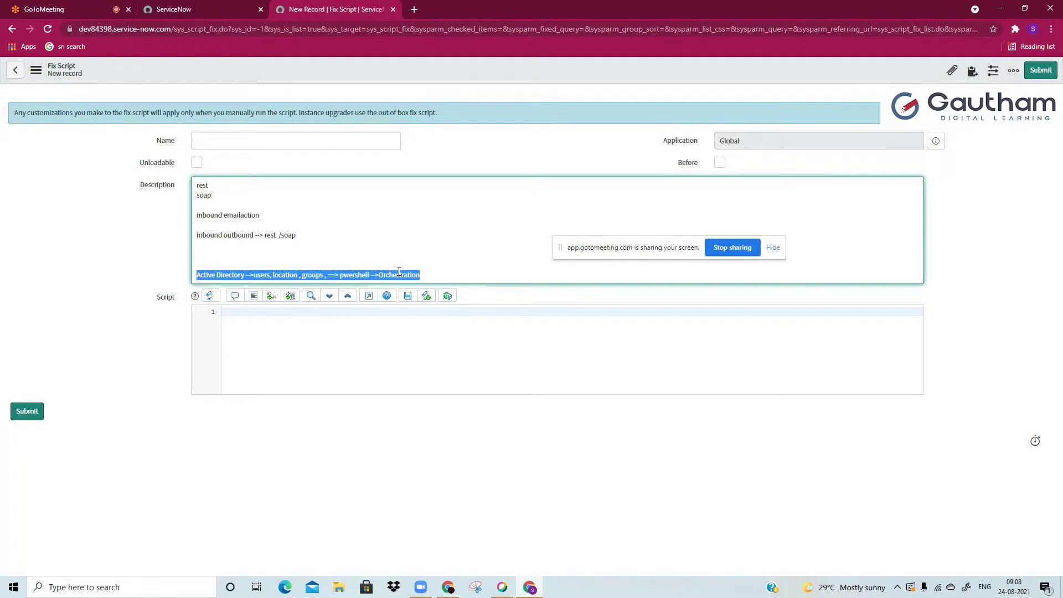
{"action": "key", "text": "BackSpace"}
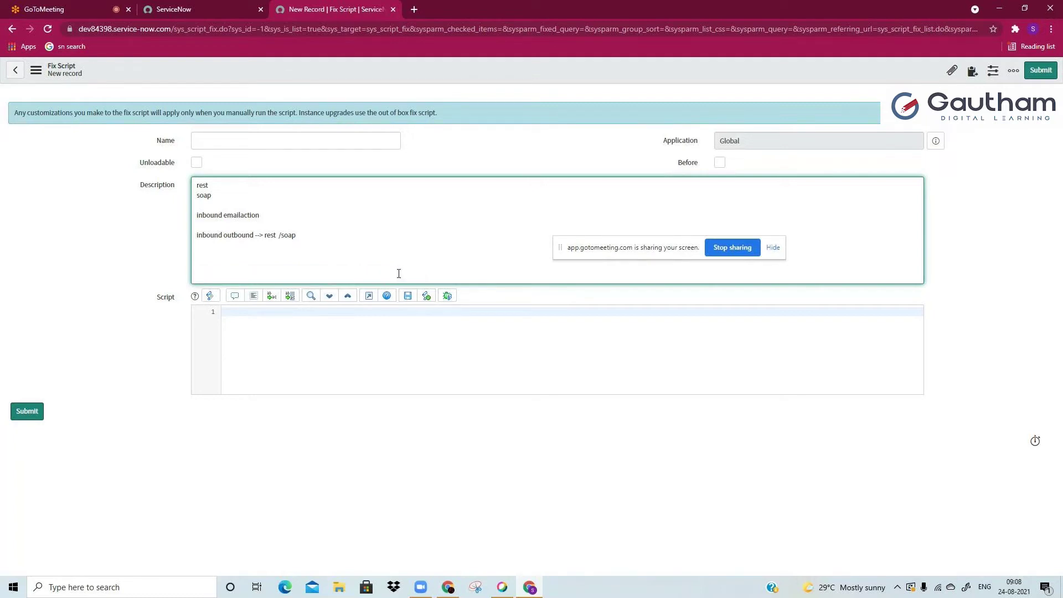
Step: Replace an 'Inbound email action' line with 'REST' and 'SOAP:-XM', then go to the App Engine Studio tab
{"action": "type", "text": "Inbound email action"}
{"action": "left_click_drag", "start_coordinate": [263, 275], "coordinate": [186, 288]}
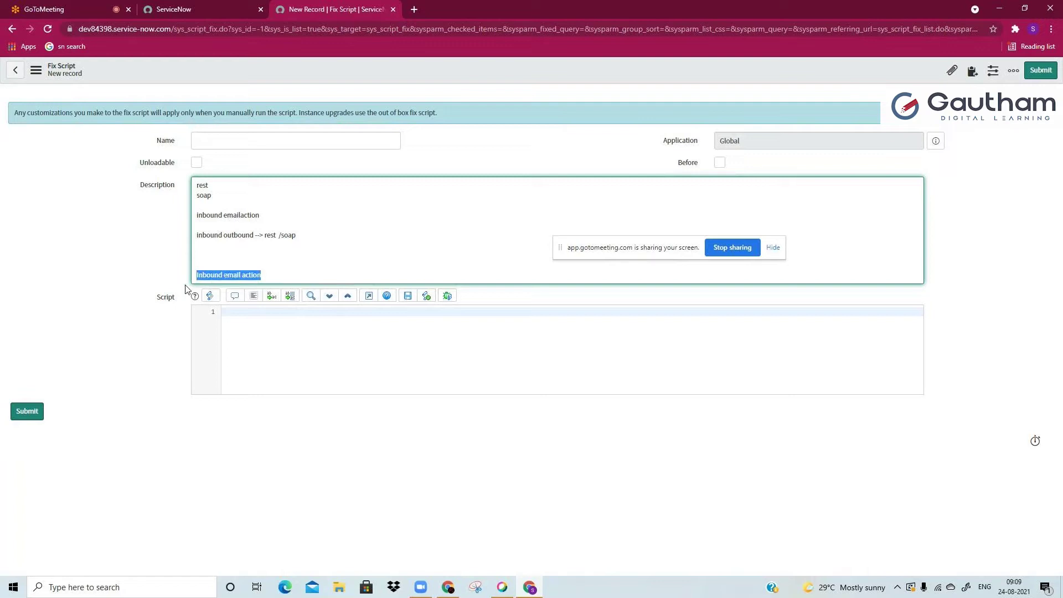
{"action": "key", "text": "BackSpace"}
{"action": "type", "text": "RES"}
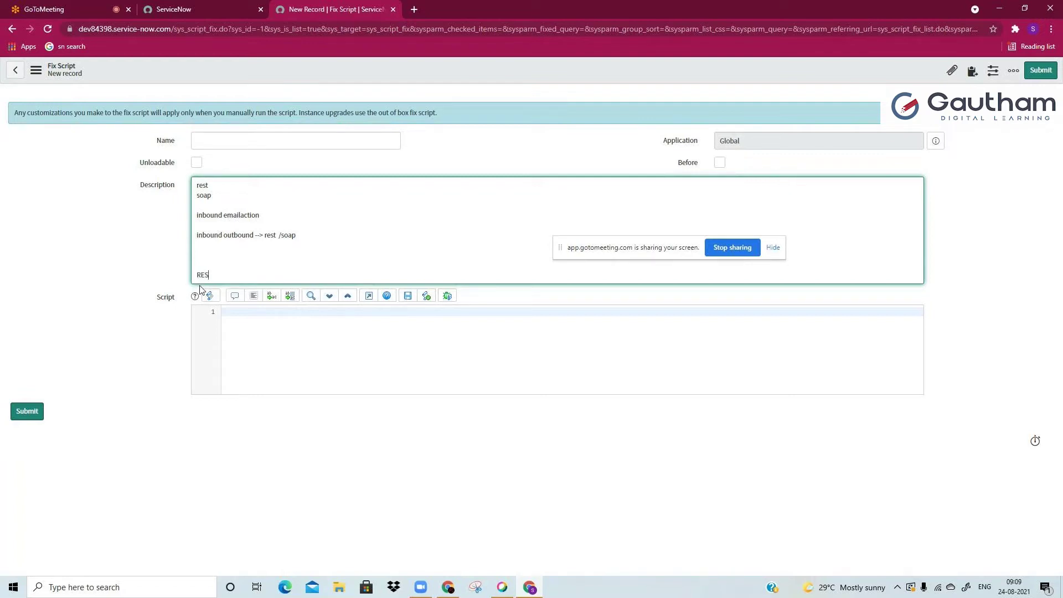
{"action": "type", "text": "T"}
{"action": "key", "text": "Return"}
{"action": "key", "text": "Return"}
{"action": "type", "text": "SOAP"}
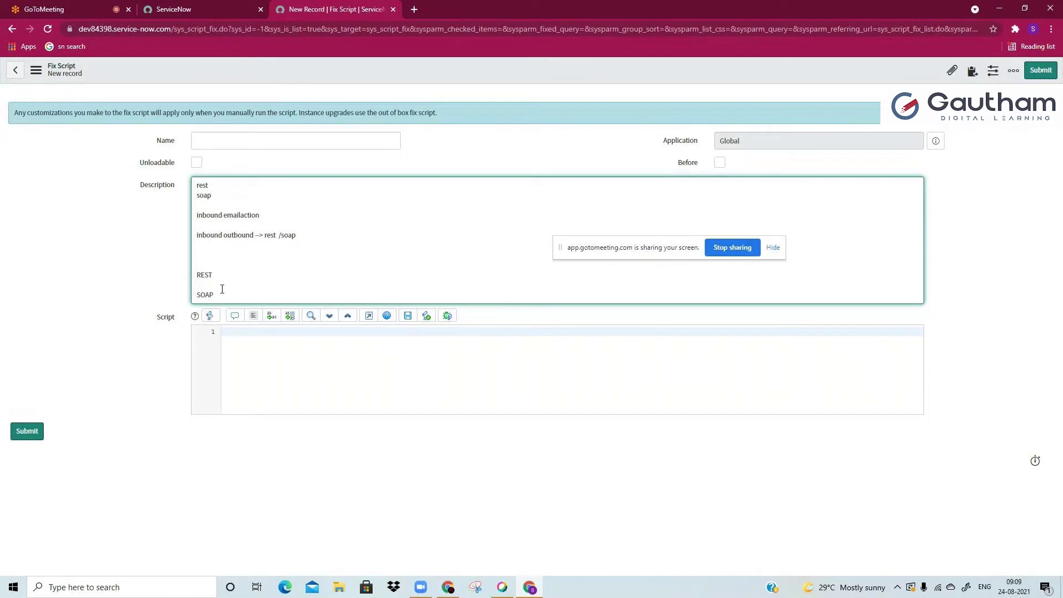
{"action": "left_click_drag", "start_coordinate": [223, 292], "coordinate": [191, 286]}
{"action": "left_click", "coordinate": [201, 294]}
{"action": "type", "text": ":"}
{"action": "type", "text": "-"}
{"action": "type", "text": "XML"}
{"action": "left_click", "coordinate": [232, 9]}
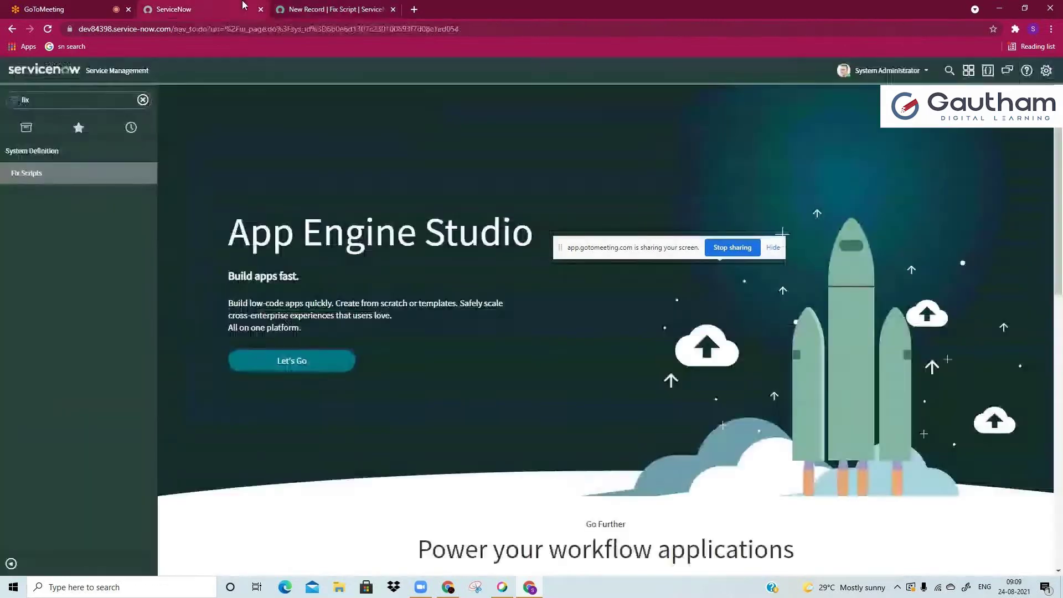
Step: Open the sla_breakdown_core fix script in its own tab and export it as XML (This Record)
{"action": "left_click", "coordinate": [28, 181]}
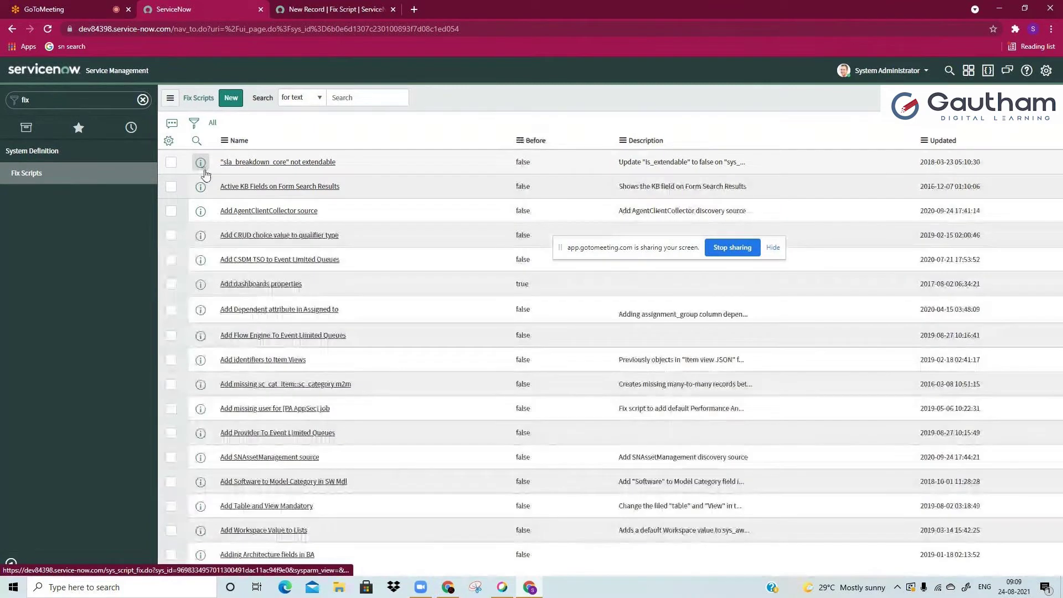
{"action": "left_click", "coordinate": [230, 164], "text": "ctrl"}
{"action": "left_click", "coordinate": [323, 10]}
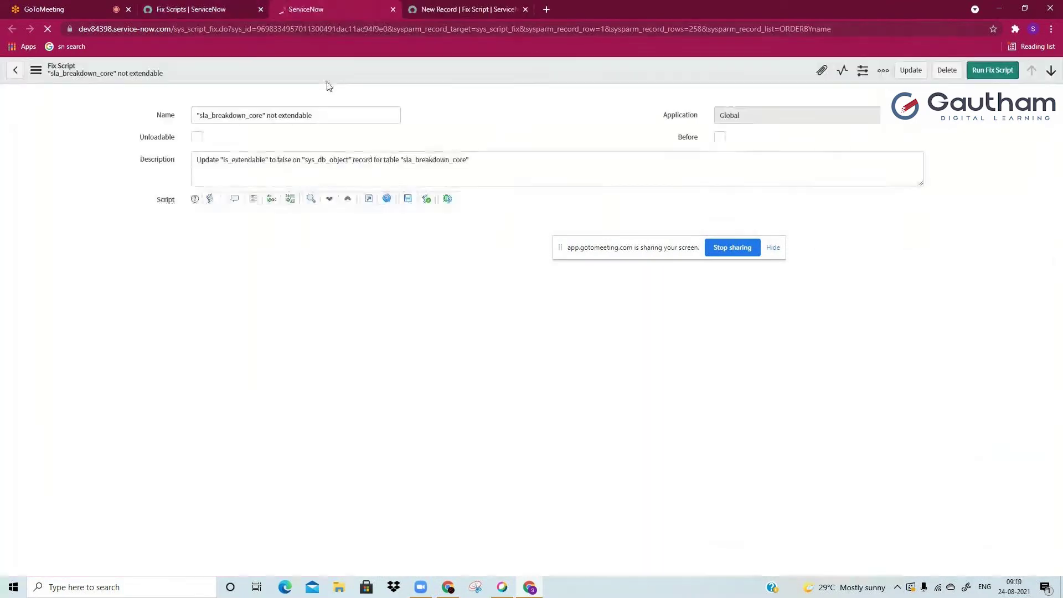
{"action": "right_click", "coordinate": [331, 72]}
{"action": "left_click", "coordinate": [310, 81]}
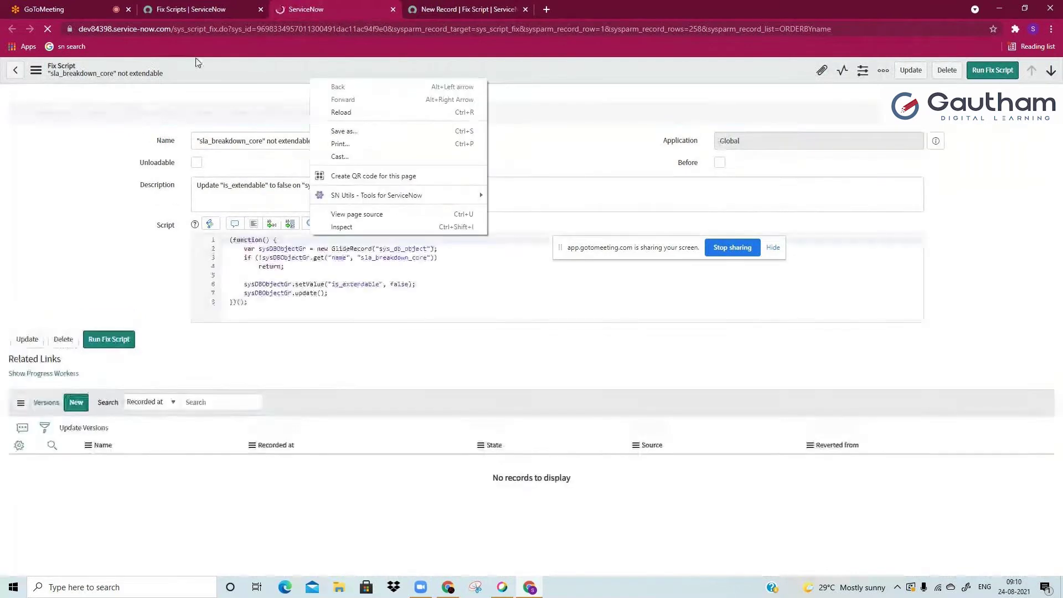
{"action": "right_click", "coordinate": [217, 62]}
{"action": "mouse_move", "coordinate": [239, 156]}
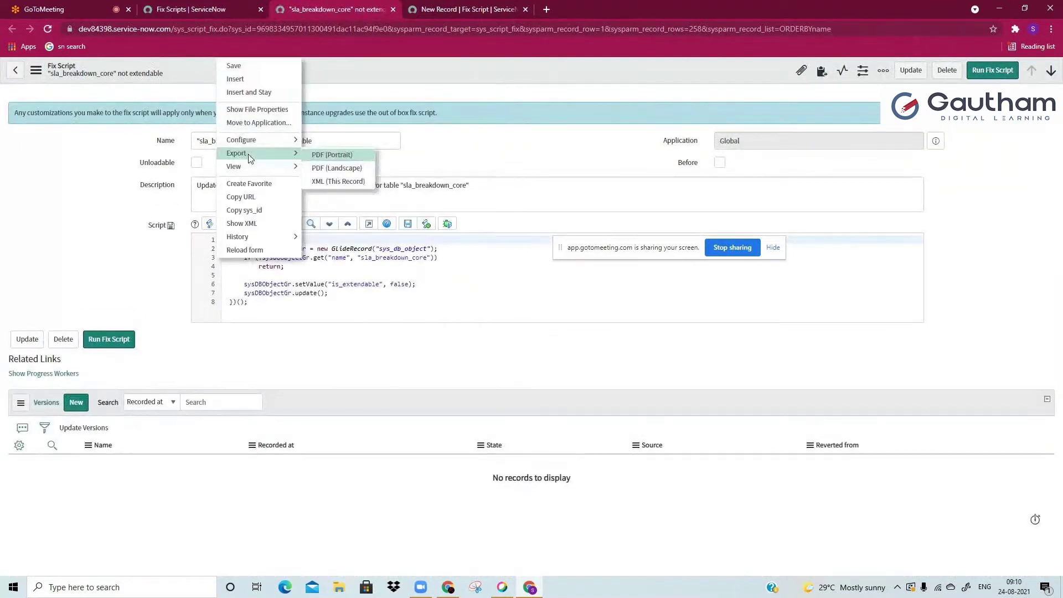
{"action": "left_click", "coordinate": [318, 183]}
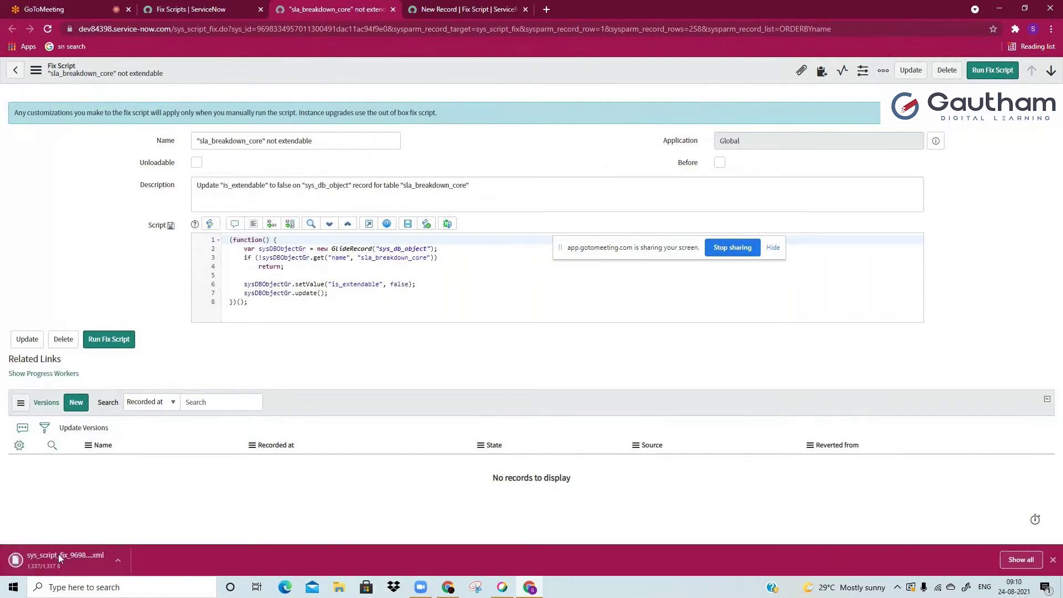
Step: Open the exported XML in Internet Explorer, postpone setup, inspect the sys_script_fix node, then close it
{"action": "left_click", "coordinate": [58, 554]}
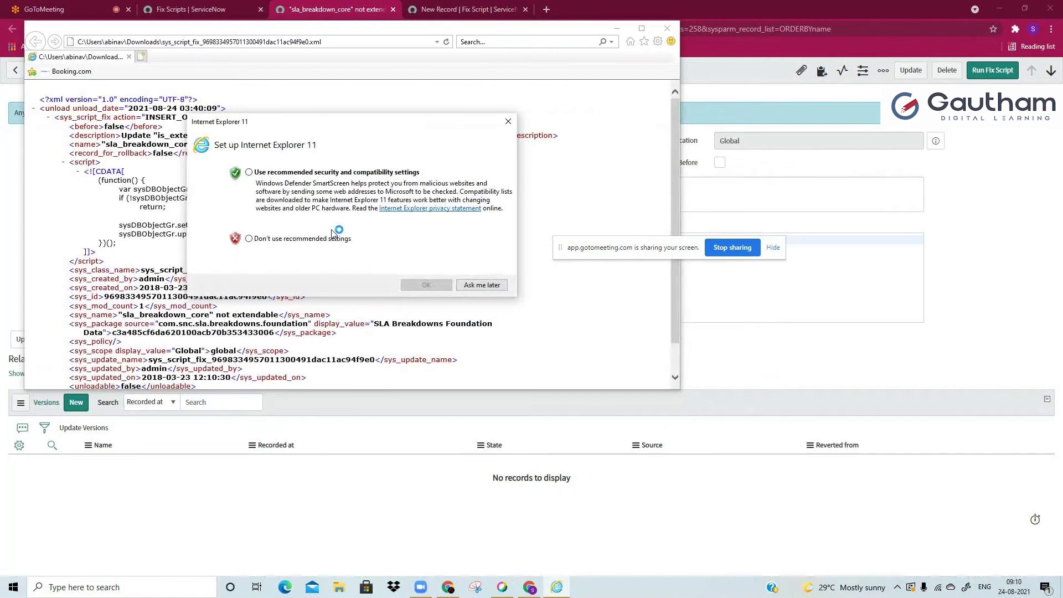
{"action": "left_click", "coordinate": [469, 287]}
{"action": "scroll", "coordinate": [468, 292], "scroll_direction": "down", "scroll_amount": 1}
{"action": "scroll", "coordinate": [418, 263], "scroll_direction": "up", "scroll_amount": 1}
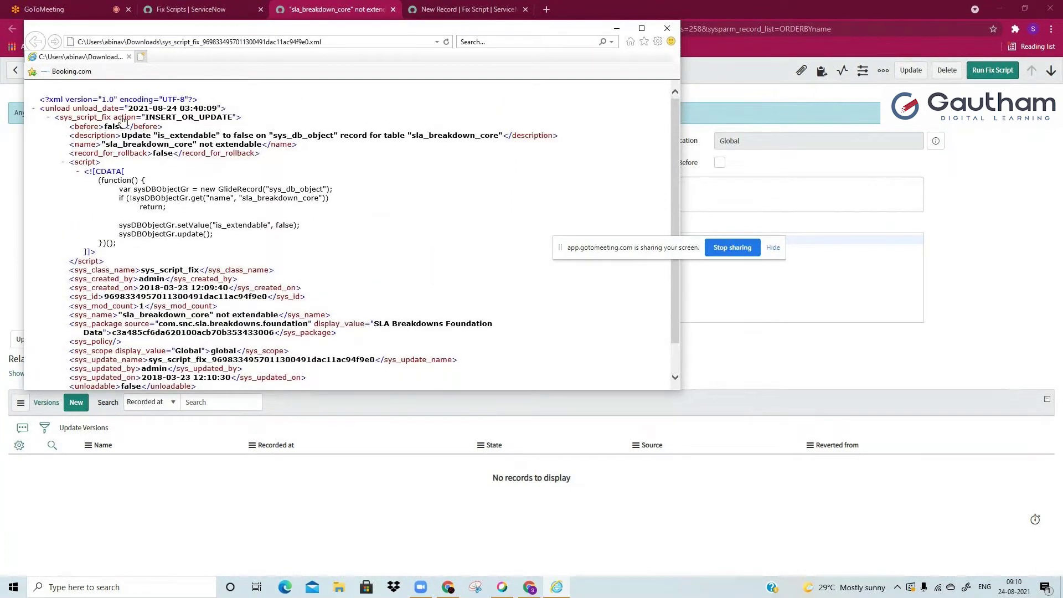
{"action": "left_click", "coordinate": [55, 118]}
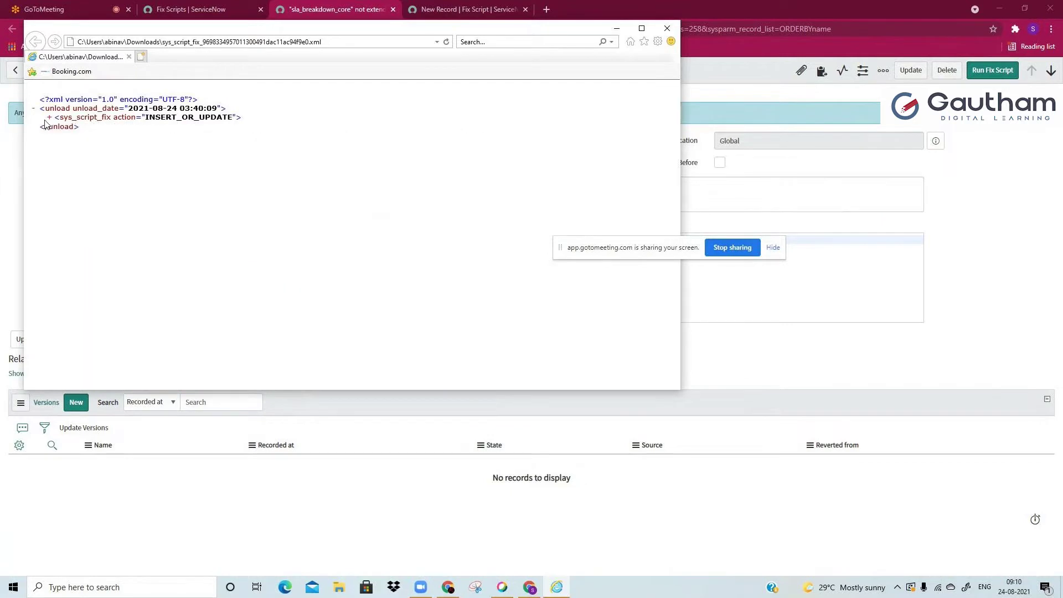
{"action": "left_click", "coordinate": [56, 118]}
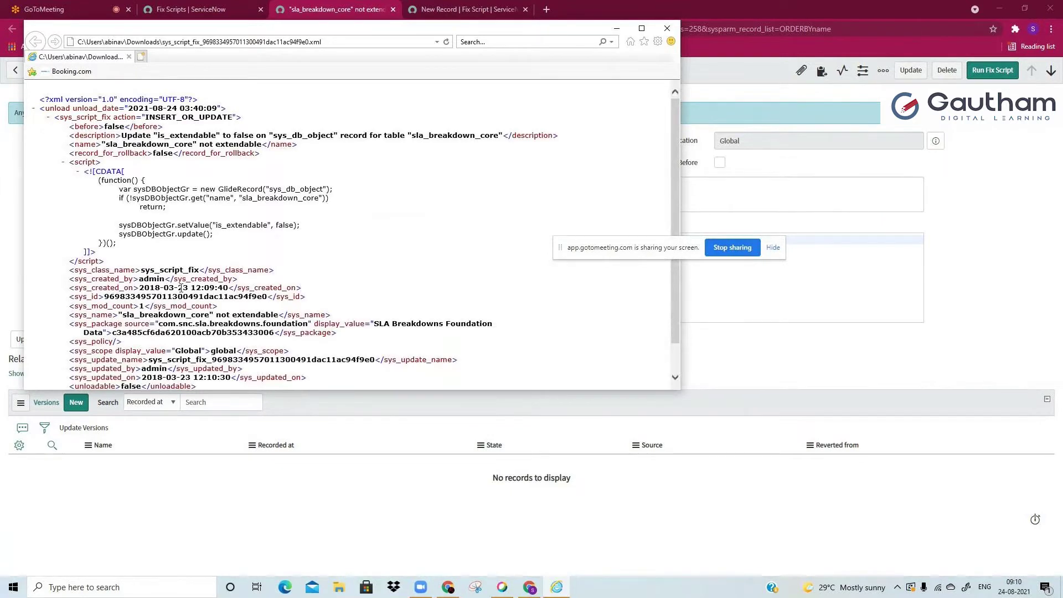
{"action": "scroll", "coordinate": [181, 289], "scroll_direction": "down", "scroll_amount": 1}
{"action": "scroll", "coordinate": [181, 290], "scroll_direction": "up", "scroll_amount": 1}
{"action": "left_click", "coordinate": [667, 28]}
{"action": "left_click", "coordinate": [467, 10]}
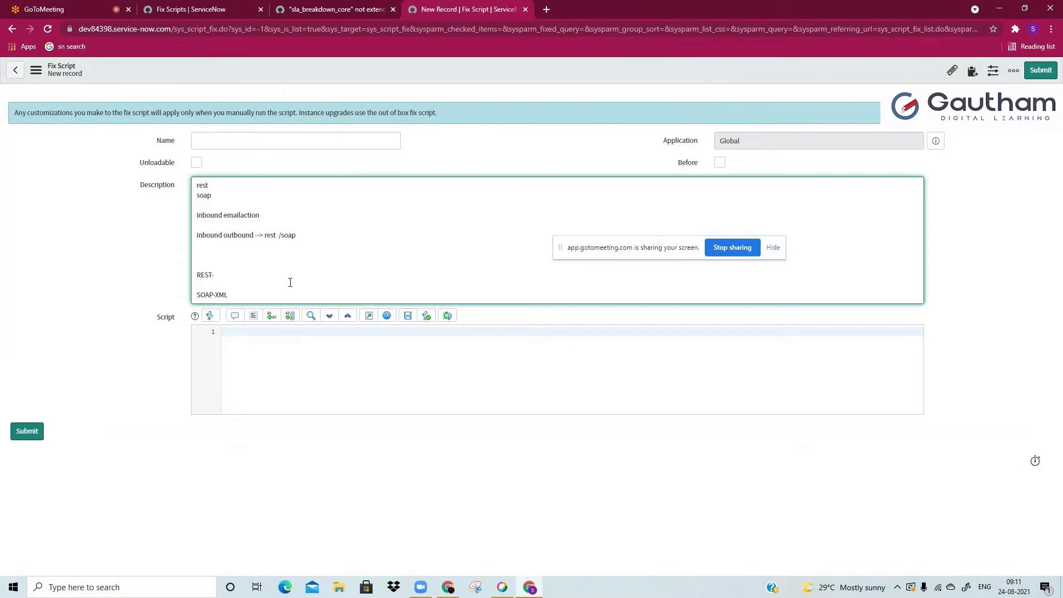
Step: Switch to the 'Fix Scripts | ServiceNow' tab showing the full fix script list
{"action": "left_click", "coordinate": [212, 7]}
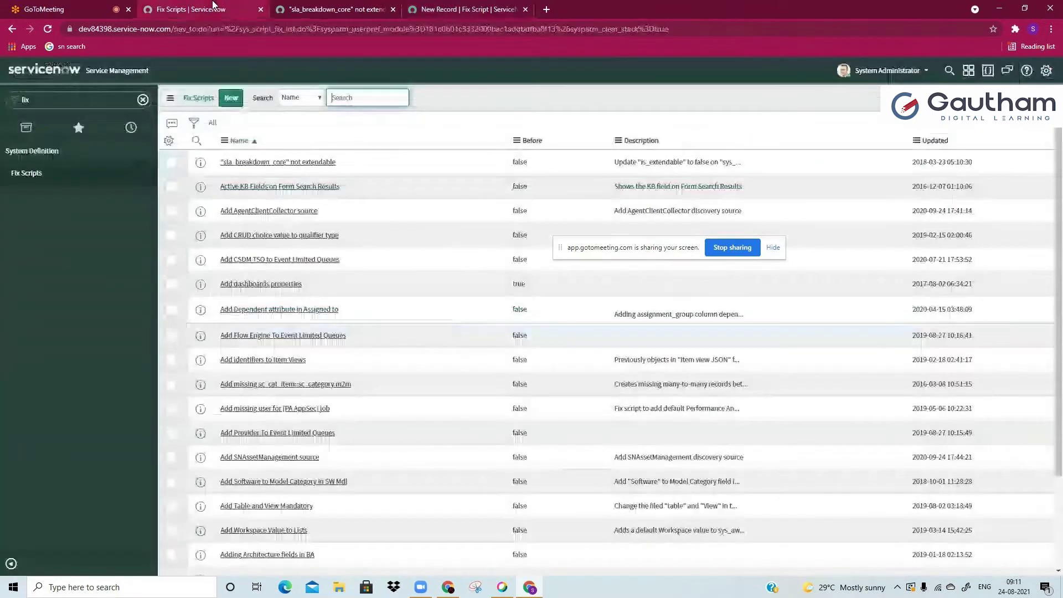
Step: Filter the navigator with 'rest me' and open System Web Services > Outbound > REST Message
{"action": "left_click", "coordinate": [121, 99]}
{"action": "type", "text": "rest"}
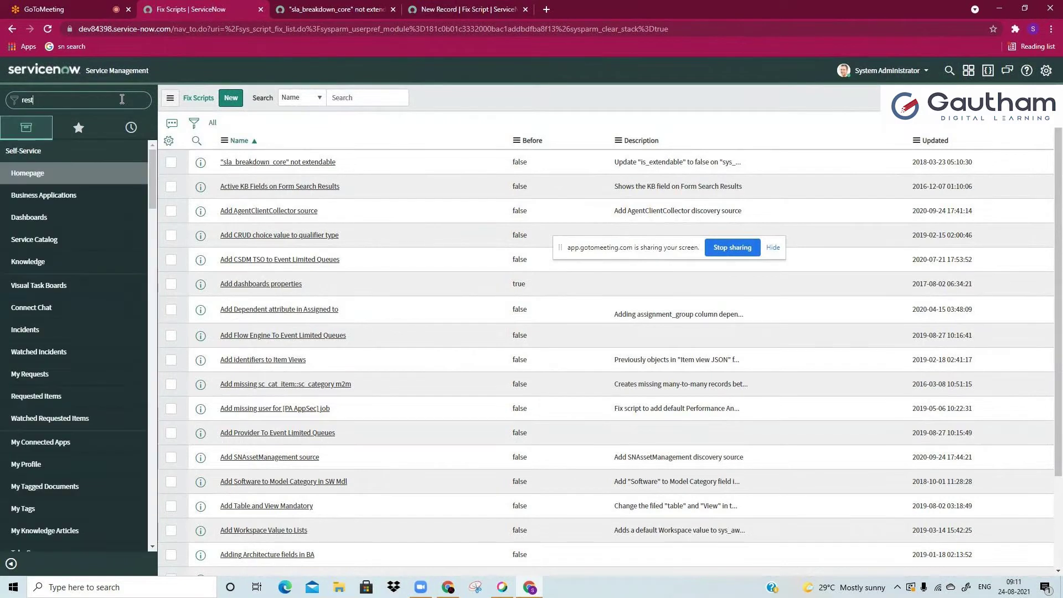
{"action": "type", "text": " me"}
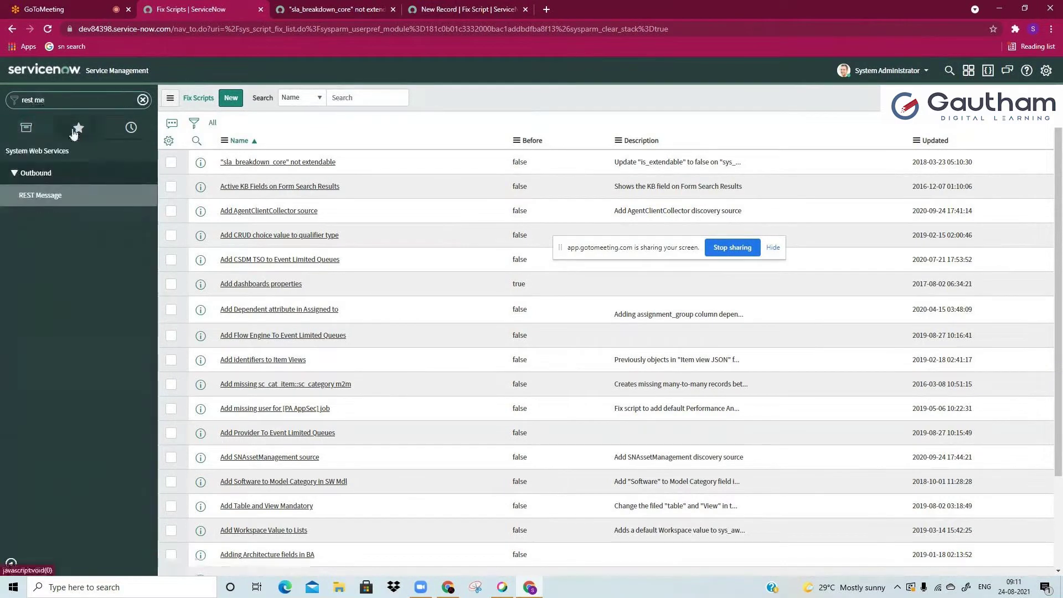
{"action": "left_click", "coordinate": [81, 197], "text": "ctrl+shift"}
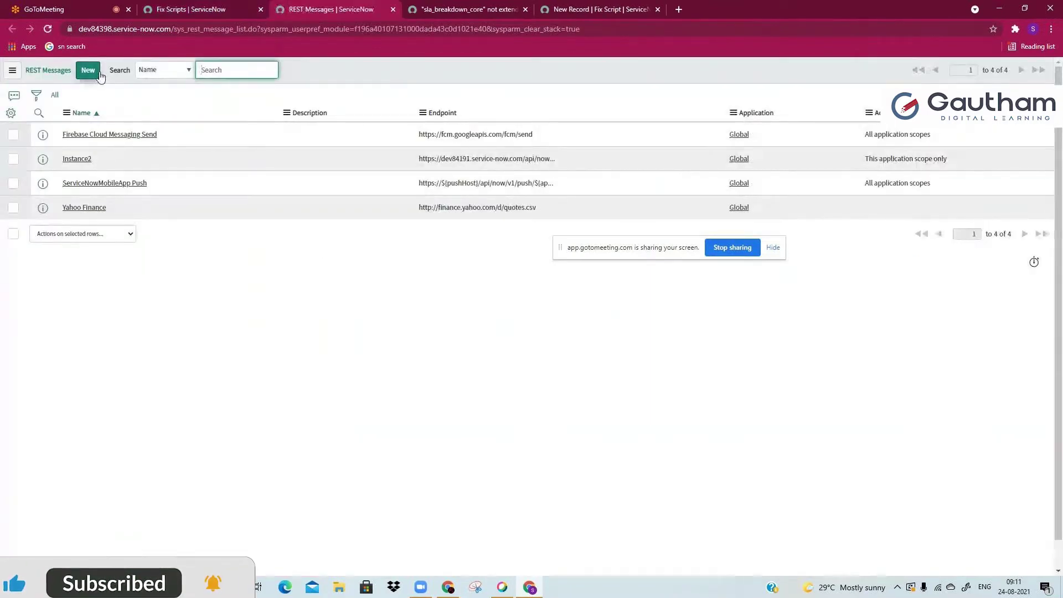
Step: Create a blank new REST Message record, then bring up the GoToMeeting chat
{"action": "left_click", "coordinate": [88, 70]}
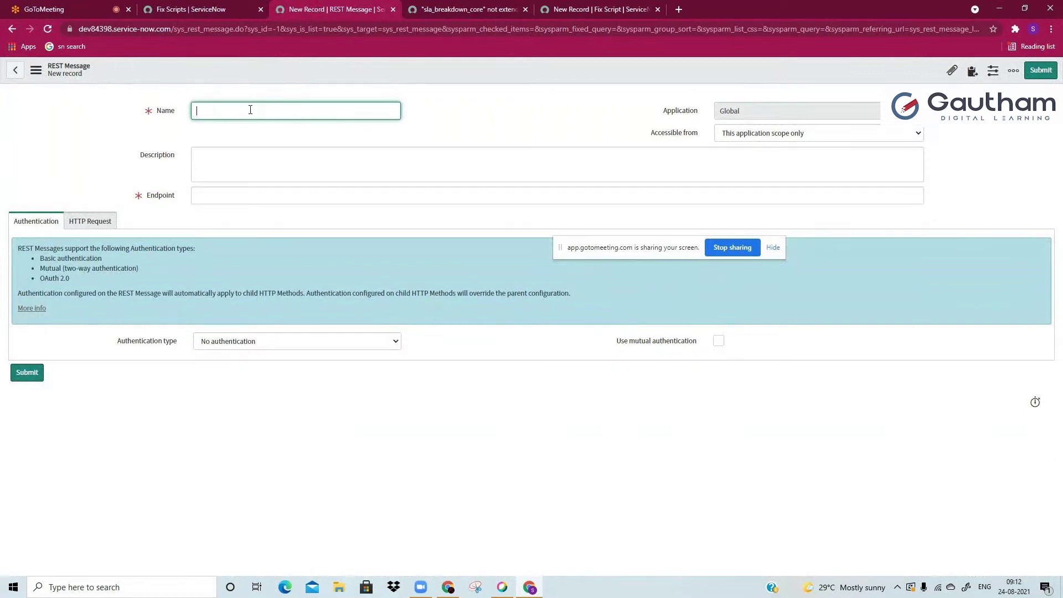
{"action": "left_click", "coordinate": [238, 175]}
{"action": "left_click", "coordinate": [230, 200]}
{"action": "left_click", "coordinate": [245, 173]}
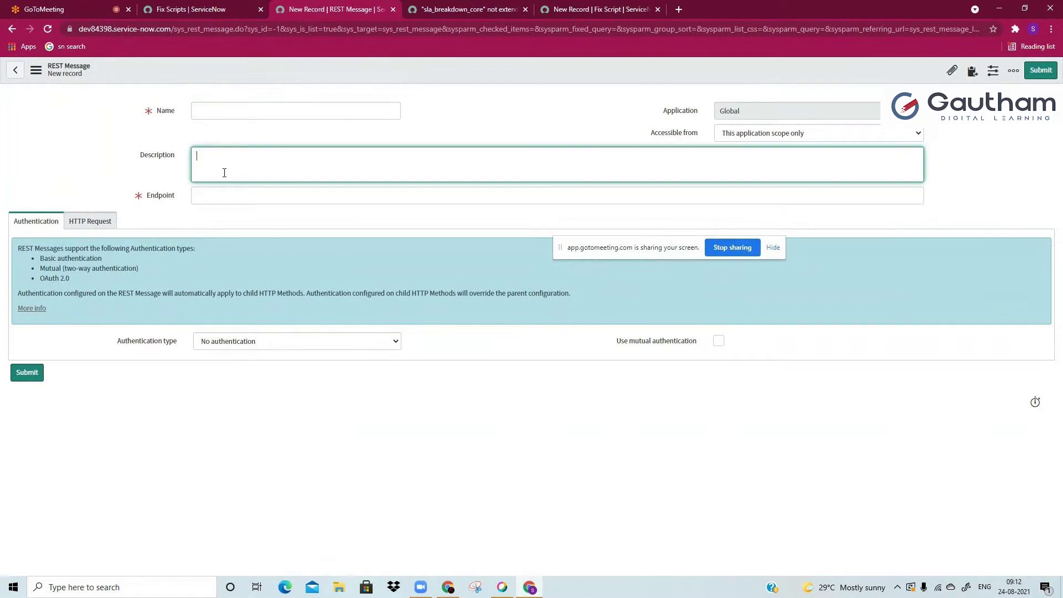
{"action": "double_click", "coordinate": [104, 26]}
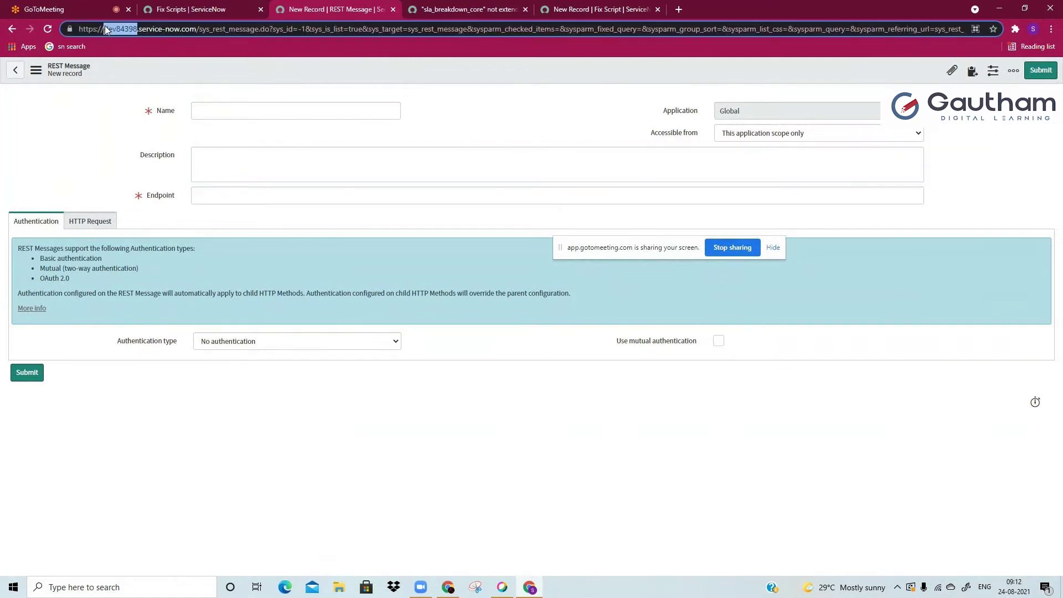
{"action": "left_click", "coordinate": [237, 127]}
{"action": "left_click", "coordinate": [238, 113]}
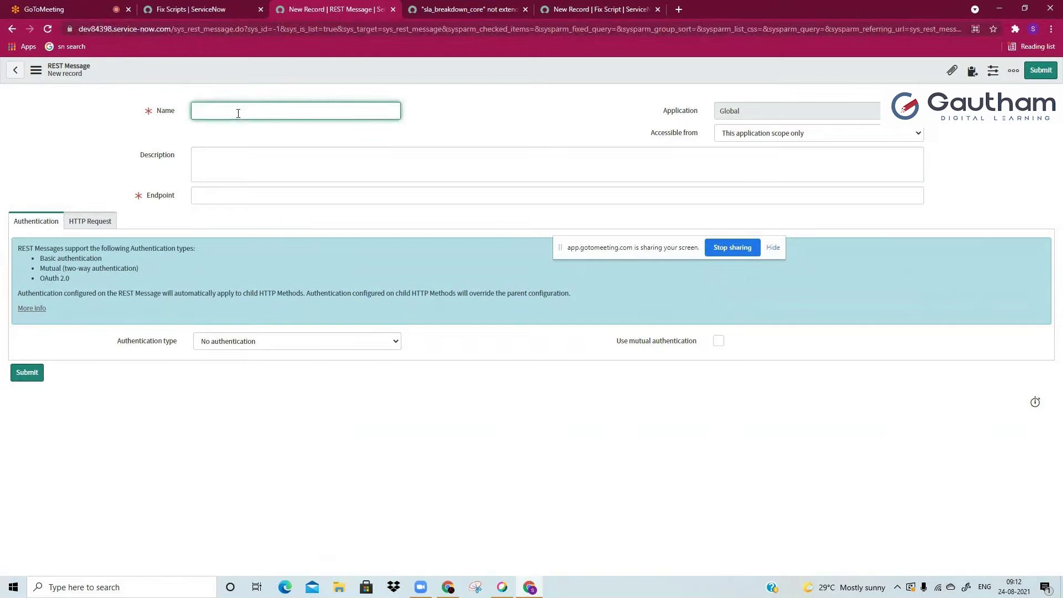
{"action": "left_click", "coordinate": [97, 6]}
{"action": "left_click", "coordinate": [970, 68]}
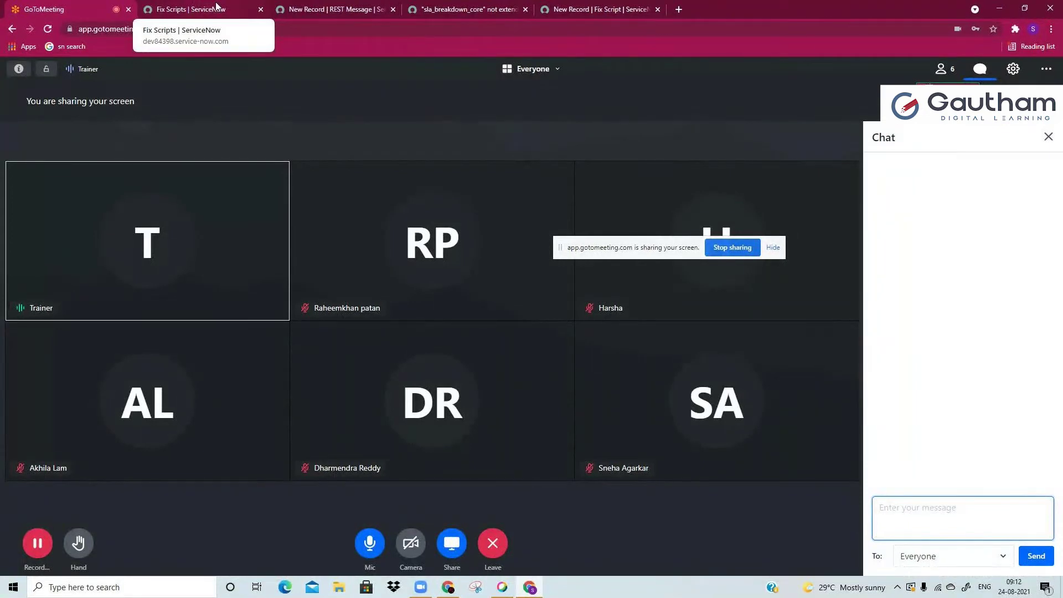
Step: Excuse one participant via the People list, then return to the blank REST Message form
{"action": "left_click", "coordinate": [941, 76]}
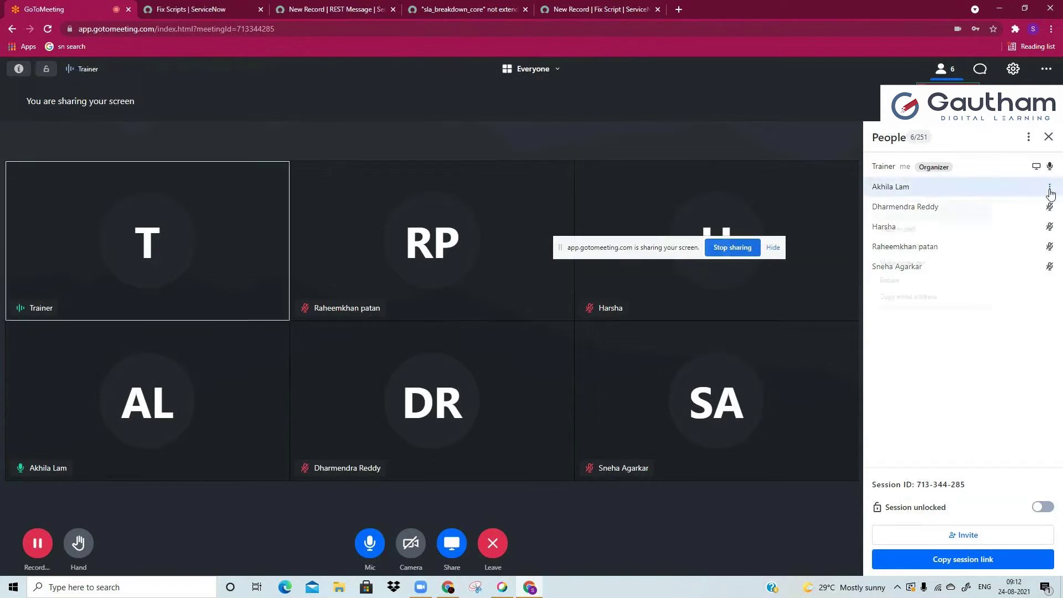
{"action": "left_click", "coordinate": [1050, 190]}
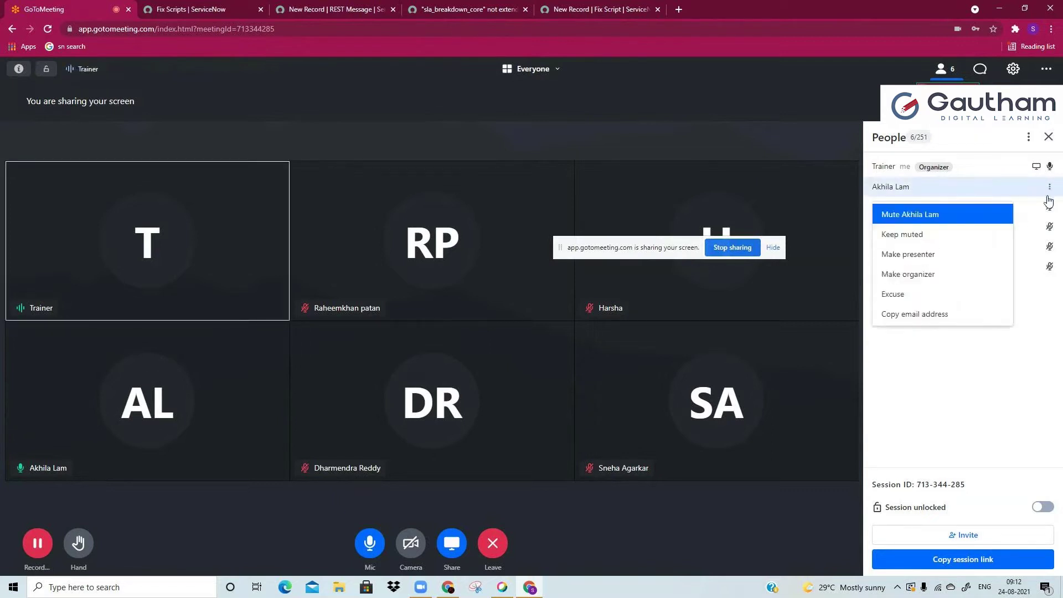
{"action": "left_click", "coordinate": [966, 294]}
{"action": "left_click", "coordinate": [630, 346]}
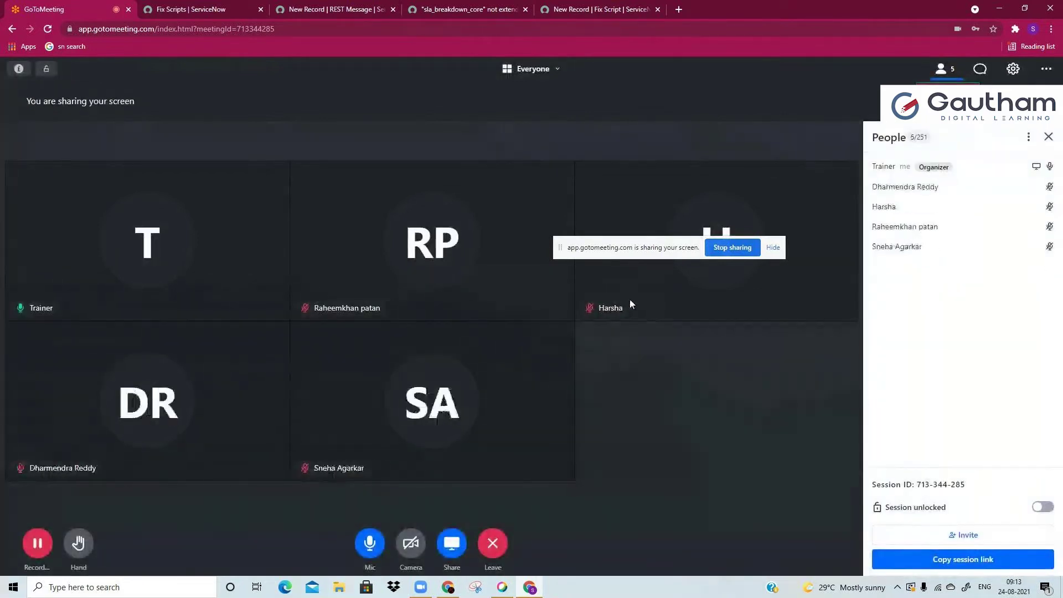
{"action": "left_click", "coordinate": [978, 72]}
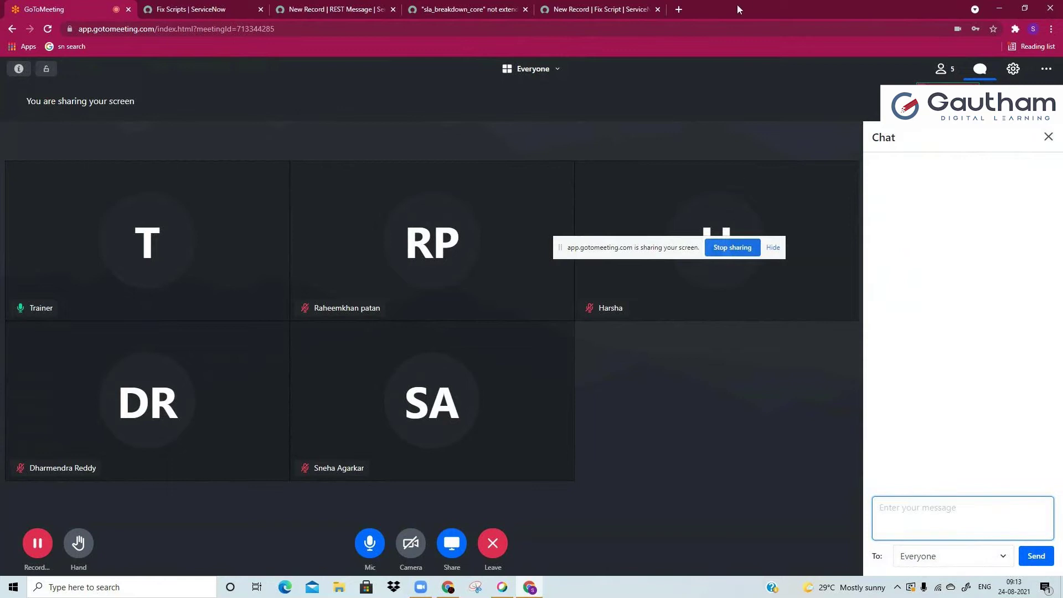
{"action": "left_click", "coordinate": [334, 9]}
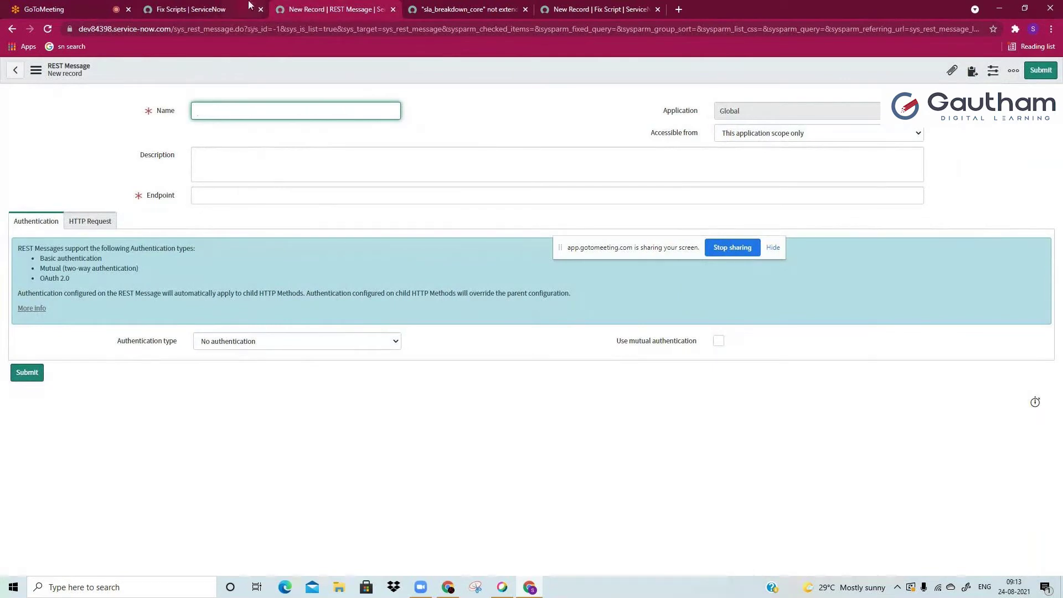
Step: Load the REST Messages list via _list and open the Instance2 record in a new tab
{"action": "left_click", "coordinate": [261, 30]}
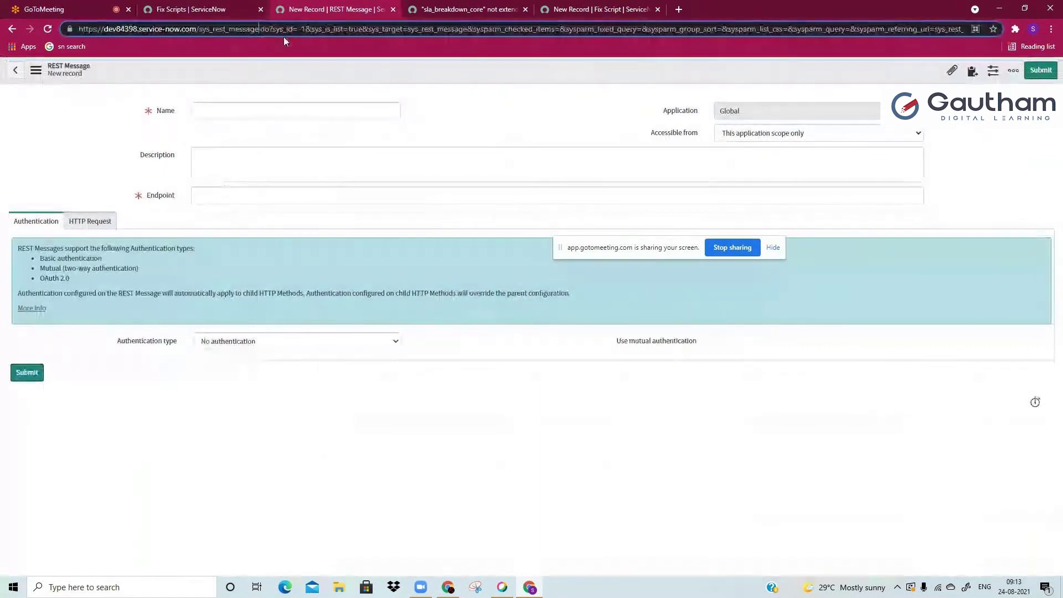
{"action": "type", "text": "_list"}
{"action": "key", "text": "Return"}
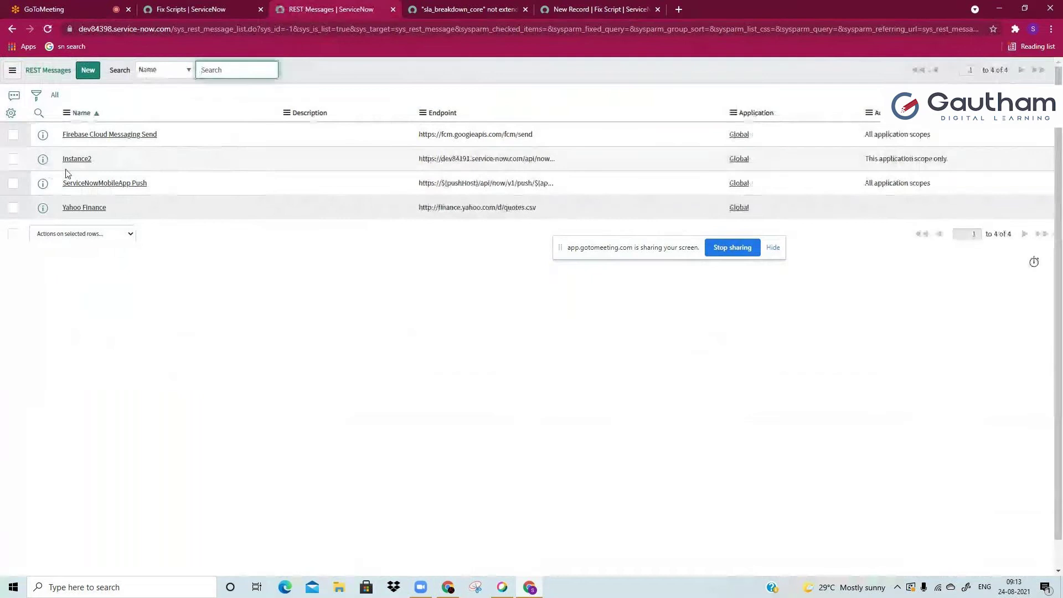
{"action": "middle_click", "coordinate": [74, 166]}
{"action": "left_click", "coordinate": [467, 7]}
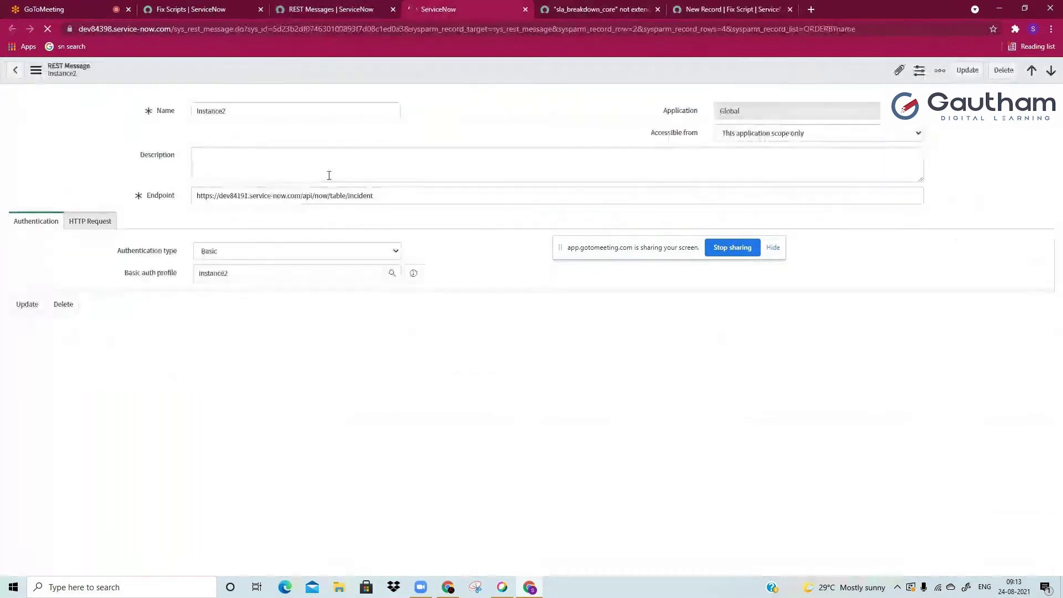
{"action": "left_click", "coordinate": [315, 197]}
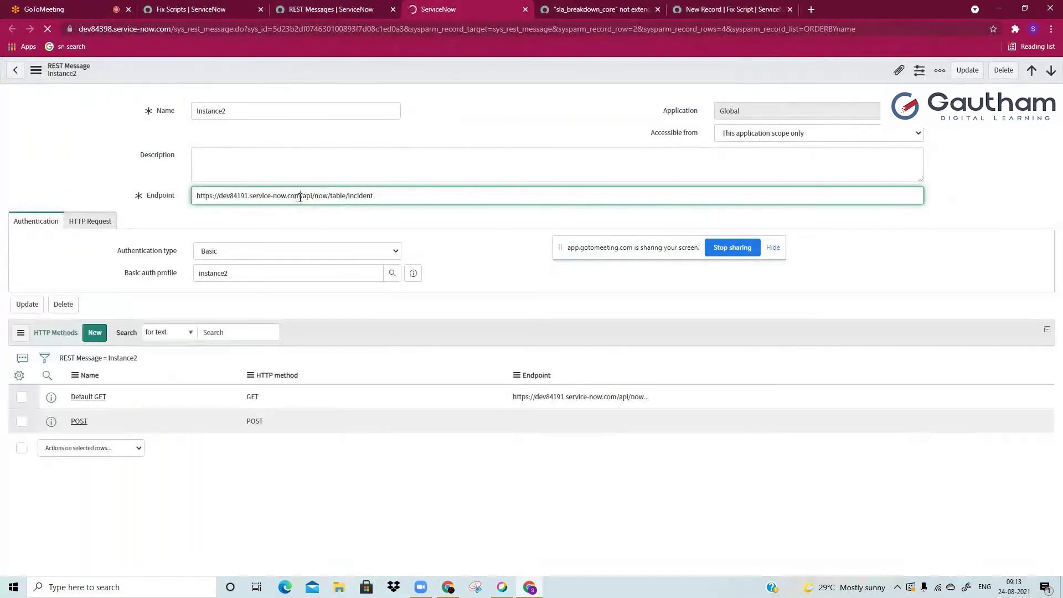
{"action": "left_click_drag", "start_coordinate": [300, 197], "coordinate": [194, 187]}
{"action": "key", "text": "ctrl+c"}
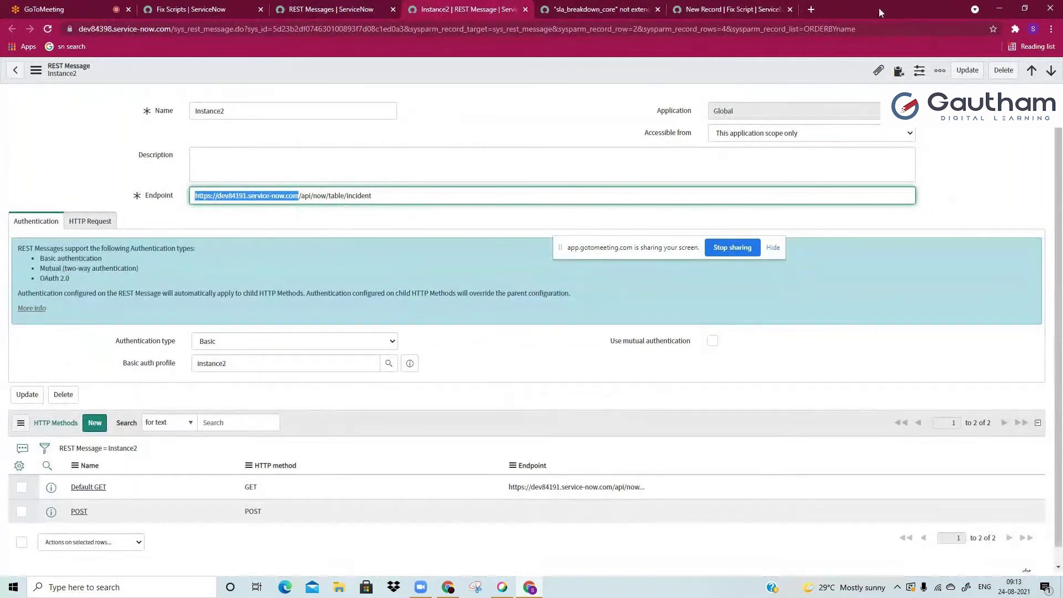
{"action": "left_click", "coordinate": [812, 10]}
{"action": "key", "text": "ctrl+v"}
{"action": "type", "text": "/login.do"}
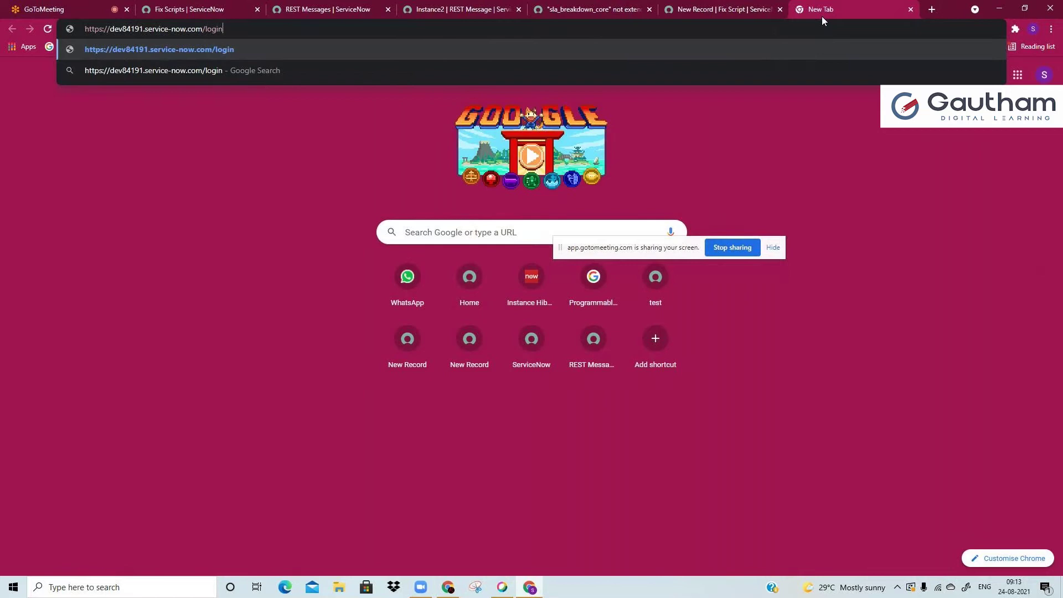
Step: Load the dev84191 login page, comparing its address with the source instance's tab
{"action": "key", "text": "Return"}
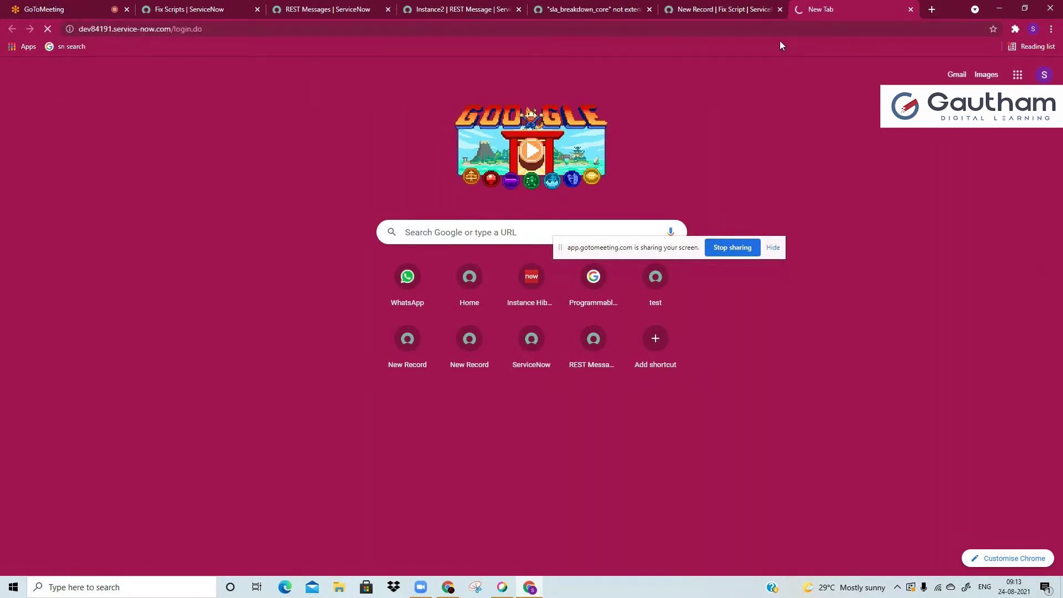
{"action": "left_click", "coordinate": [696, 14]}
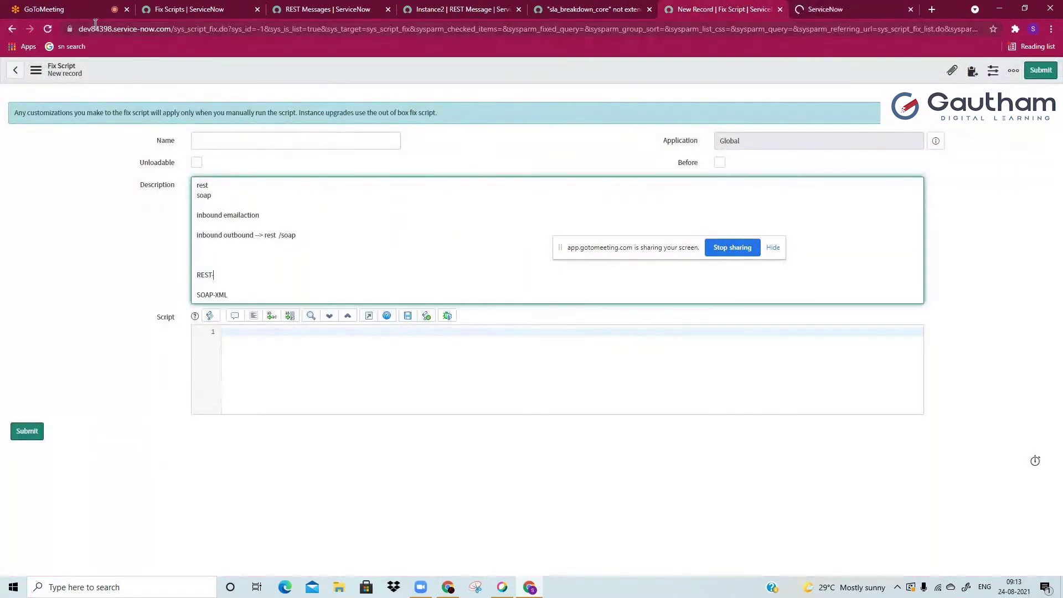
{"action": "double_click", "coordinate": [120, 28]}
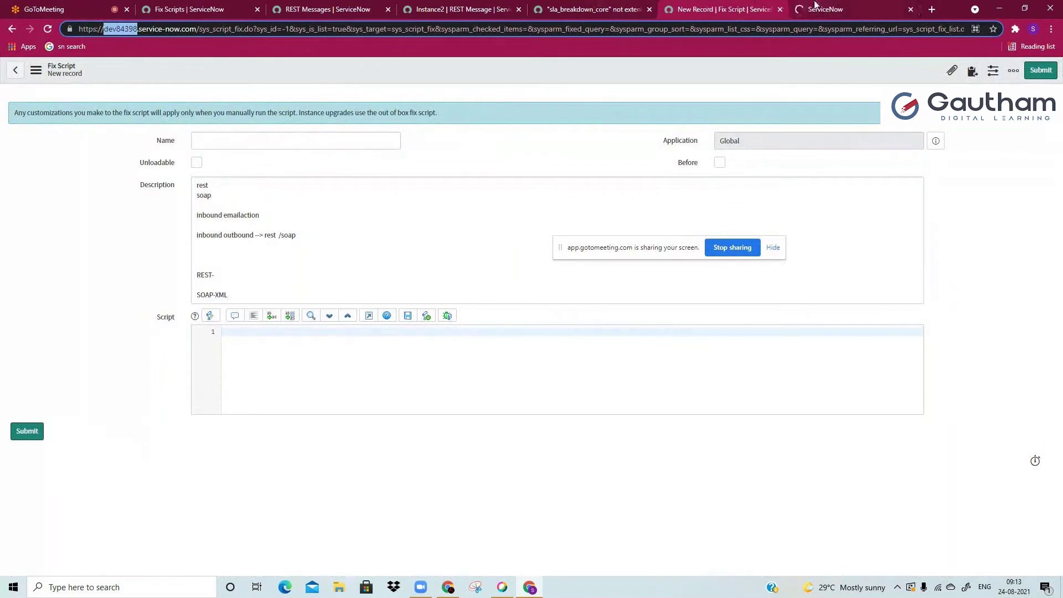
{"action": "key", "text": "ctrl+Tab"}
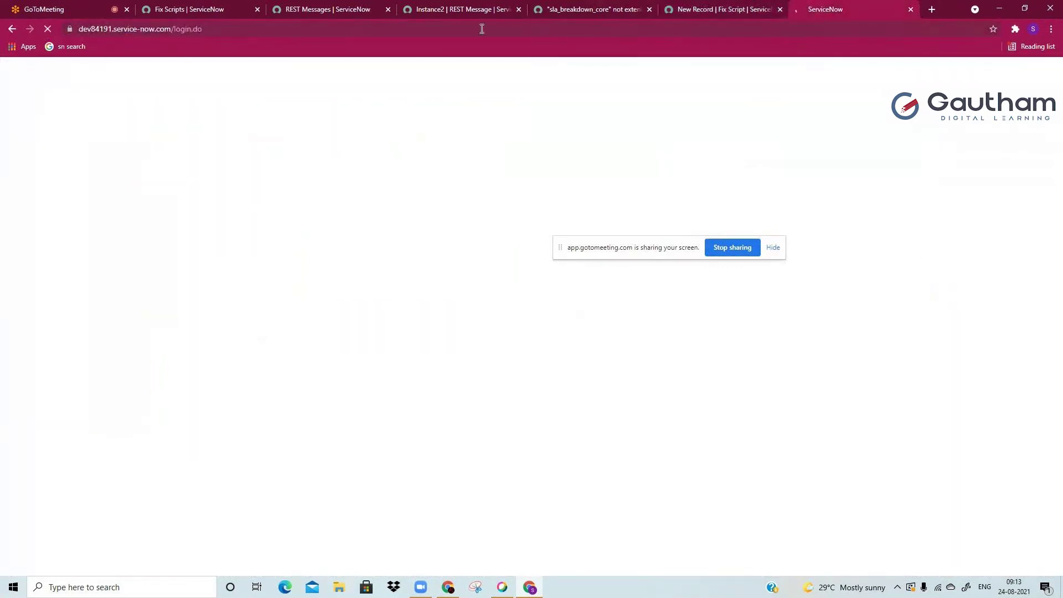
{"action": "left_click", "coordinate": [686, 6]}
{"action": "left_click", "coordinate": [819, 8]}
{"action": "left_click", "coordinate": [247, 29]}
{"action": "left_click", "coordinate": [247, 30]}
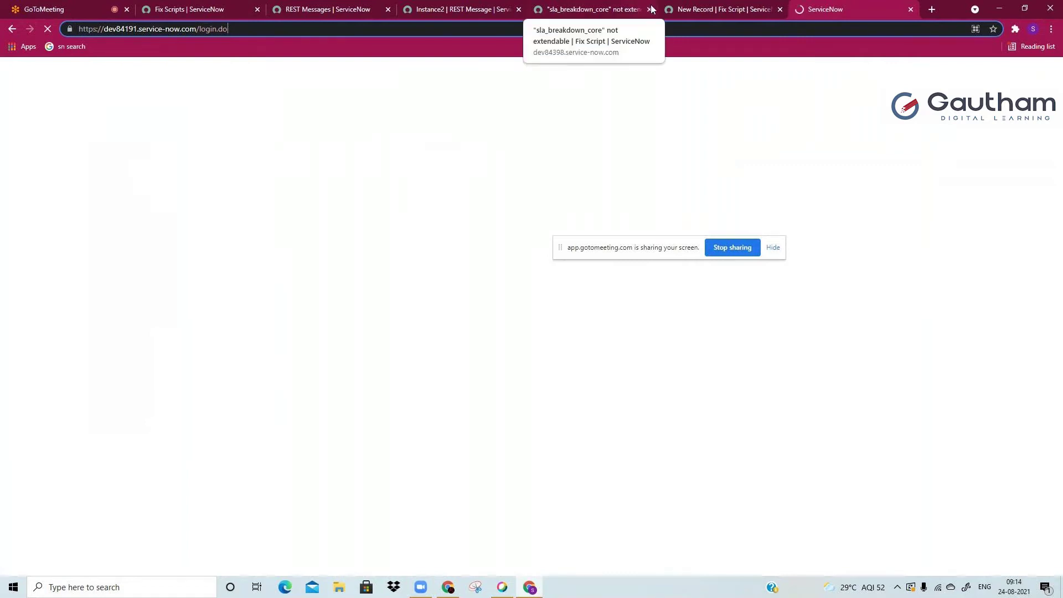
{"action": "left_click", "coordinate": [668, 8]}
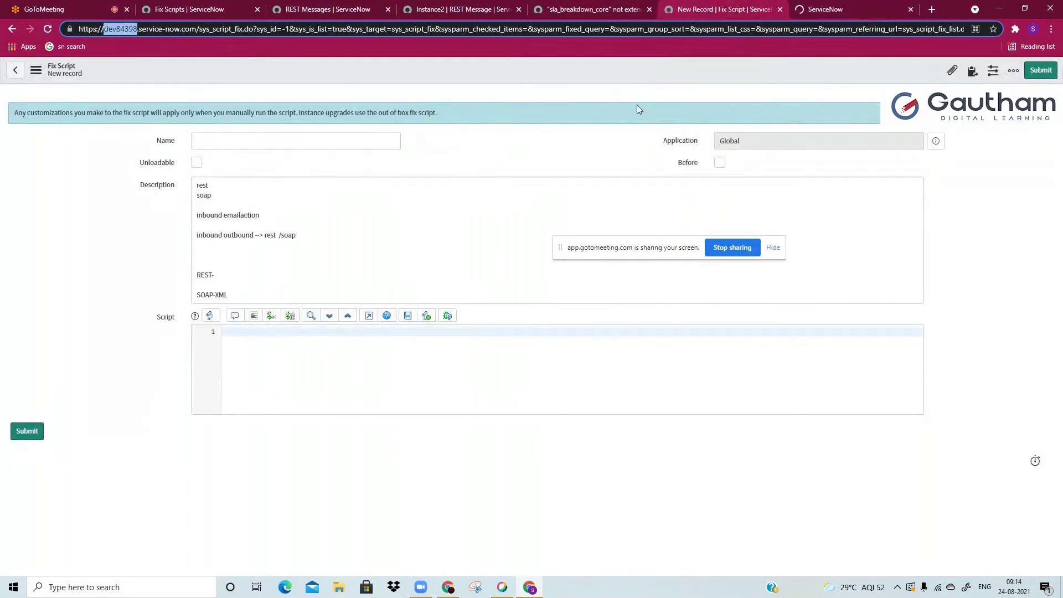
{"action": "left_click", "coordinate": [825, 9]}
Step: Sign in as the admin user, re-entering the correct password after the invalid-login error
{"action": "type", "text": "admin"}
{"action": "key", "text": "Tab"}
{"action": "type", "text": "admin1"}
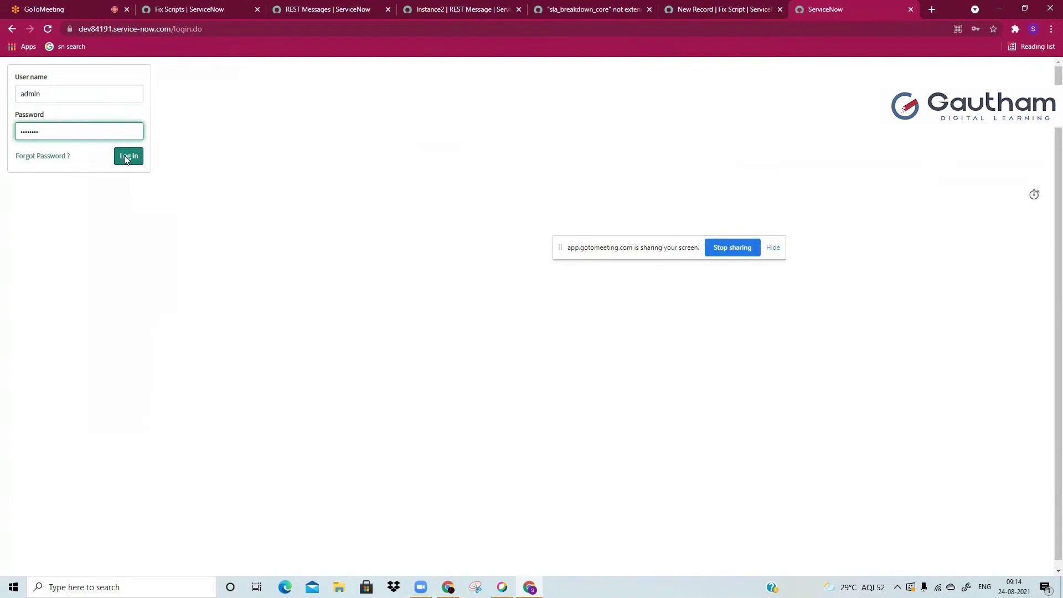
{"action": "left_click", "coordinate": [125, 160]}
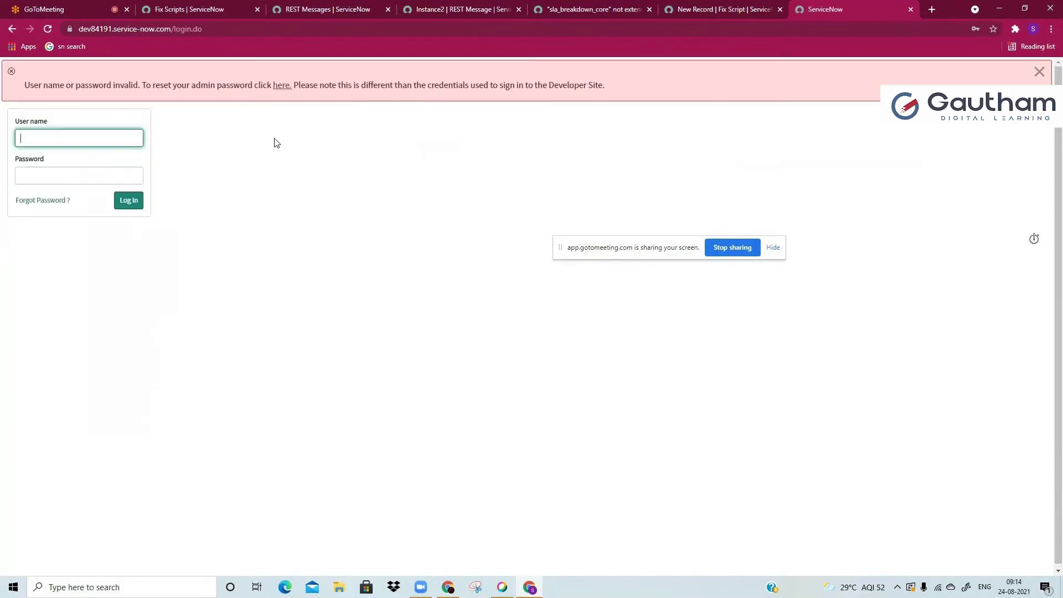
{"action": "type", "text": "admin"}
{"action": "key", "text": "Tab"}
{"action": "type", "text": "********"}
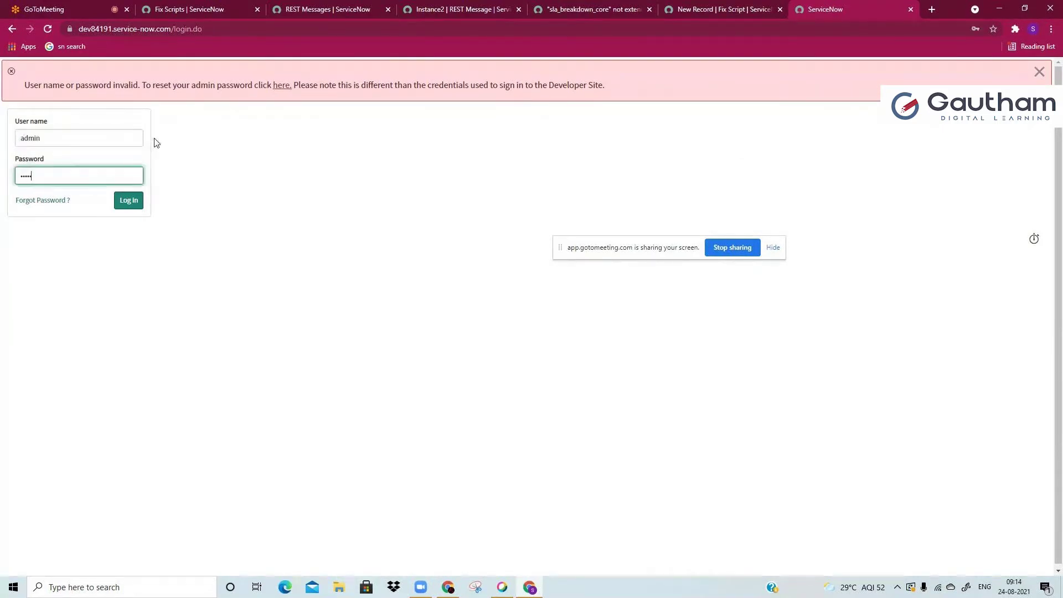
{"action": "key", "text": "Return"}
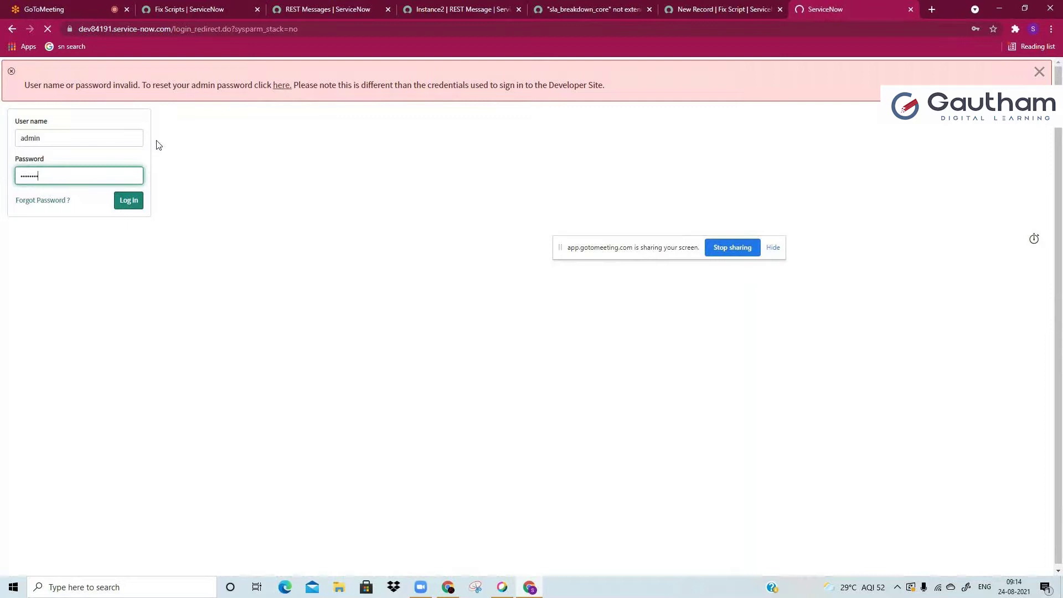
Step: Dismiss the save-password prompt, then go back to the Instance2 REST message tab
{"action": "left_click", "coordinate": [979, 214]}
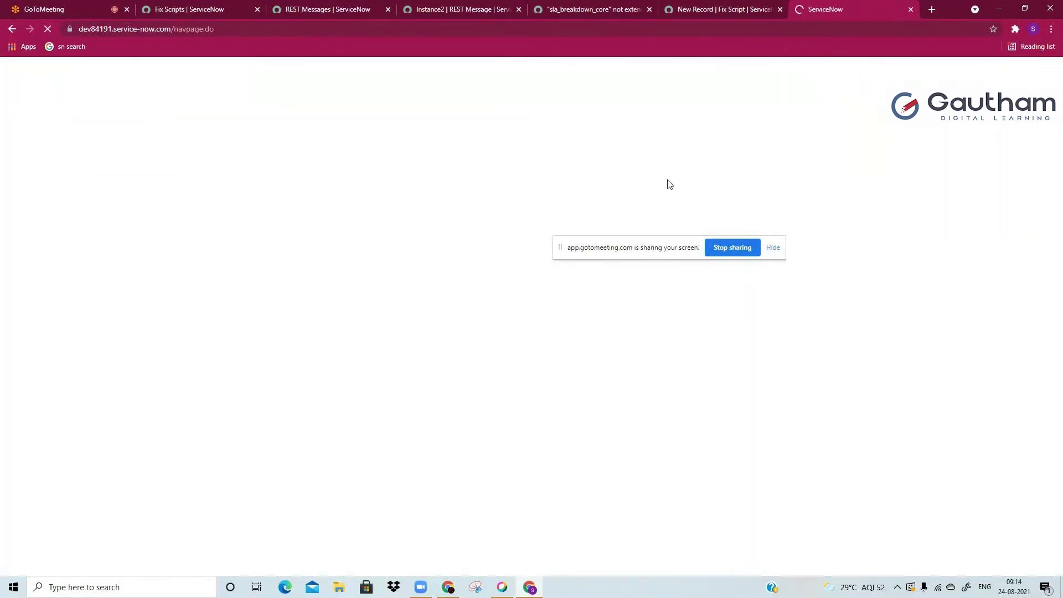
{"action": "key", "text": "XF86MonBrightnessDown"}
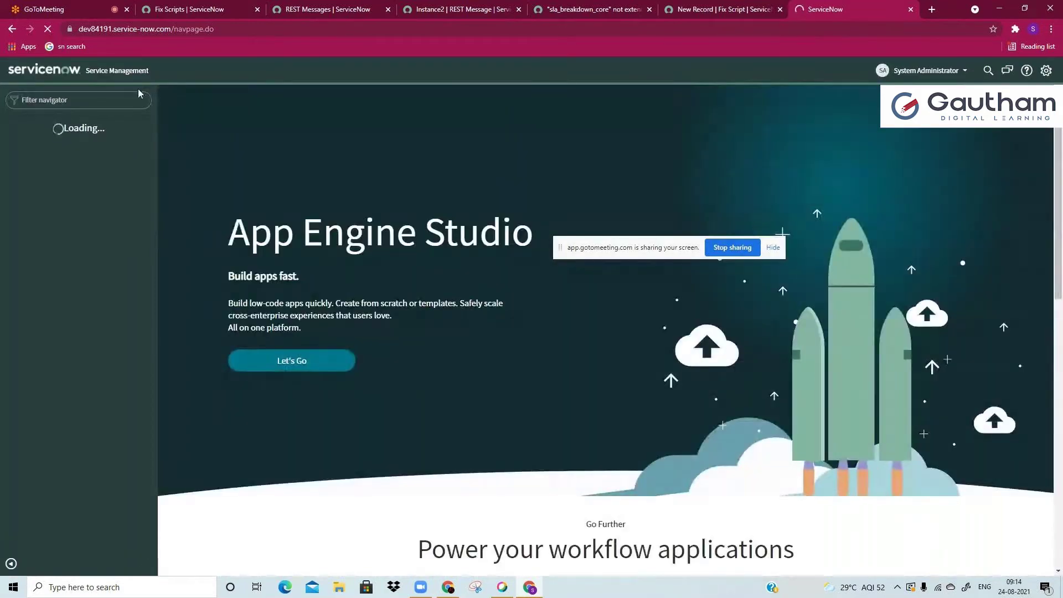
{"action": "left_click", "coordinate": [128, 98]}
{"action": "left_click", "coordinate": [448, 9]}
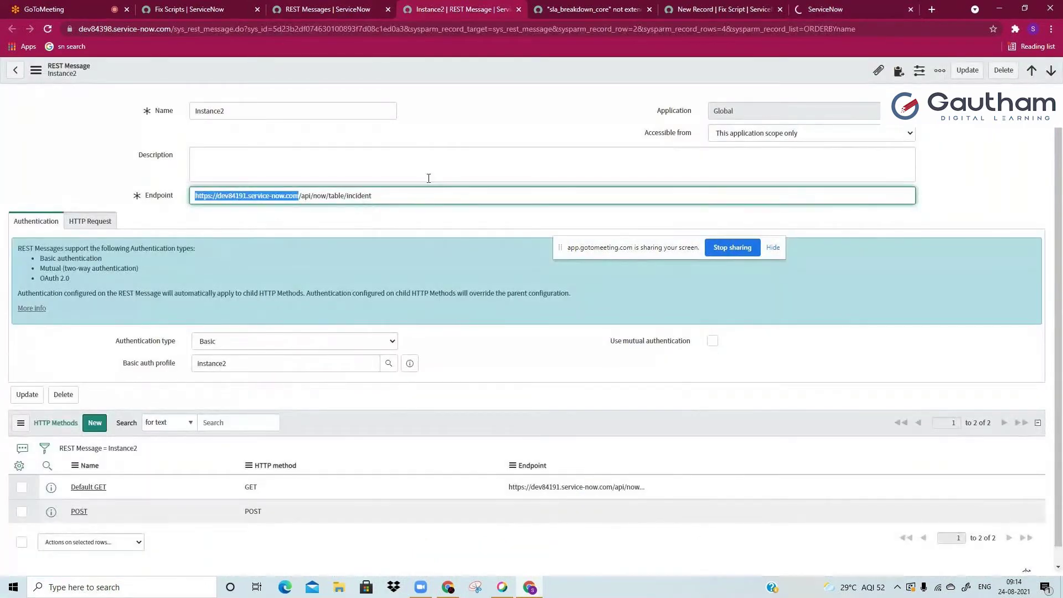
Step: Inspect the Instance2 Name field and the full Endpoint URL
{"action": "double_click", "coordinate": [244, 113]}
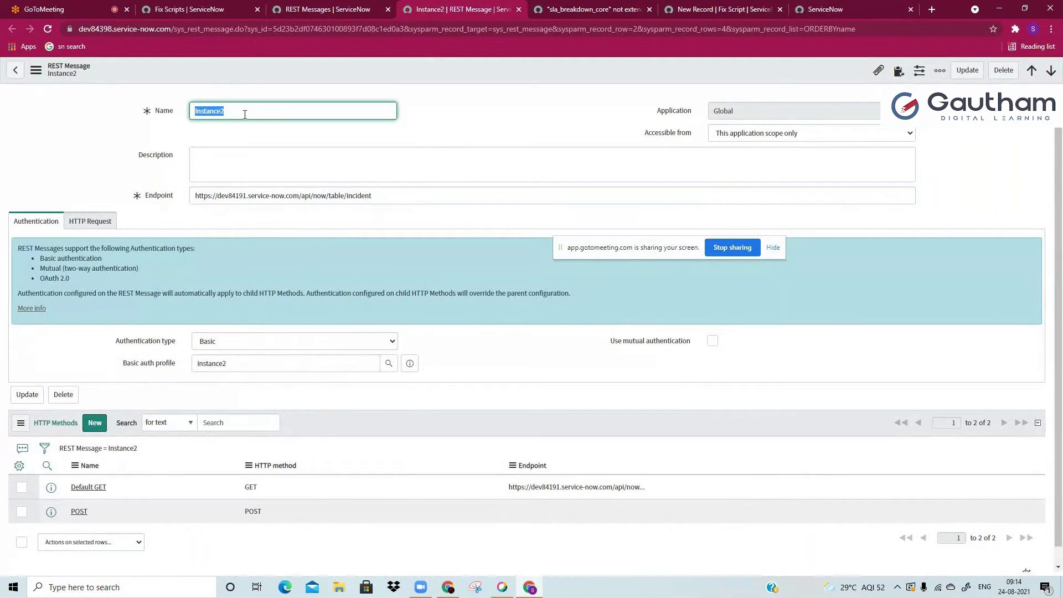
{"action": "left_click", "coordinate": [284, 115]}
{"action": "left_click_drag", "start_coordinate": [284, 197], "coordinate": [372, 197]}
{"action": "left_click", "coordinate": [376, 197]}
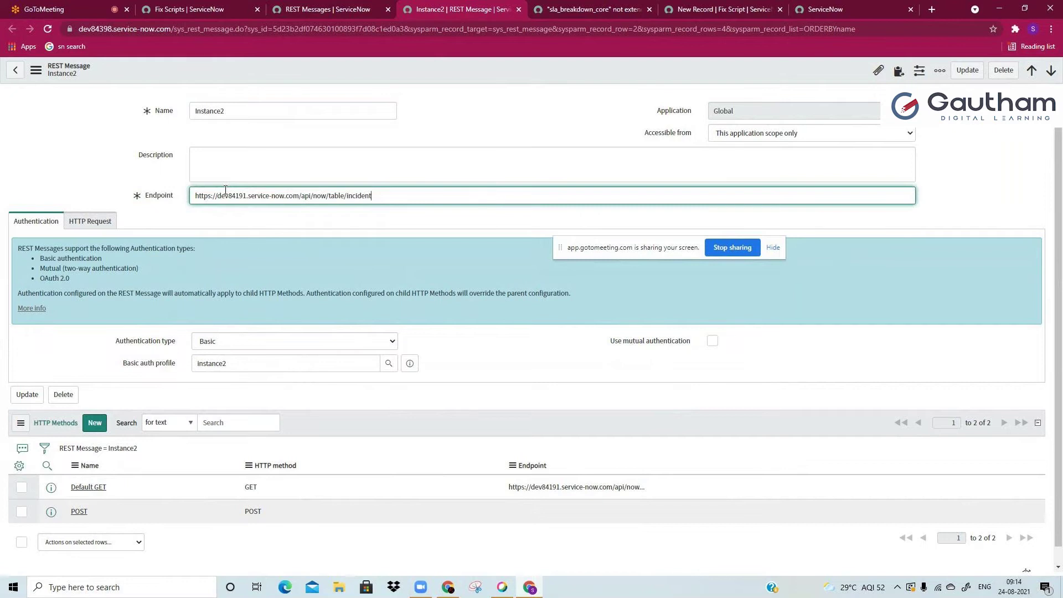
{"action": "key", "text": "ctrl+a"}
{"action": "left_click", "coordinate": [432, 183]}
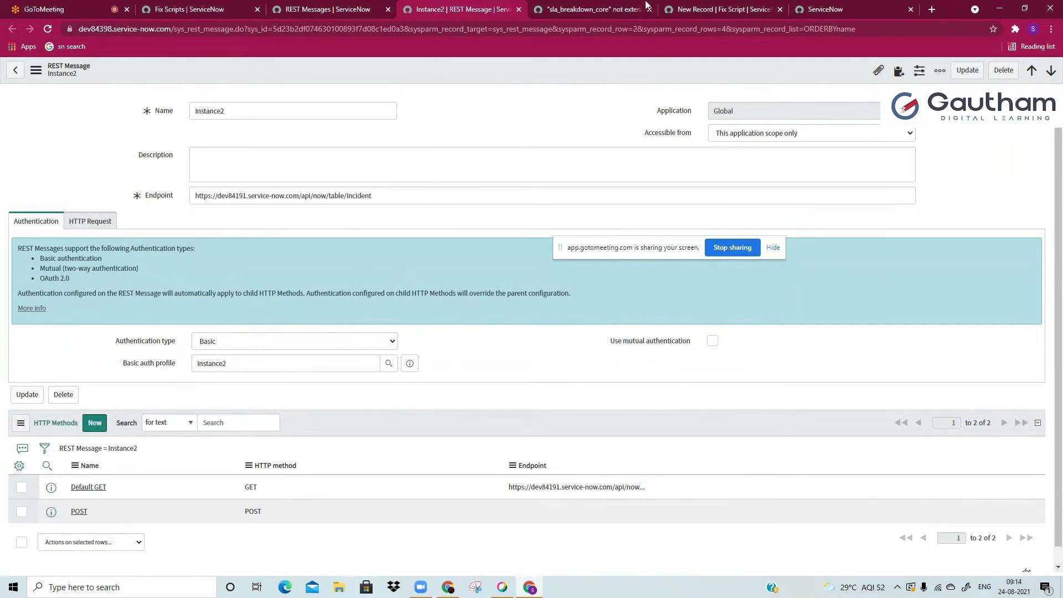
{"action": "left_click", "coordinate": [440, 191]}
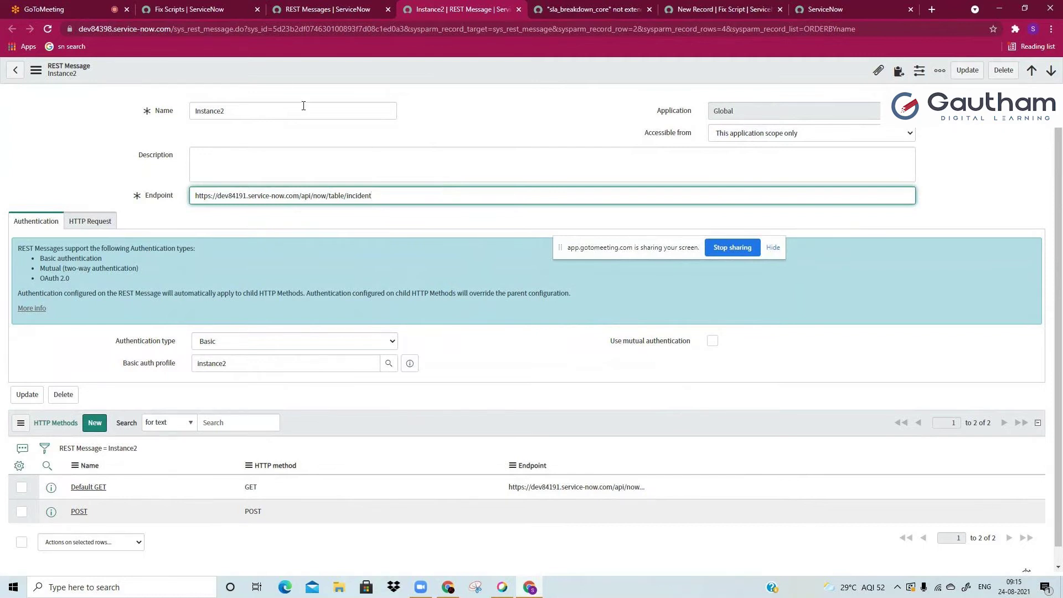
Step: Confirm the Endpoint host is dev84191, then return to the dev84191 home page
{"action": "left_click", "coordinate": [109, 28]}
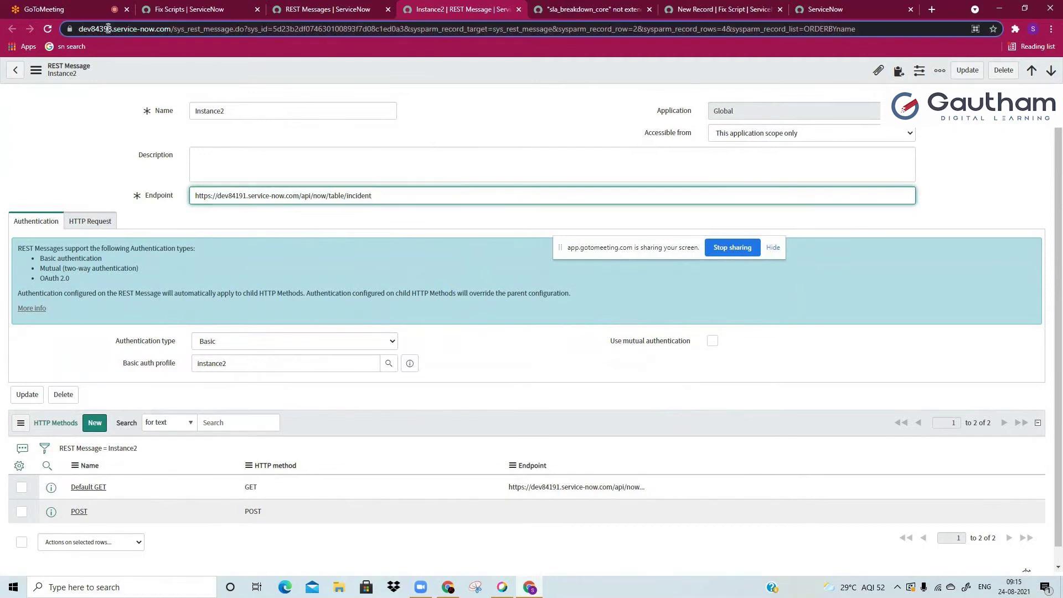
{"action": "double_click", "coordinate": [231, 196]}
{"action": "left_click", "coordinate": [237, 198]}
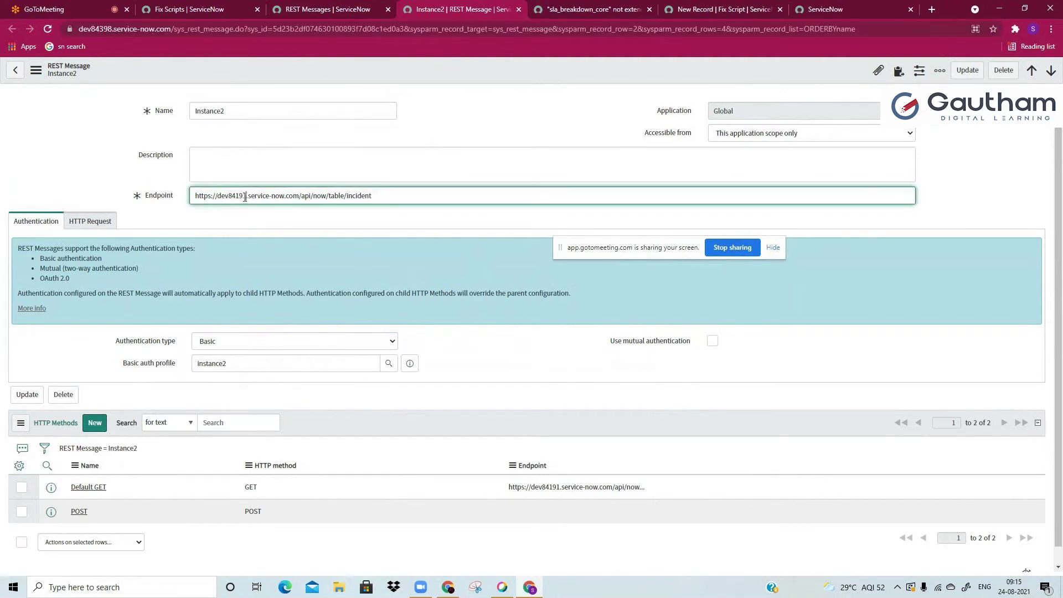
{"action": "double_click", "coordinate": [236, 198]}
{"action": "left_click", "coordinate": [397, 198]}
{"action": "key", "text": "ctrl+9"}
Step: Filter the navigator for 'rest a' and start exploring in REST API Explorer
{"action": "type", "text": "rest a"}
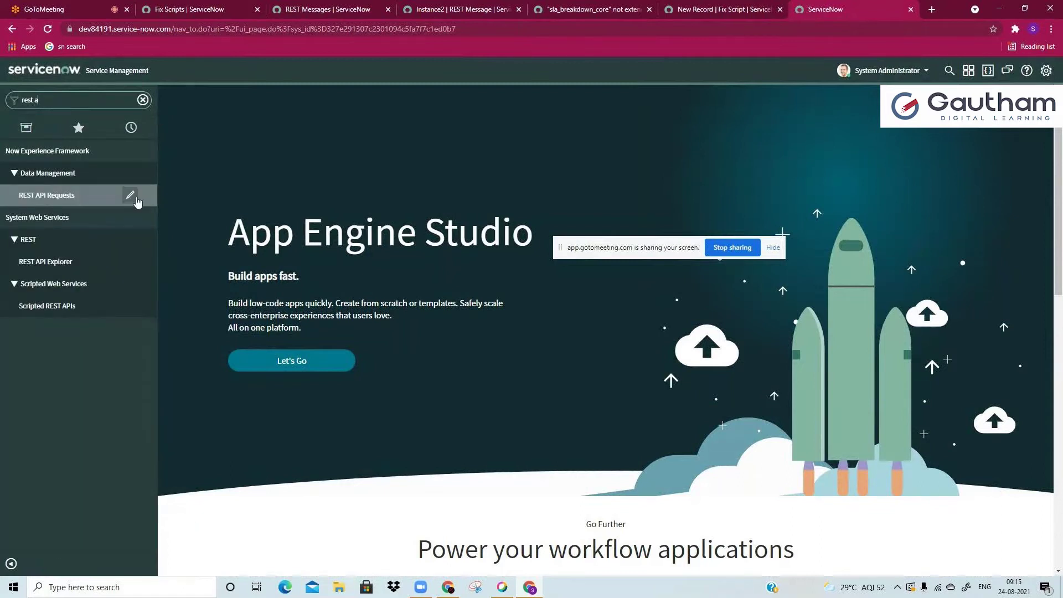
{"action": "left_click", "coordinate": [77, 268]}
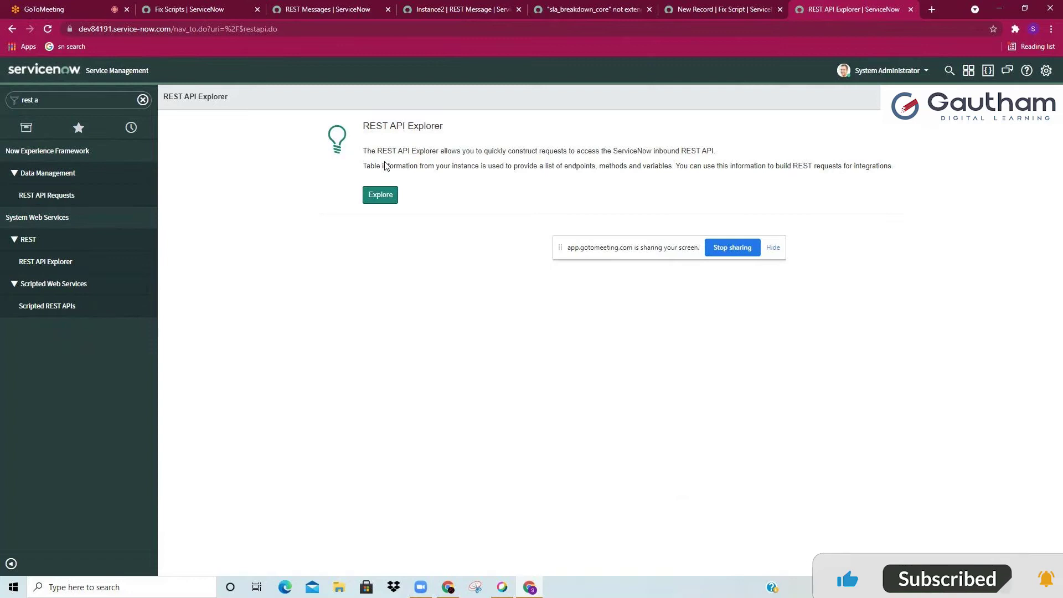
{"action": "left_click", "coordinate": [381, 194]}
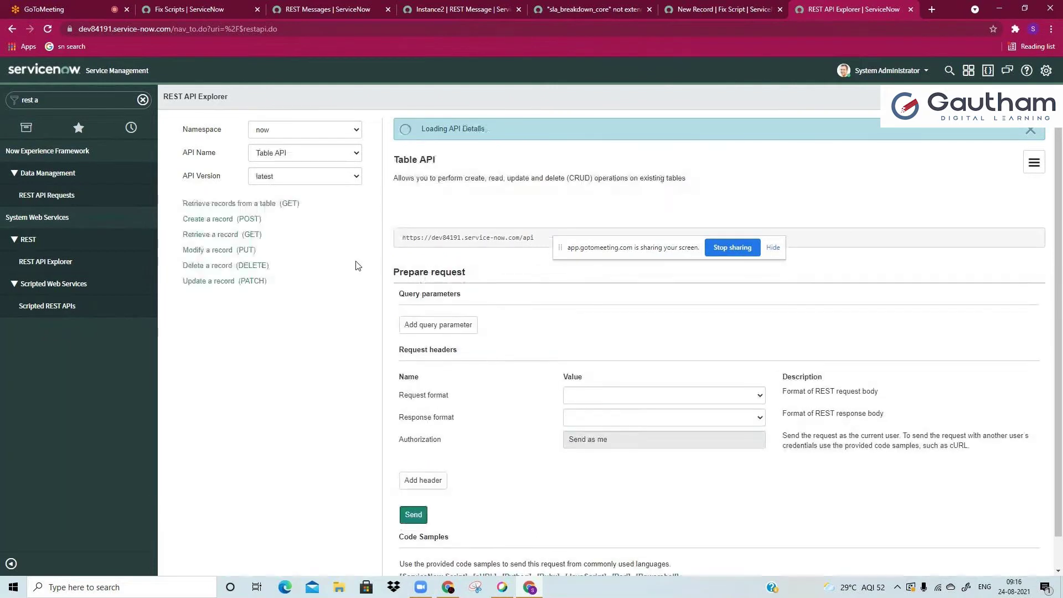
Step: Choose Namespace now, API Name Table API, and the latest version
{"action": "left_click", "coordinate": [314, 130]}
{"action": "left_click", "coordinate": [307, 148]}
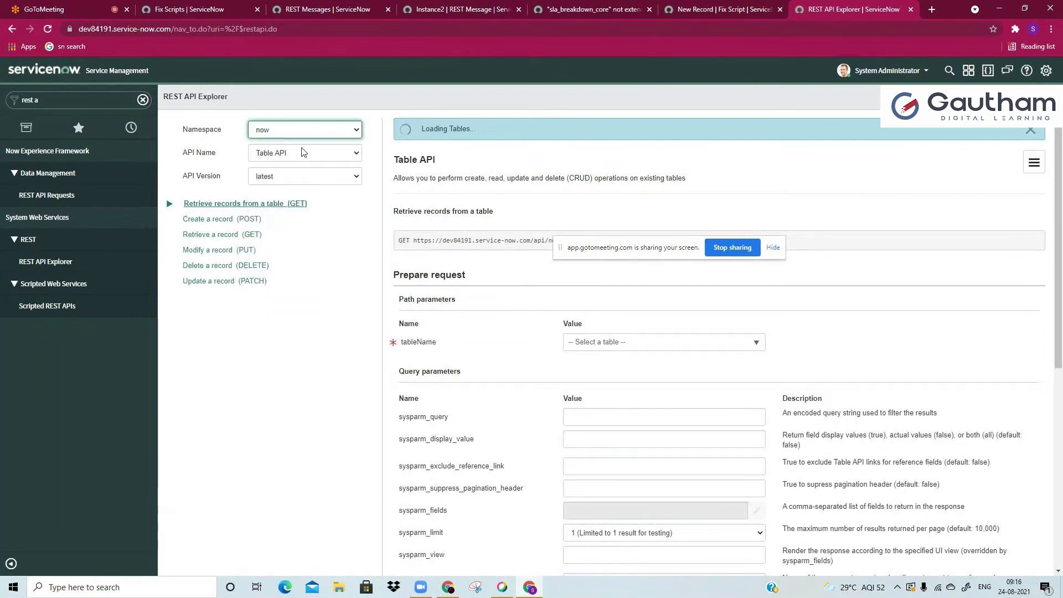
{"action": "left_click", "coordinate": [304, 153]}
{"action": "left_click", "coordinate": [303, 153]}
{"action": "left_click", "coordinate": [292, 176]}
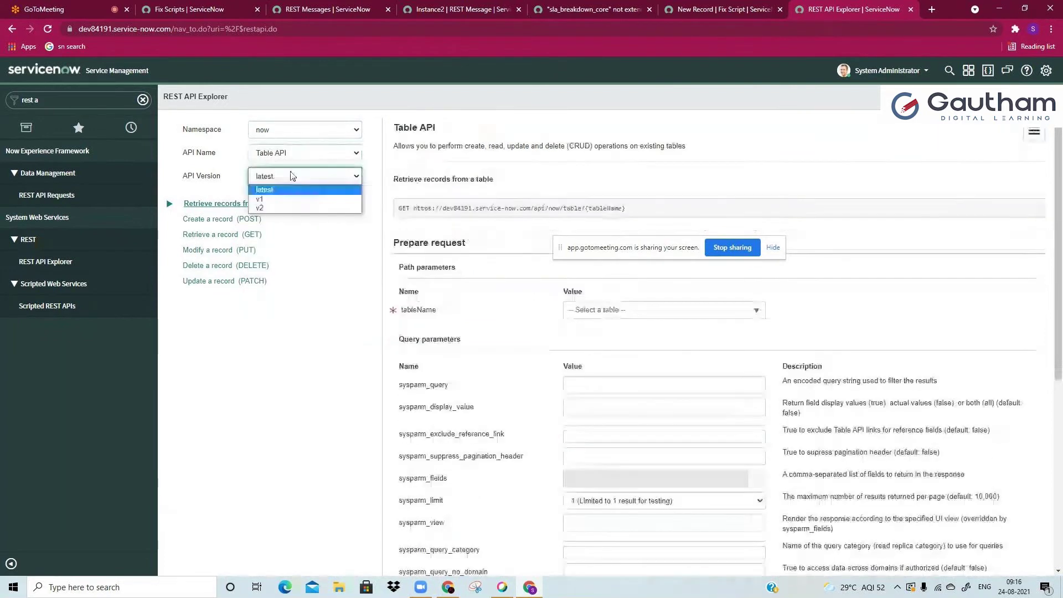
{"action": "left_click", "coordinate": [294, 190]}
{"action": "scroll", "coordinate": [326, 257], "scroll_direction": "down", "scroll_amount": 1}
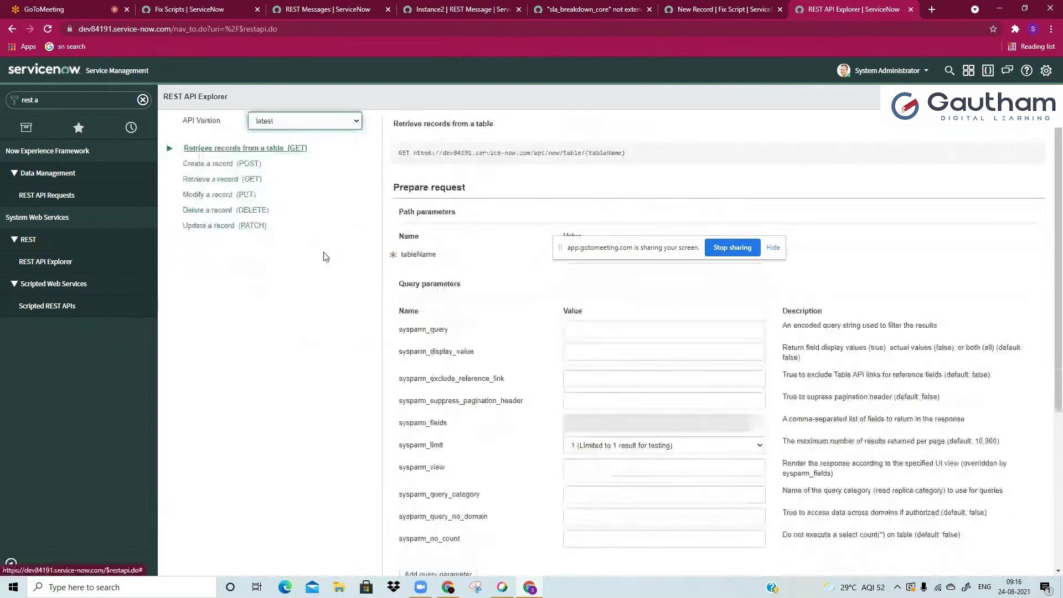
{"action": "scroll", "coordinate": [325, 257], "scroll_direction": "up", "scroll_amount": 1}
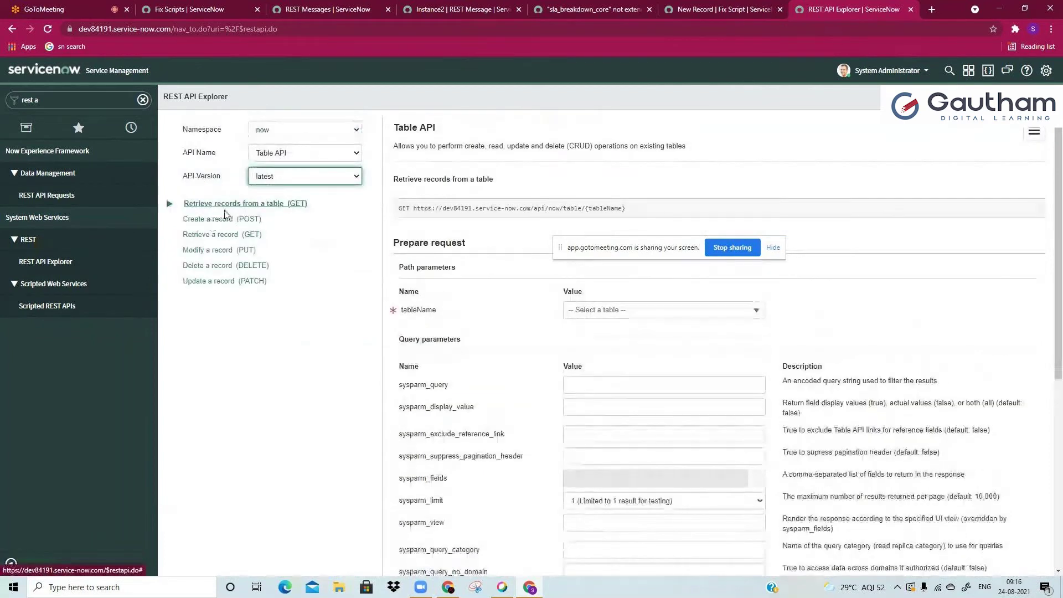
Step: Pick the retrieve-a-record GET method and try sending, dismissing the missing mandatory fields warning
{"action": "left_click", "coordinate": [238, 204]}
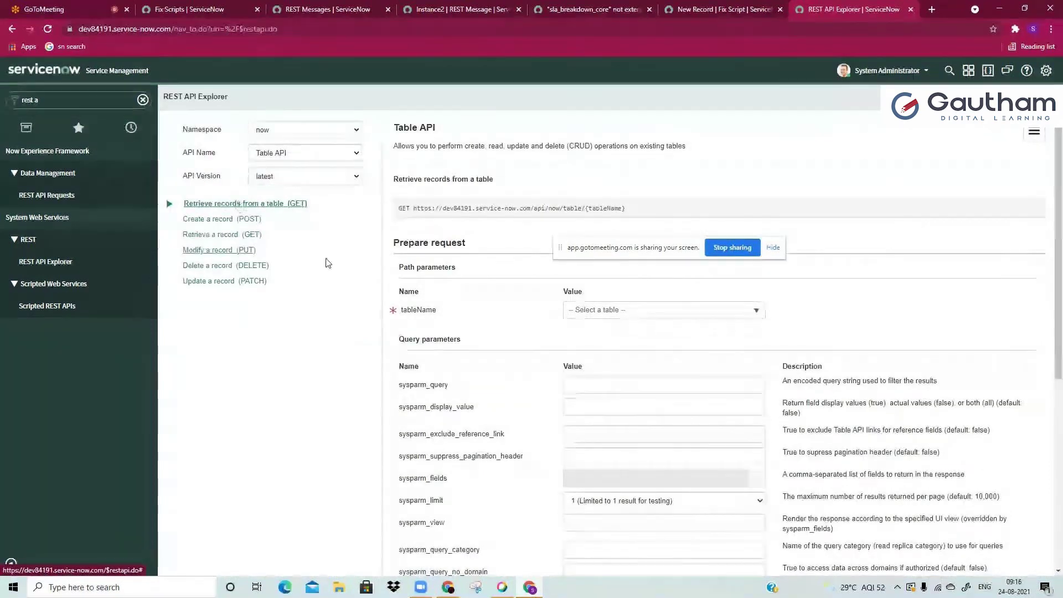
{"action": "left_click", "coordinate": [249, 235]}
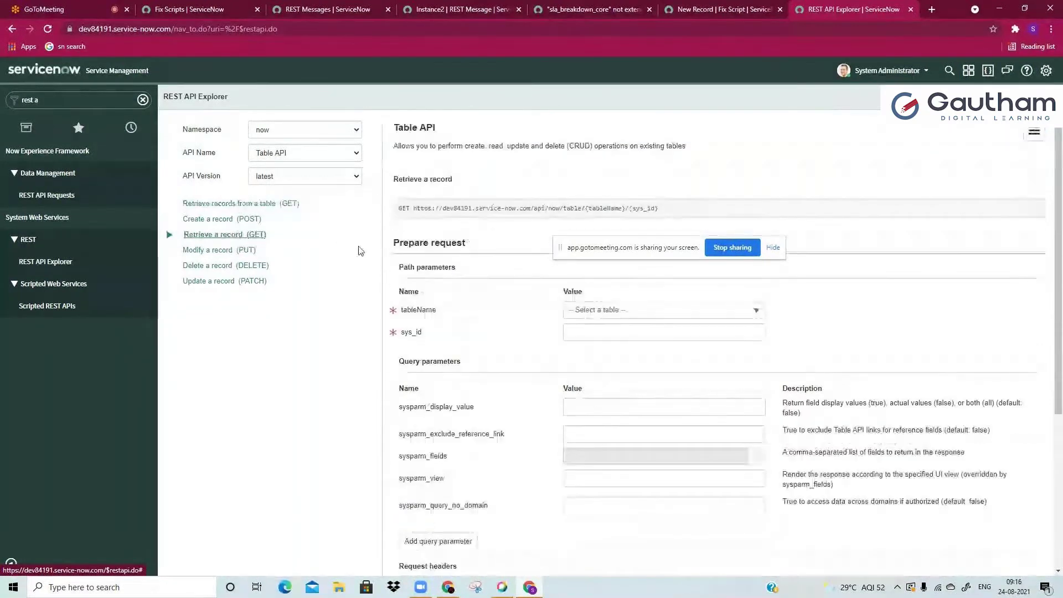
{"action": "scroll", "coordinate": [437, 260], "scroll_direction": "down", "scroll_amount": 4}
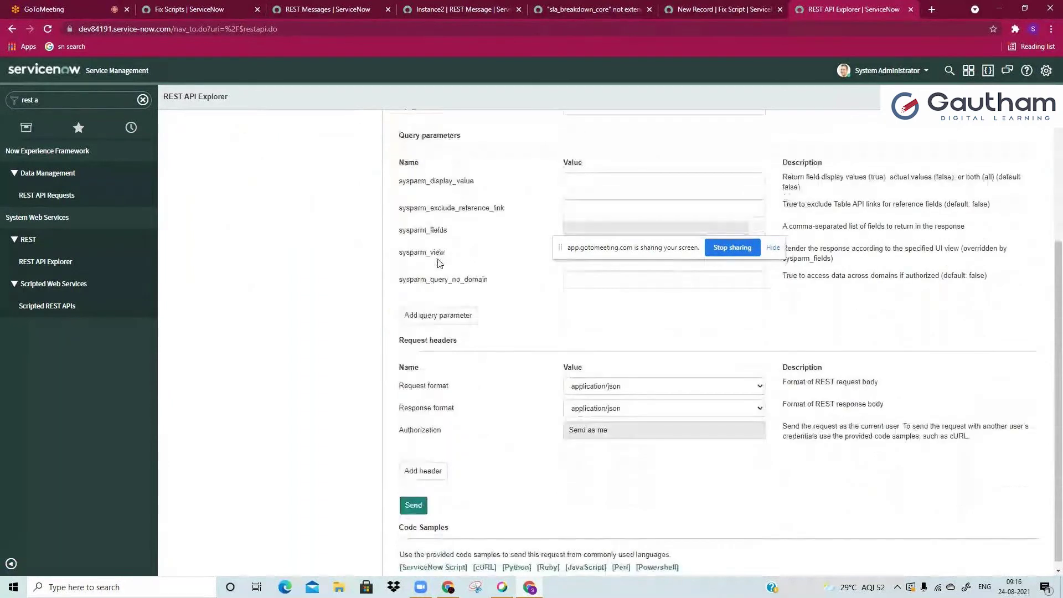
{"action": "left_click", "coordinate": [421, 495]}
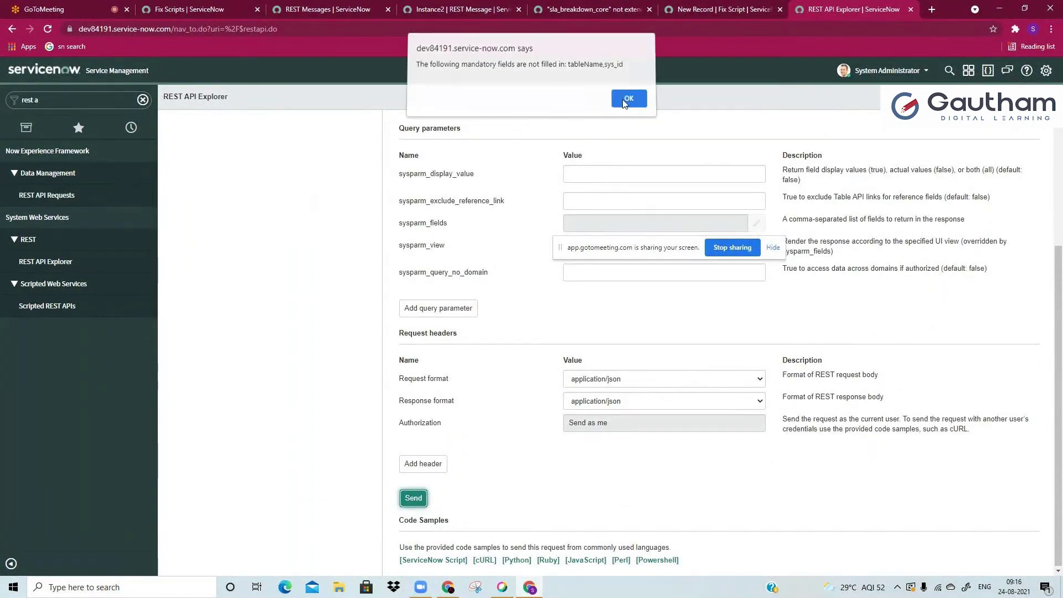
{"action": "left_click", "coordinate": [628, 99]}
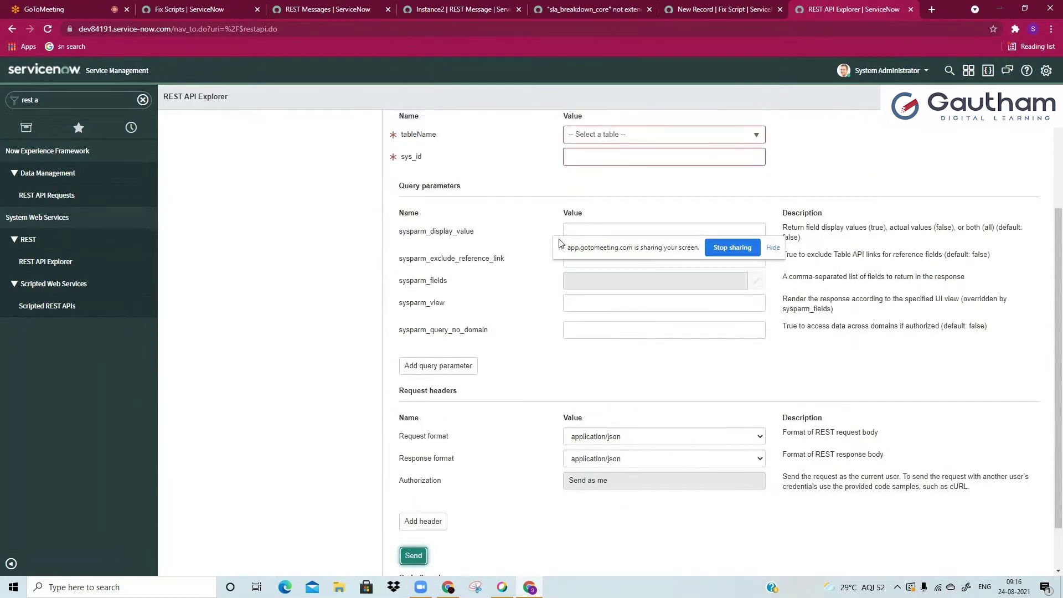
{"action": "scroll", "coordinate": [551, 231], "scroll_direction": "up", "scroll_amount": 1}
{"action": "scroll", "coordinate": [550, 230], "scroll_direction": "up", "scroll_amount": 2}
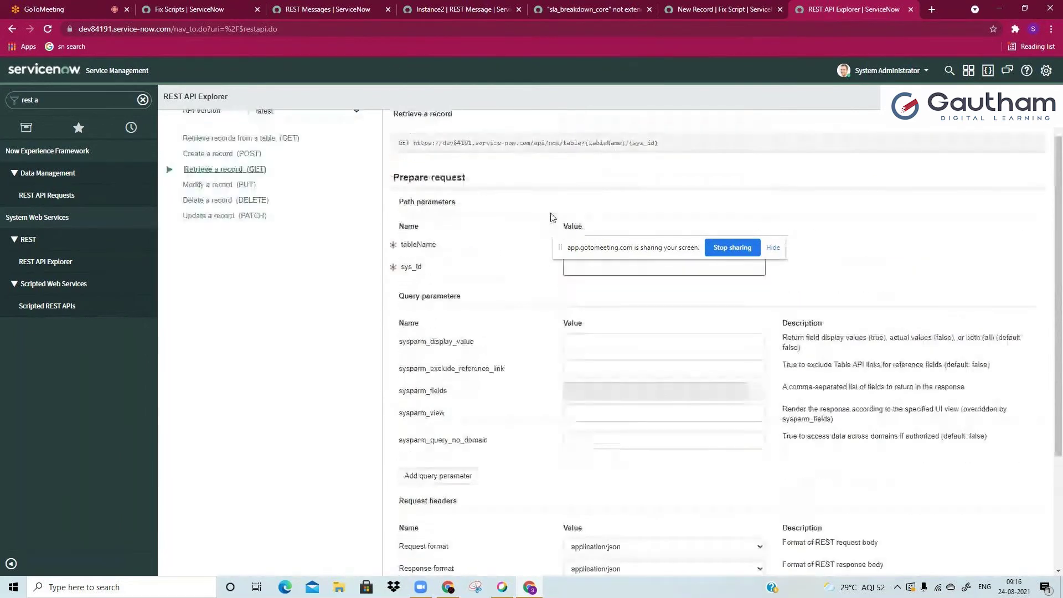
Step: Set tableName to Incident (incident) by searching 'incide'
{"action": "left_click", "coordinate": [588, 191]}
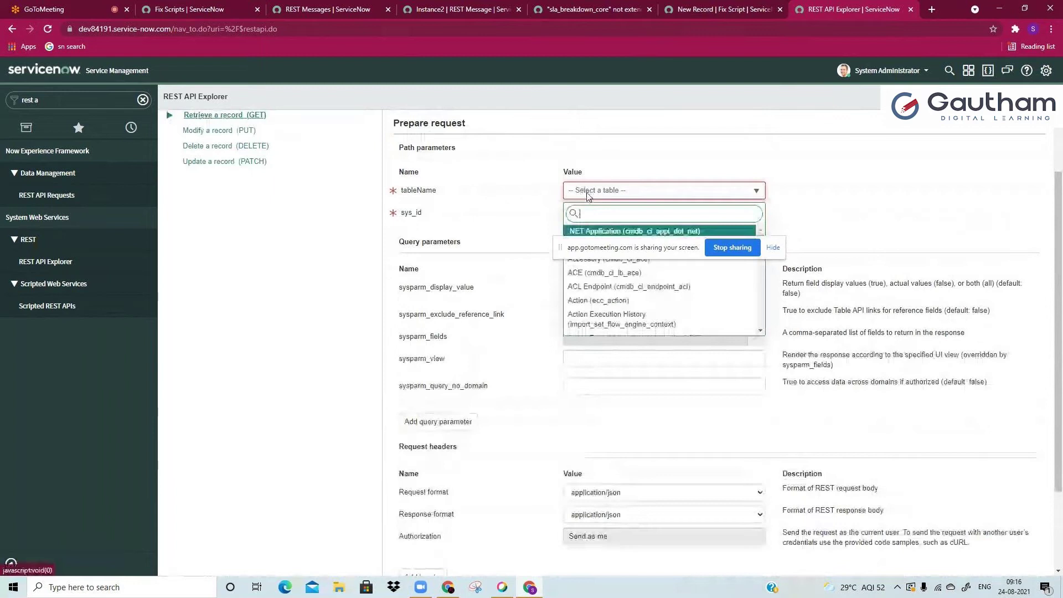
{"action": "type", "text": "incide"}
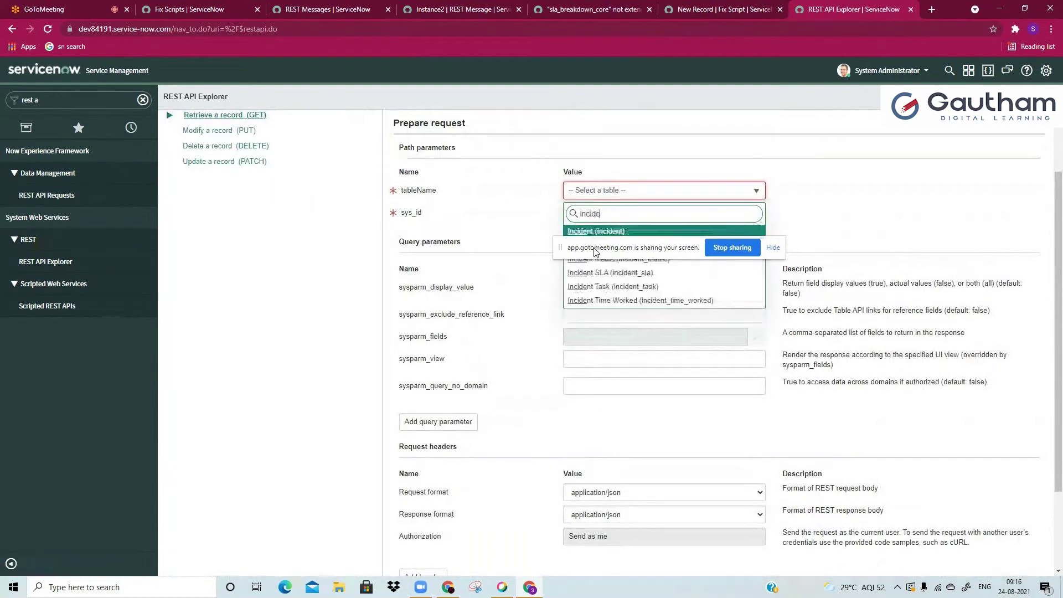
{"action": "left_click", "coordinate": [624, 232]}
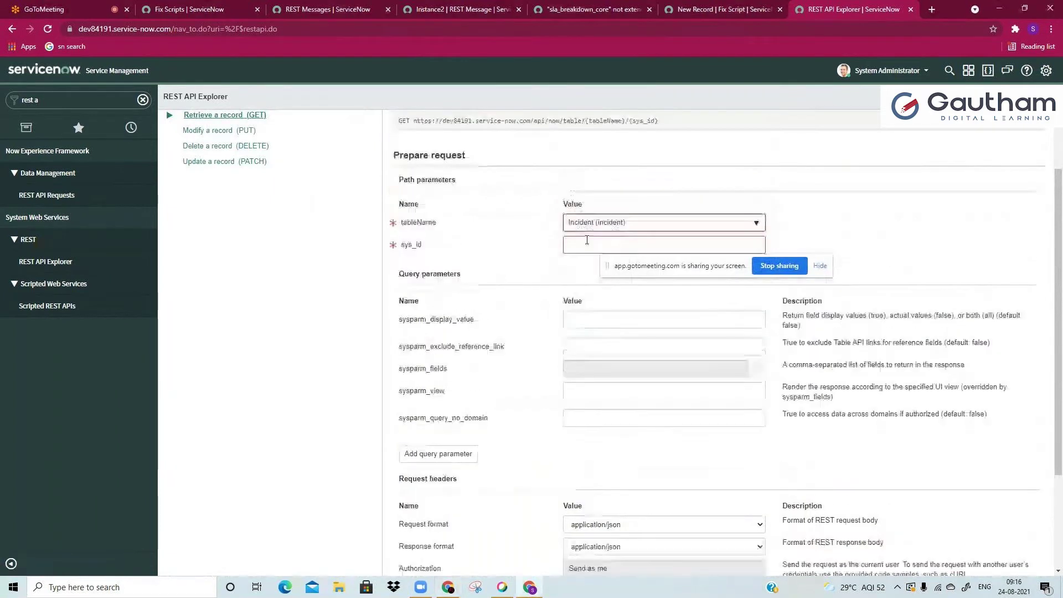
{"action": "left_click", "coordinate": [587, 240]}
{"action": "scroll", "coordinate": [587, 239], "scroll_direction": "down", "scroll_amount": 1}
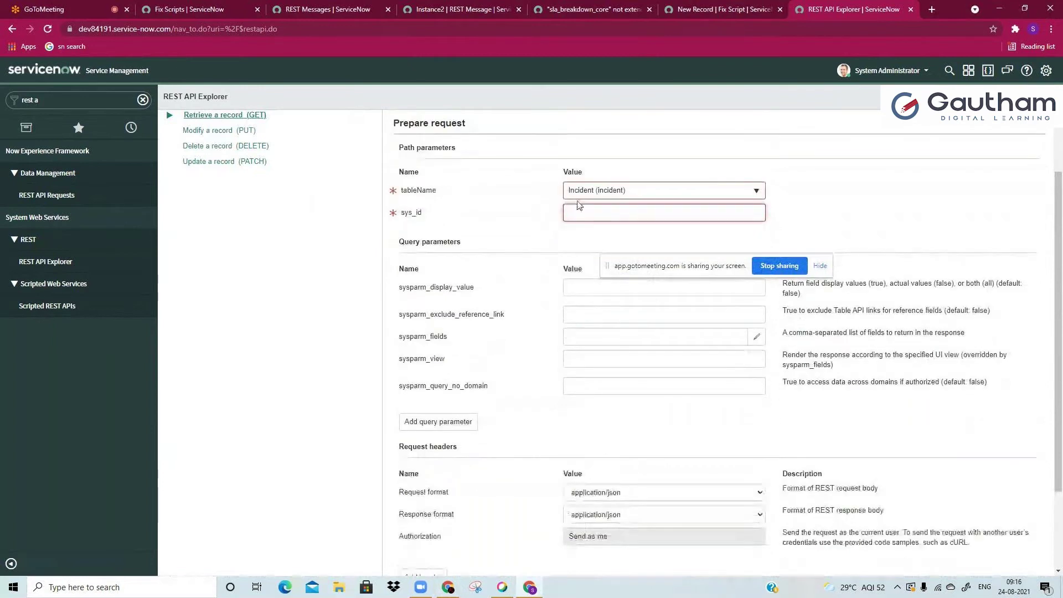
Step: Go to the source instance's Fix Scripts tab and filter the navigator for 'incident'
{"action": "left_click", "coordinate": [310, 9]}
{"action": "left_click", "coordinate": [243, 9]}
{"action": "left_click", "coordinate": [115, 100]}
{"action": "type", "text": "incid"}
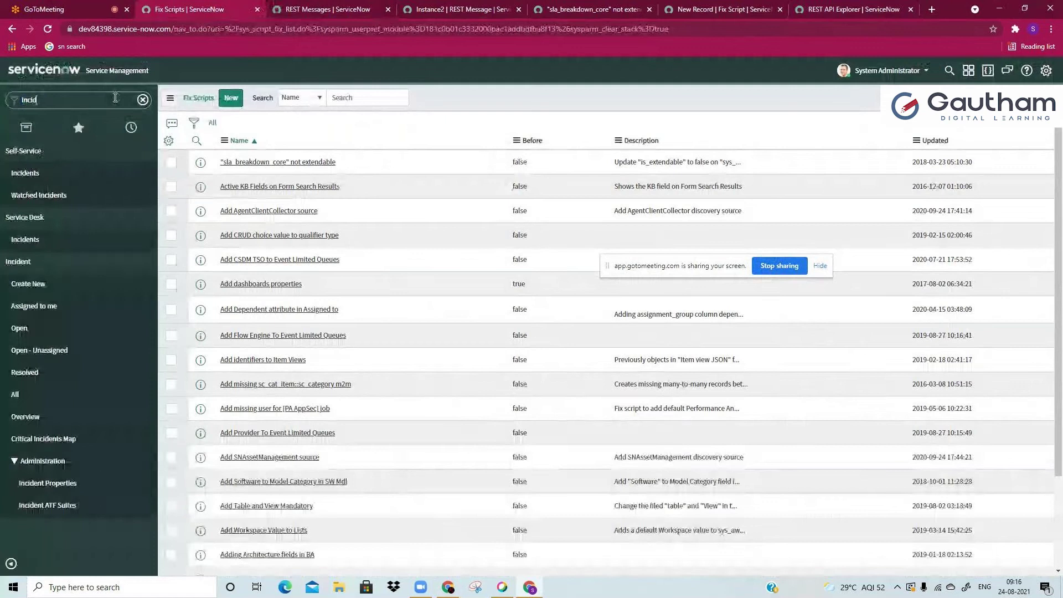
{"action": "type", "text": "ent"}
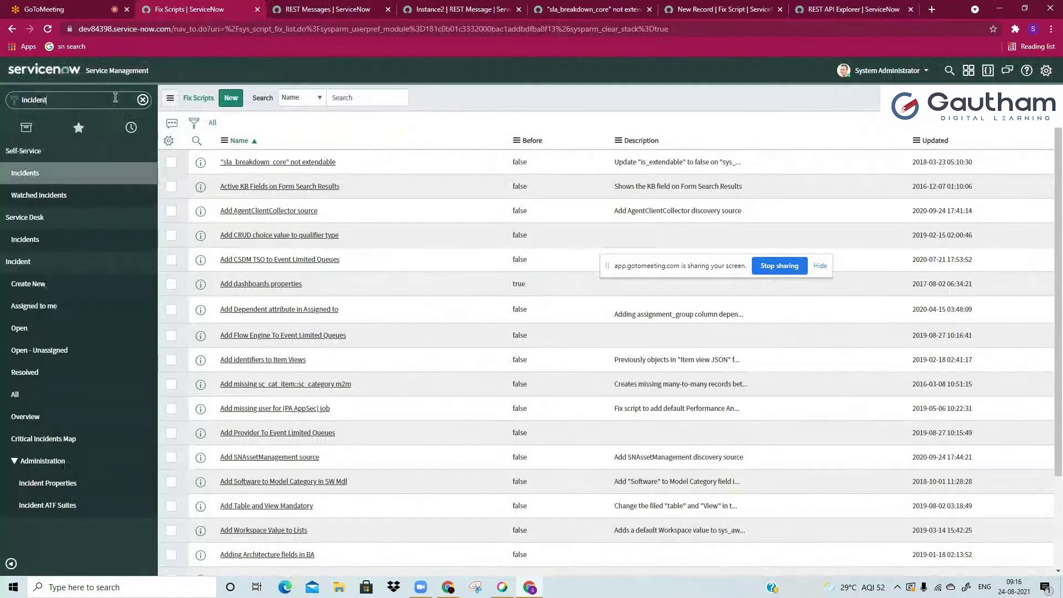
Step: Copy INC0010112's sys_id from the Incidents list into the Explorer's sys_id field
{"action": "key", "text": "ctrl+Return"}
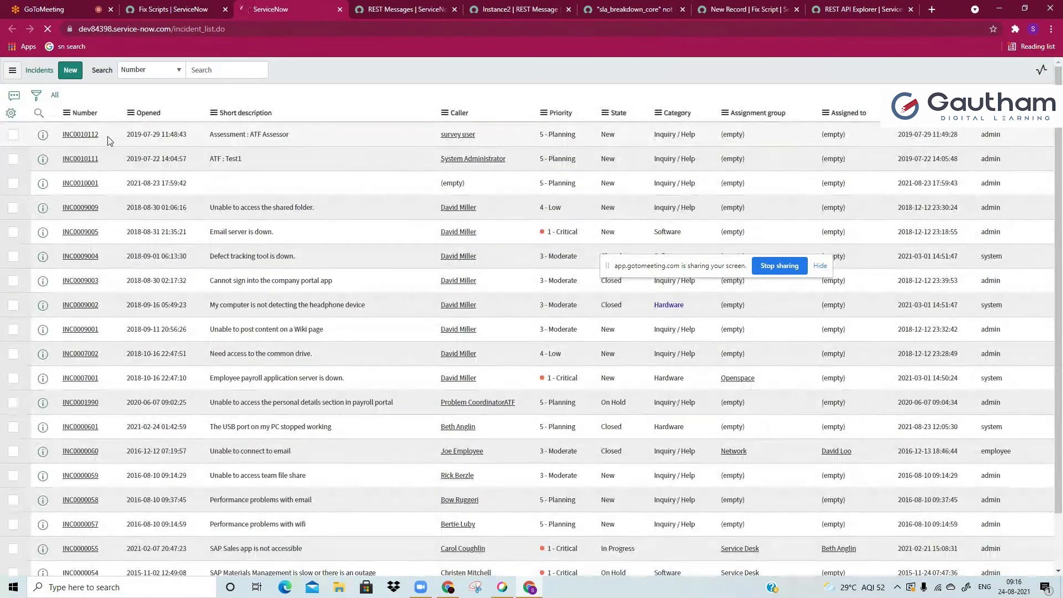
{"action": "right_click", "coordinate": [124, 138]}
{"action": "left_click", "coordinate": [160, 227]}
{"action": "key", "text": "ctrl+8"}
{"action": "key", "text": "ctrl+v"}
{"action": "scroll", "coordinate": [530, 277], "scroll_direction": "down", "scroll_amount": 2}
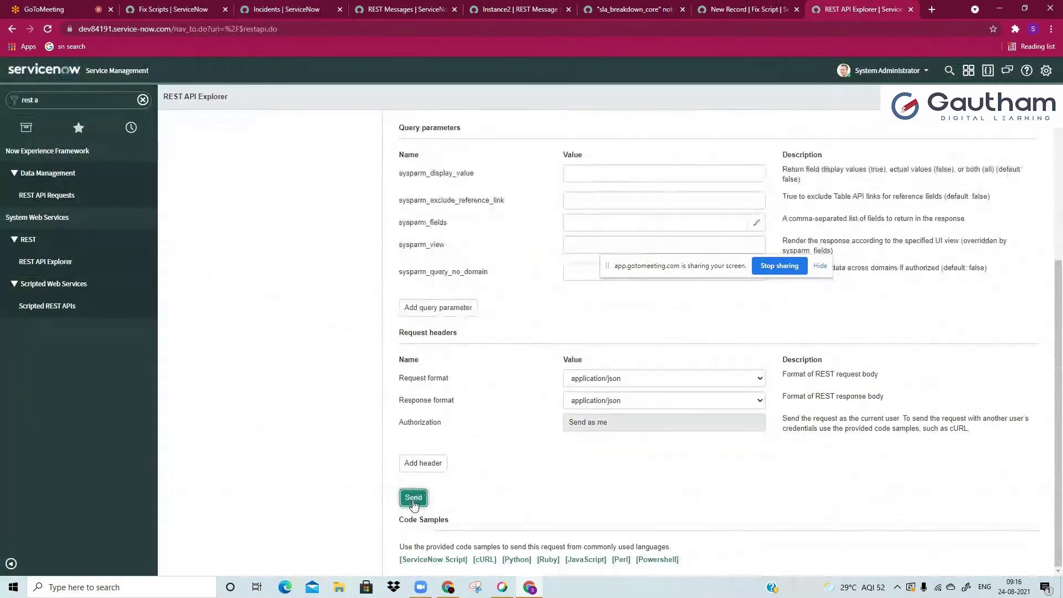
Step: Send the GET request and find INC0010112 in the response body
{"action": "left_click", "coordinate": [413, 498]}
{"action": "scroll", "coordinate": [418, 487], "scroll_direction": "down", "scroll_amount": 8}
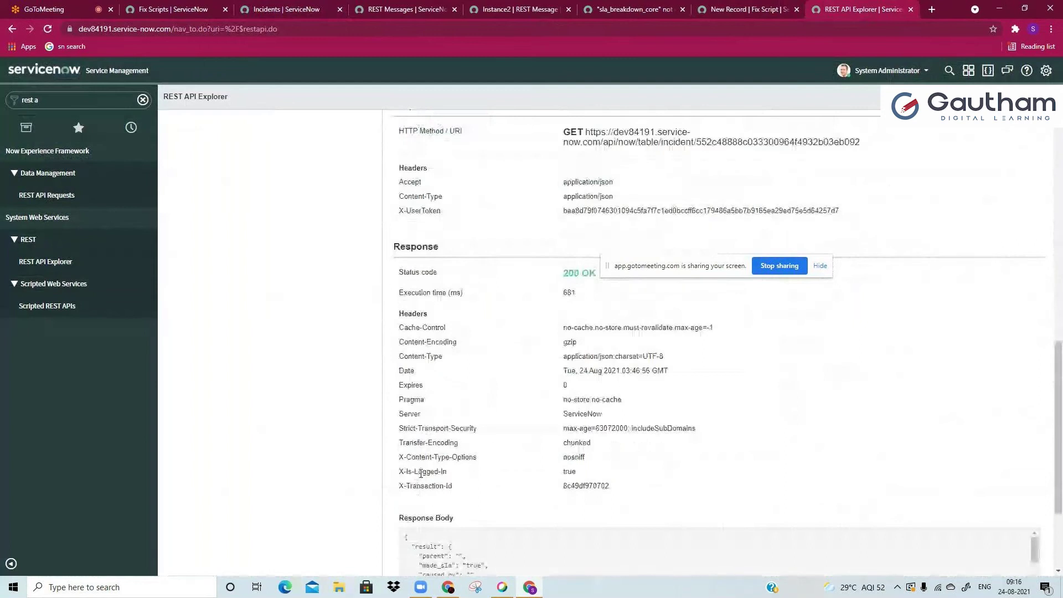
{"action": "scroll", "coordinate": [421, 473], "scroll_direction": "down", "scroll_amount": 3}
{"action": "double_click", "coordinate": [516, 483]}
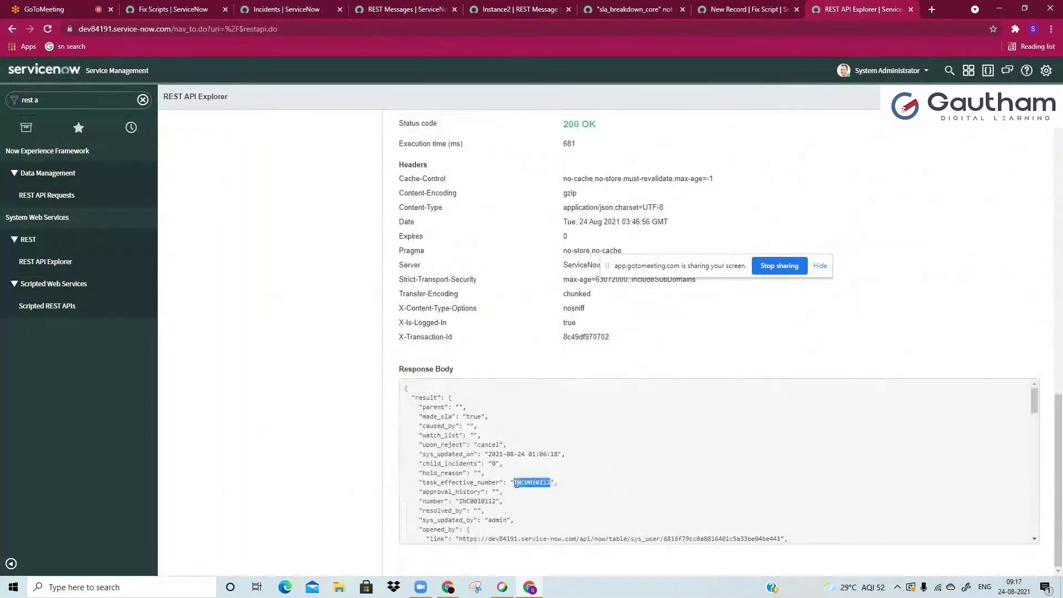
{"action": "left_click", "coordinate": [516, 482]}
Step: Highlight the instance address and /api part of the request's GET URL
{"action": "scroll", "coordinate": [508, 348], "scroll_direction": "up", "scroll_amount": 3}
{"action": "scroll", "coordinate": [508, 319], "scroll_direction": "up", "scroll_amount": 6}
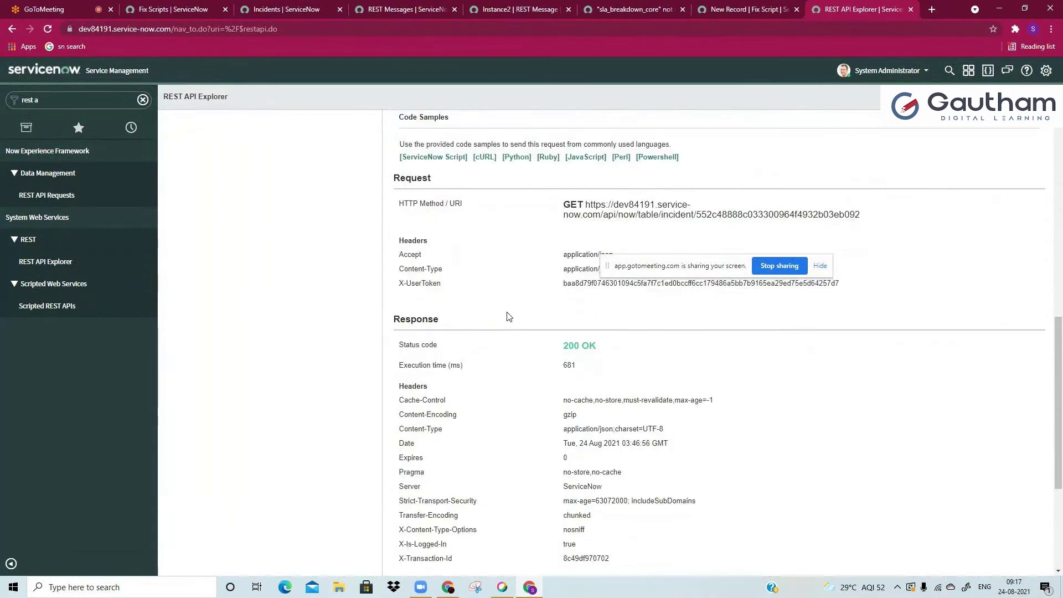
{"action": "scroll", "coordinate": [507, 318], "scroll_direction": "up", "scroll_amount": 5}
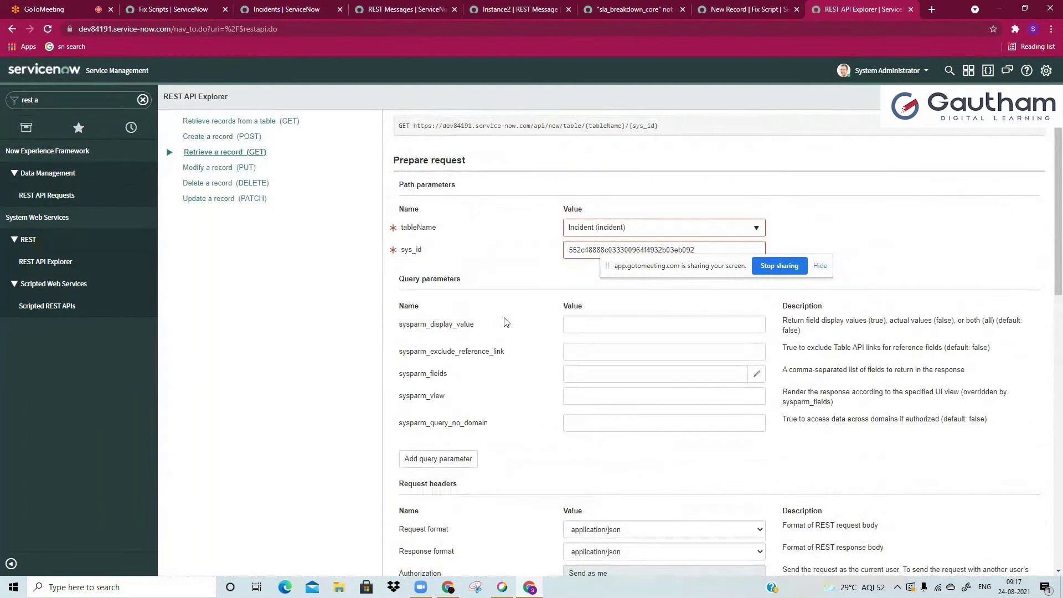
{"action": "scroll", "coordinate": [505, 322], "scroll_direction": "up", "scroll_amount": 2}
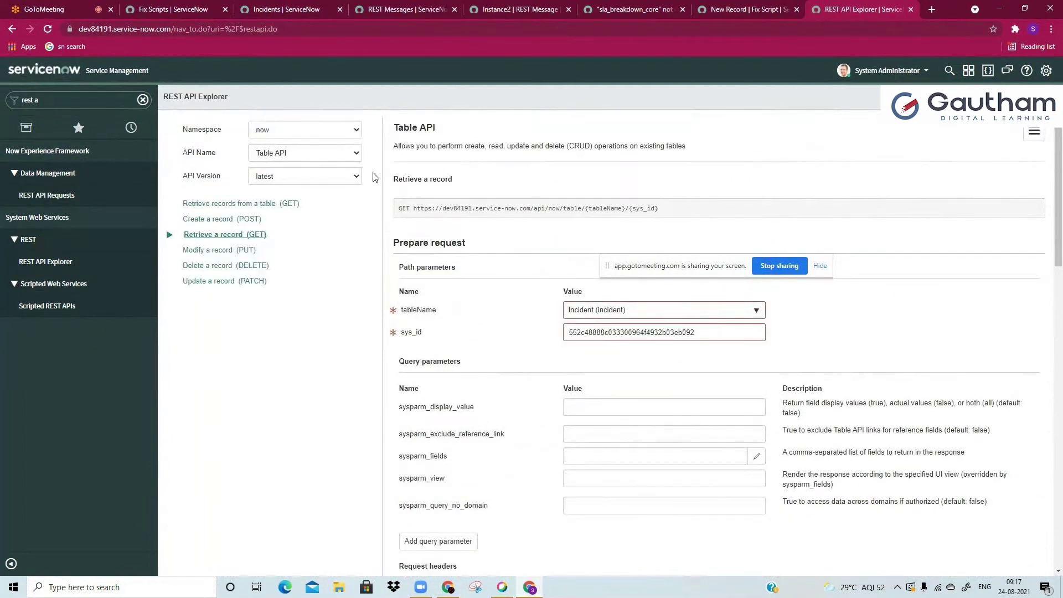
{"action": "left_click_drag", "start_coordinate": [413, 208], "coordinate": [553, 208]}
{"action": "left_click", "coordinate": [531, 209]}
{"action": "left_click", "coordinate": [553, 208]}
Step: Highlight the incident table name and api segment in the Instance2 Endpoint URL
{"action": "left_click", "coordinate": [515, 9]}
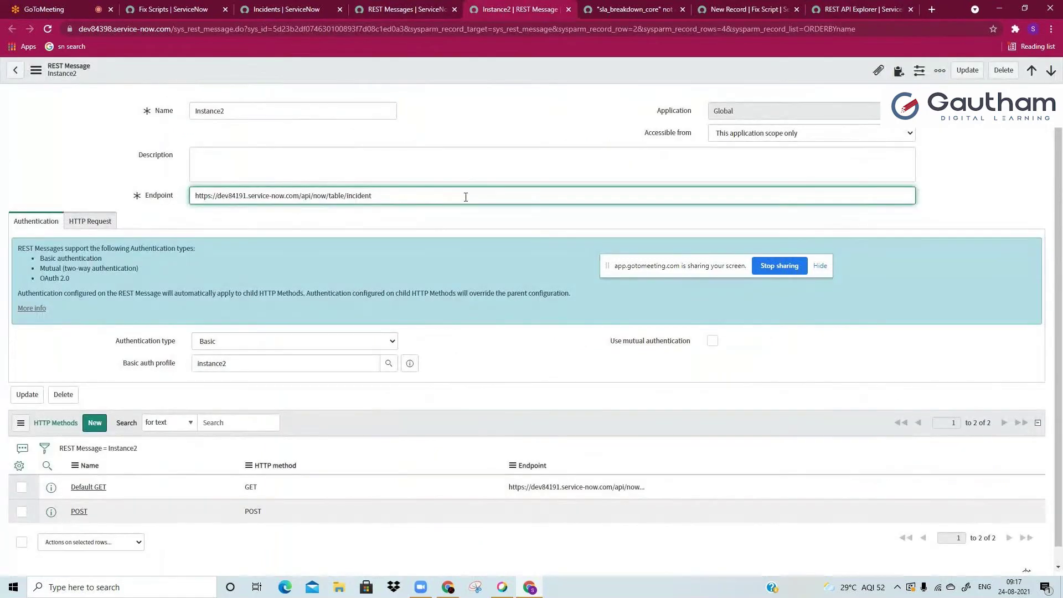
{"action": "double_click", "coordinate": [408, 191]}
{"action": "key", "text": "Left"}
{"action": "key", "text": "Left"}
{"action": "key", "text": "Left"}
{"action": "double_click", "coordinate": [366, 196]}
{"action": "left_click", "coordinate": [395, 260]}
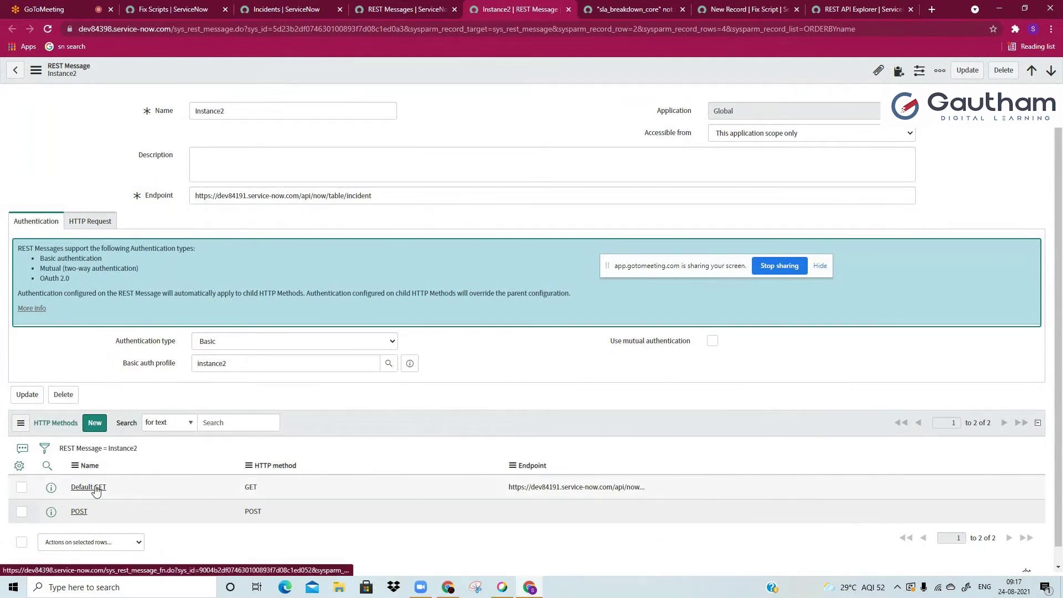
{"action": "left_click", "coordinate": [392, 195]}
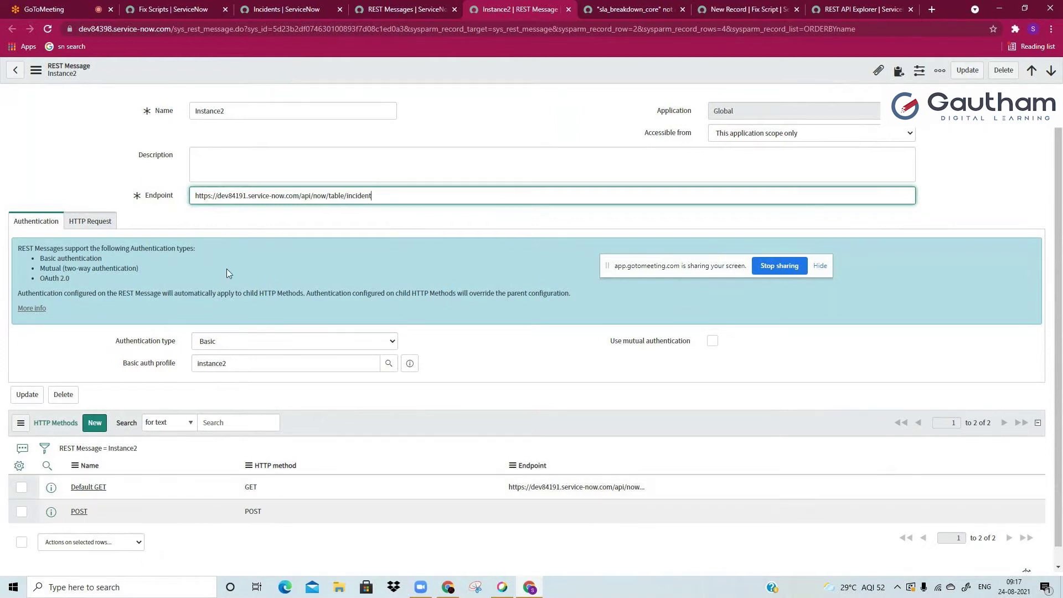
{"action": "left_click_drag", "start_coordinate": [195, 196], "coordinate": [361, 197]}
{"action": "left_click", "coordinate": [361, 197]}
{"action": "double_click", "coordinate": [305, 198]}
{"action": "left_click", "coordinate": [334, 196]}
Step: Compare the Explorer's /api/now/table/ path with the Endpoint, then open the authentication type choices
{"action": "left_click", "coordinate": [837, 5]}
{"action": "left_click_drag", "start_coordinate": [531, 208], "coordinate": [586, 207]}
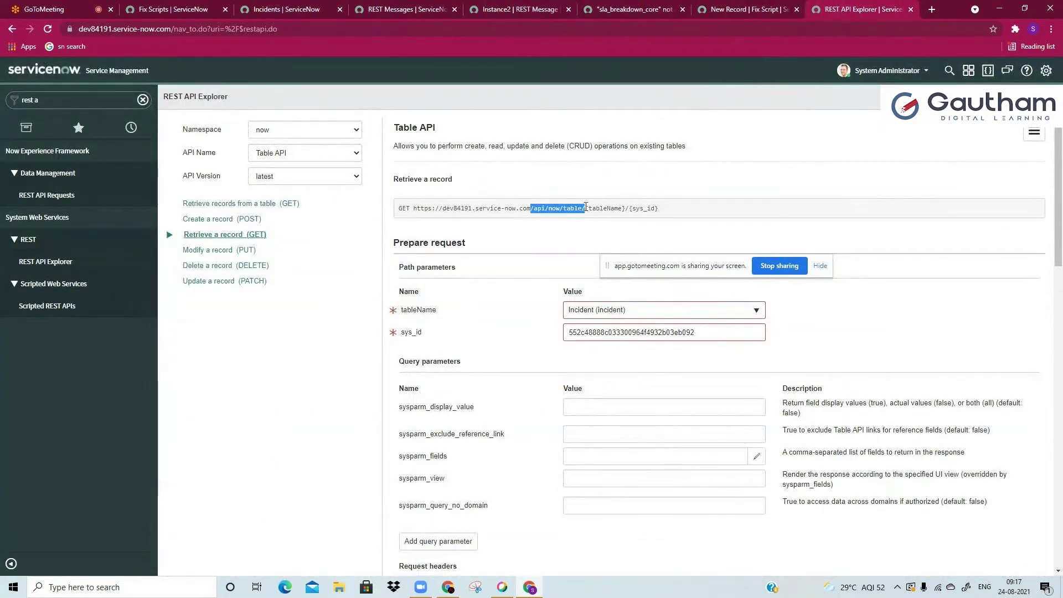
{"action": "left_click", "coordinate": [585, 207]}
{"action": "left_click", "coordinate": [538, 7]}
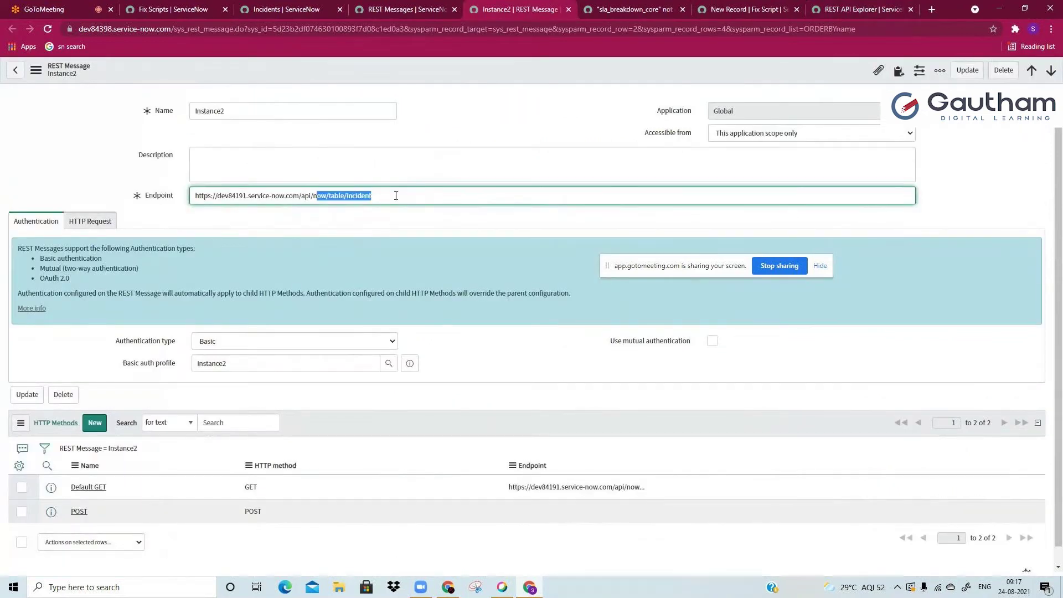
{"action": "key", "text": "ctrl+9"}
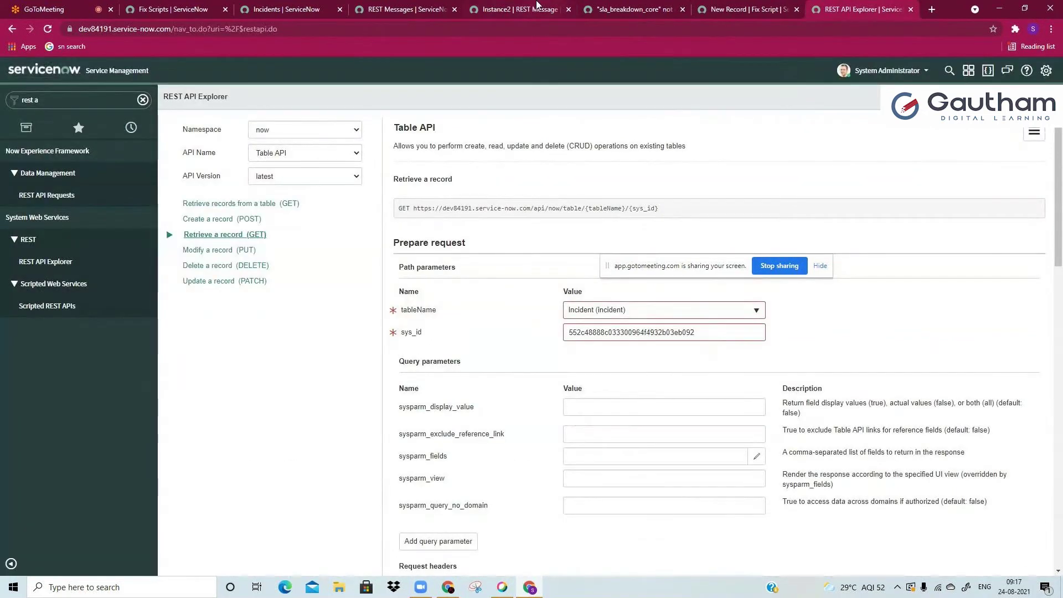
{"action": "key", "text": "ctrl+5"}
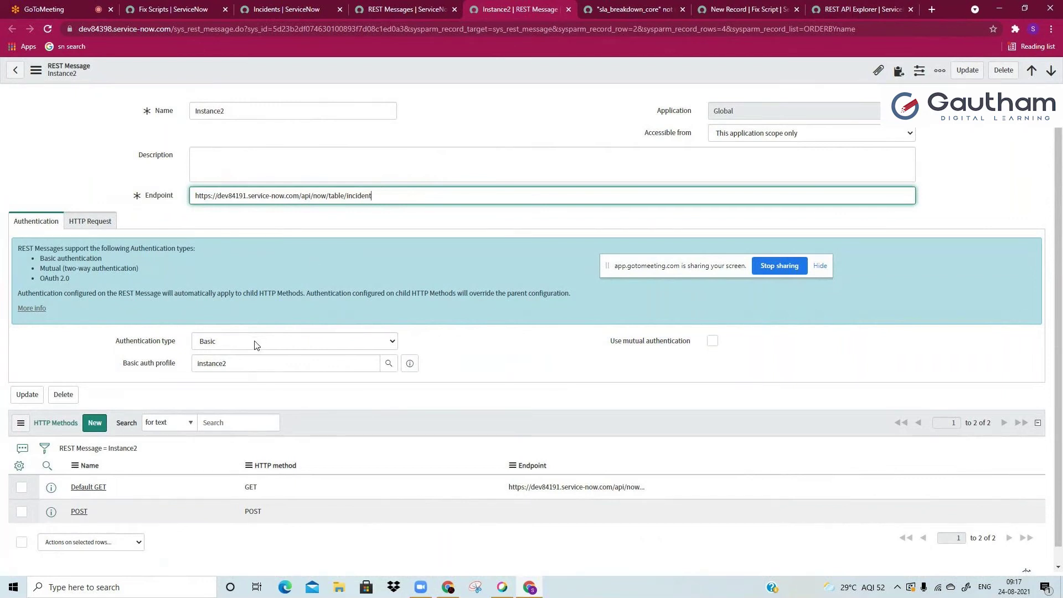
{"action": "left_click", "coordinate": [283, 292]}
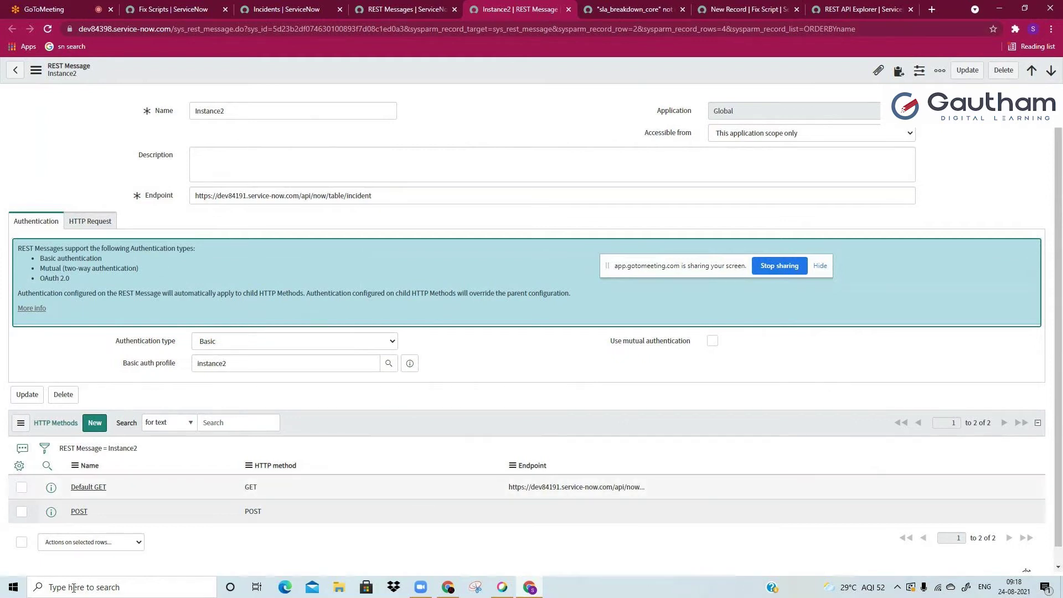
{"action": "left_click", "coordinate": [254, 342]}
Step: Switch the authentication type to No authentication, then back to Basic
{"action": "left_click", "coordinate": [255, 353]}
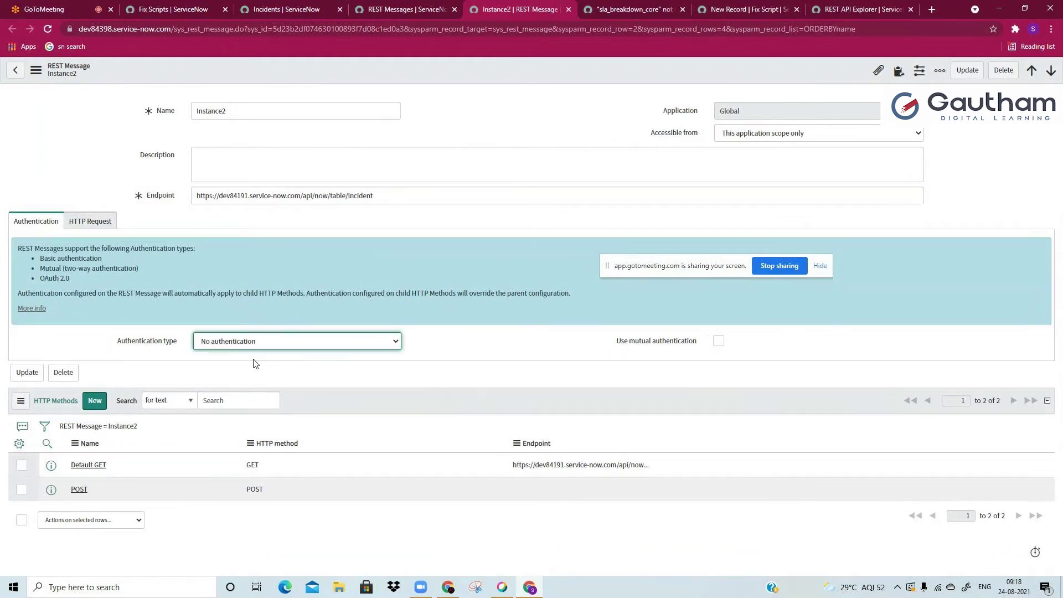
{"action": "left_click", "coordinate": [262, 354]}
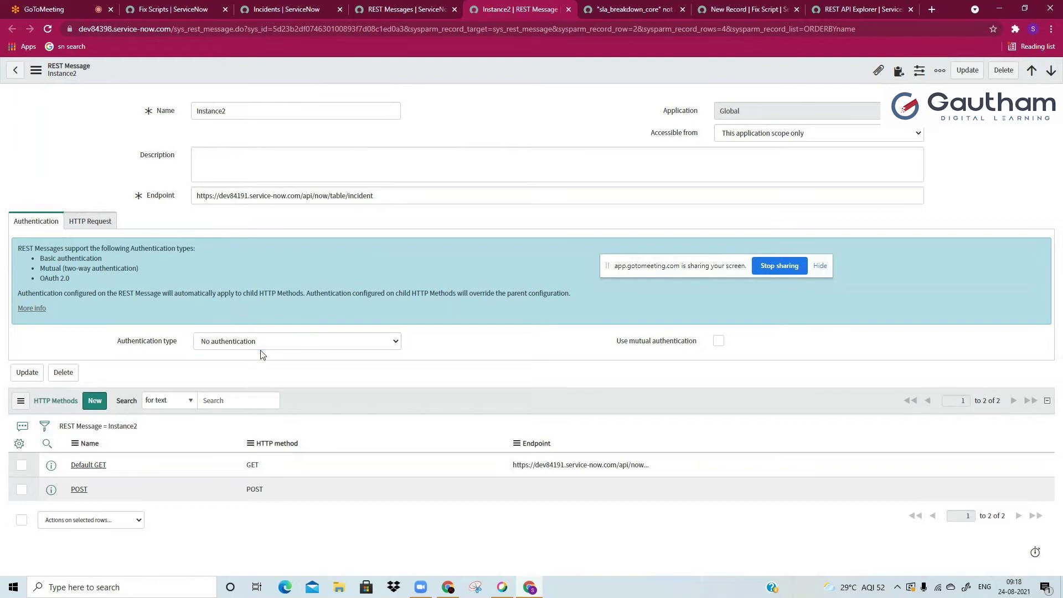
{"action": "left_click", "coordinate": [262, 341]}
{"action": "left_click", "coordinate": [261, 363]}
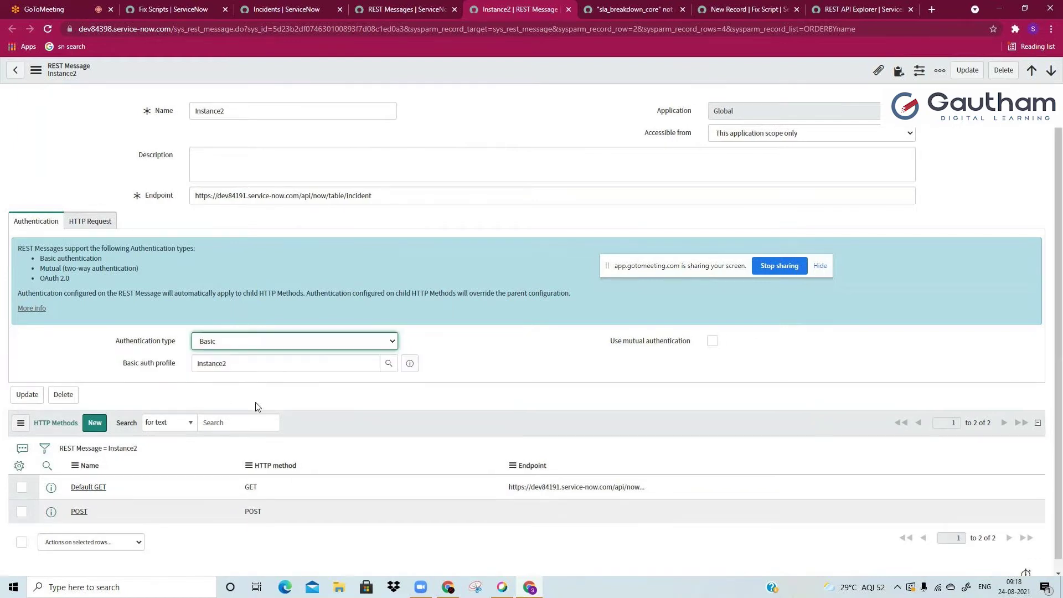
Step: Open the instance2 basic auth configuration from the basic auth configurations list
{"action": "left_click", "coordinate": [409, 364]}
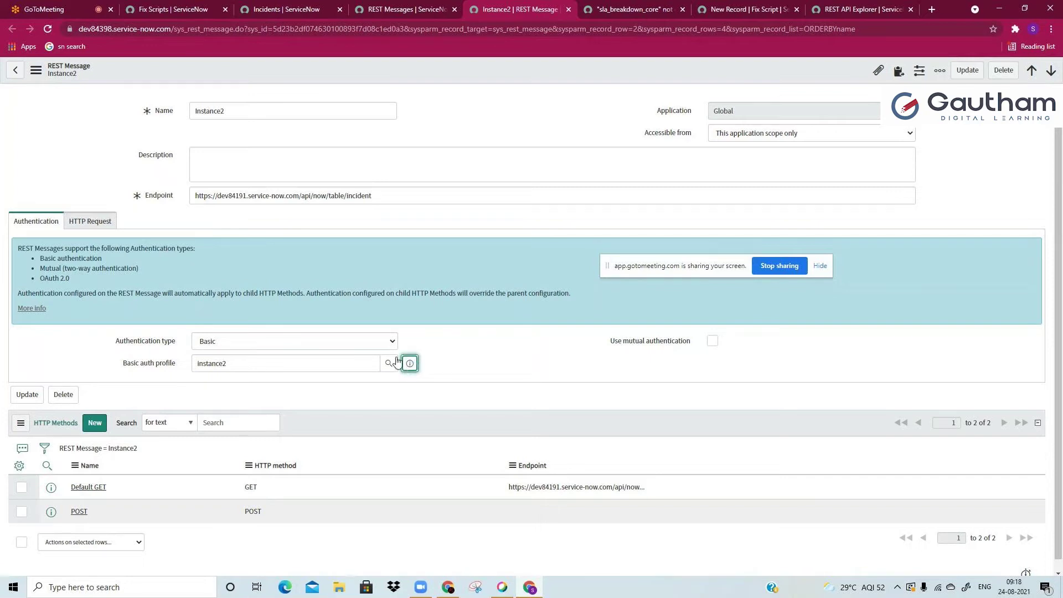
{"action": "left_click", "coordinate": [571, 219]}
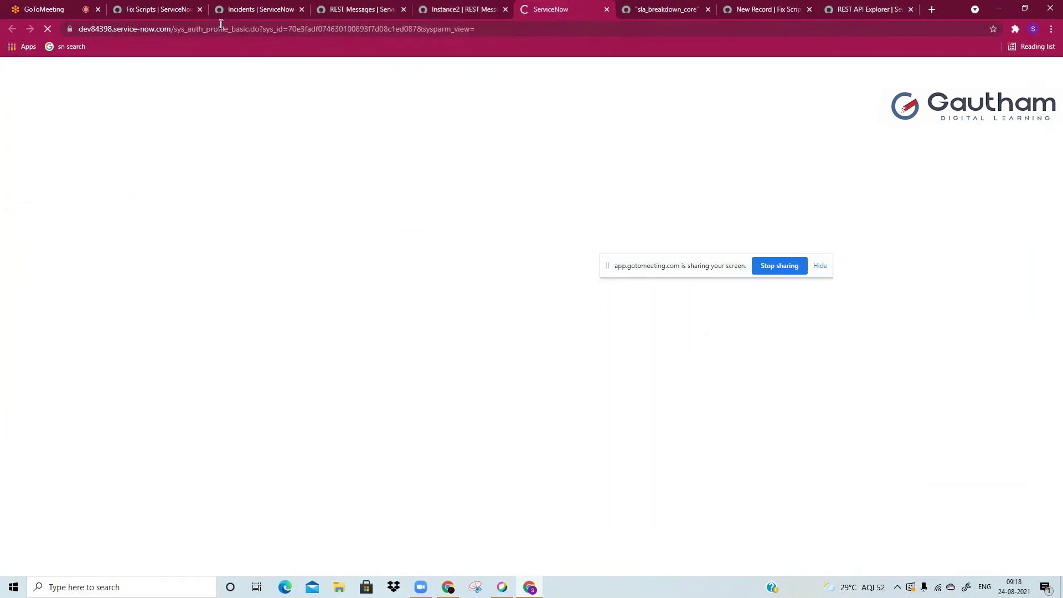
{"action": "type", "text": "_list"}
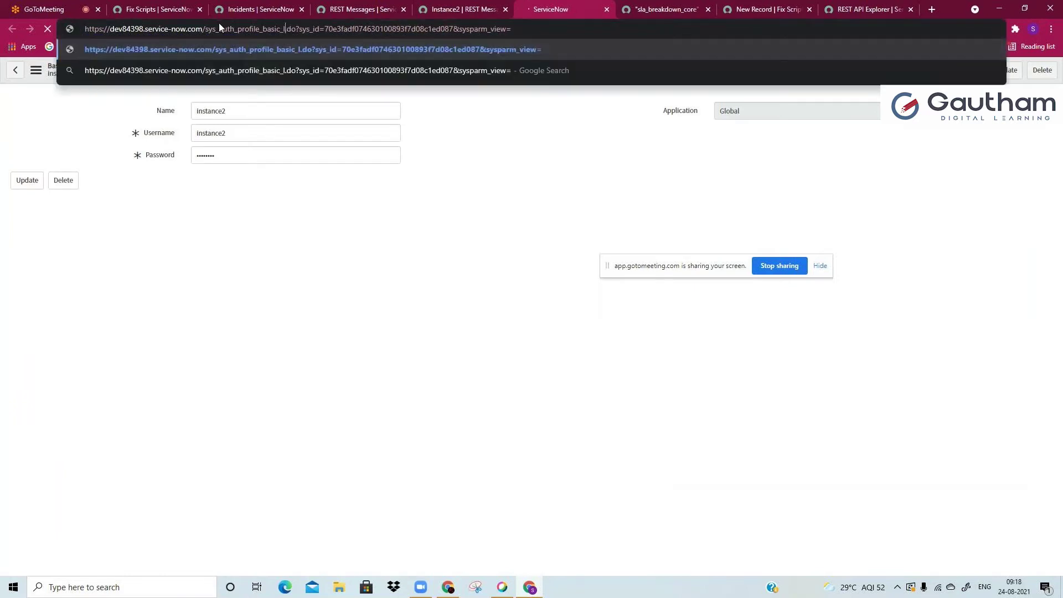
{"action": "key", "text": "Return"}
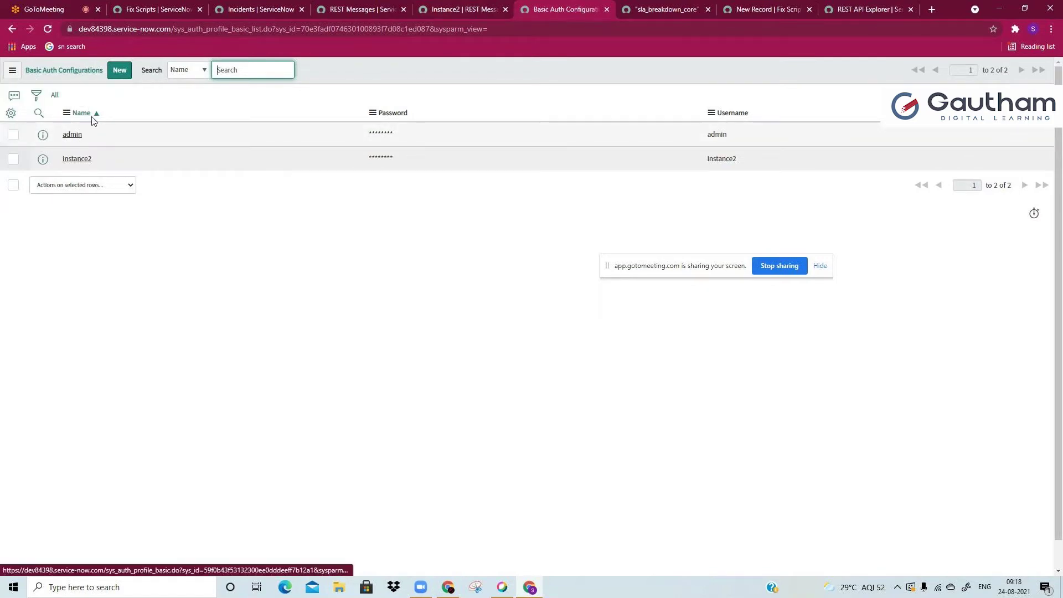
{"action": "left_click", "coordinate": [78, 159]}
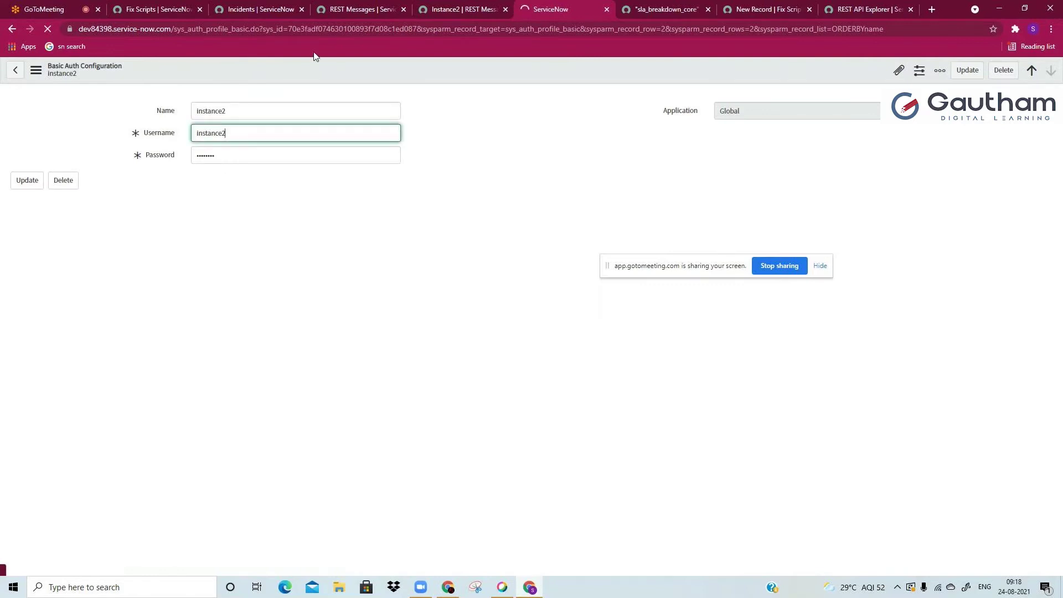
{"action": "double_click", "coordinate": [306, 110]}
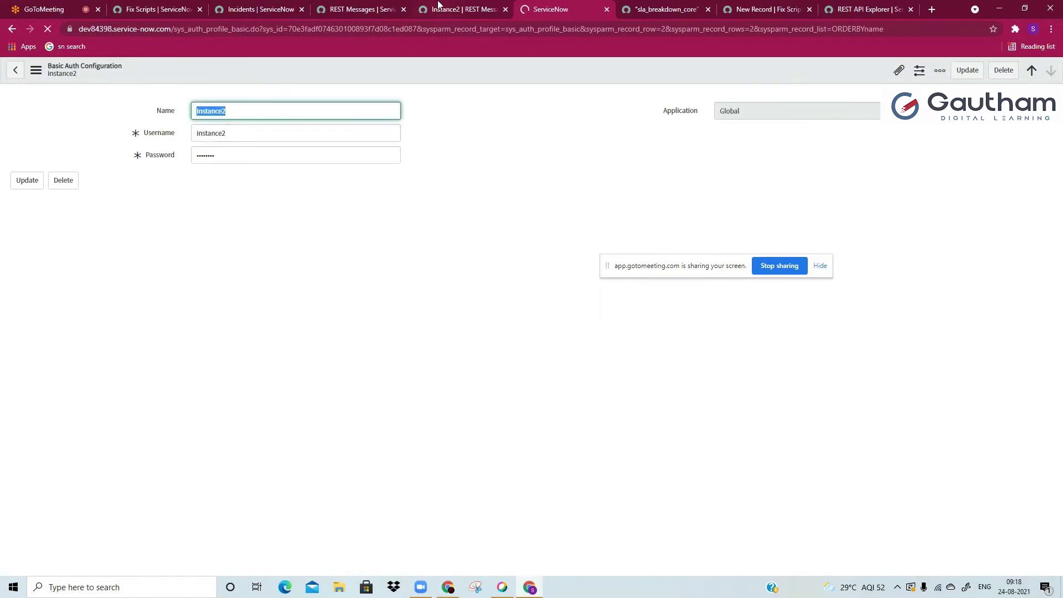
Step: Return to the Instance2 REST message and close the auth profile preview
{"action": "left_click", "coordinate": [438, 7]}
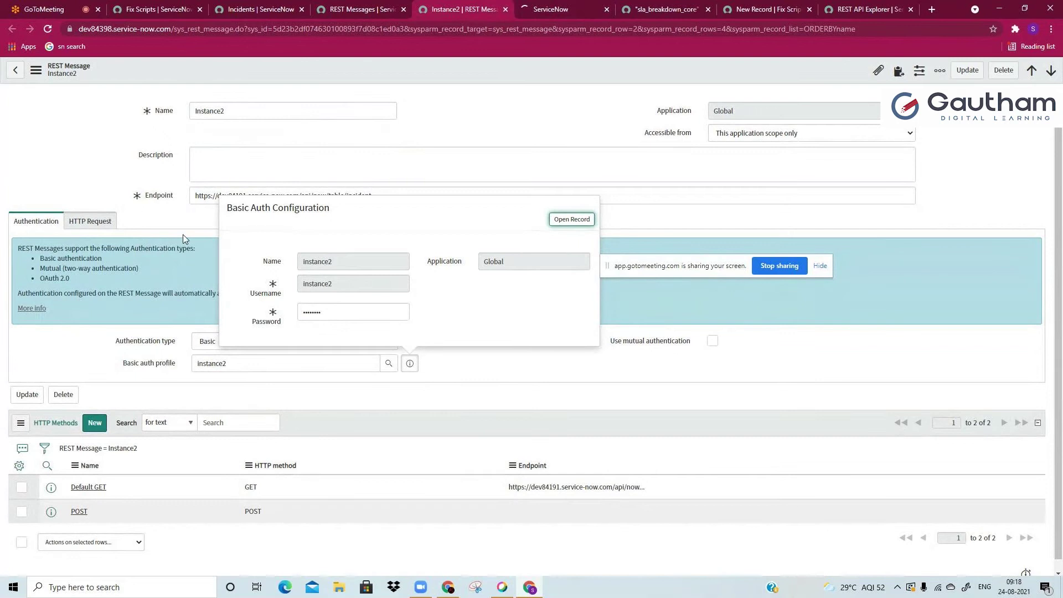
{"action": "left_click", "coordinate": [226, 350]}
{"action": "left_click", "coordinate": [228, 363]}
{"action": "left_click", "coordinate": [279, 281]}
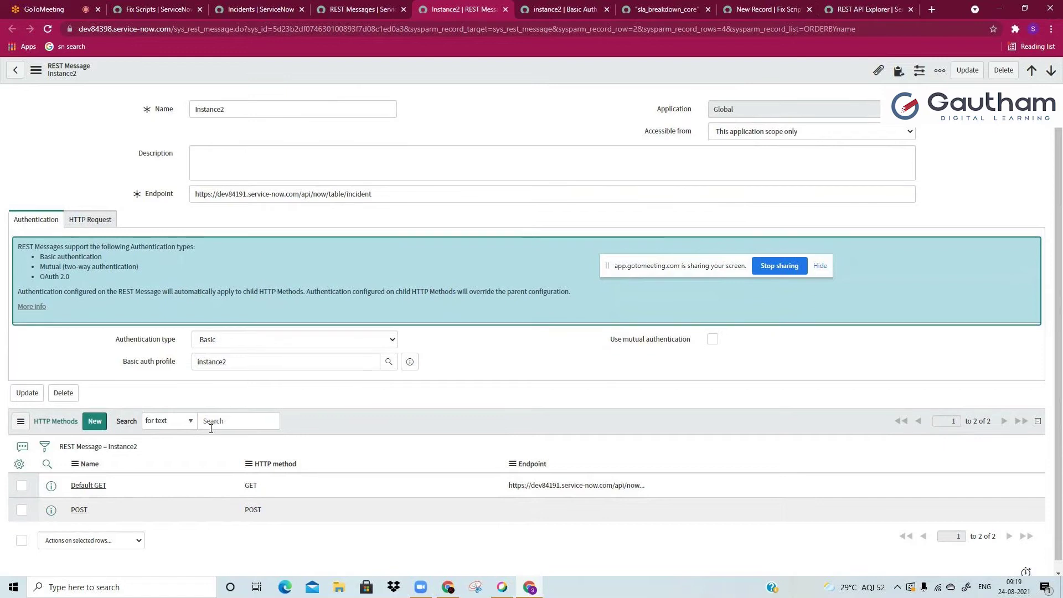
Step: Open the 'REST Message = Instance2' HTTP methods list in a new tab and switch to it
{"action": "scroll", "coordinate": [171, 456], "scroll_direction": "down", "scroll_amount": 1}
{"action": "left_click", "coordinate": [113, 437]}
{"action": "right_click", "coordinate": [112, 438]}
{"action": "left_click", "coordinate": [133, 443]}
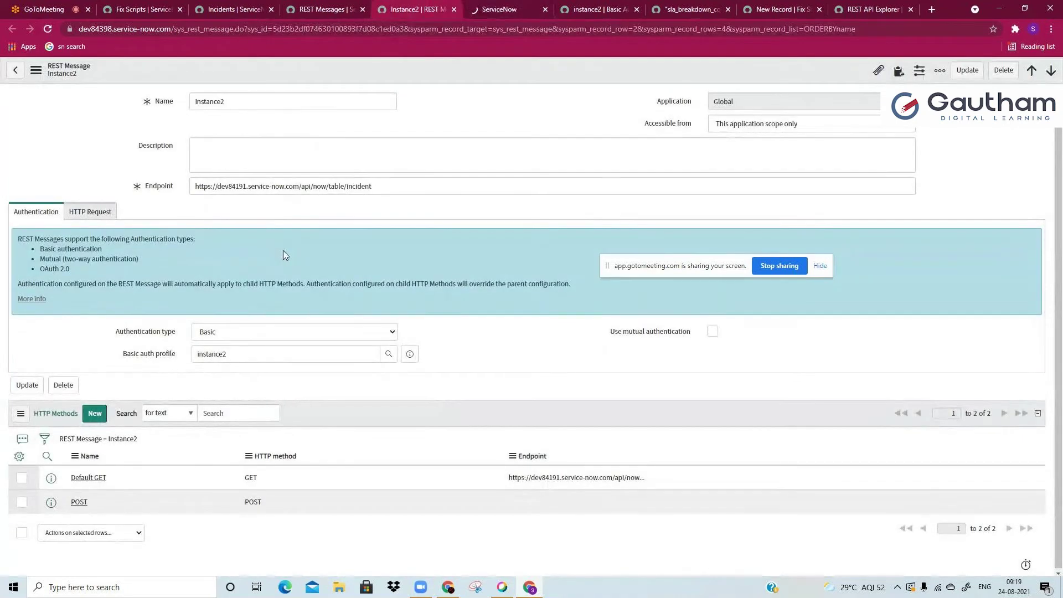
{"action": "scroll", "coordinate": [255, 182], "scroll_direction": "up", "scroll_amount": 1}
{"action": "key", "text": "ctrl+Tab"}
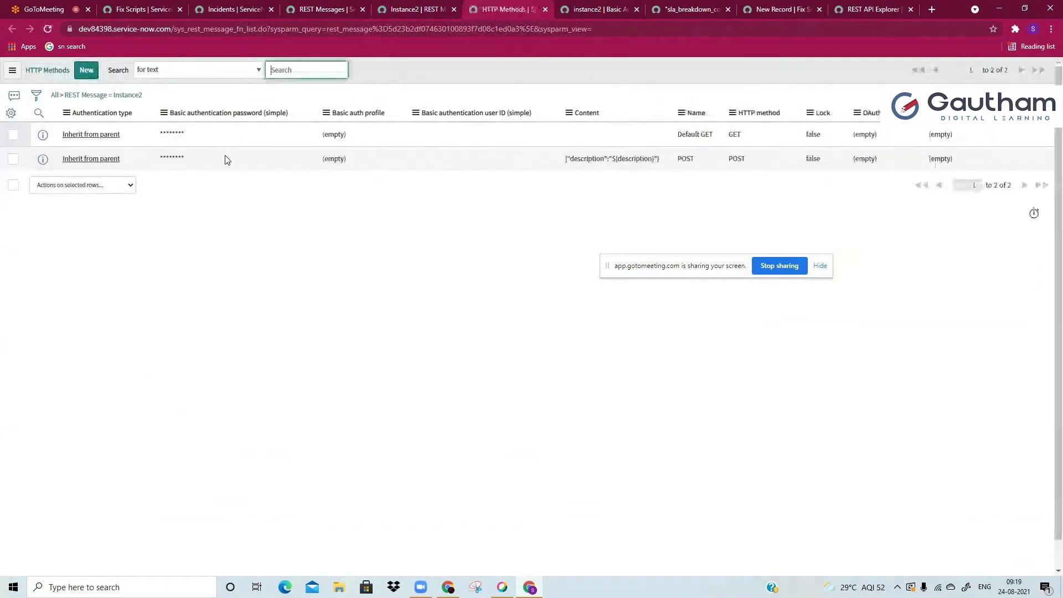
Step: Create a new HTTP method with method GET, typing 'get , put , post , patch , delete' in Endpoint
{"action": "left_click", "coordinate": [86, 70]}
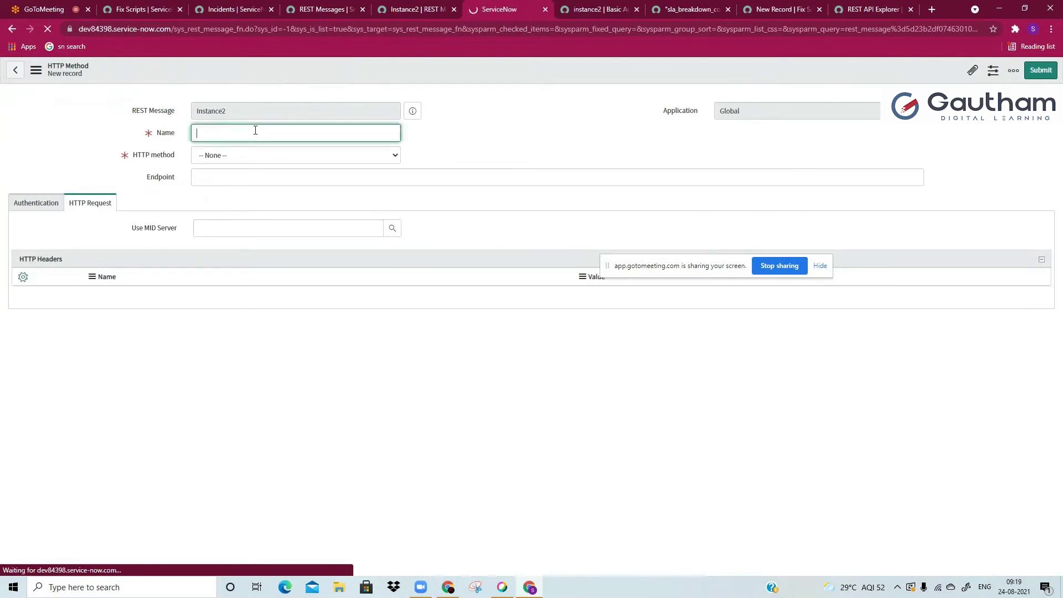
{"action": "left_click", "coordinate": [258, 155]}
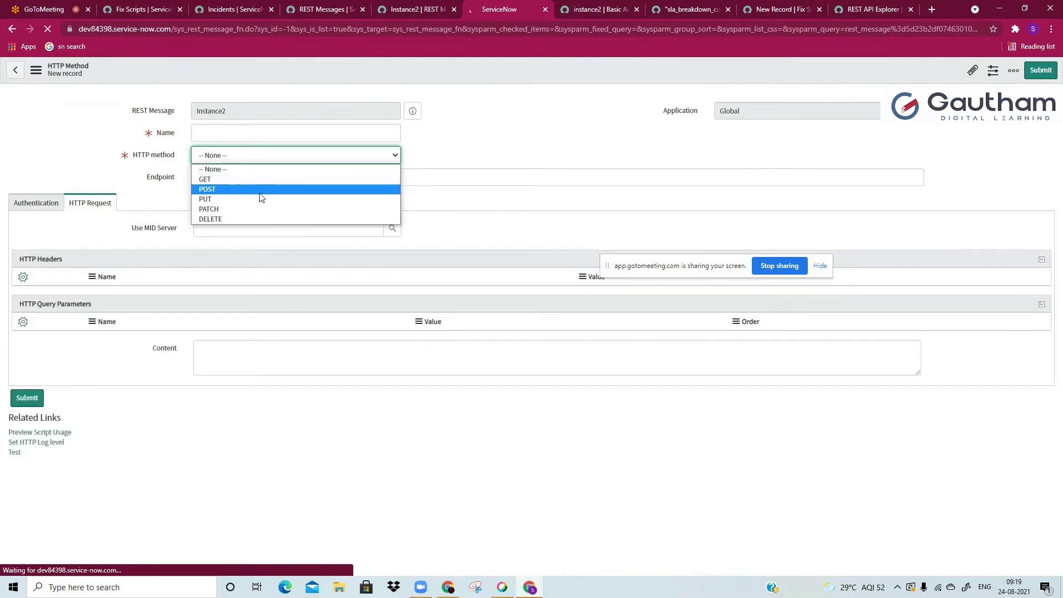
{"action": "left_click", "coordinate": [278, 178]}
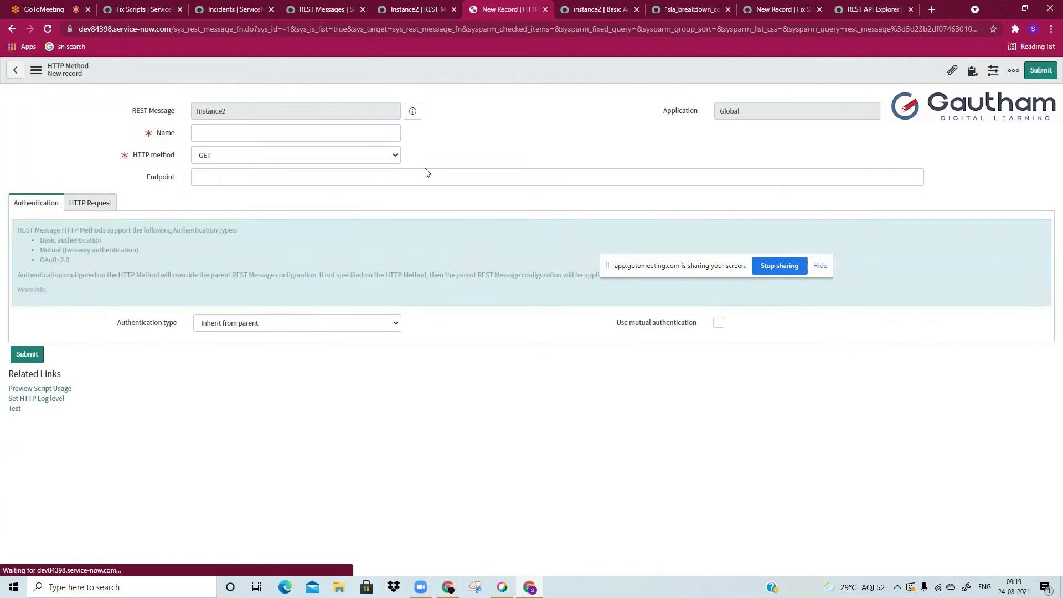
{"action": "left_click", "coordinate": [418, 175]}
{"action": "type", "text": "get , pu"}
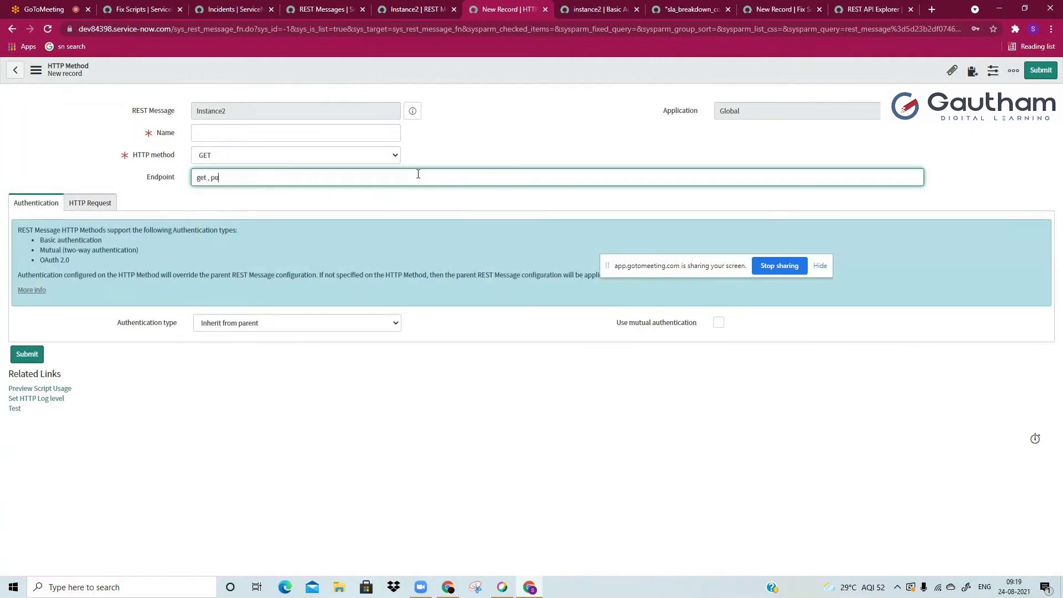
{"action": "type", "text": "t , post , patch , delete"}
Step: Edit the Endpoint notes, removing get, delete and 'post -insert' so only put and patch remain
{"action": "double_click", "coordinate": [236, 179]}
{"action": "left_click", "coordinate": [244, 181]}
{"action": "type", "text": "-insert"}
{"action": "left_click", "coordinate": [311, 182]}
{"action": "type", "text": "-"}
{"action": "double_click", "coordinate": [199, 177]}
{"action": "key", "text": "Delete"}
{"action": "key", "text": "Delete"}
{"action": "key", "text": "Delete"}
{"action": "double_click", "coordinate": [279, 177]}
{"action": "key", "text": "Delete"}
{"action": "left_click_drag", "start_coordinate": [248, 177], "coordinate": [212, 177]}
{"action": "key", "text": "Delete"}
{"action": "key", "text": "Delete"}
{"action": "key", "text": "Delete"}
Step: Add 'inc122, no shrt desc , dessc' after put and patch in the Endpoint notes
{"action": "double_click", "coordinate": [206, 178]}
{"action": "left_click", "coordinate": [215, 180]}
{"action": "double_click", "coordinate": [215, 180]}
{"action": "left_click", "coordinate": [230, 176]}
{"action": "type", "text": "inc122, no shrt desc , deswc"}
{"action": "key", "text": "BackSpace"}
{"action": "type", "text": "sc"}
{"action": "double_click", "coordinate": [221, 178]}
{"action": "left_click", "coordinate": [221, 178]}
{"action": "left_click", "coordinate": [230, 177]}
{"action": "type", "text": "desc, short"}
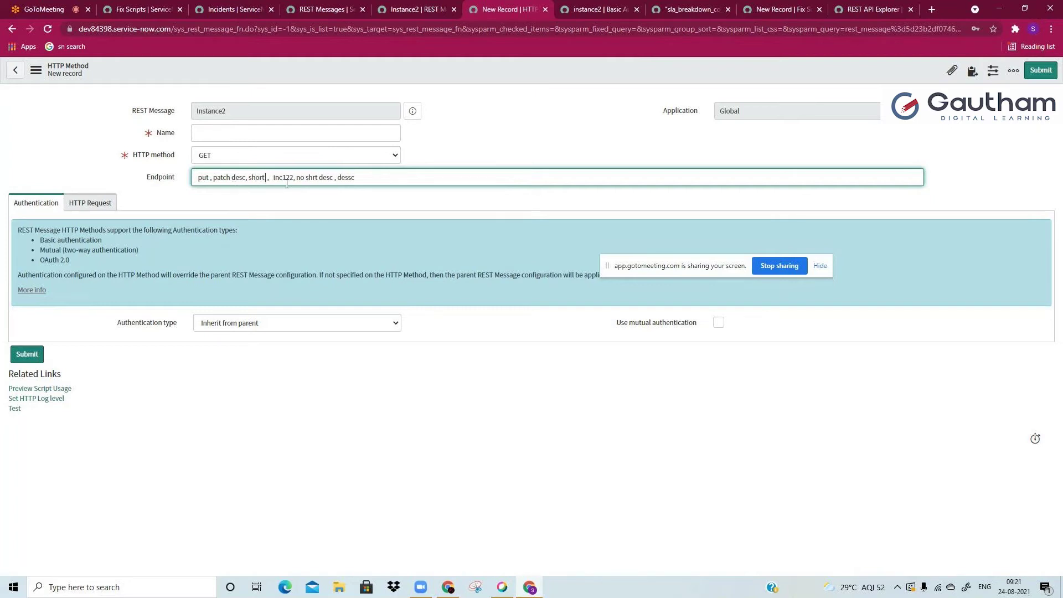
{"action": "left_click_drag", "start_coordinate": [295, 178], "coordinate": [333, 179]}
{"action": "left_click", "coordinate": [324, 182]}
Step: Delete the 'desc, short' and inc122 notes, clear the Endpoint, and retype 'put par'
{"action": "double_click", "coordinate": [345, 178]}
{"action": "left_click", "coordinate": [345, 179]}
{"action": "left_click_drag", "start_coordinate": [231, 177], "coordinate": [268, 174]}
{"action": "key", "text": "BackSpace"}
{"action": "double_click", "coordinate": [243, 177]}
{"action": "left_click", "coordinate": [210, 178]}
{"action": "left_click_drag", "start_coordinate": [238, 177], "coordinate": [350, 176]}
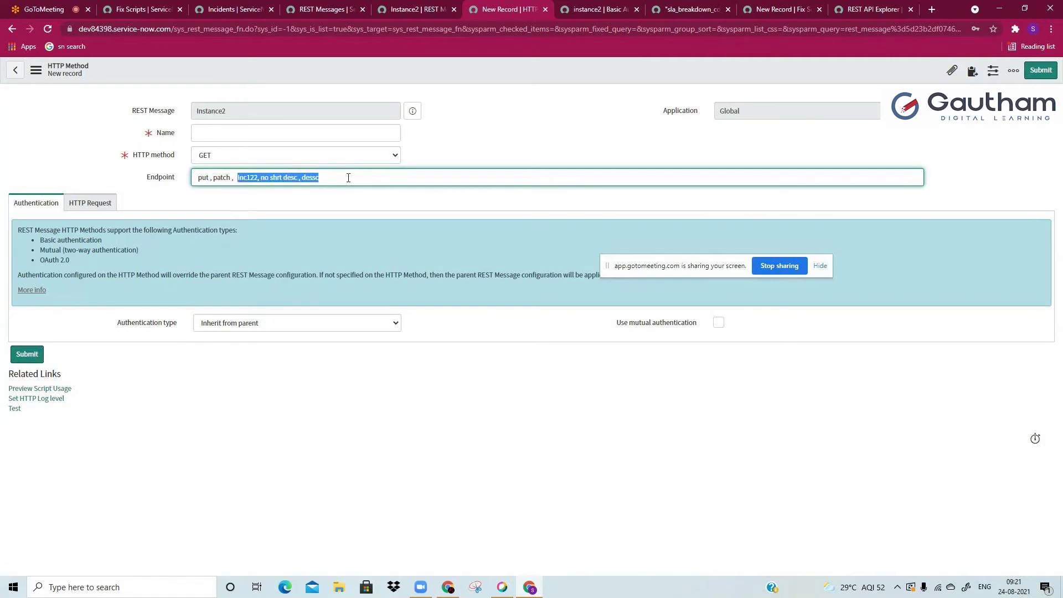
{"action": "key", "text": "BackSpace"}
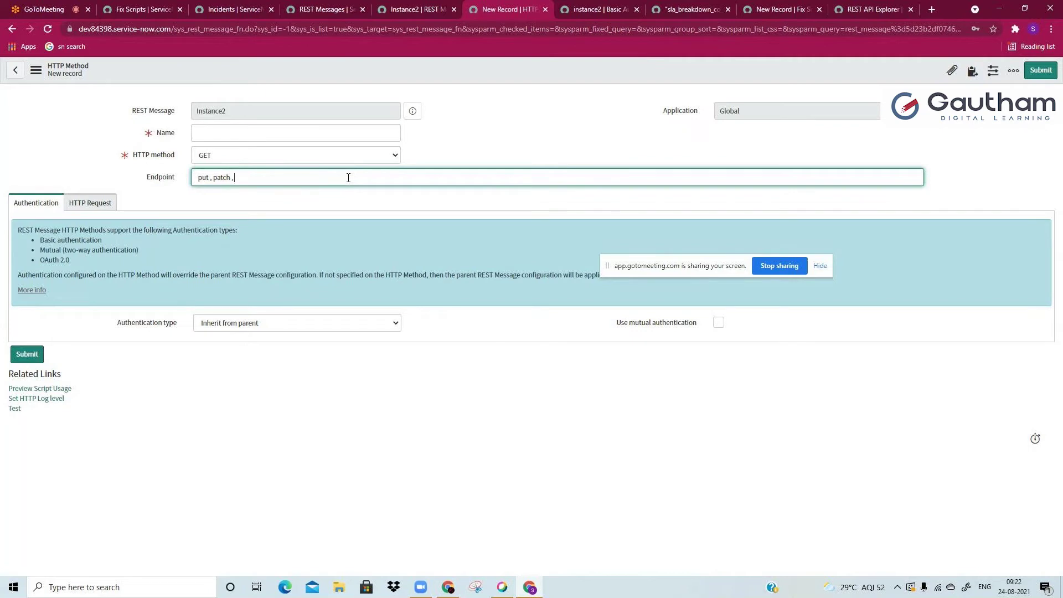
{"action": "key", "text": "ctrl+a"}
{"action": "key", "text": "BackSpace"}
{"action": "type", "text": "put par"}
{"action": "key", "text": "ctrl+a"}
Step: Back in the new Fix Script, add a Description line 'instance 191 , inc001 , categ, sub'
{"action": "left_click", "coordinate": [157, 5]}
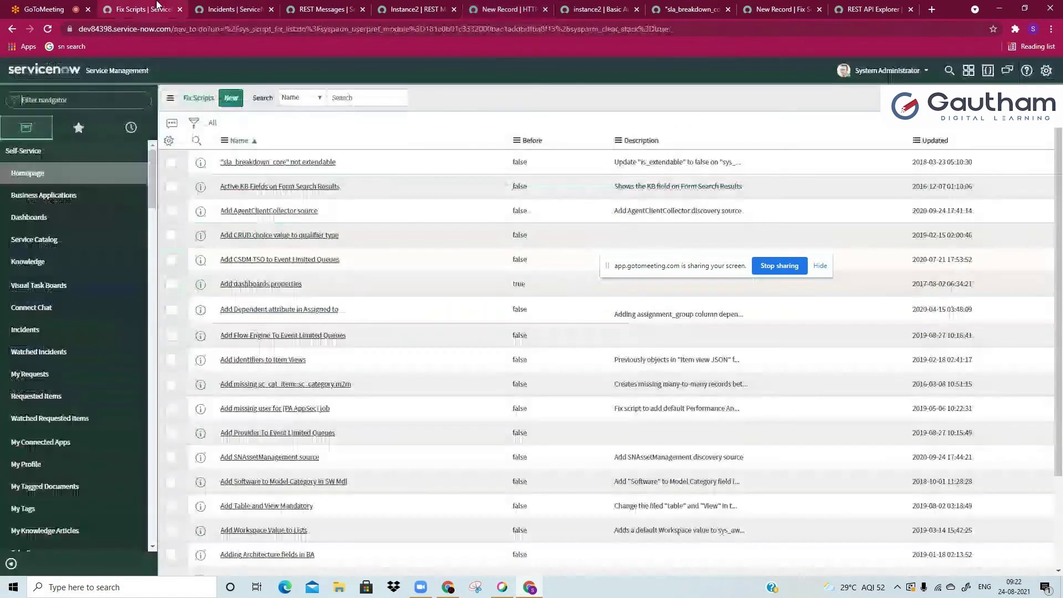
{"action": "left_click", "coordinate": [772, 9]}
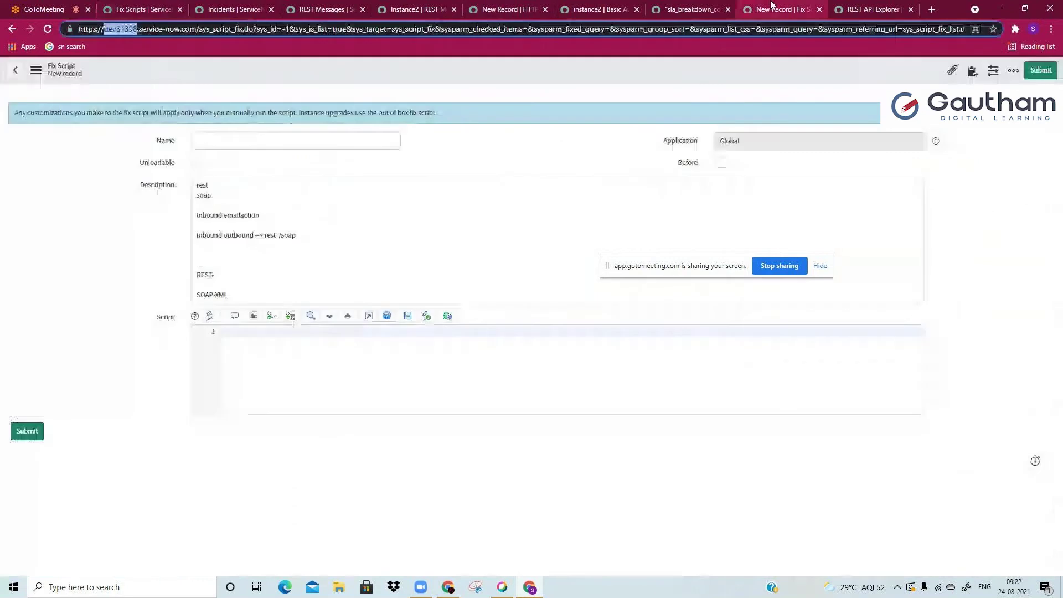
{"action": "left_click", "coordinate": [343, 272]}
{"action": "left_click", "coordinate": [345, 287]}
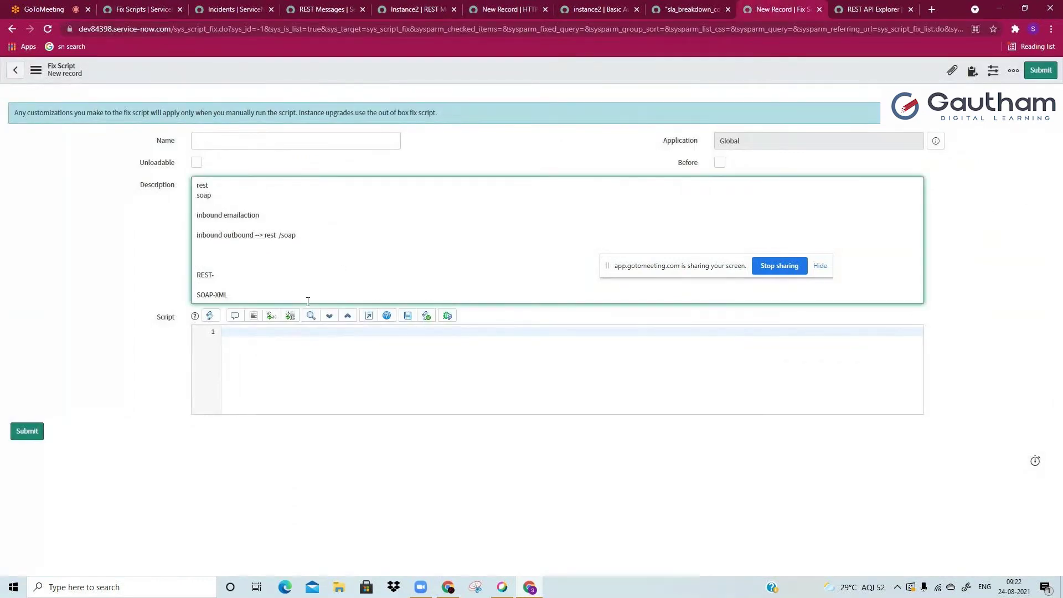
{"action": "key", "text": "Return"}
{"action": "key", "text": "Return"}
{"action": "key", "text": "Return"}
{"action": "key", "text": "Return"}
{"action": "key", "text": "Return"}
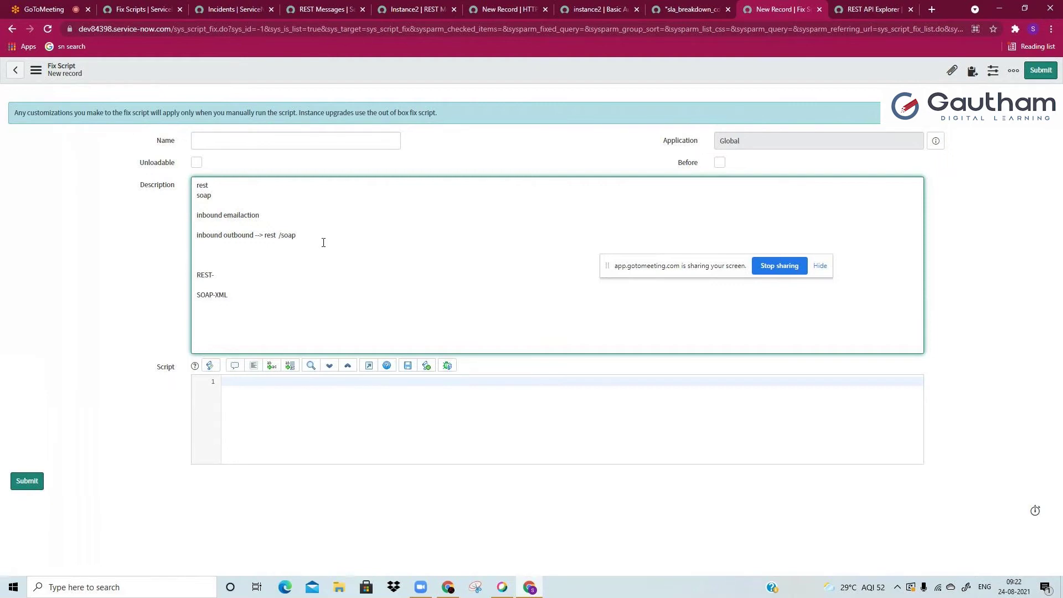
{"action": "right_click", "coordinate": [873, 9]}
{"action": "left_click", "coordinate": [873, 7]}
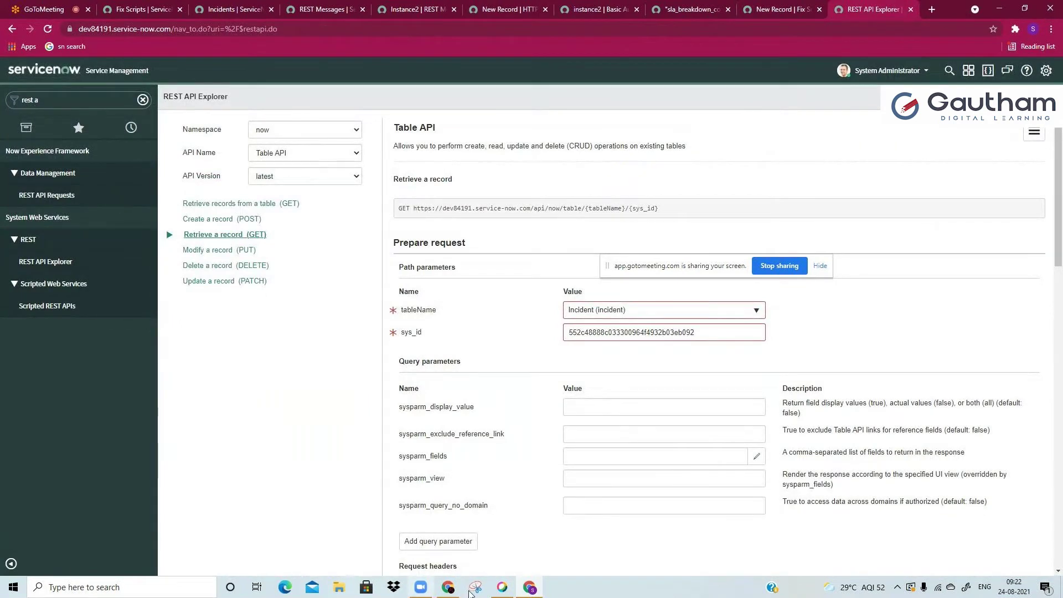
{"action": "key", "text": "ctrl+shift+Tab"}
{"action": "type", "text": "instance 191 , inc001 , categ, sub"}
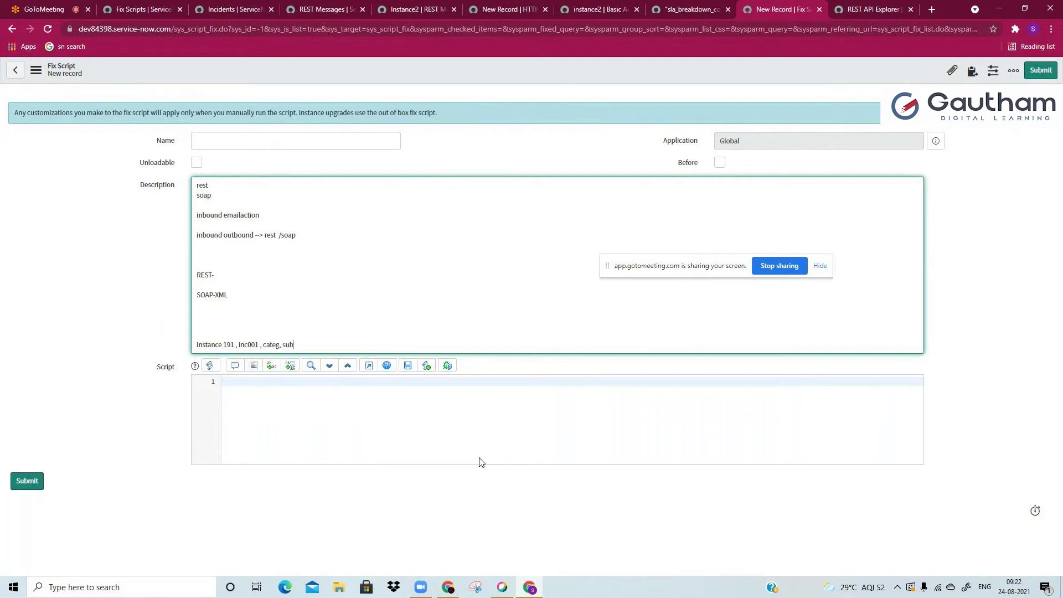
{"action": "type", "text": " , sj"}
Step: Extend the list with short desv, desc, caller, assign group, assigned to, and paste it after 'put ->'
{"action": "key", "text": "BackSpace"}
{"action": "type", "text": "hort desv, desc, caller , assign group ,a ssigned to"}
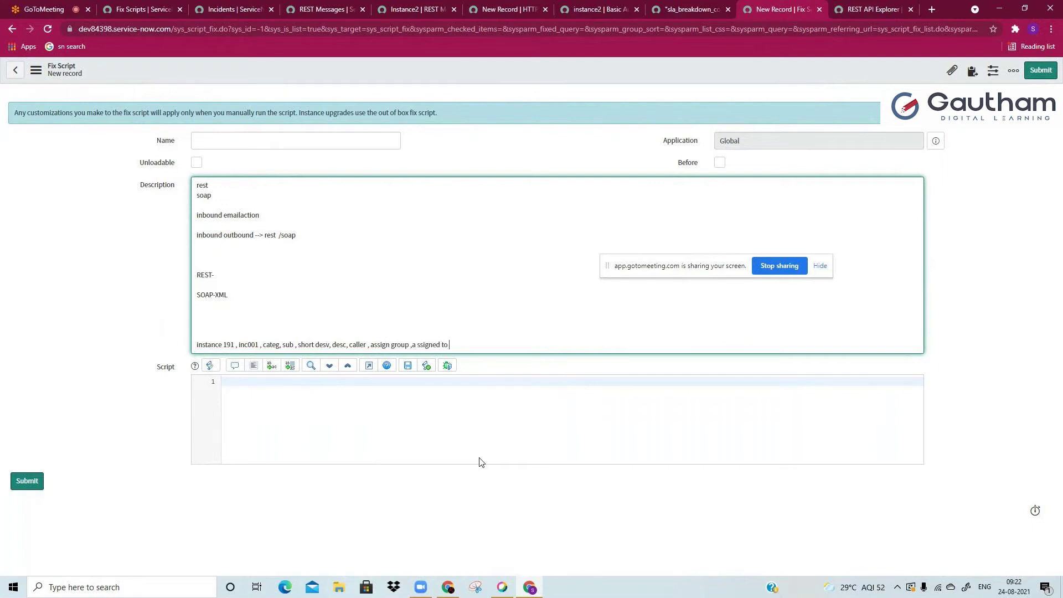
{"action": "key", "text": "Return"}
{"action": "type", "text": "p"}
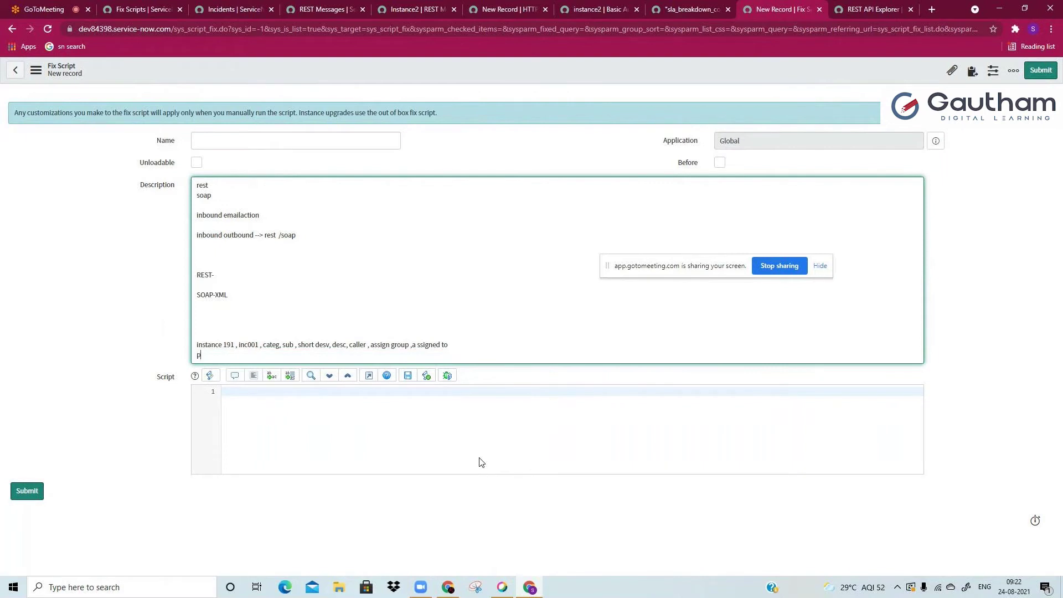
{"action": "type", "text": "ut ->"}
{"action": "left_click_drag", "start_coordinate": [266, 344], "coordinate": [448, 350]}
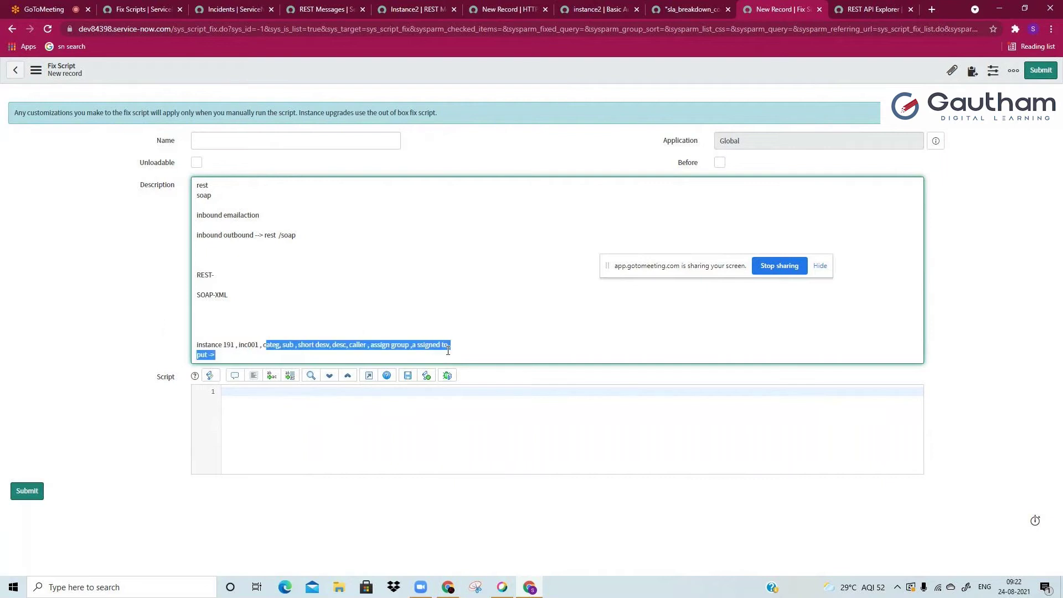
{"action": "key", "text": "ctrl+c"}
{"action": "left_click", "coordinate": [382, 353]}
{"action": "key", "text": "ctrl+v"}
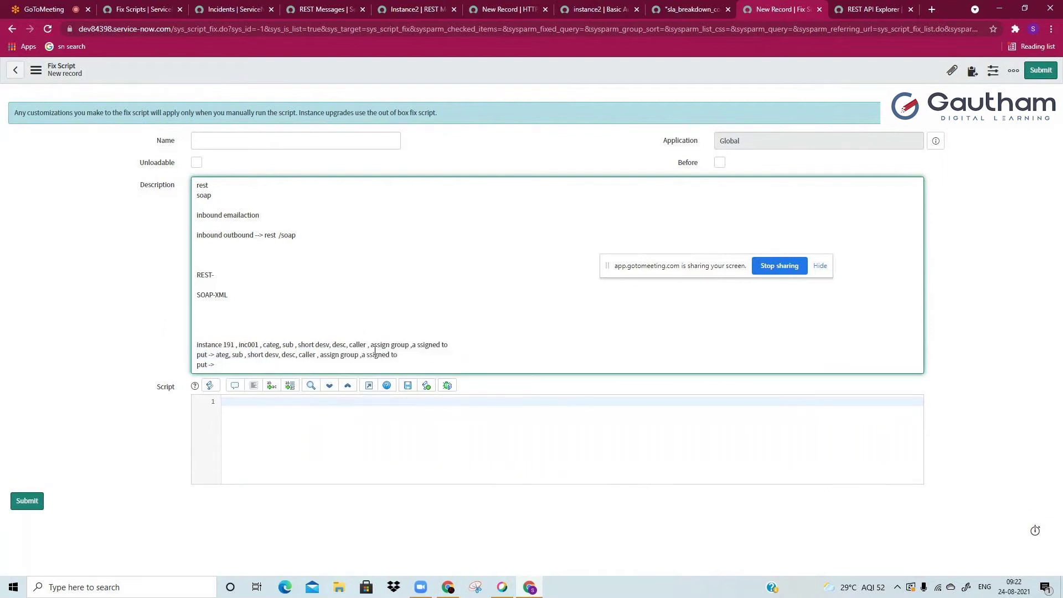
Step: Remove 'short desv, desc' from the put line and append '(changed)'
{"action": "key", "text": "BackSpace"}
{"action": "key", "text": "BackSpace"}
{"action": "key", "text": "BackSpace"}
{"action": "key", "text": "BackSpace"}
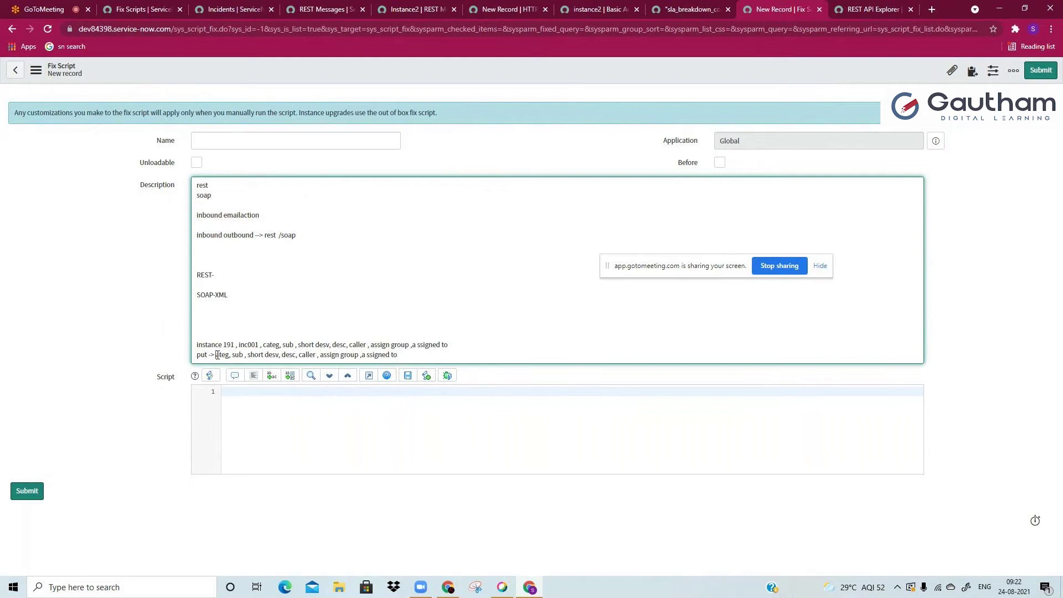
{"action": "left_click", "coordinate": [217, 355]}
{"action": "type", "text": "c"}
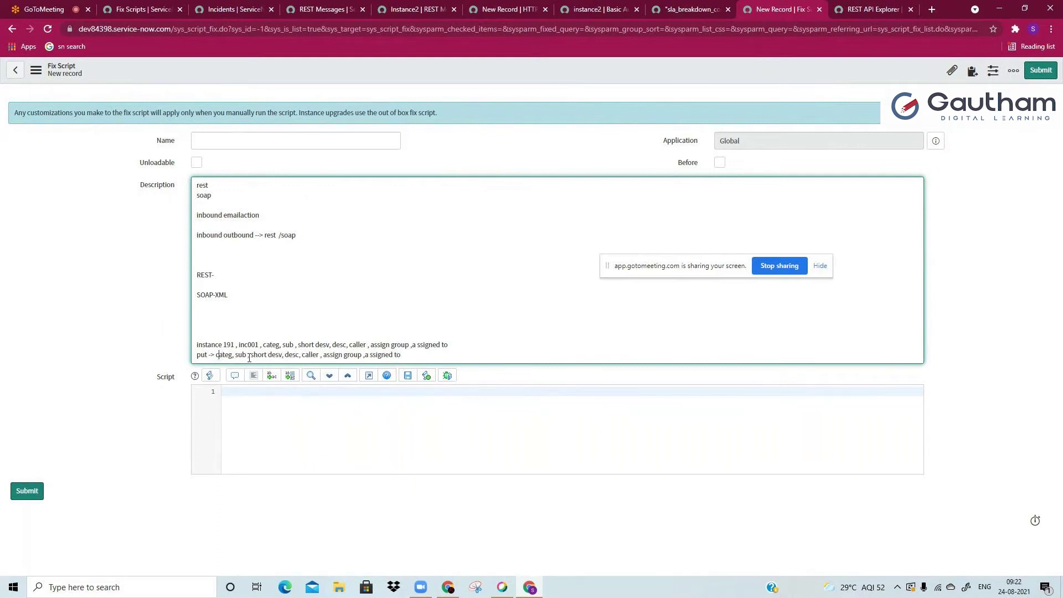
{"action": "left_click_drag", "start_coordinate": [250, 355], "coordinate": [298, 355]}
{"action": "key", "text": "BackSpace"}
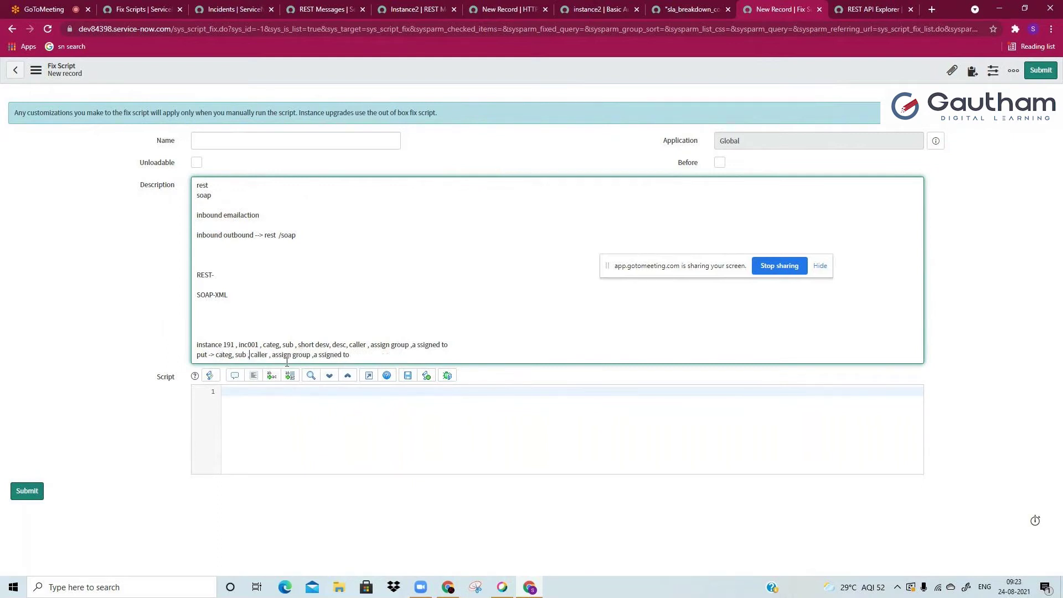
{"action": "double_click", "coordinate": [240, 354]}
{"action": "left_click", "coordinate": [258, 344]}
{"action": "left_click_drag", "start_coordinate": [282, 345], "coordinate": [324, 355]}
{"action": "left_click", "coordinate": [323, 355]}
{"action": "type", "text": "(changed)"}
Step: Compare categ and sub across the instance and put lines, then start a new line below
{"action": "double_click", "coordinate": [266, 345]}
{"action": "double_click", "coordinate": [224, 354]}
{"action": "double_click", "coordinate": [287, 345]}
{"action": "double_click", "coordinate": [240, 355]}
{"action": "left_click", "coordinate": [364, 342]}
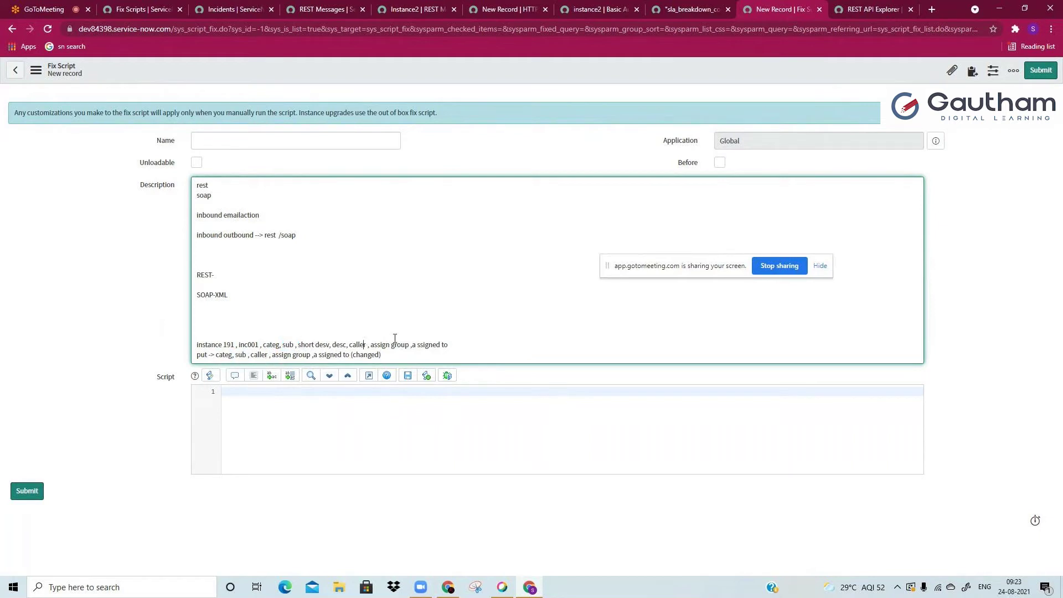
{"action": "double_click", "coordinate": [434, 344]}
{"action": "left_click", "coordinate": [439, 343]}
{"action": "left_click", "coordinate": [396, 353]}
{"action": "left_click_drag", "start_coordinate": [299, 345], "coordinate": [351, 340]}
{"action": "left_click", "coordinate": [367, 355]}
{"action": "key", "text": "Return"}
{"action": "key", "text": "Return"}
{"action": "key", "text": "Return"}
{"action": "key", "text": "Return"}
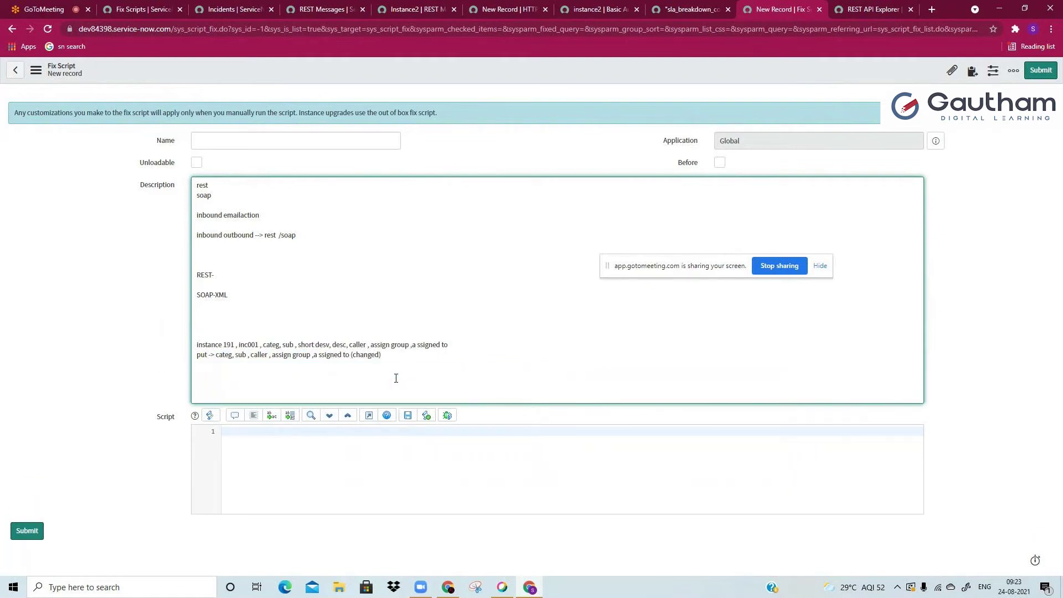
Step: Add an 'ins 191' line followed by the pasted incident field list
{"action": "type", "text": "ins 191 ,"}
{"action": "left_click_drag", "start_coordinate": [239, 342], "coordinate": [453, 344]}
{"action": "left_click", "coordinate": [421, 365]}
{"action": "key", "text": "ctrl+v"}
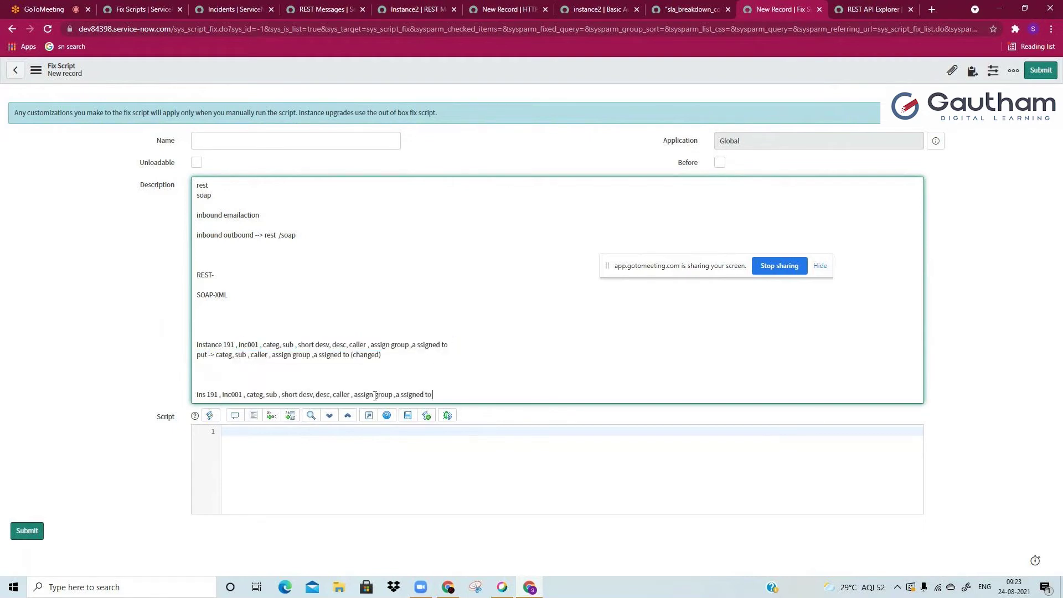
Step: Check categ, sub, short, desc, caller and assignment fields on the ins 191 line against earlier lines
{"action": "double_click", "coordinate": [251, 393]}
{"action": "left_click", "coordinate": [260, 394]}
{"action": "double_click", "coordinate": [271, 344]}
{"action": "double_click", "coordinate": [226, 354]}
{"action": "double_click", "coordinate": [250, 395]}
{"action": "double_click", "coordinate": [272, 394]}
{"action": "double_click", "coordinate": [289, 395]}
{"action": "double_click", "coordinate": [322, 395]}
{"action": "double_click", "coordinate": [341, 395]}
{"action": "double_click", "coordinate": [363, 395]}
{"action": "double_click", "coordinate": [384, 394]}
{"action": "double_click", "coordinate": [414, 395]}
{"action": "left_click", "coordinate": [437, 393]}
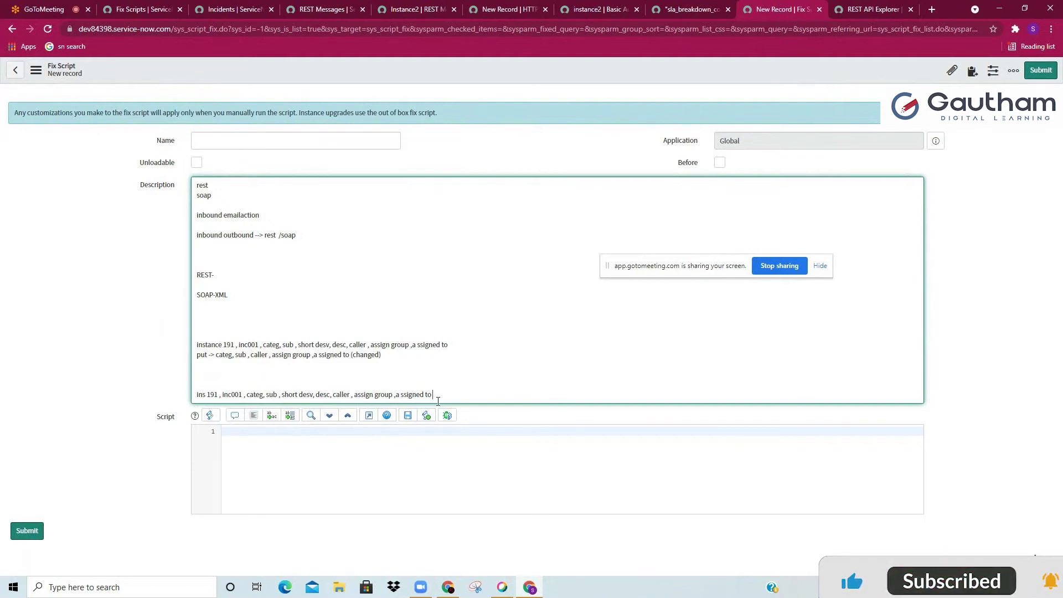
Step: Mark the short description as 'empty' on the ins 191 line and add blank lines below
{"action": "left_click_drag", "start_coordinate": [282, 394], "coordinate": [314, 394]}
{"action": "left_click", "coordinate": [314, 394]}
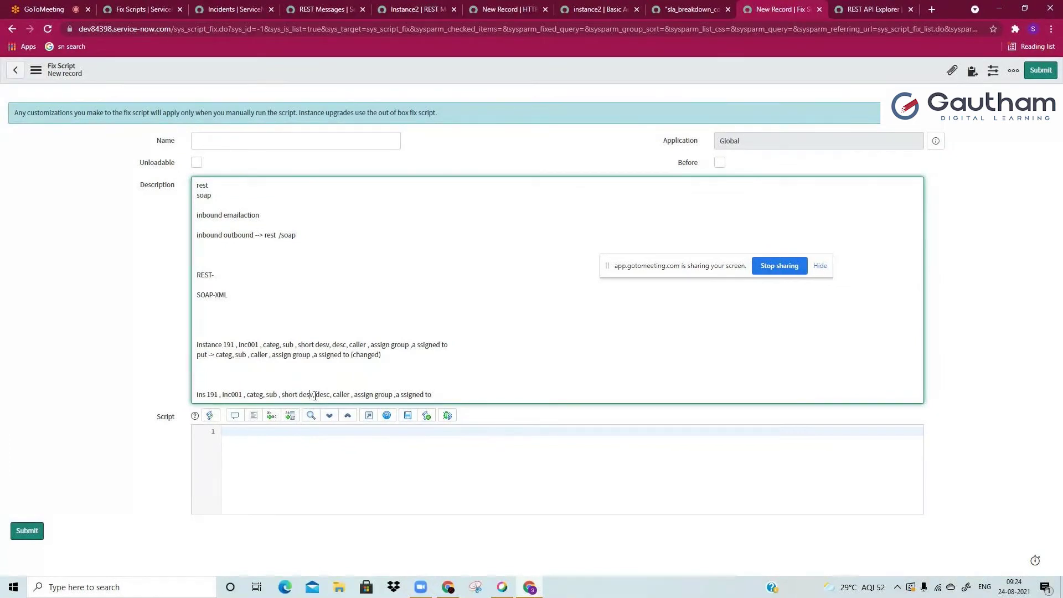
{"action": "type", "text": "empty"}
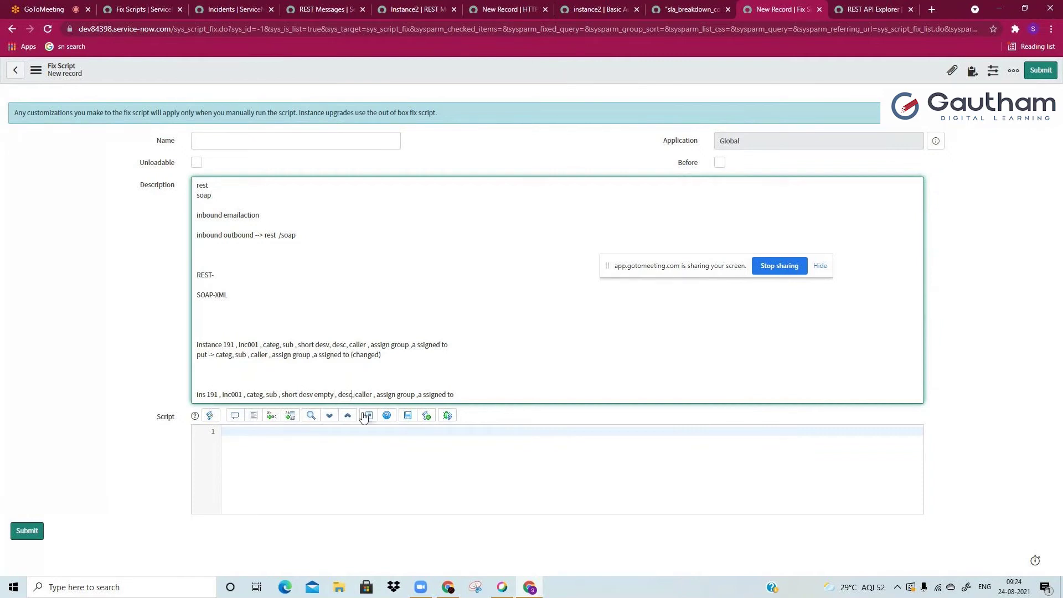
{"action": "type", "text": "empty ,"}
{"action": "left_click", "coordinate": [380, 380]}
{"action": "key", "text": "Return"}
{"action": "key", "text": "Return"}
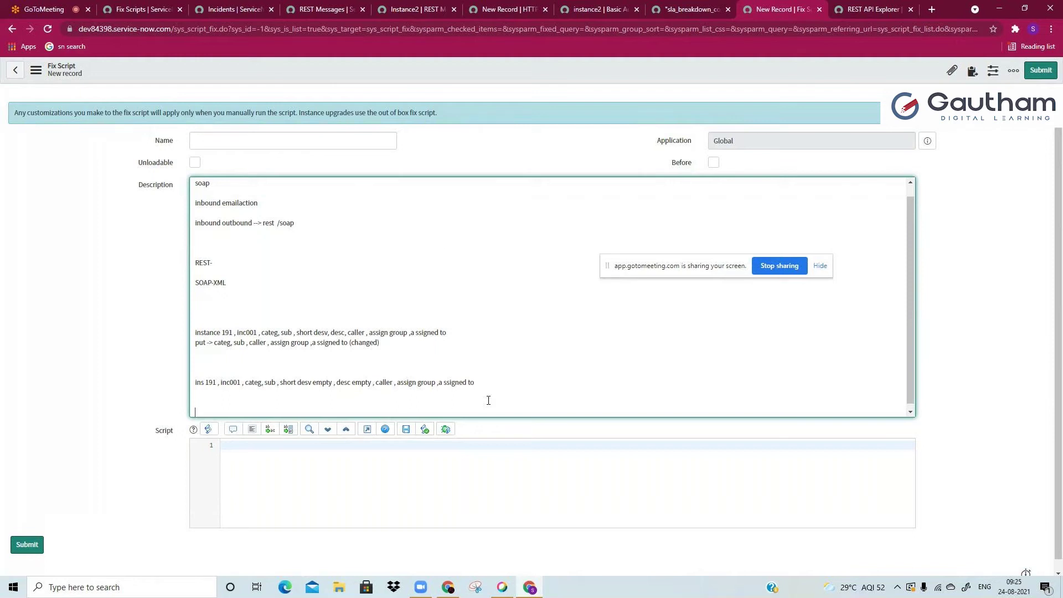
{"action": "left_click_drag", "start_coordinate": [208, 262], "coordinate": [242, 403]}
Step: Review Instance2's incident endpoint and Basic auth profile, then open its POST and Default GET methods
{"action": "left_click", "coordinate": [241, 403]}
{"action": "left_click", "coordinate": [315, 8]}
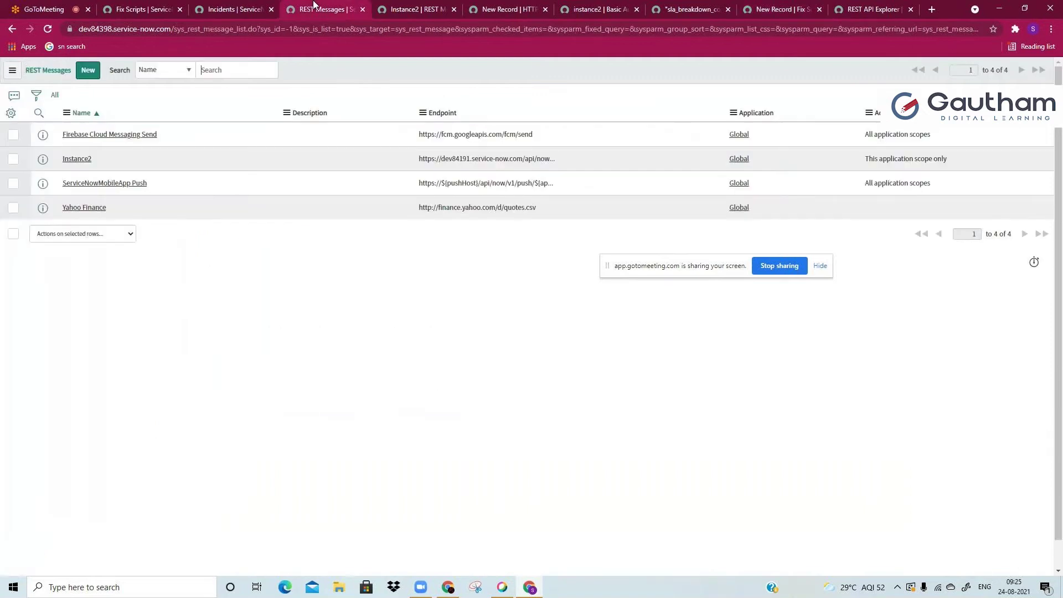
{"action": "left_click", "coordinate": [496, 11]}
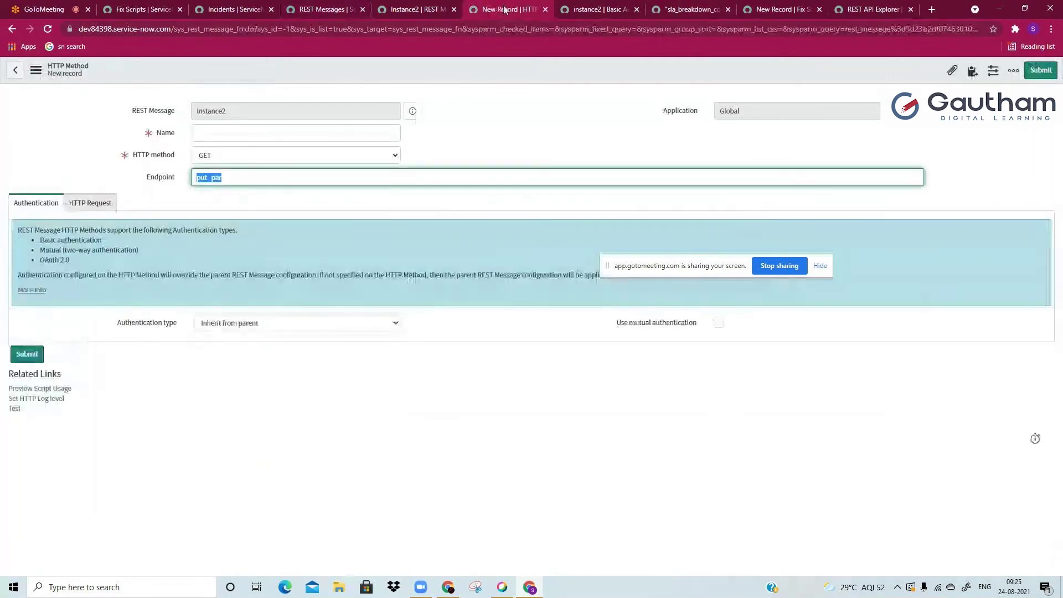
{"action": "left_click", "coordinate": [451, 196]}
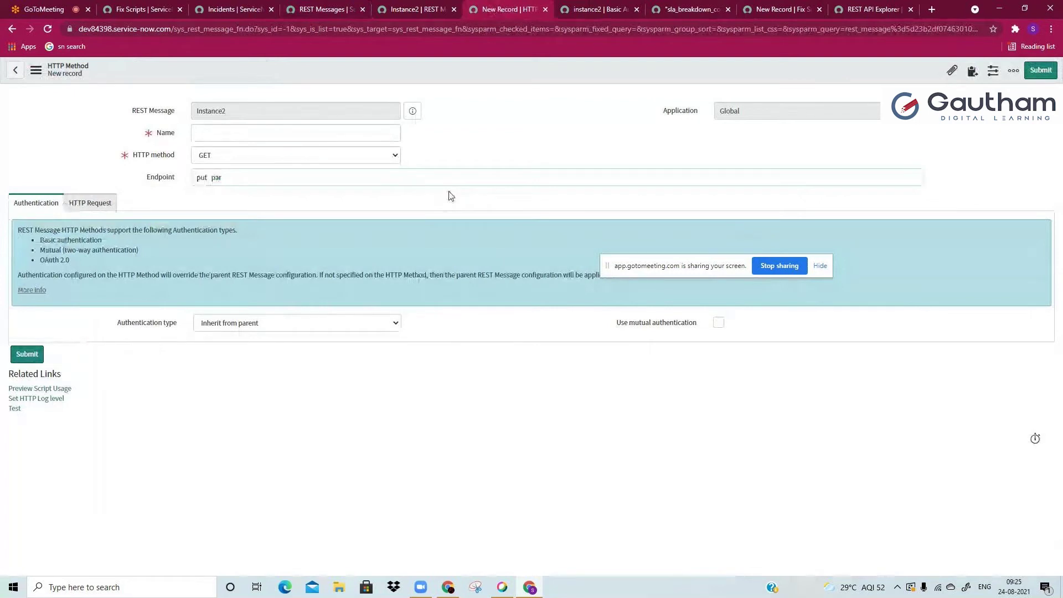
{"action": "left_click", "coordinate": [441, 7]}
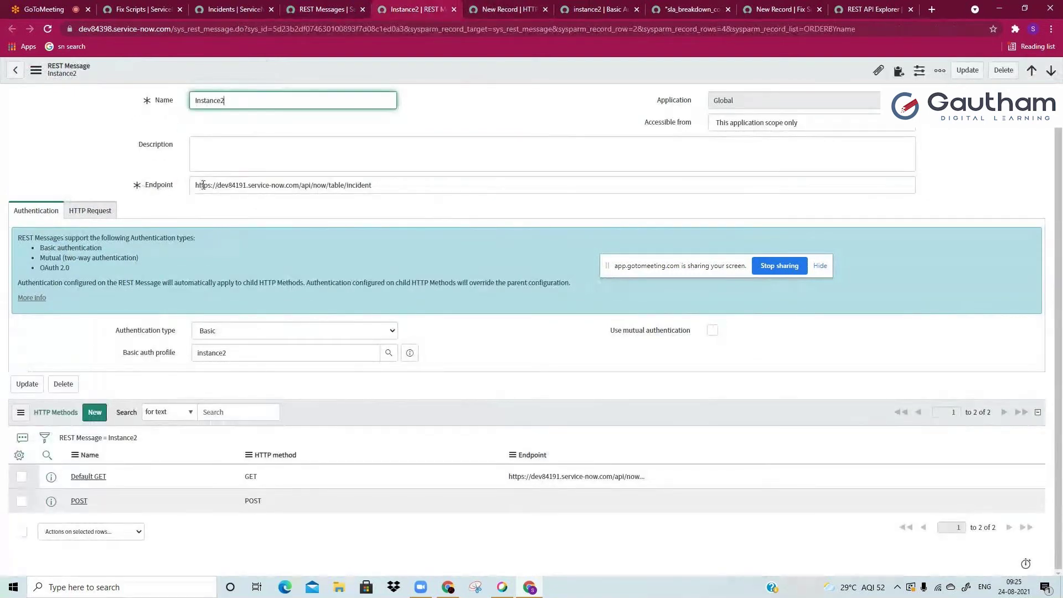
{"action": "left_click_drag", "start_coordinate": [194, 185], "coordinate": [383, 178]}
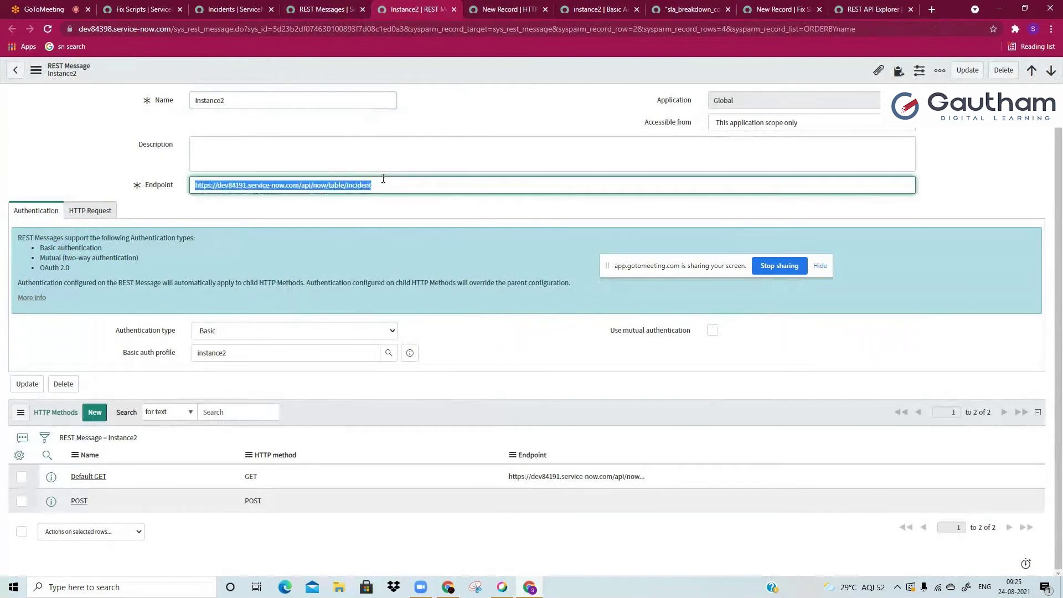
{"action": "left_click", "coordinate": [383, 178]}
{"action": "left_click", "coordinate": [257, 348]}
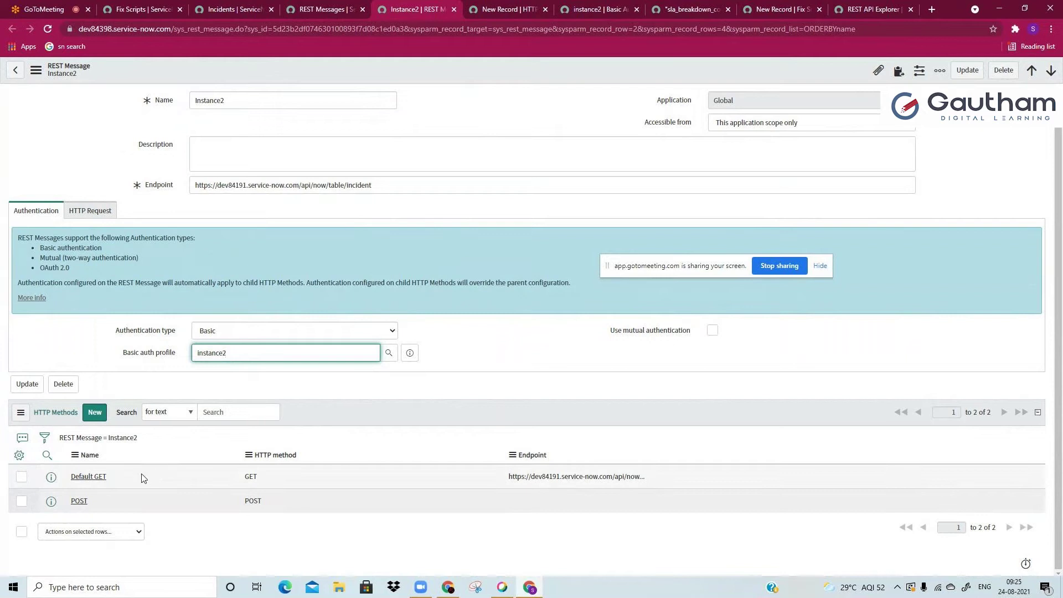
{"action": "left_click", "coordinate": [83, 502], "text": "ctrl"}
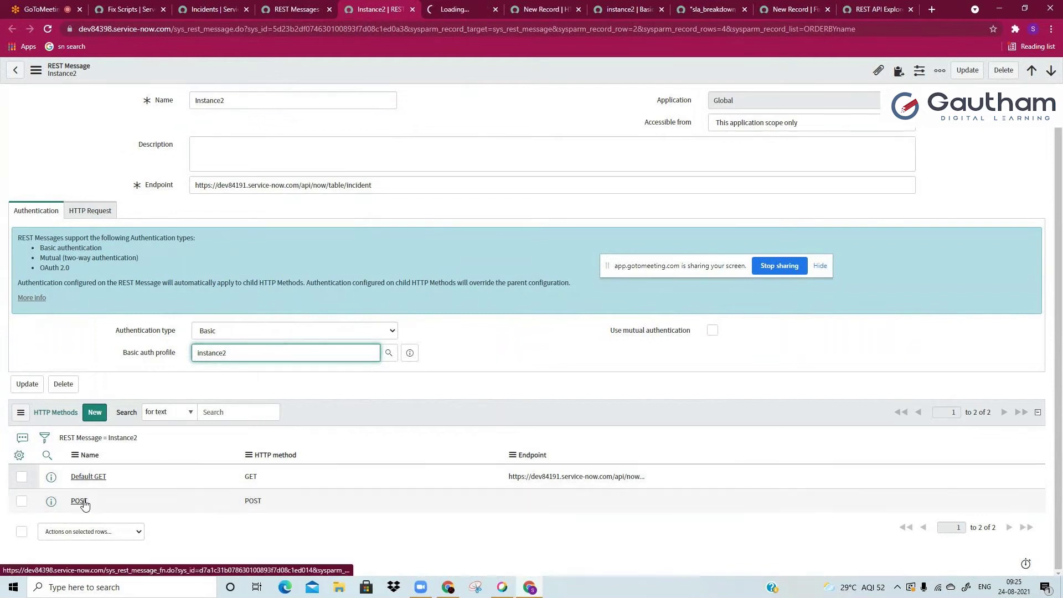
{"action": "left_click", "coordinate": [89, 476], "text": "ctrl+shift"}
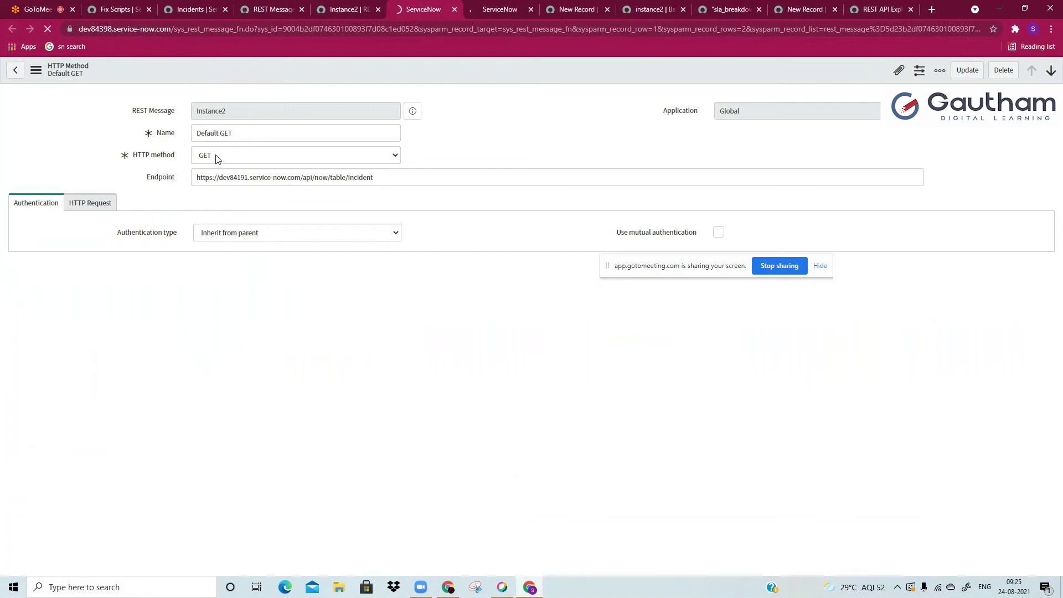
Step: Try renaming Default GET, undo back to the original name, and confirm the HTTP method stays GET
{"action": "double_click", "coordinate": [241, 126]}
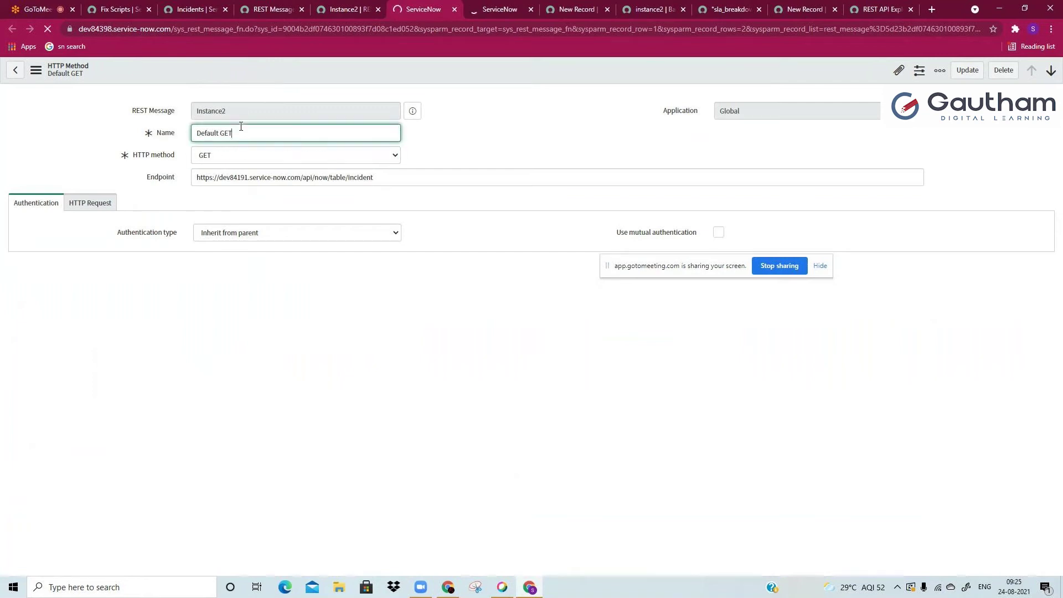
{"action": "triple_click", "coordinate": [242, 126]}
{"action": "type", "text": "lakshki"}
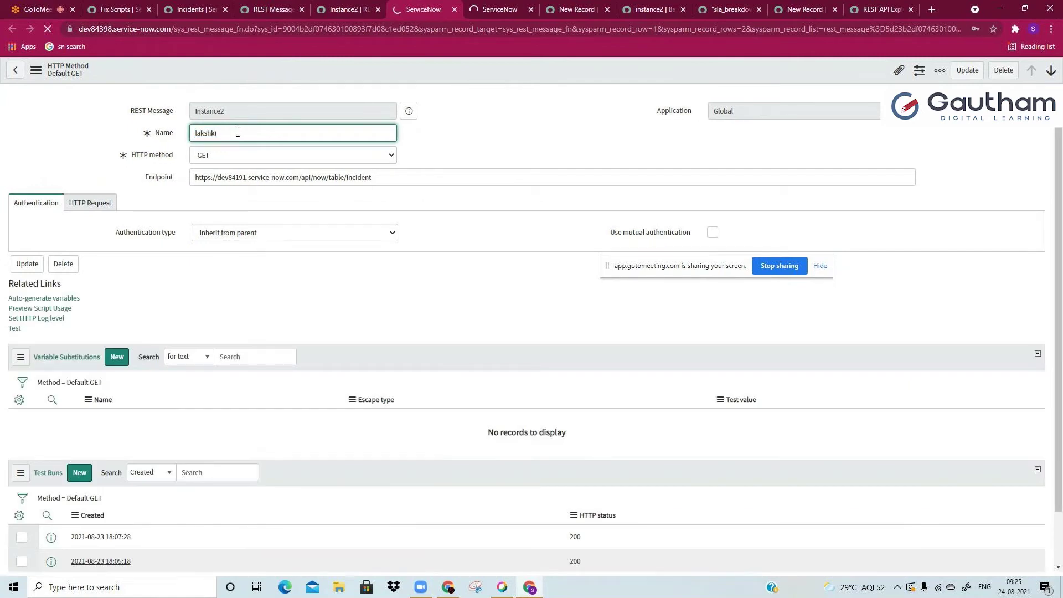
{"action": "key", "text": "ctrl+z"}
{"action": "left_click", "coordinate": [218, 159]}
{"action": "left_click", "coordinate": [219, 161]}
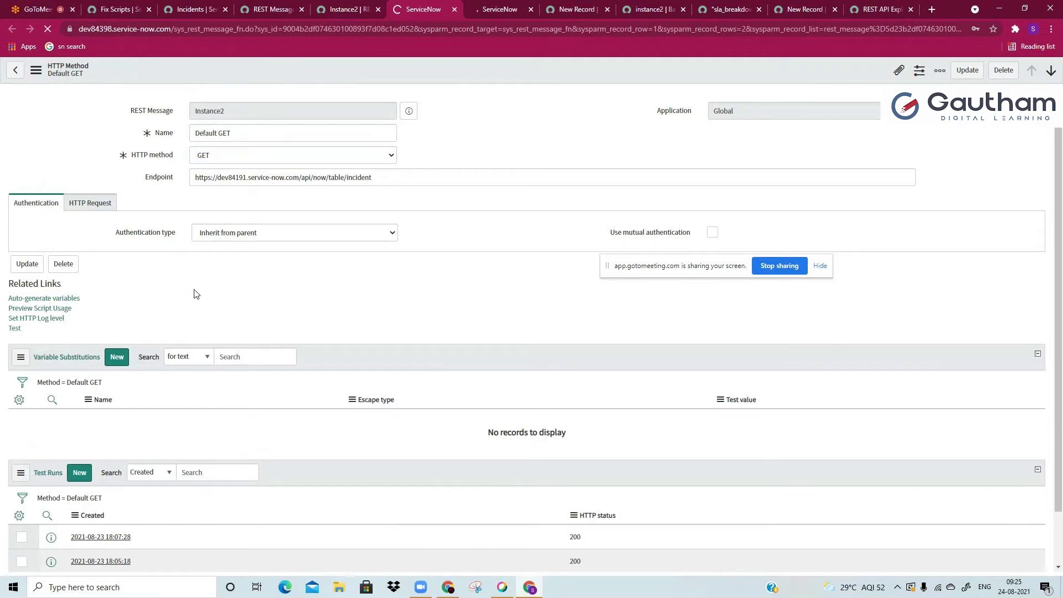
{"action": "scroll", "coordinate": [195, 294], "scroll_direction": "down", "scroll_amount": 1}
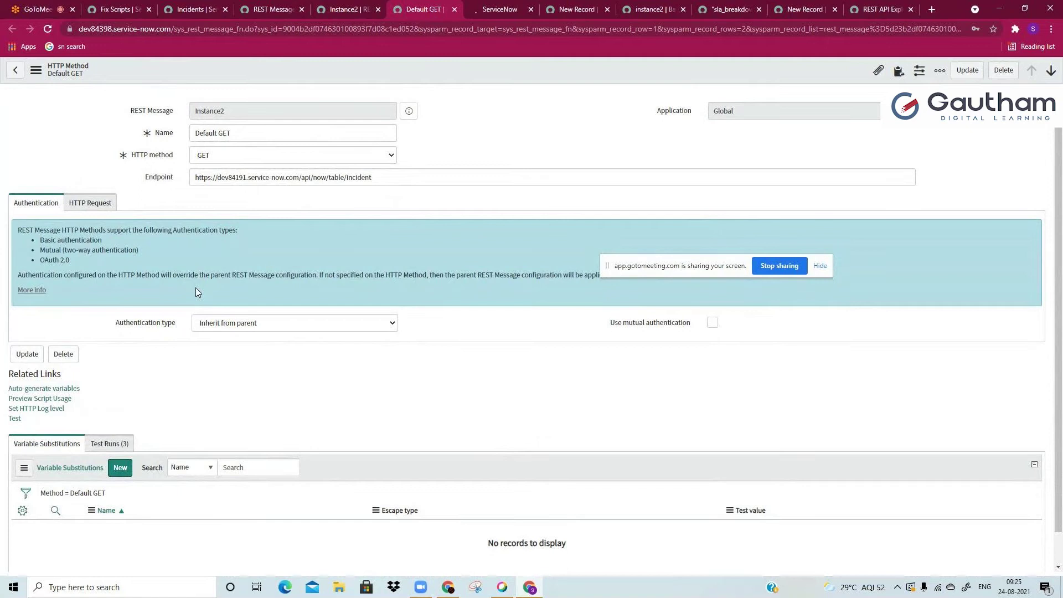
Step: Close the POST, new record, Basic auth, fix script and REST API Explorer tabs, discarding unsaved changes
{"action": "left_click", "coordinate": [65, 206]}
{"action": "left_click", "coordinate": [22, 207]}
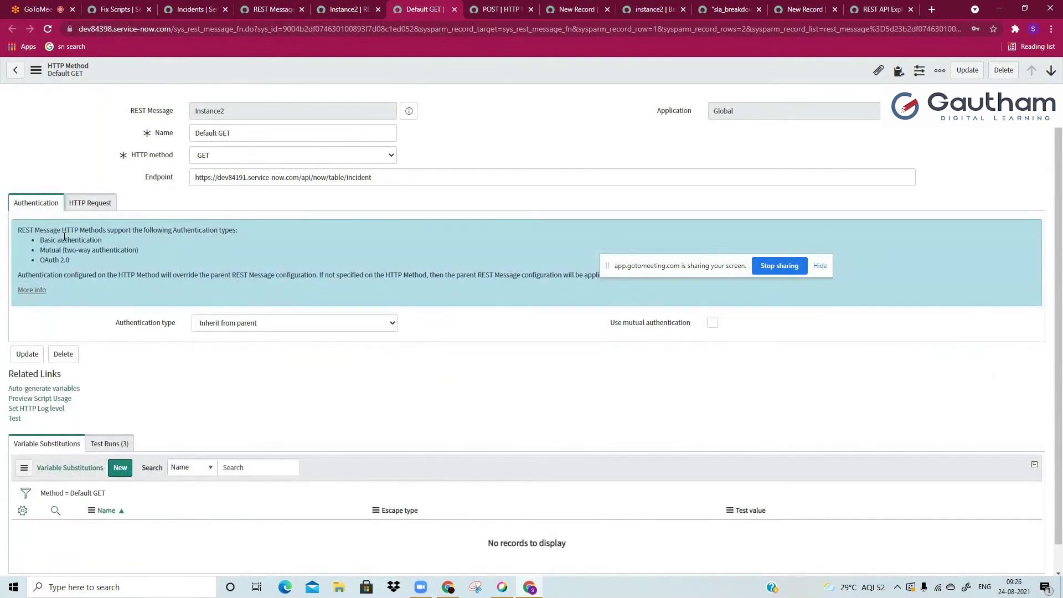
{"action": "left_click", "coordinate": [498, 10]}
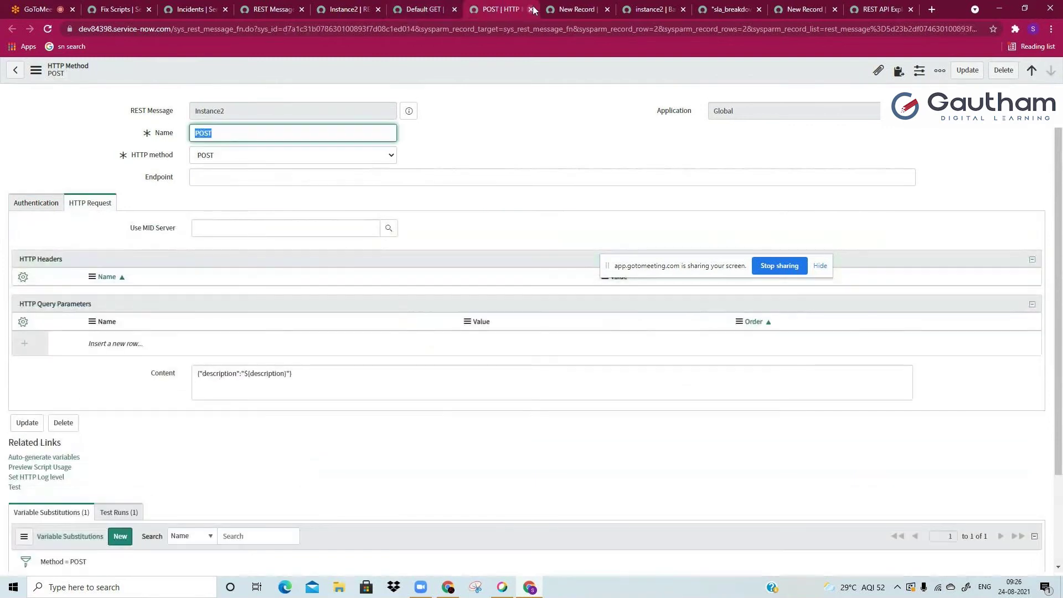
{"action": "left_click", "coordinate": [530, 10]}
{"action": "key", "text": "Return"}
{"action": "left_click", "coordinate": [530, 10]}
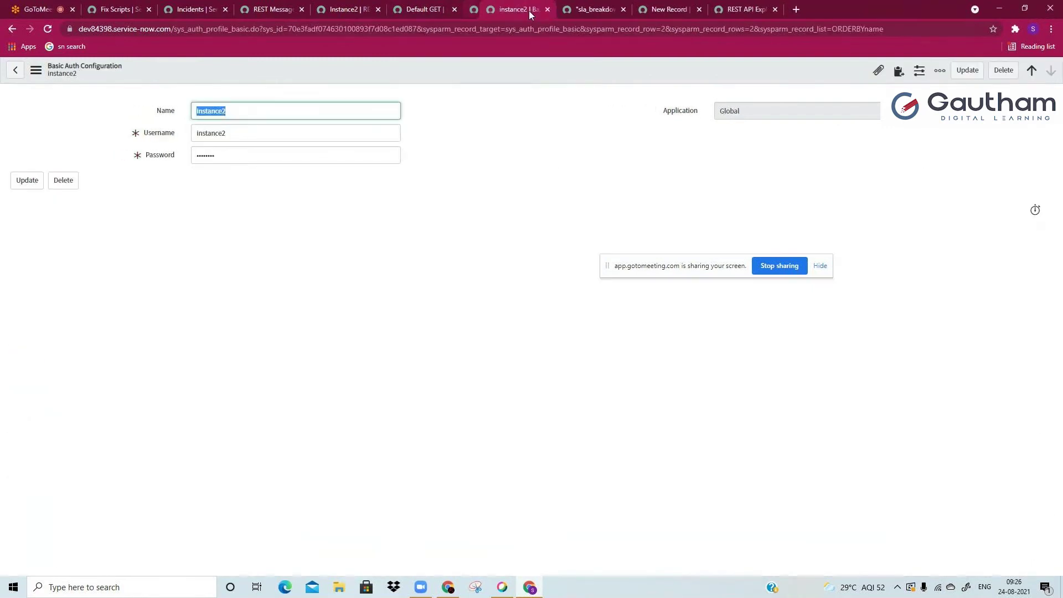
{"action": "left_click", "coordinate": [529, 11]}
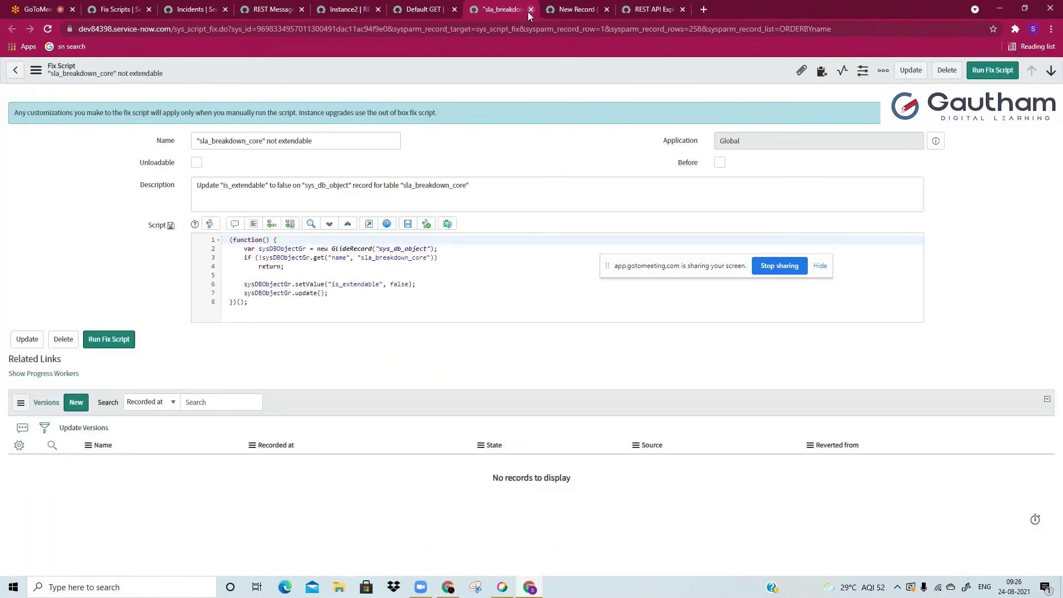
{"action": "left_click", "coordinate": [528, 11]}
{"action": "left_click", "coordinate": [528, 11]}
{"action": "key", "text": "Return"}
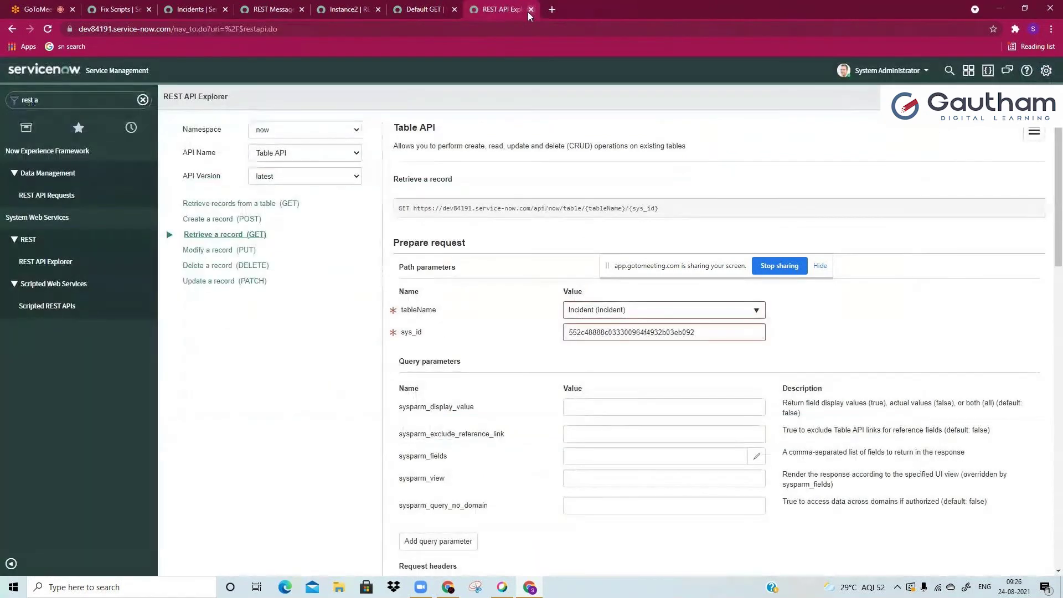
{"action": "key", "text": "ctrl+w"}
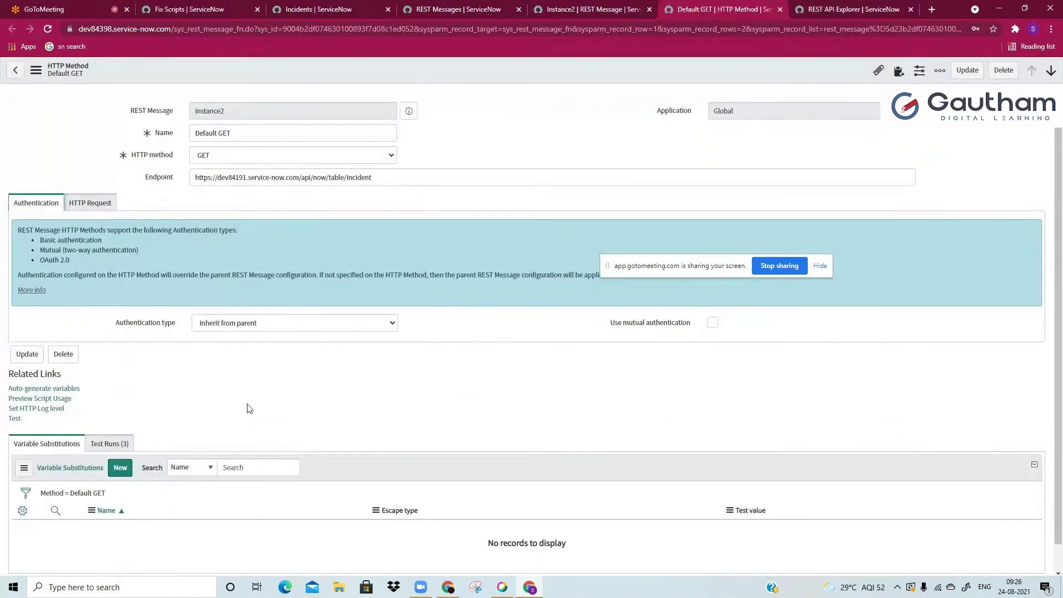
Step: Review the Default GET method's incident endpoint URL
{"action": "left_click_drag", "start_coordinate": [191, 177], "coordinate": [385, 172]}
{"action": "left_click", "coordinate": [384, 168]}
{"action": "left_click", "coordinate": [272, 178]}
{"action": "left_click", "coordinate": [263, 238]}
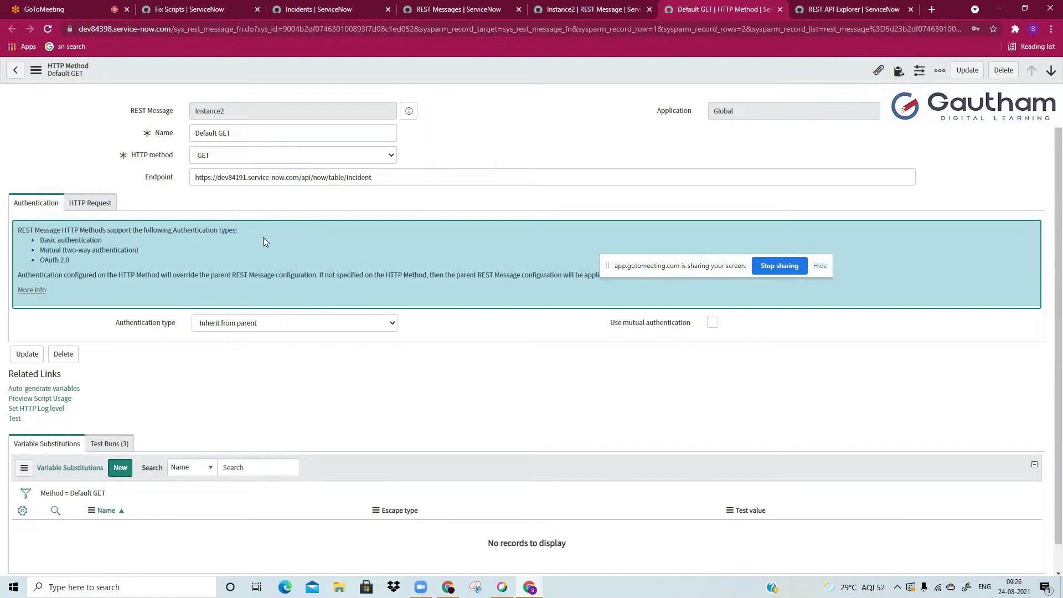
Step: Review the Default GET query parameters, opening the short_description parameter record to inspect it
{"action": "left_click", "coordinate": [103, 207]}
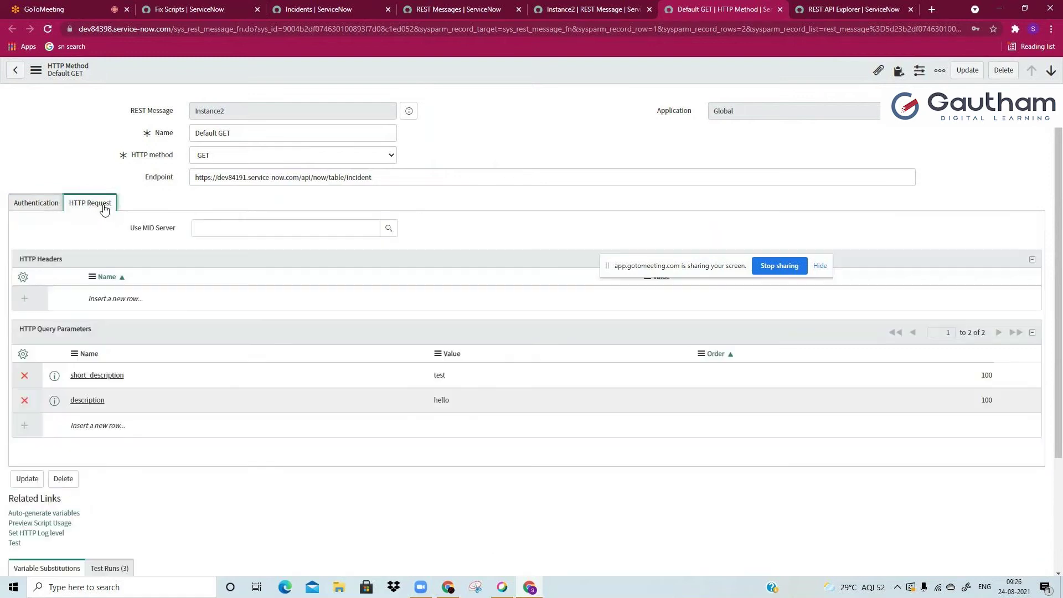
{"action": "left_click", "coordinate": [47, 329]}
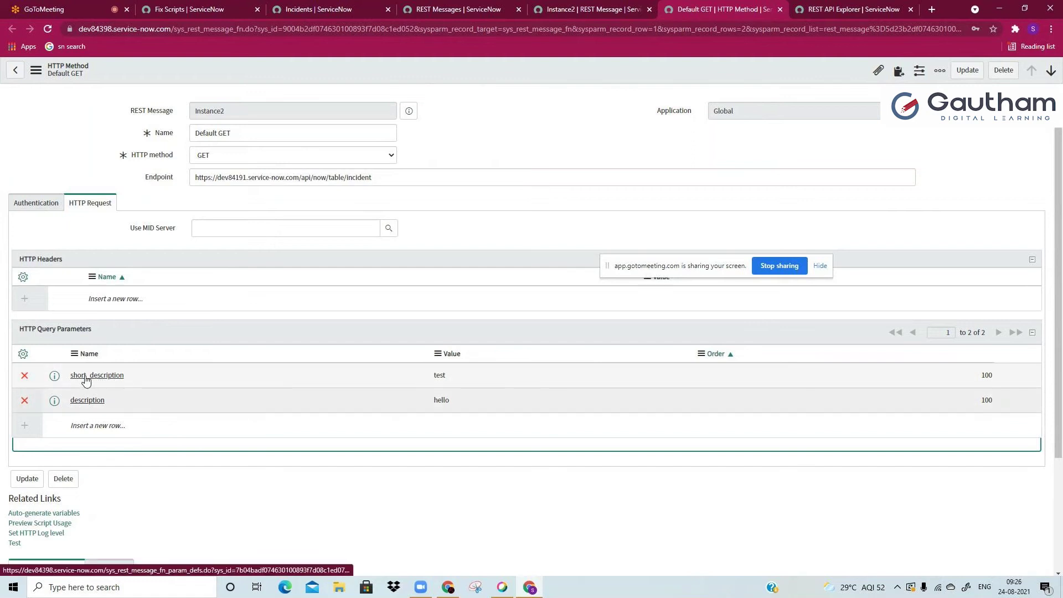
{"action": "middle_click", "coordinate": [57, 376]}
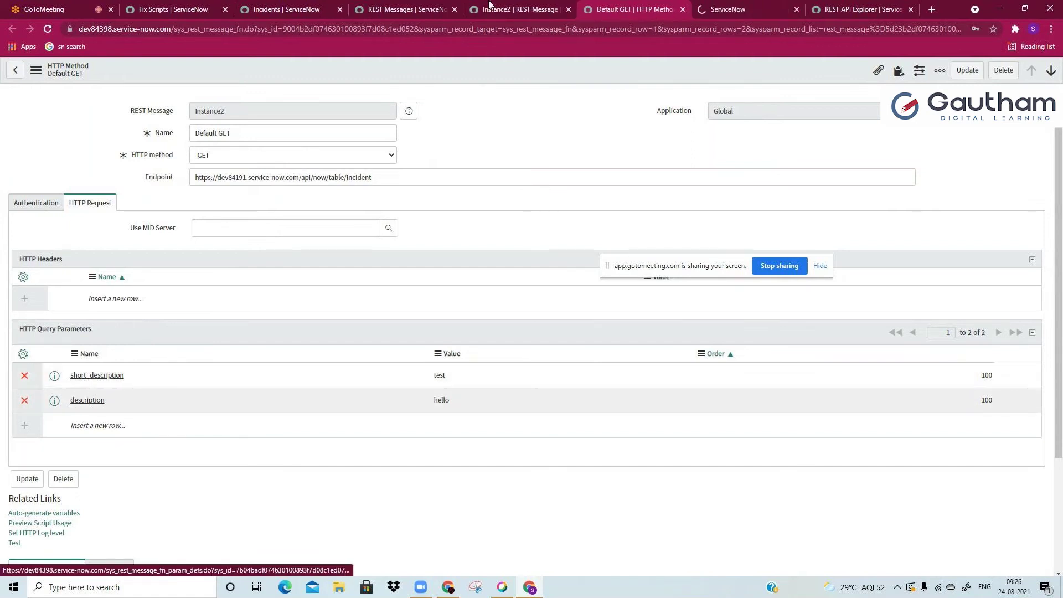
{"action": "left_click", "coordinate": [727, 9]}
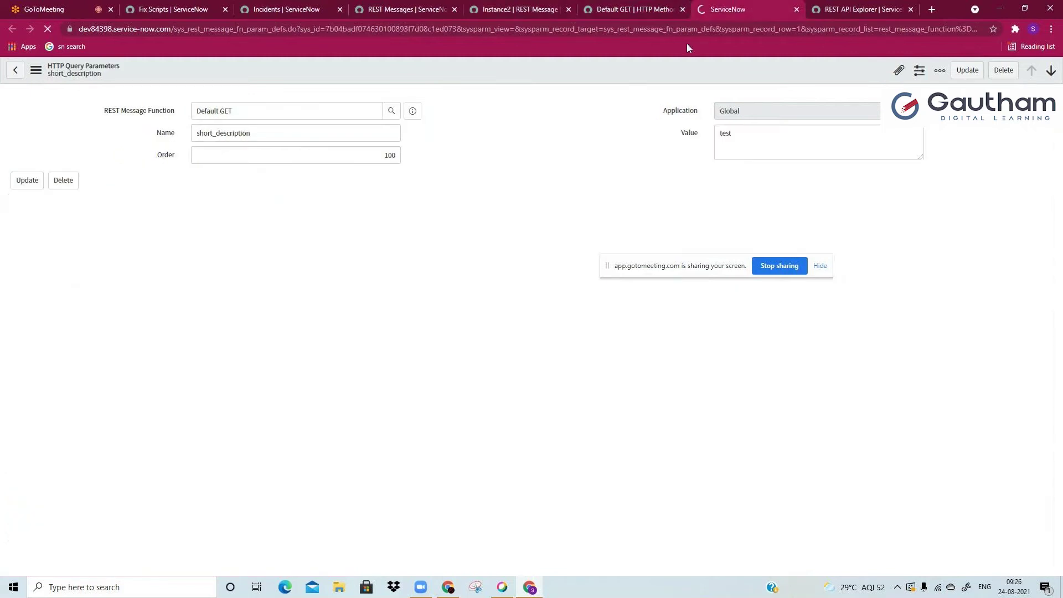
{"action": "double_click", "coordinate": [260, 133]}
{"action": "left_click", "coordinate": [261, 133]}
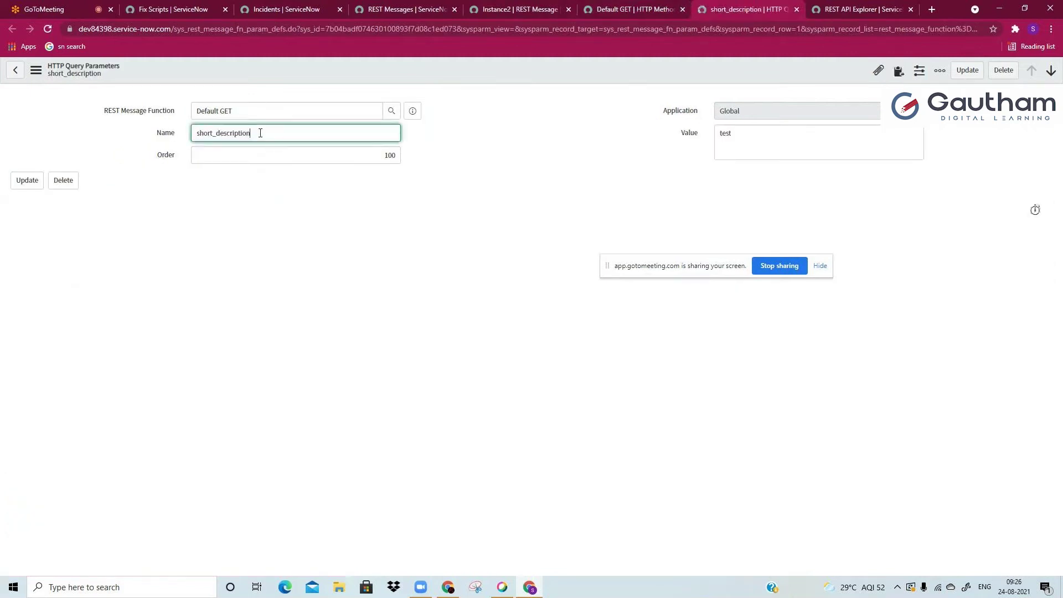
{"action": "left_click", "coordinate": [795, 8]}
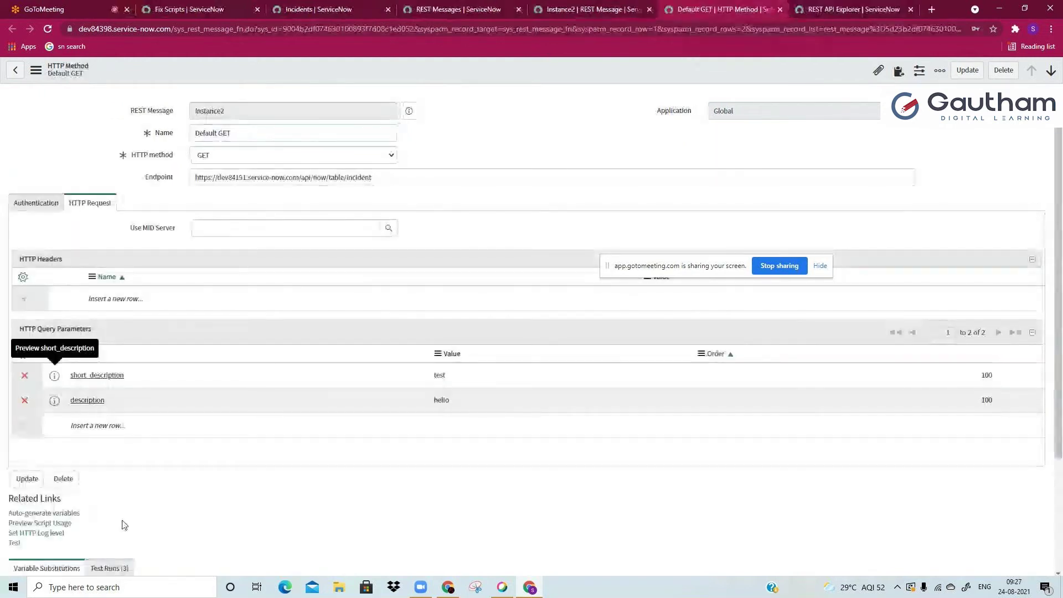
Step: Check the method's existing test runs and start a new Test of Default GET
{"action": "scroll", "coordinate": [147, 494], "scroll_direction": "down", "scroll_amount": 1}
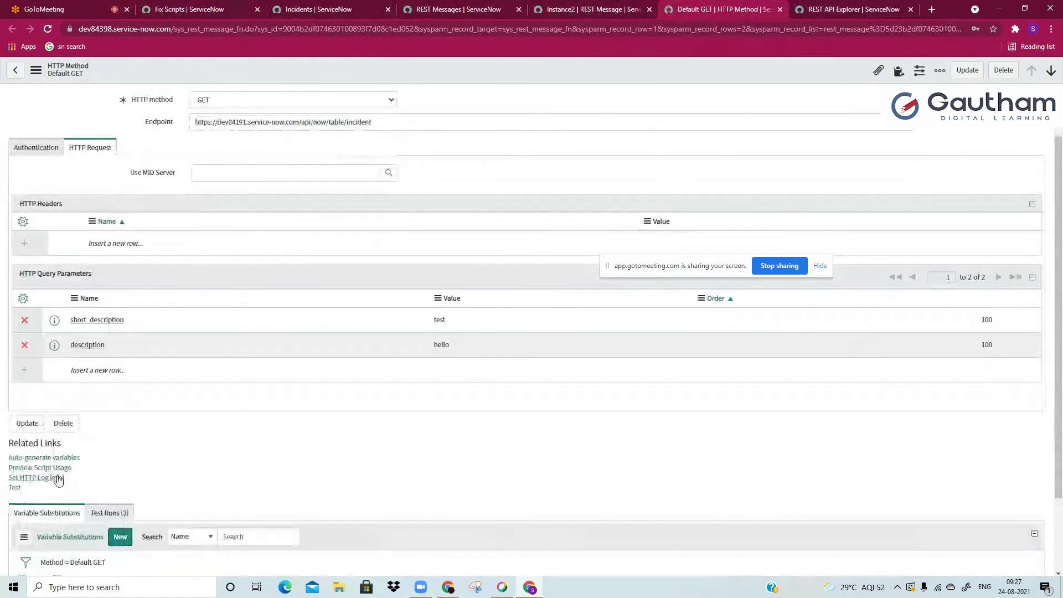
{"action": "left_click", "coordinate": [113, 513]}
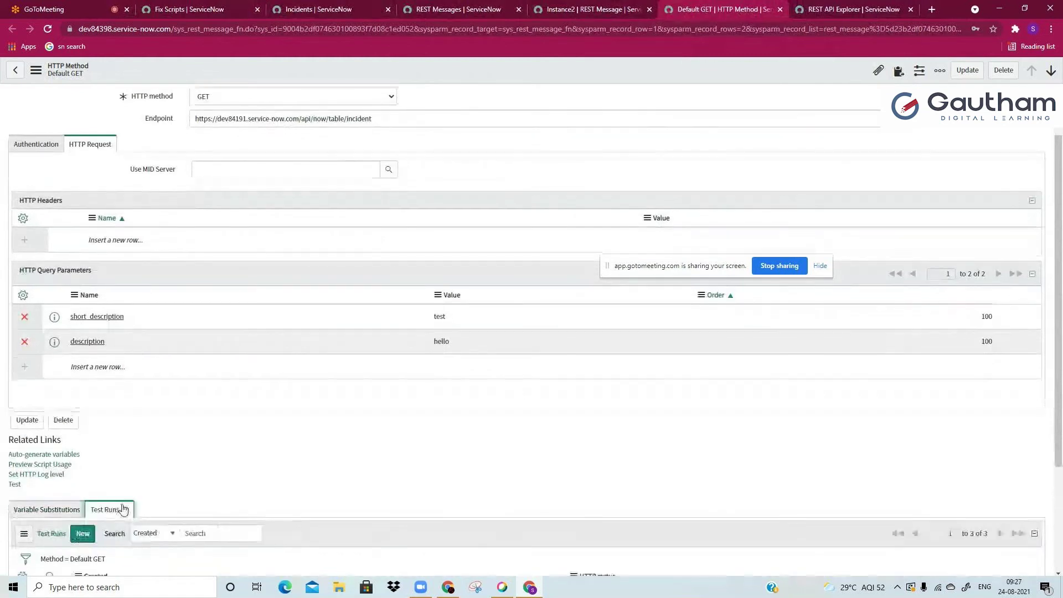
{"action": "scroll", "coordinate": [110, 518], "scroll_direction": "up", "scroll_amount": 1}
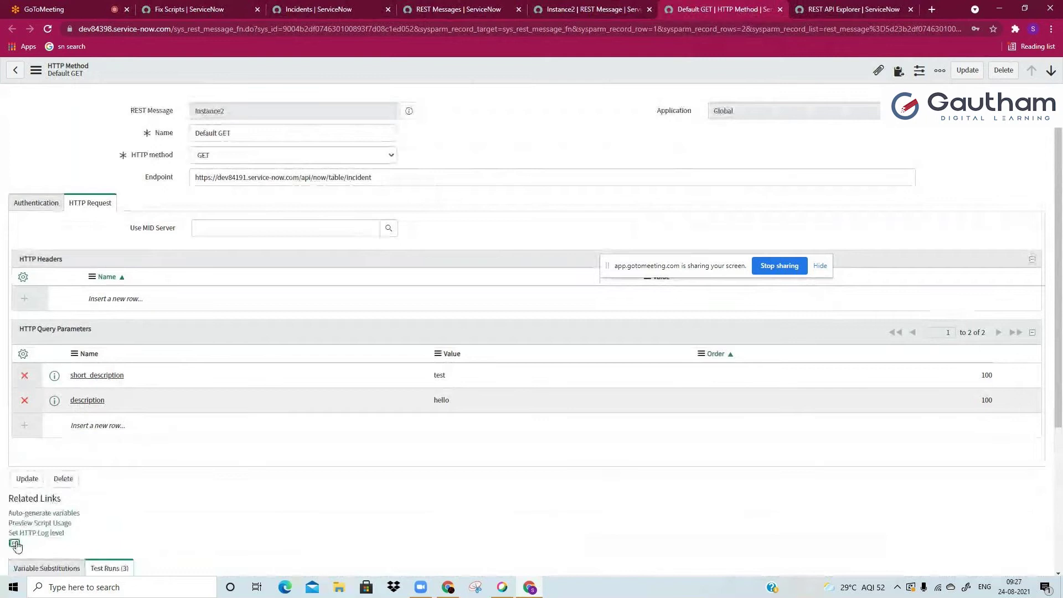
{"action": "left_click", "coordinate": [17, 543]}
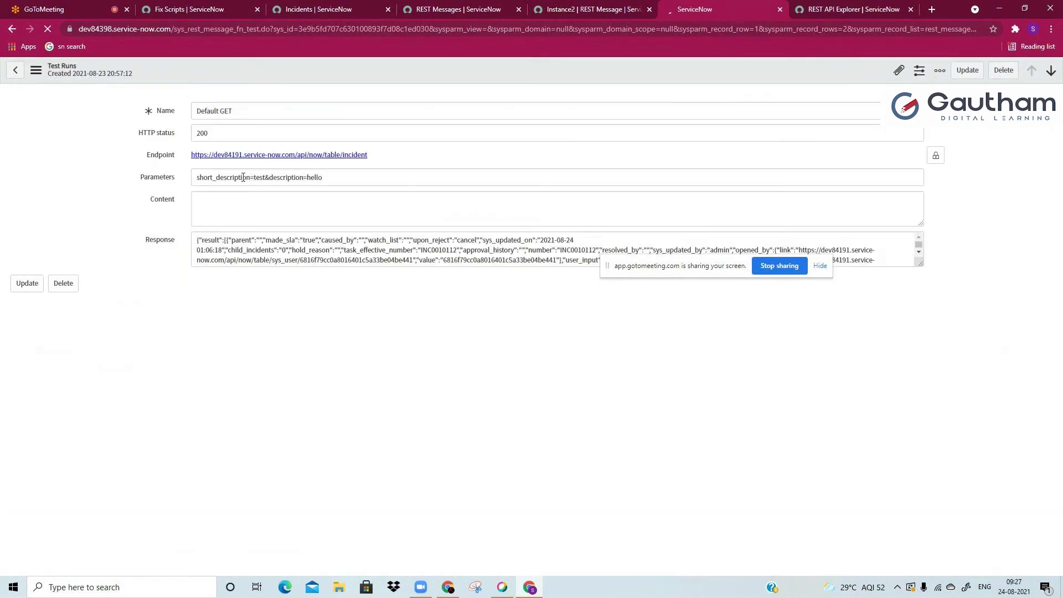
Step: Search the Default GET test run response for 'inc00' to find INC0010112, and review the query parameters
{"action": "left_click", "coordinate": [822, 5]}
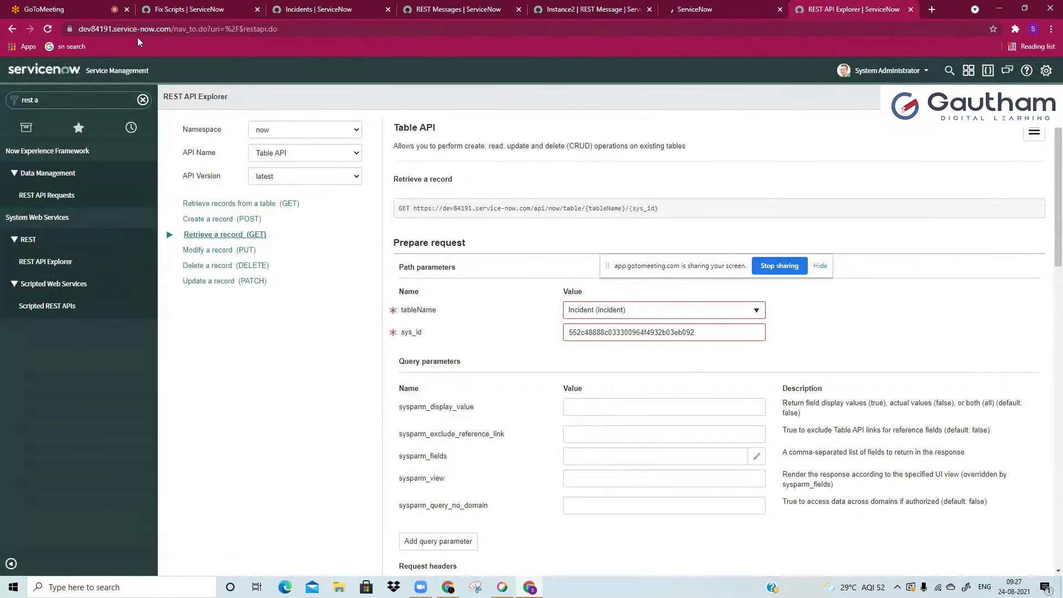
{"action": "left_click", "coordinate": [719, 9]}
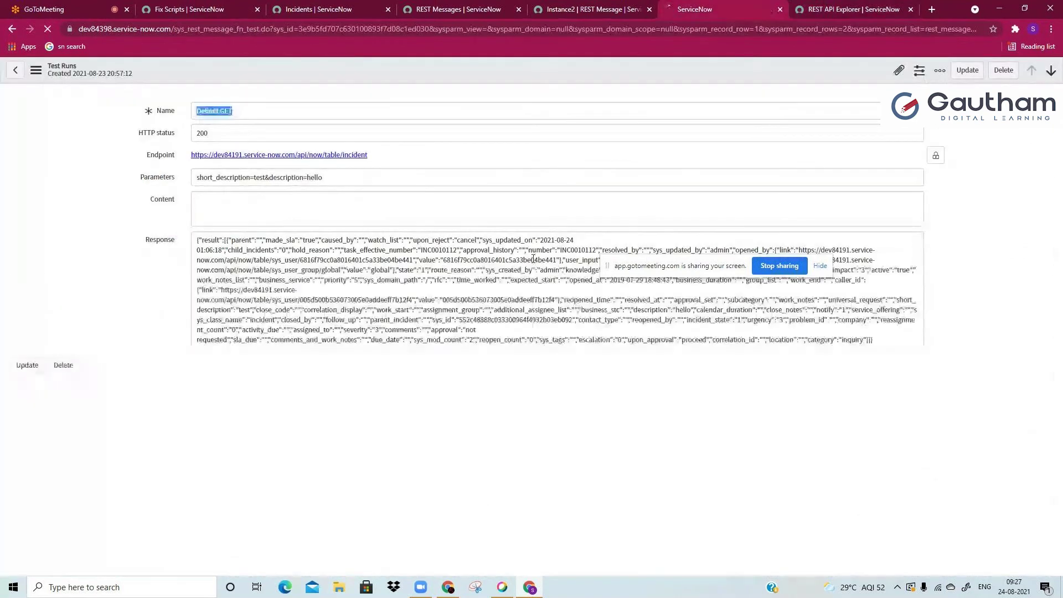
{"action": "left_click", "coordinate": [533, 259]}
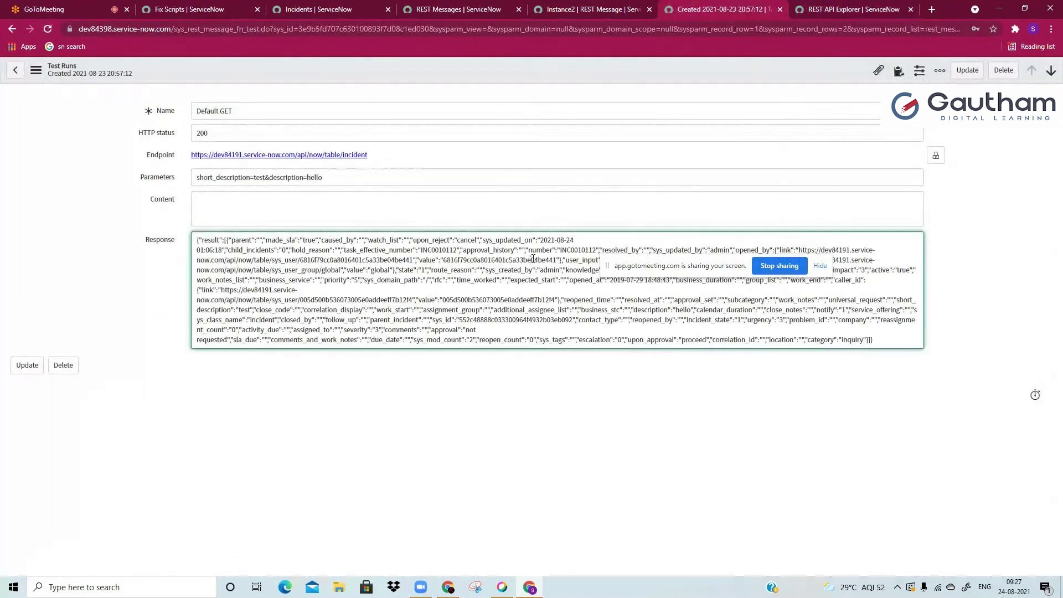
{"action": "key", "text": "ctrl+f"}
{"action": "type", "text": "inc"}
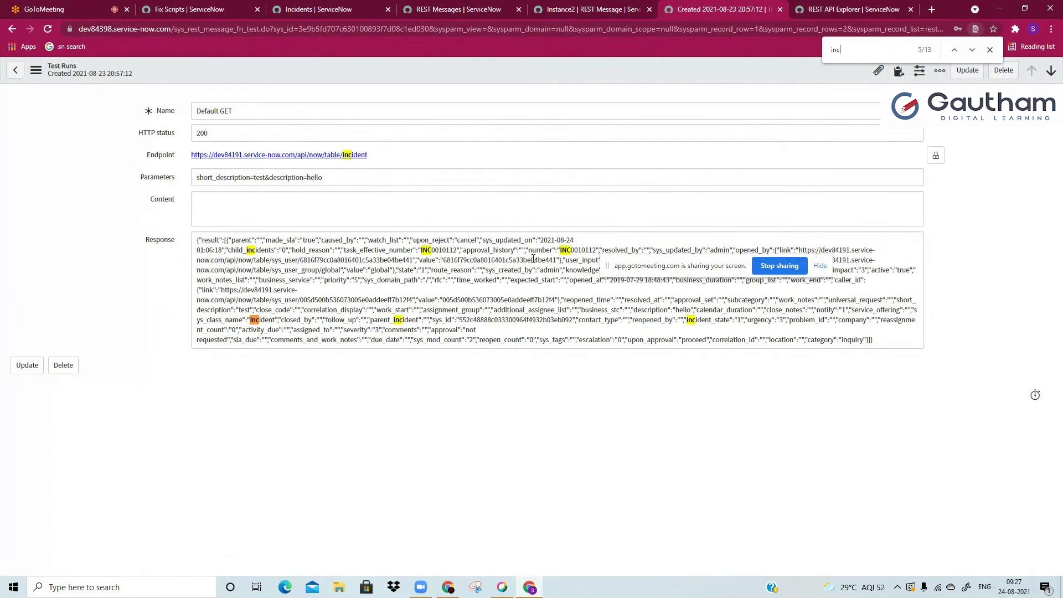
{"action": "type", "text": "00"}
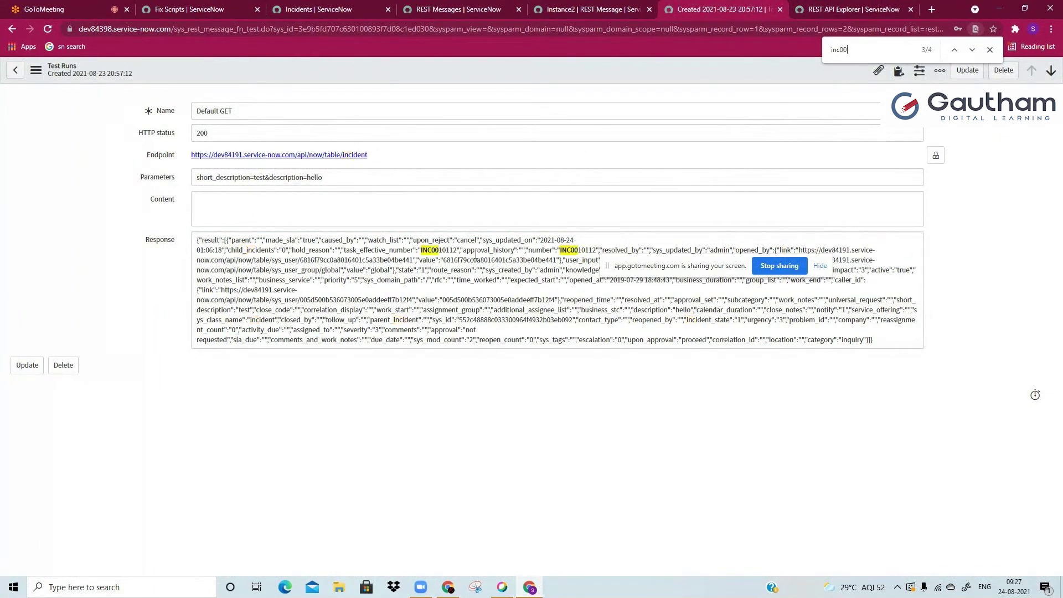
{"action": "double_click", "coordinate": [438, 250]}
{"action": "left_click", "coordinate": [438, 258]}
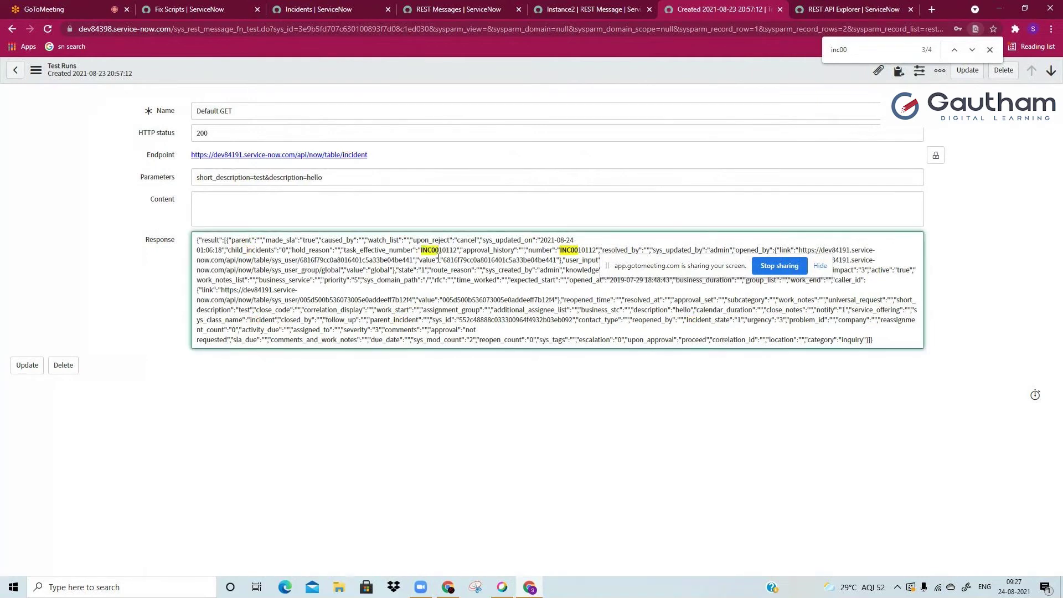
{"action": "left_click", "coordinate": [198, 177]}
{"action": "left_click_drag", "start_coordinate": [199, 177], "coordinate": [287, 178]}
{"action": "left_click", "coordinate": [370, 174]}
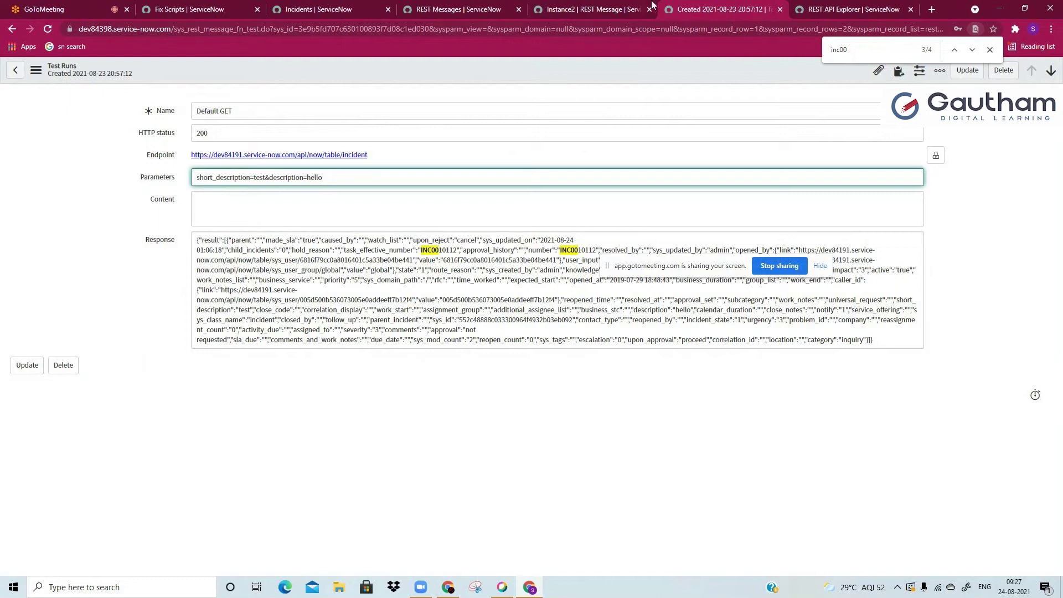
Step: Open Incident.list on the target instance and note the response's short_description 'test' for comparison
{"action": "key", "text": "ctrl+Tab"}
{"action": "left_click", "coordinate": [89, 99]}
{"action": "type", "text": "Incident"}
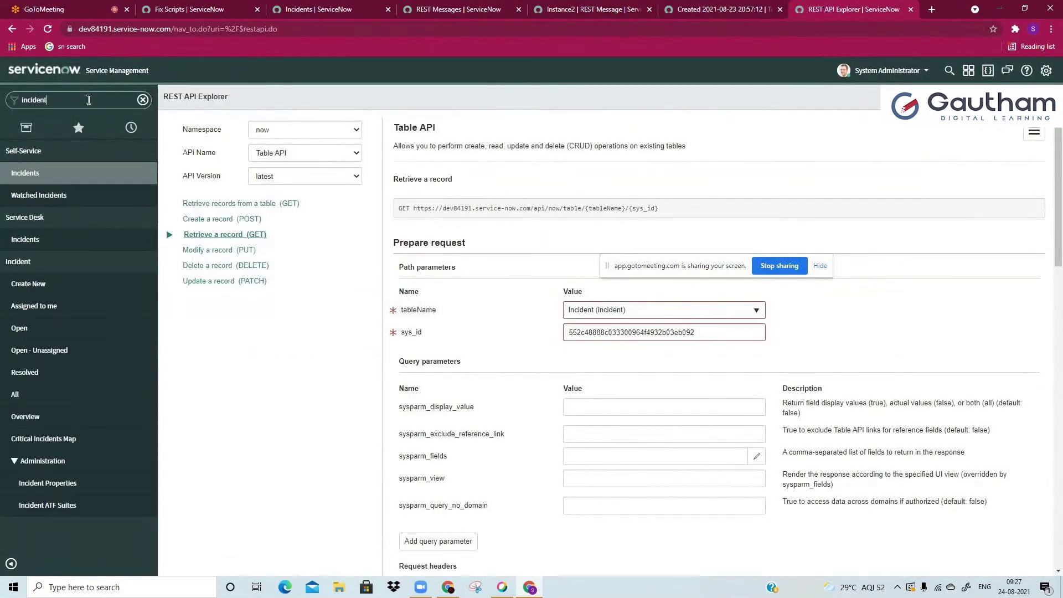
{"action": "type", "text": ".list"}
{"action": "key", "text": "Return"}
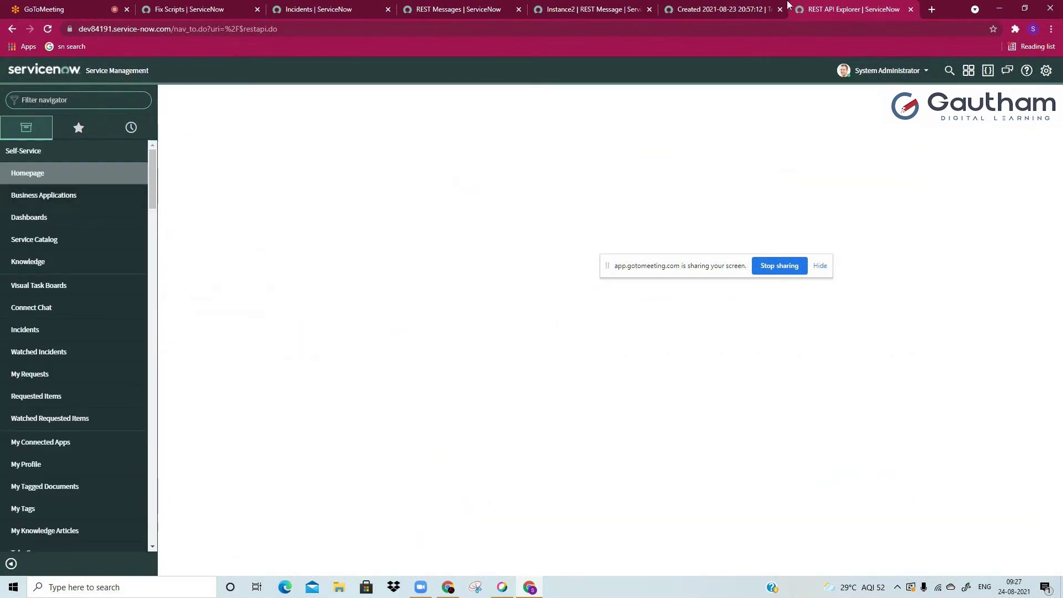
{"action": "left_click", "coordinate": [739, 8]}
{"action": "double_click", "coordinate": [260, 178]}
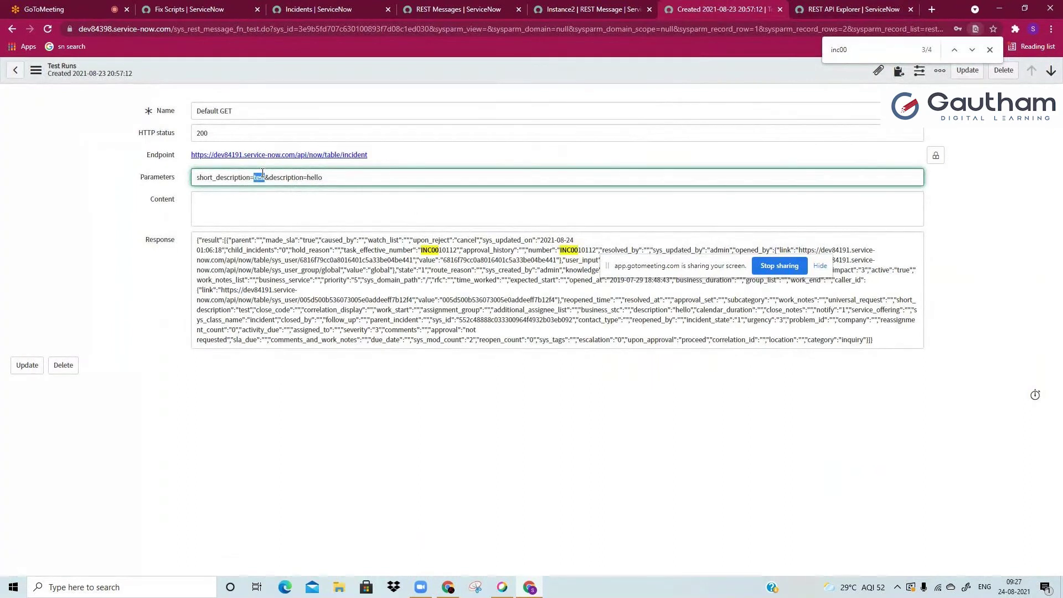
{"action": "key", "text": "ctrl+Tab"}
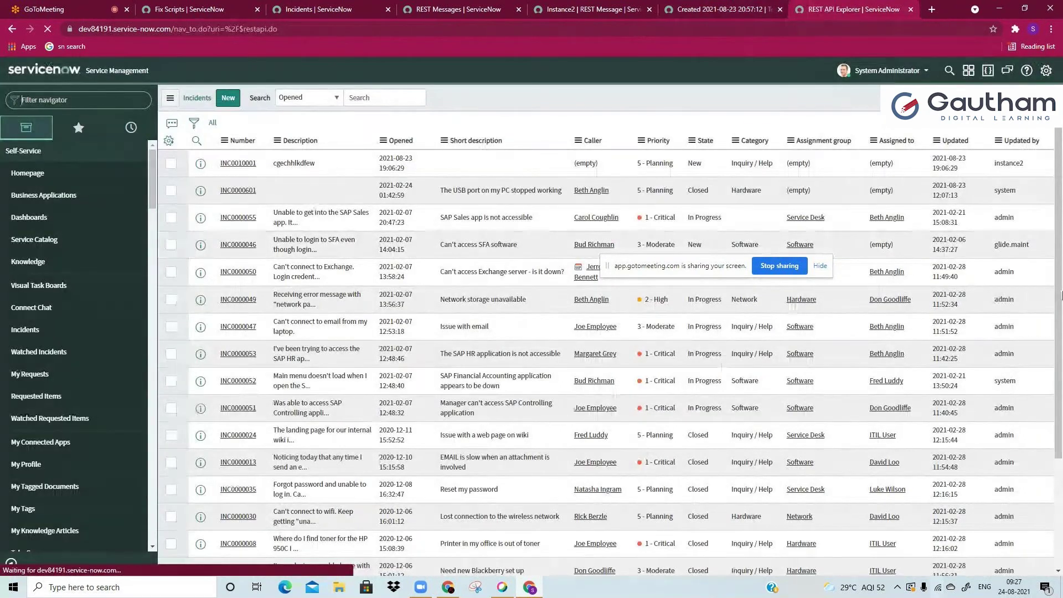
Step: Filter the incident list's Short description column by 'test'
{"action": "left_click", "coordinate": [197, 143]}
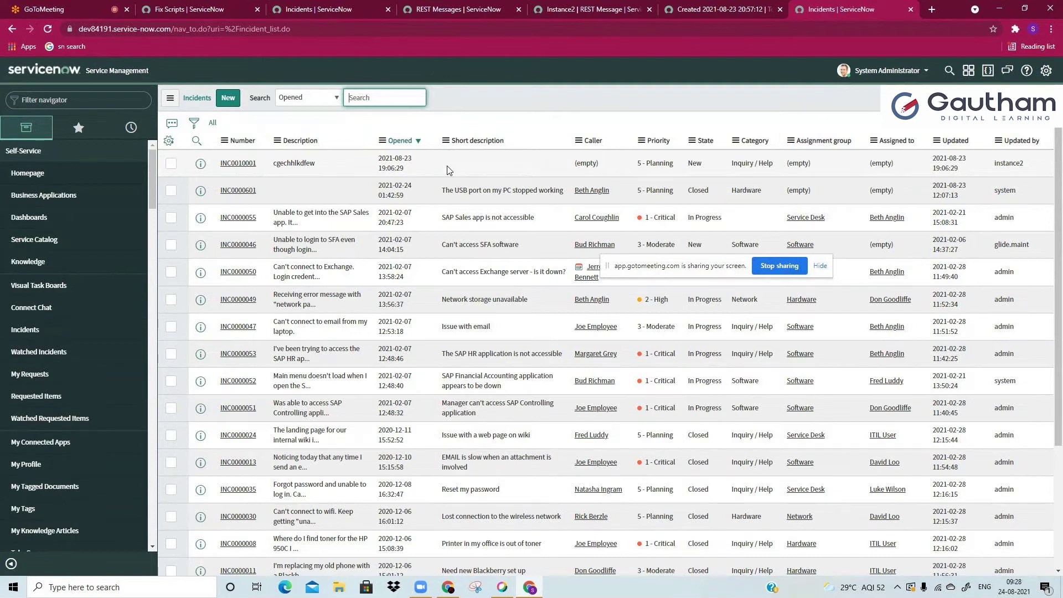
{"action": "left_click", "coordinate": [197, 141]}
{"action": "left_click", "coordinate": [476, 160]}
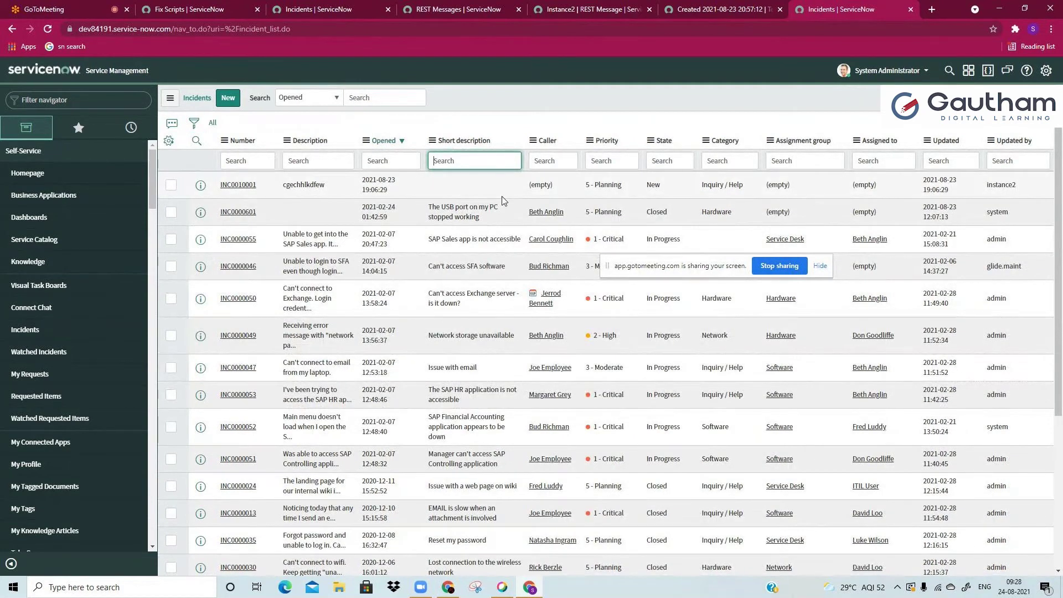
{"action": "type", "text": "test"}
{"action": "key", "text": "Return"}
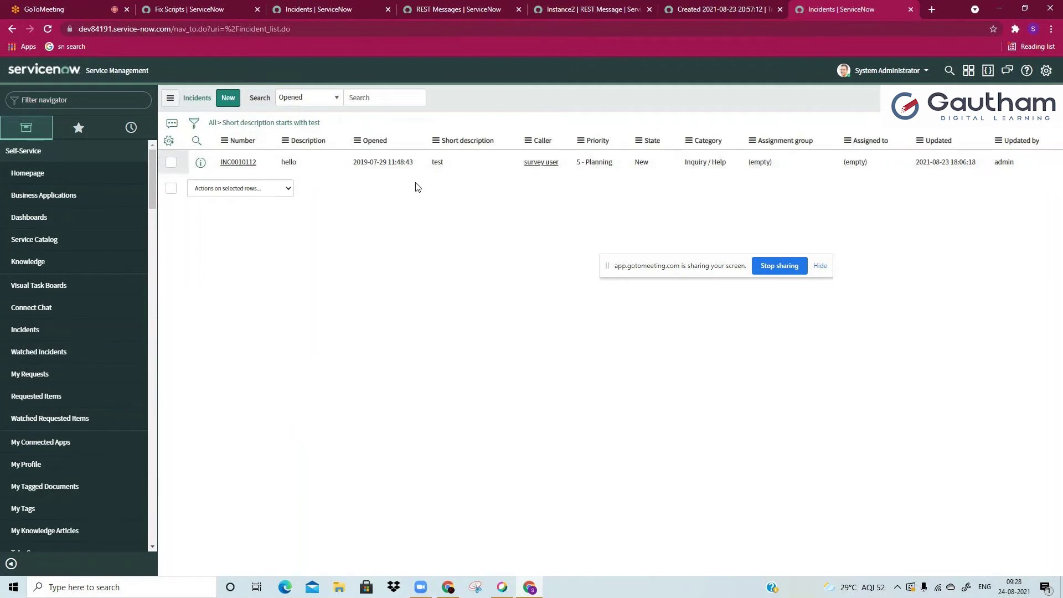
Step: Try opening the filter breadcrumb in a new tab, inspect the 'hello' description, and close the blocked tab
{"action": "right_click", "coordinate": [318, 126]}
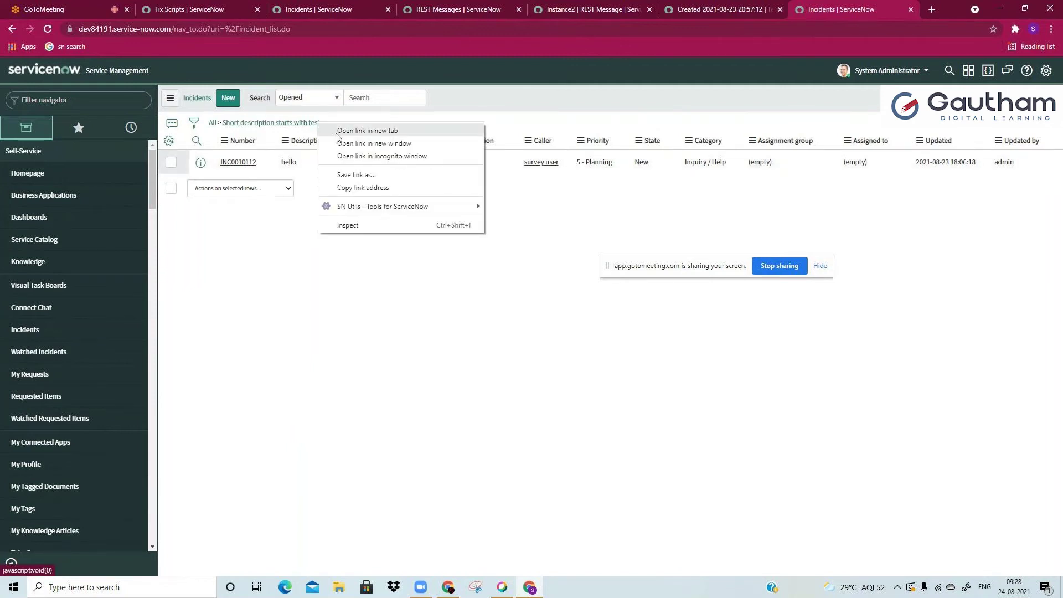
{"action": "left_click", "coordinate": [343, 132]}
{"action": "right_click", "coordinate": [301, 153]}
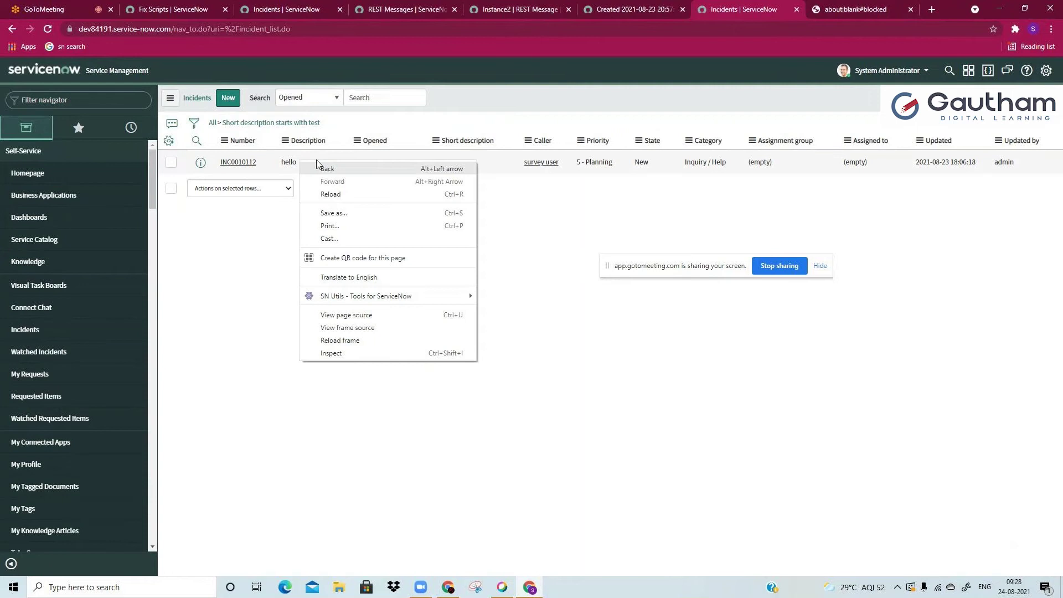
{"action": "left_click", "coordinate": [311, 150]}
{"action": "right_click", "coordinate": [310, 148]}
{"action": "left_click_drag", "start_coordinate": [298, 161], "coordinate": [293, 162]}
{"action": "right_click", "coordinate": [302, 160]}
{"action": "key", "text": "Escape"}
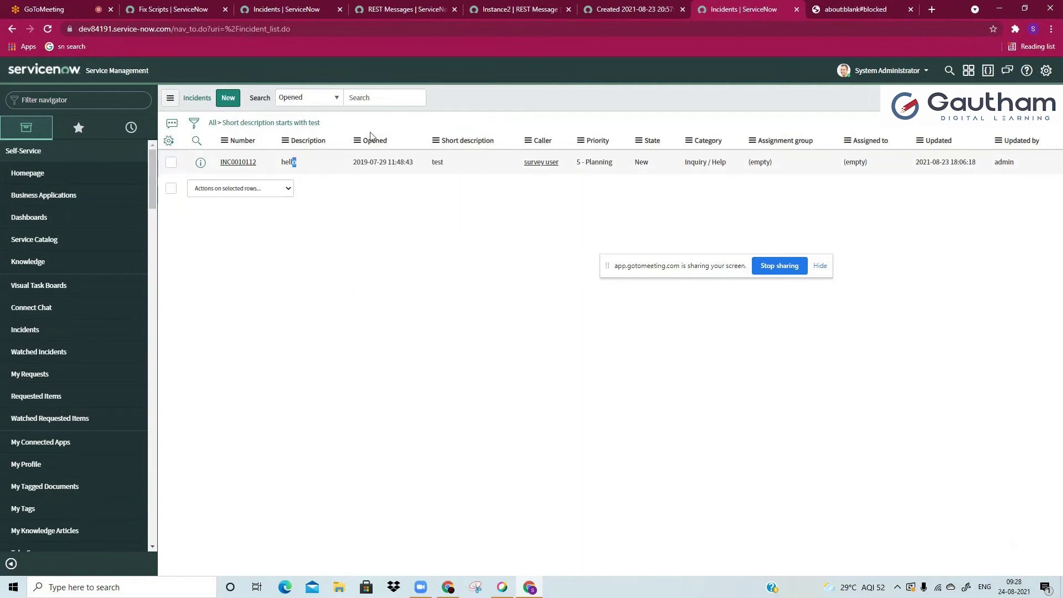
{"action": "left_click", "coordinate": [910, 10]}
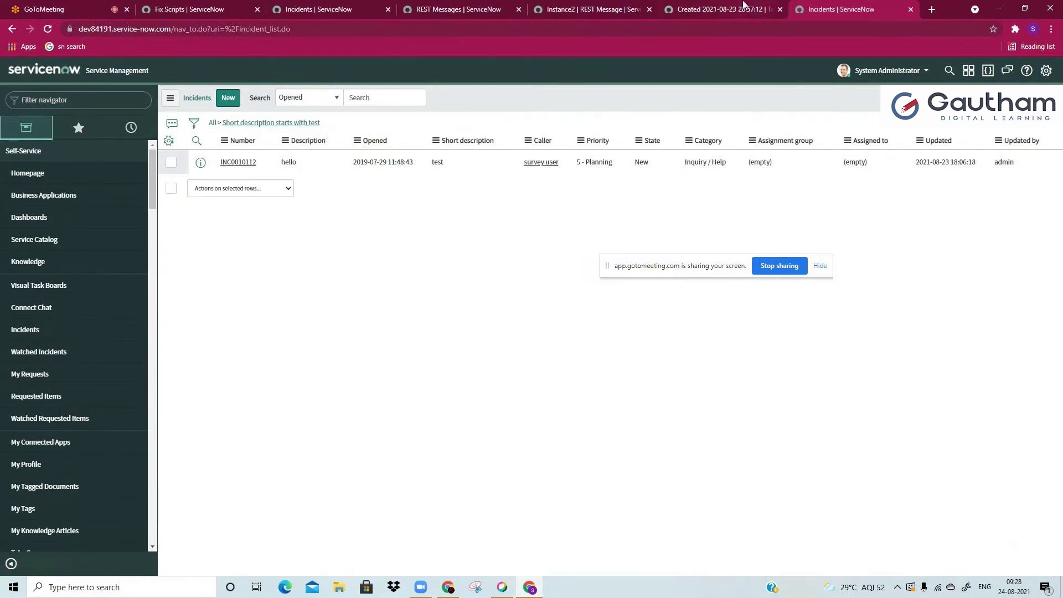
Step: Compare the Default GET response body with the filtered list, then select the 'test' Short description filter
{"action": "left_click", "coordinate": [743, 8]}
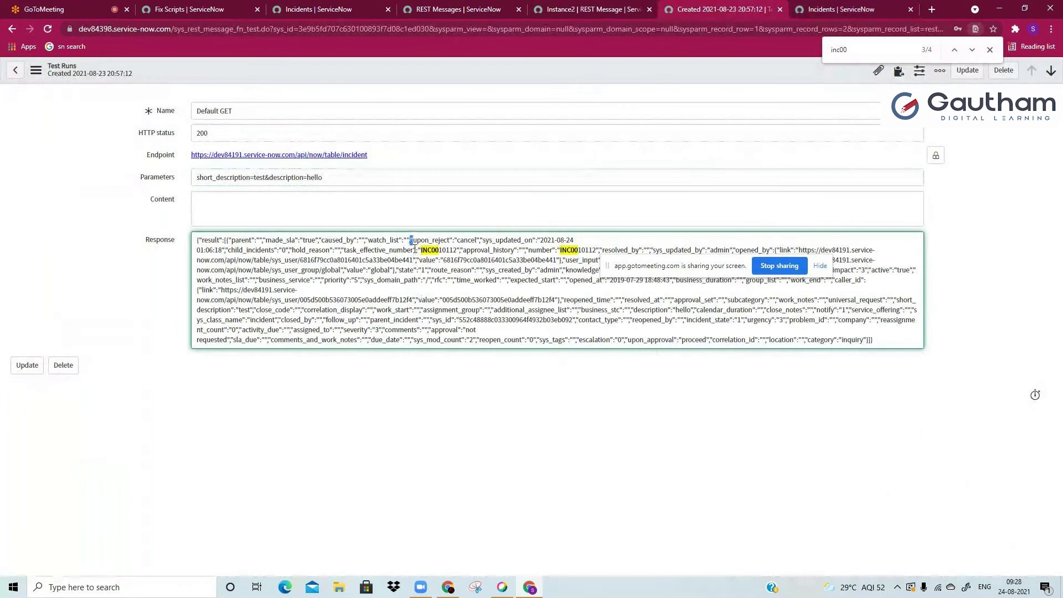
{"action": "left_click_drag", "start_coordinate": [410, 240], "coordinate": [432, 342]}
{"action": "left_click", "coordinate": [433, 343]}
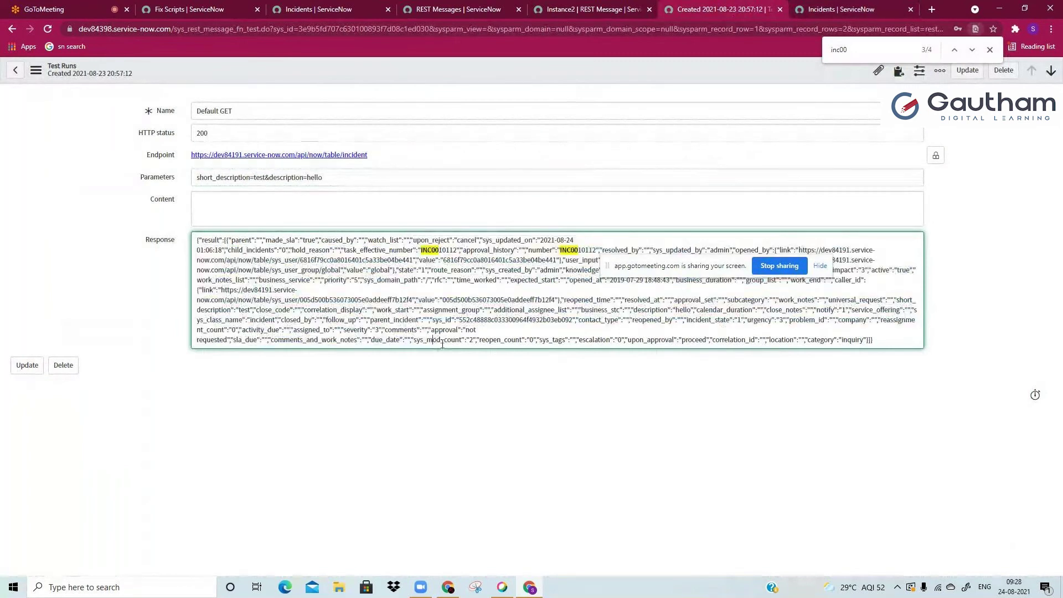
{"action": "left_click", "coordinate": [802, 11]}
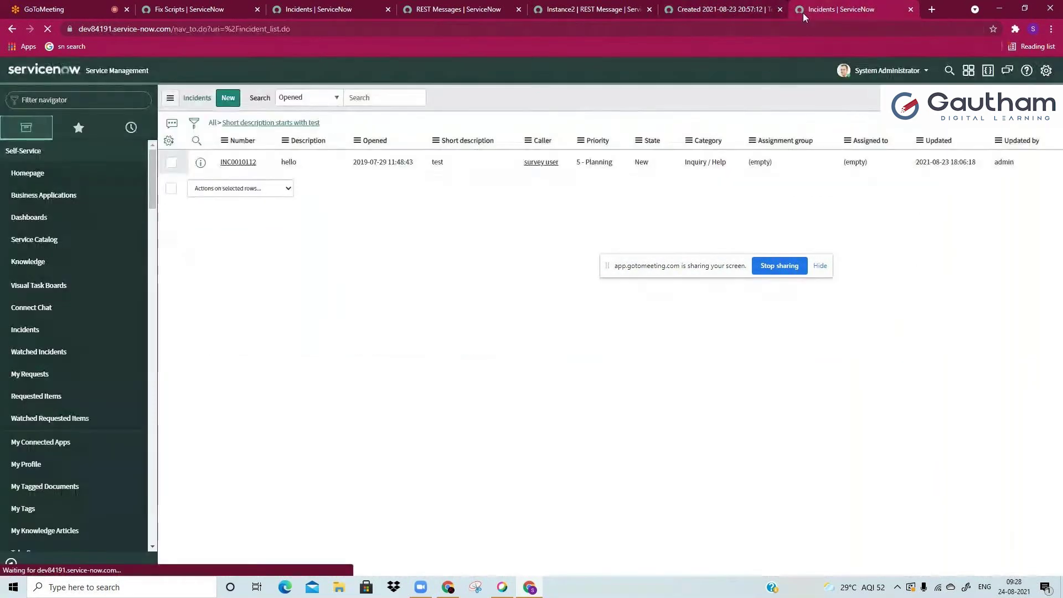
{"action": "right_click", "coordinate": [321, 162]}
{"action": "key", "text": "Escape"}
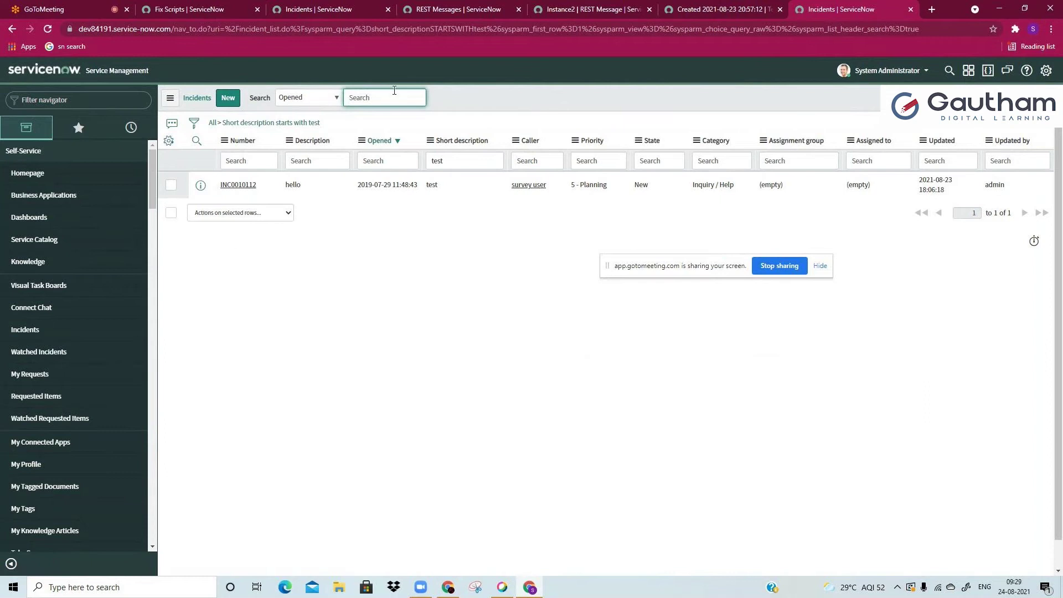
{"action": "double_click", "coordinate": [432, 160]}
Step: Replace the Short description search with a Description search for 'hello'
{"action": "key", "text": "BackSpace"}
{"action": "left_click", "coordinate": [339, 159]}
{"action": "type", "text": "hello"}
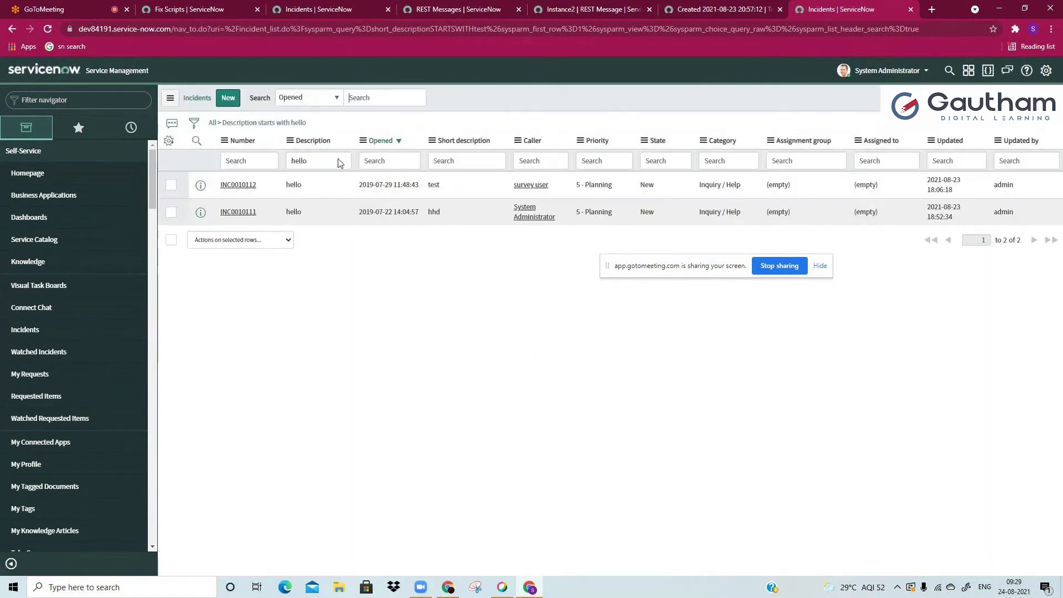
Step: Change INC0010111's short description from 'hhd' to 'test' inline
{"action": "left_click", "coordinate": [454, 214]}
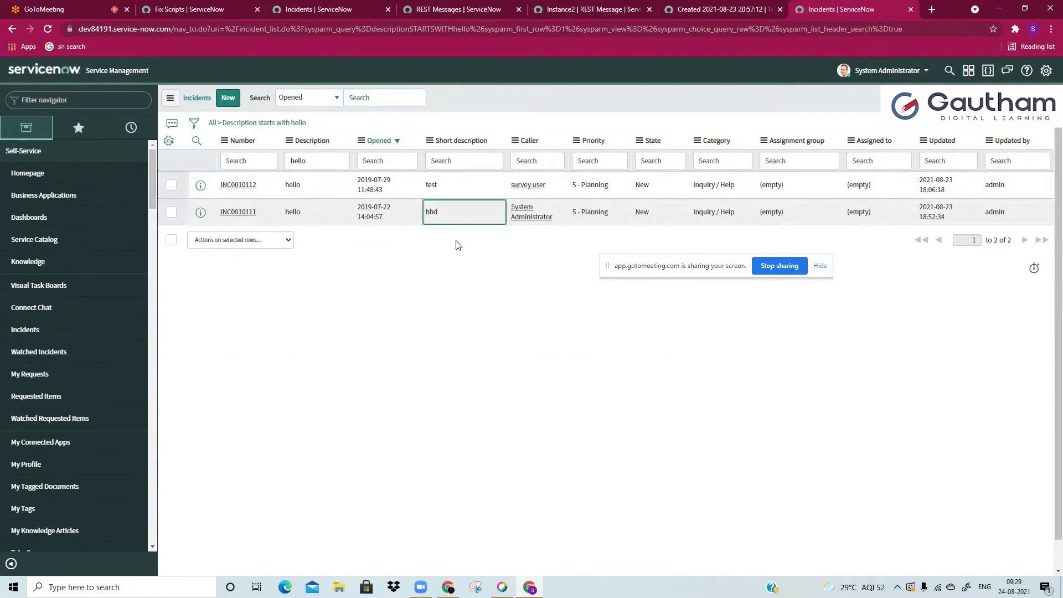
{"action": "double_click", "coordinate": [472, 211]}
{"action": "type", "text": "test"}
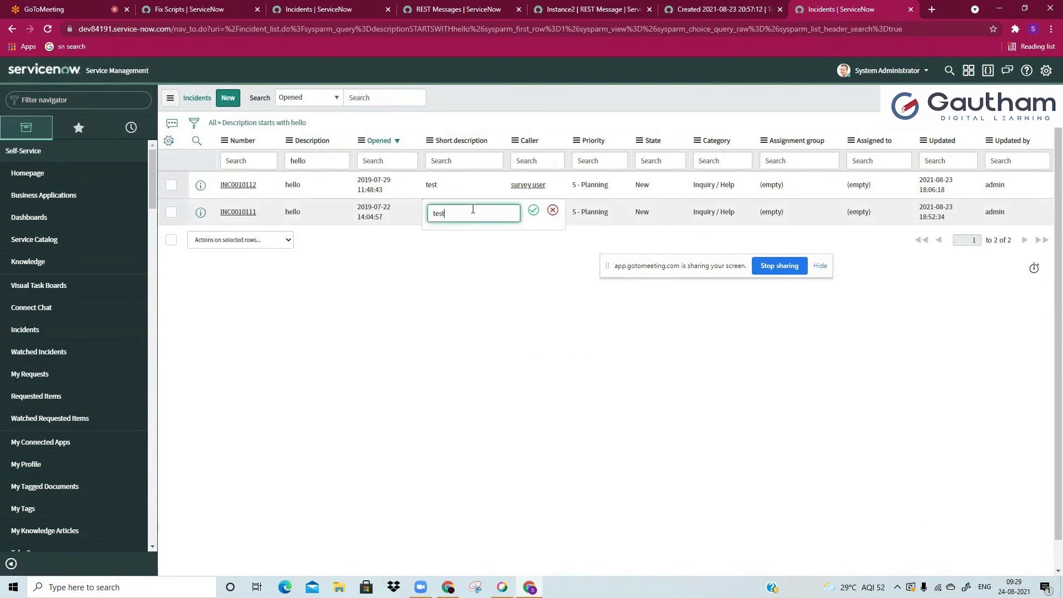
{"action": "key", "text": "Return"}
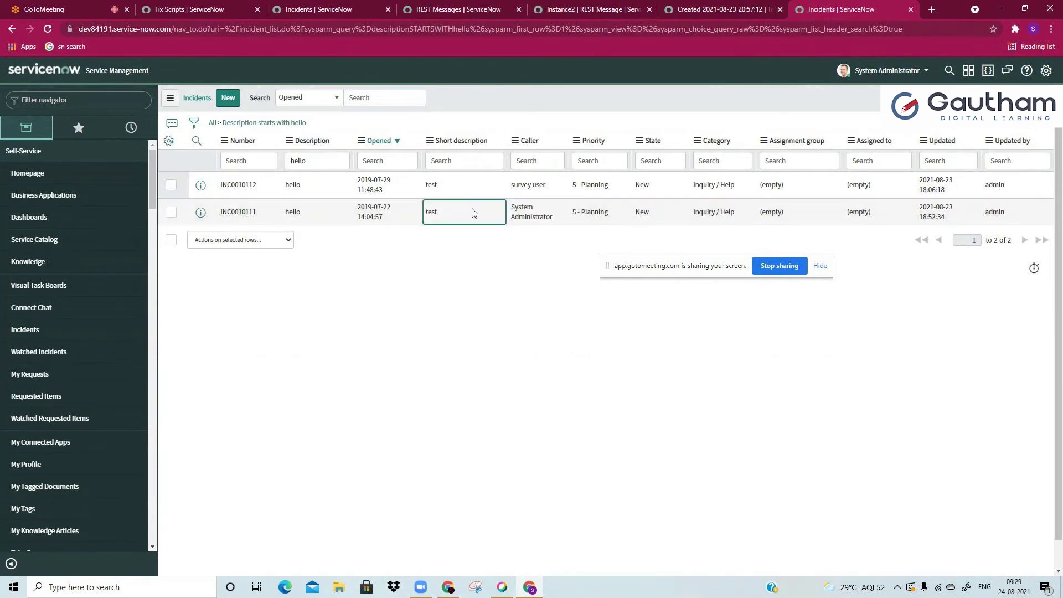
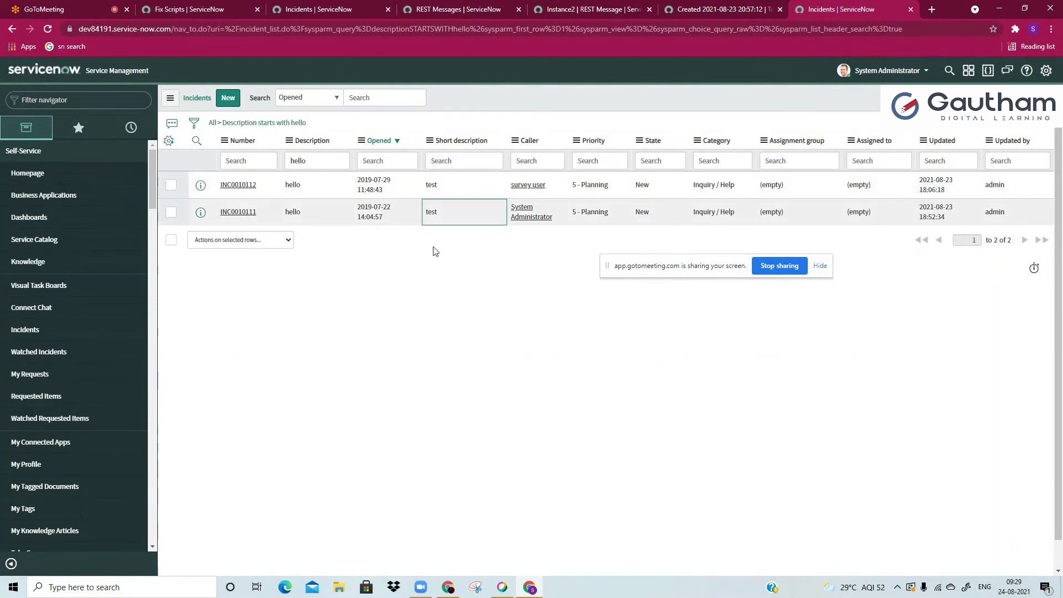
Step: In System Settings > Developer, enable 'Show application picker in header' and 'Show update set picker in header'
{"action": "left_click", "coordinate": [1045, 71]}
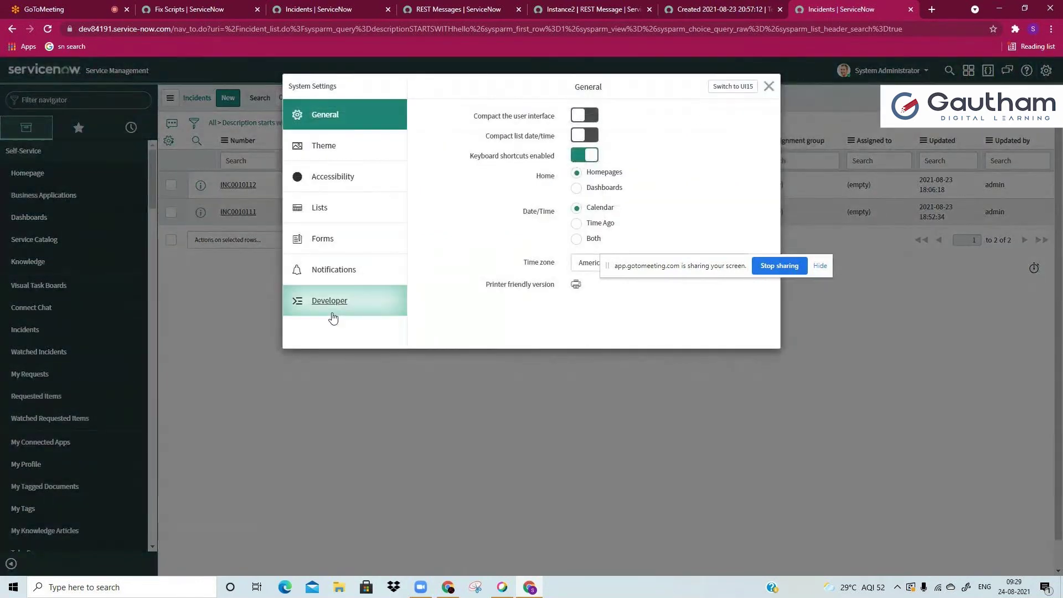
{"action": "left_click", "coordinate": [332, 307]}
{"action": "left_click", "coordinate": [581, 182]}
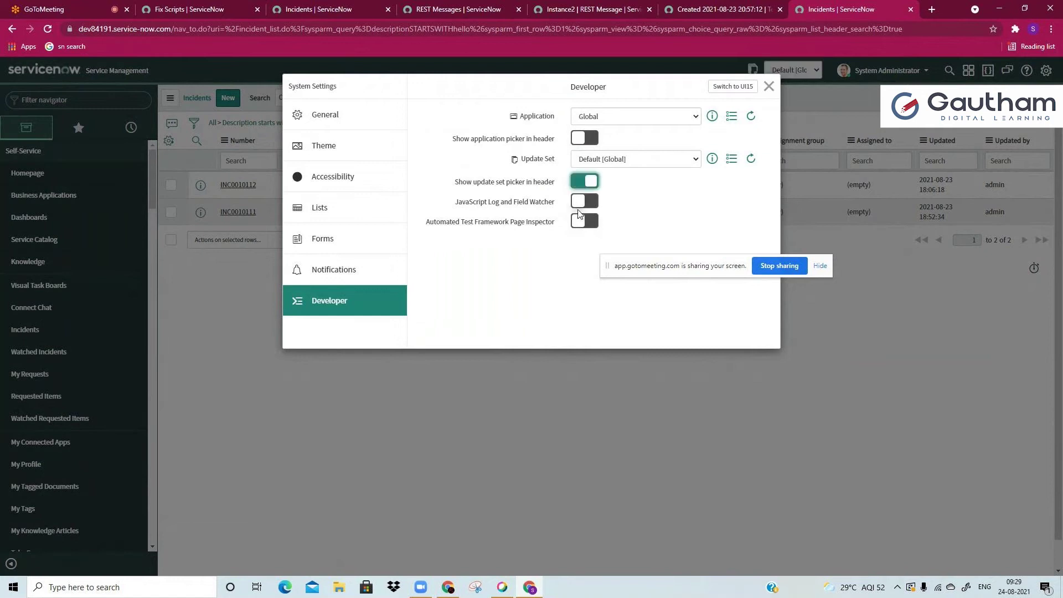
{"action": "left_click", "coordinate": [585, 138]}
{"action": "left_click", "coordinate": [769, 86]}
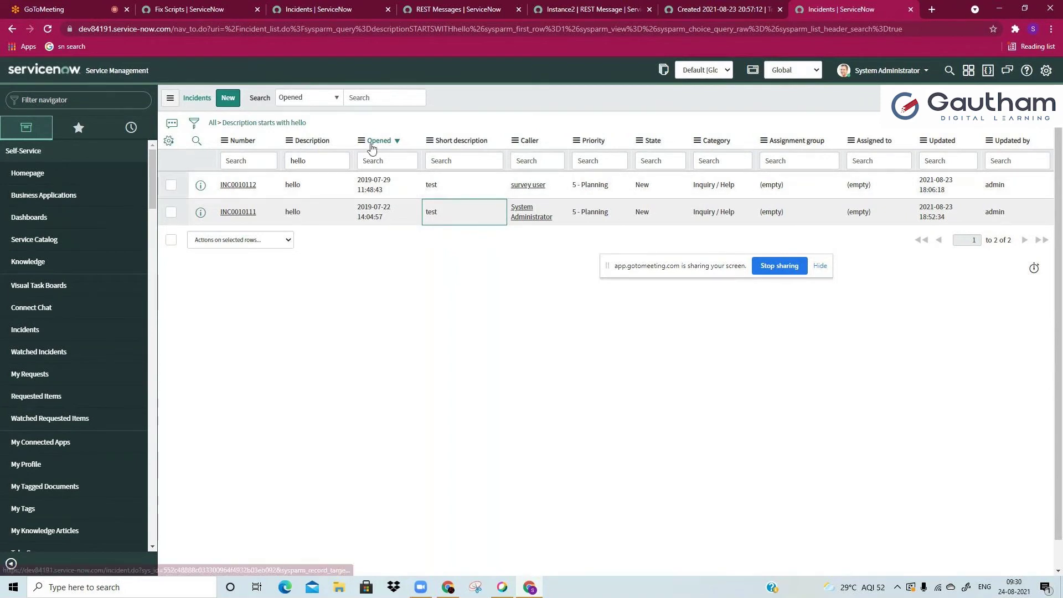
{"action": "key", "text": "Left"}
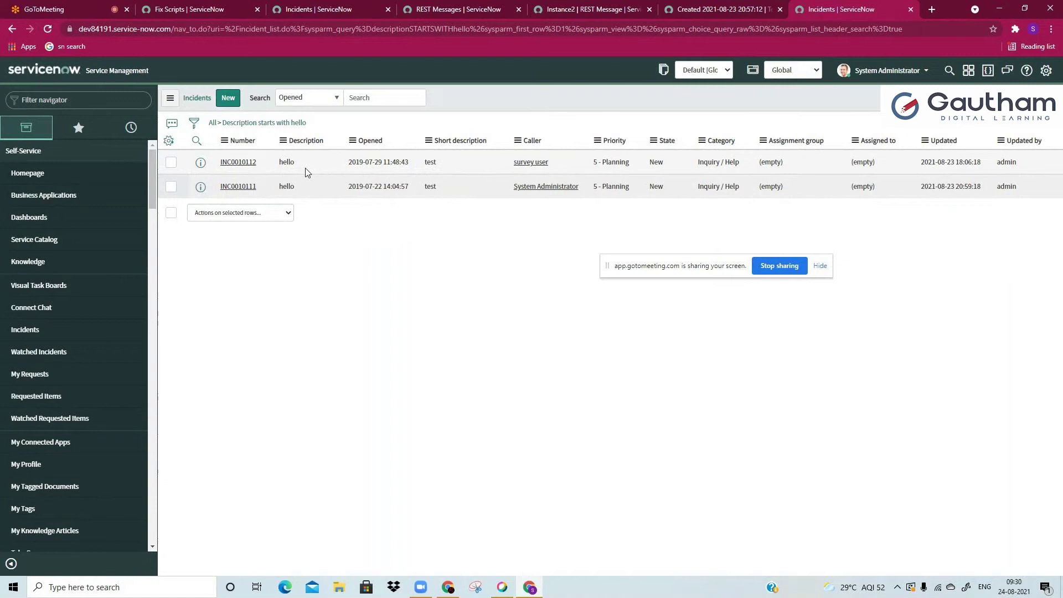
Step: Open Instance2's Default GET method in a new tab and run a Test
{"action": "left_click", "coordinate": [310, 184]}
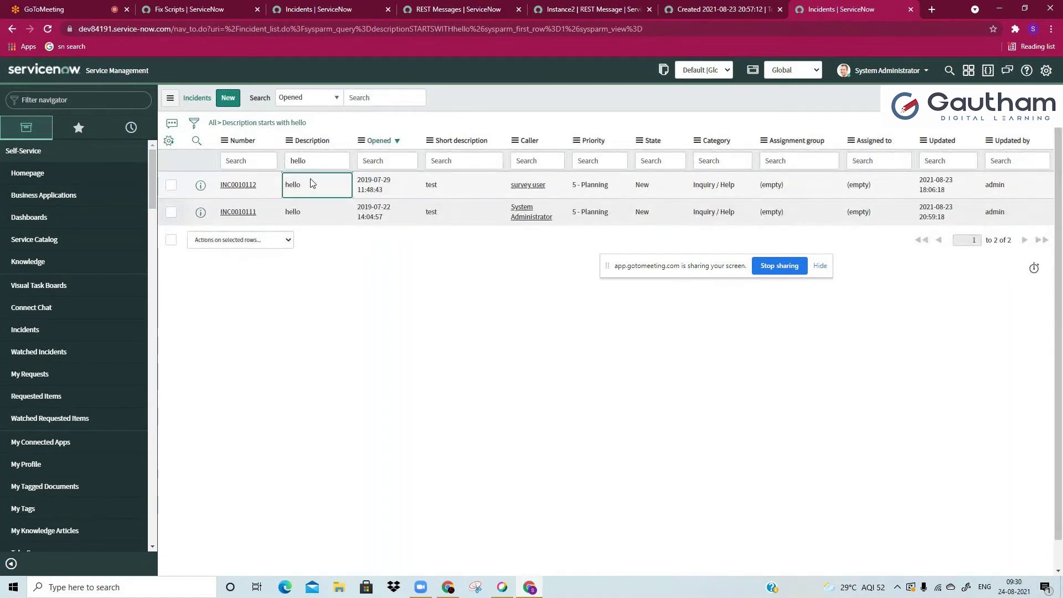
{"action": "left_click", "coordinate": [320, 163]}
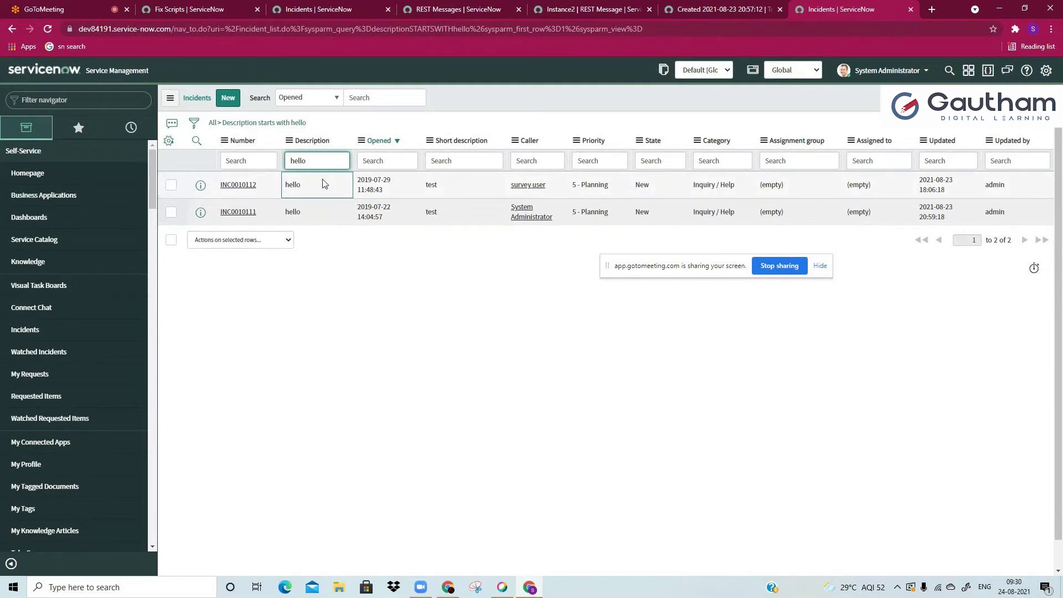
{"action": "left_click", "coordinate": [433, 185]}
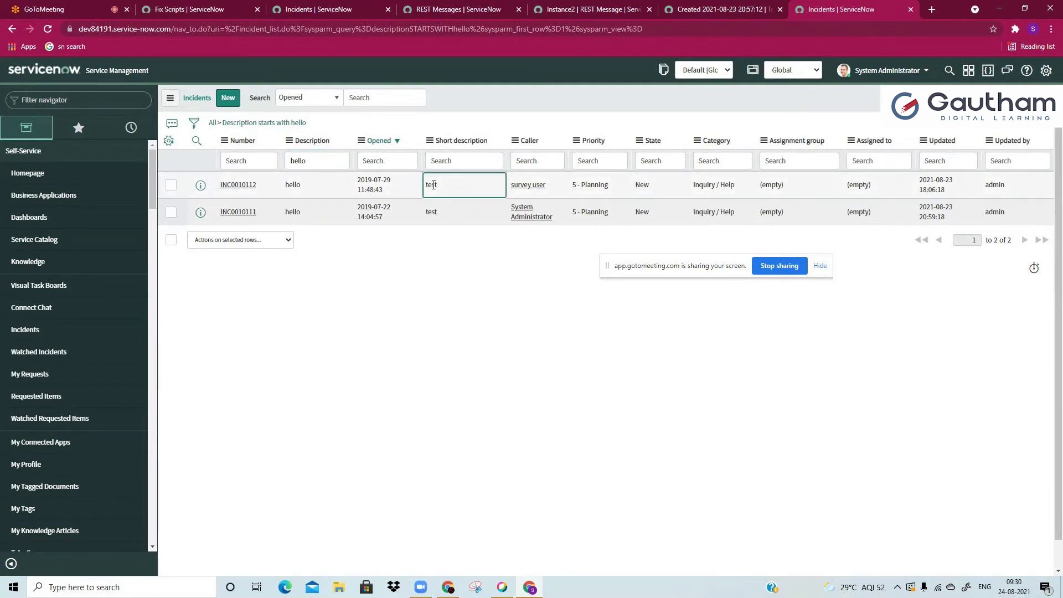
{"action": "left_click", "coordinate": [585, 8]}
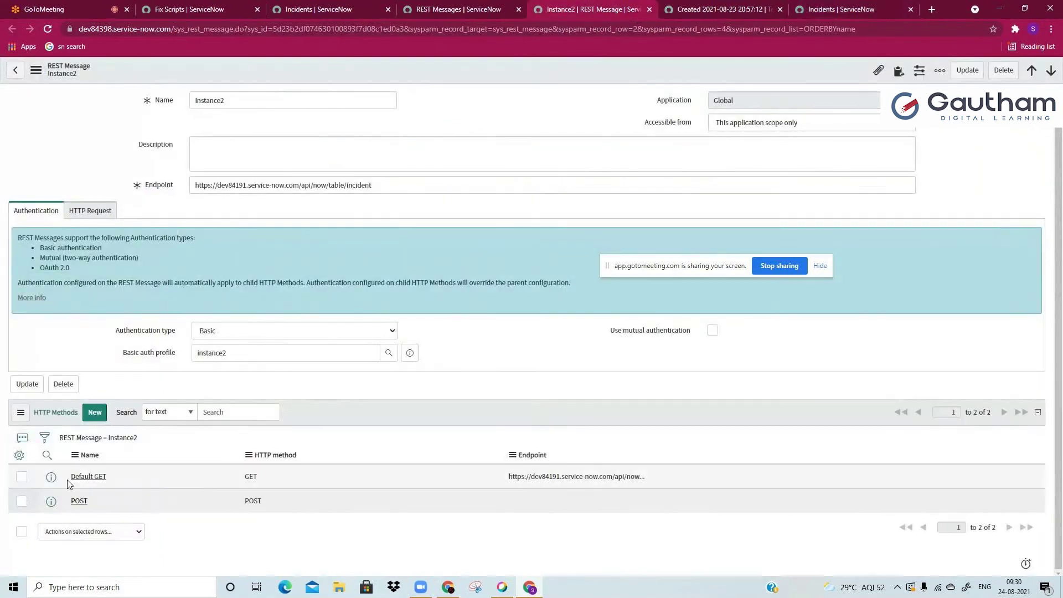
{"action": "middle_click", "coordinate": [81, 479]}
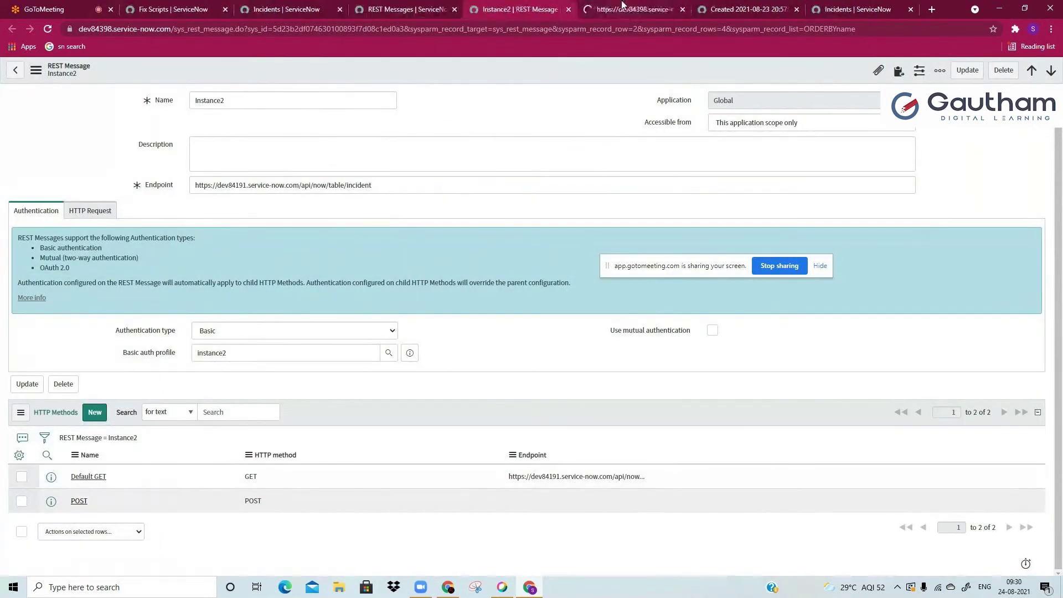
{"action": "left_click", "coordinate": [622, 6]}
{"action": "left_click", "coordinate": [796, 9]}
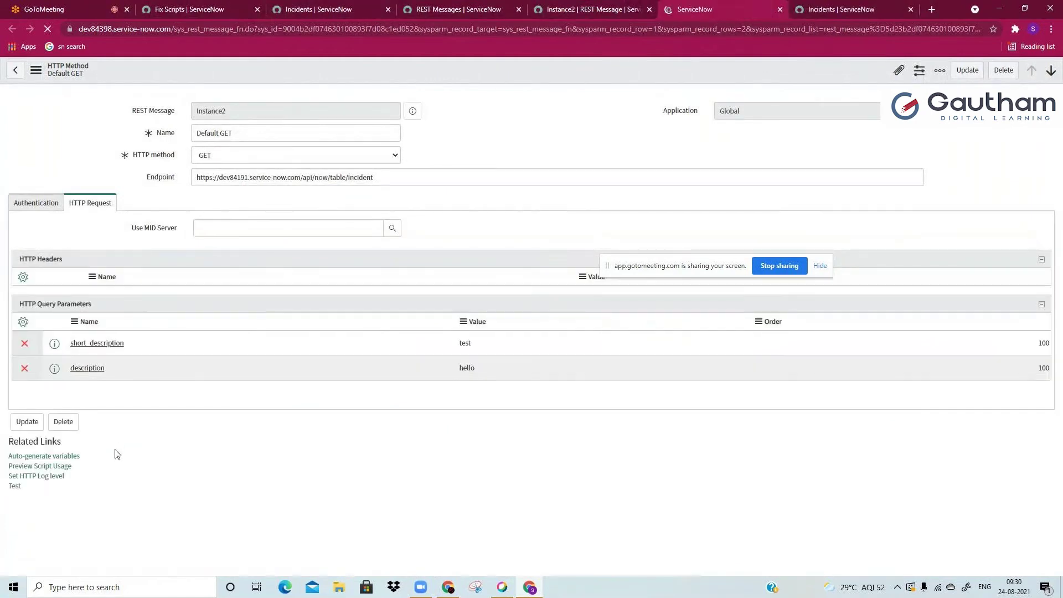
{"action": "left_click", "coordinate": [14, 485]}
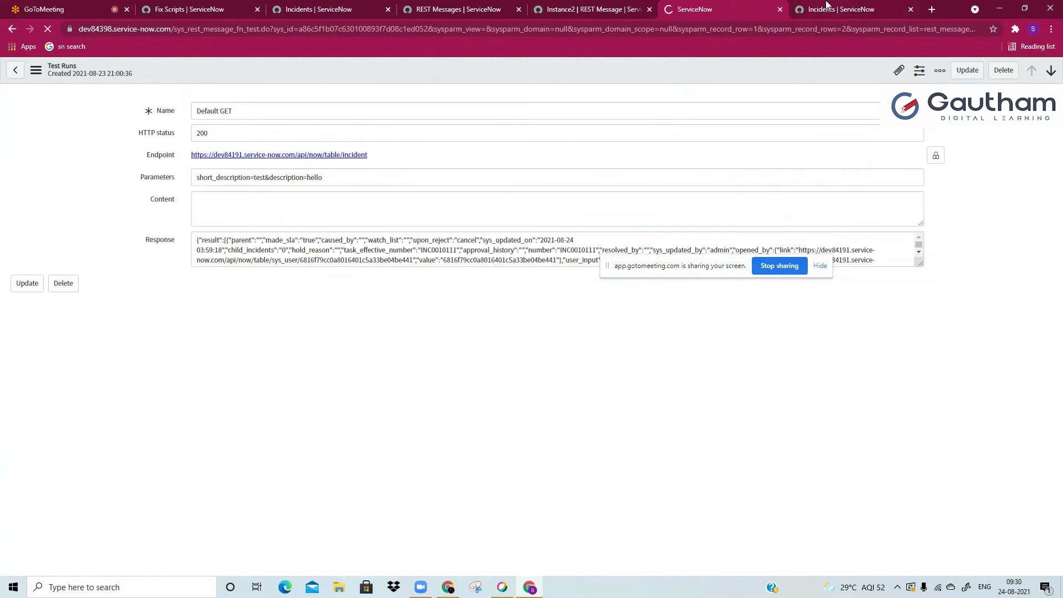
Step: Search the Default GET test response for incident numbers starting with INC0010
{"action": "left_click", "coordinate": [825, 8]}
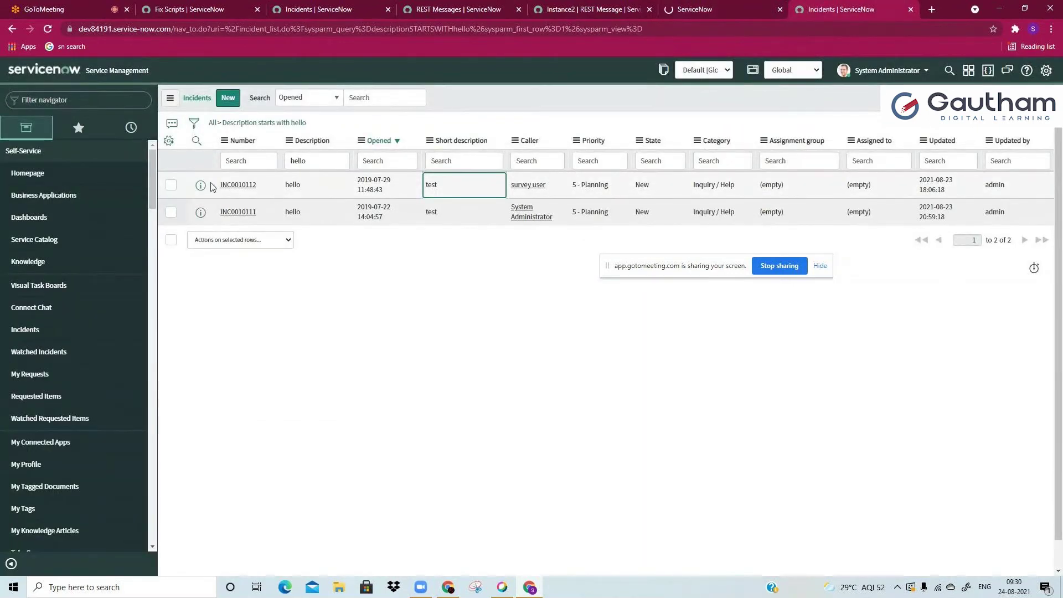
{"action": "left_click_drag", "start_coordinate": [213, 186], "coordinate": [246, 188]}
{"action": "left_click", "coordinate": [696, 7]}
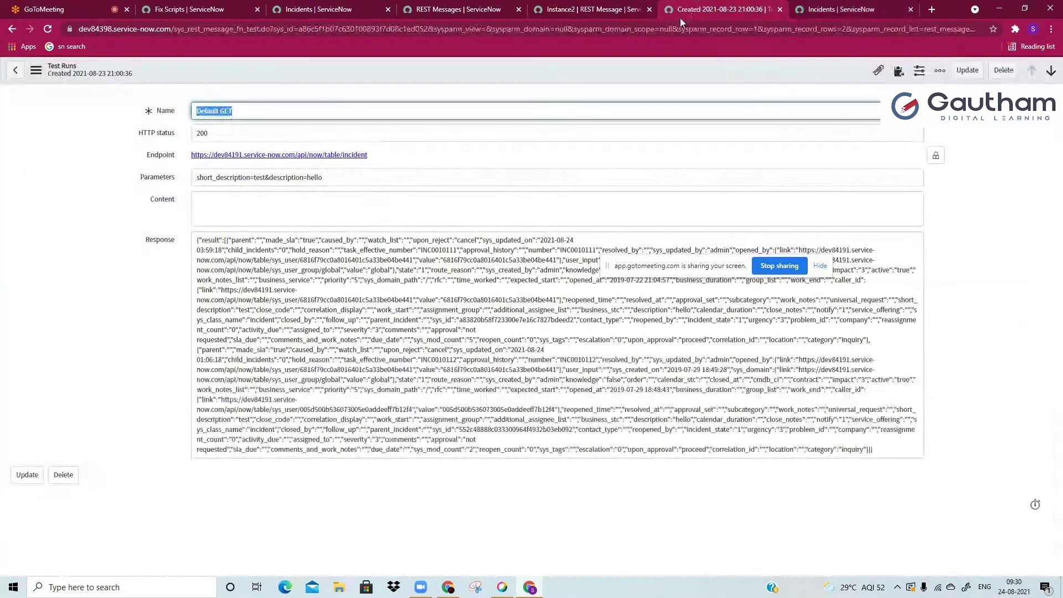
{"action": "key", "text": "ctrl+f"}
{"action": "type", "text": "INC0010"}
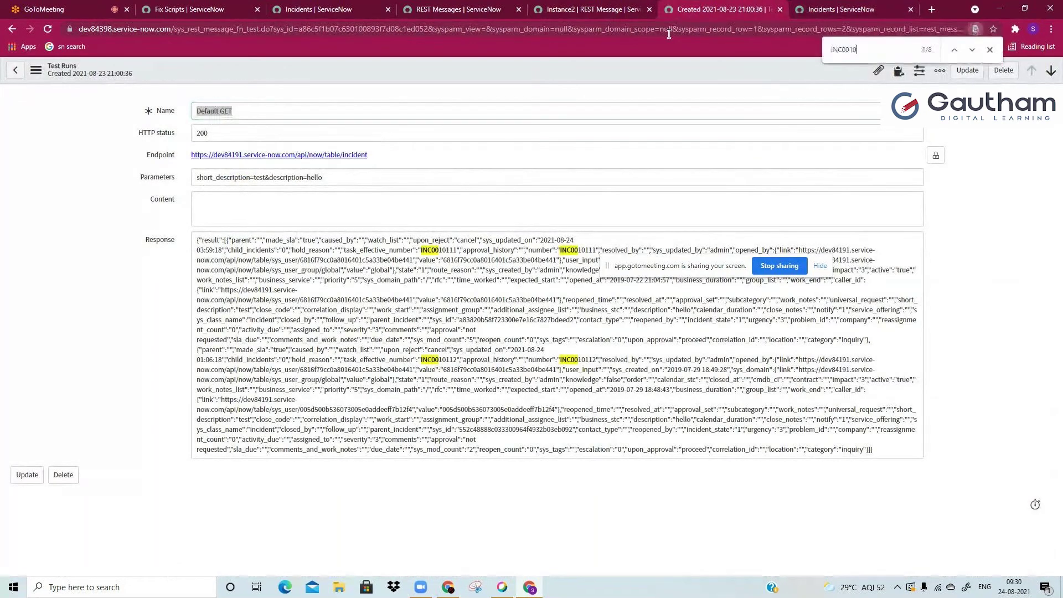
{"action": "double_click", "coordinate": [437, 250]}
{"action": "left_click", "coordinate": [447, 360]}
{"action": "left_click", "coordinate": [279, 180]}
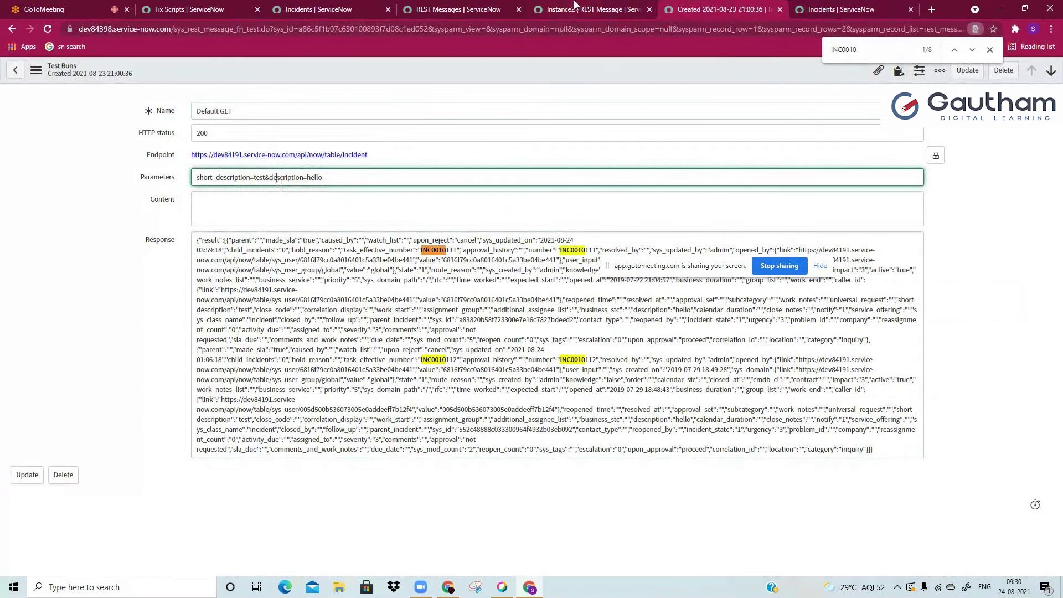
Step: Open the Default GET HTTP method form from the Instance2 REST message
{"action": "left_click", "coordinate": [574, 3]}
{"action": "left_click", "coordinate": [80, 478], "text": "ctrl"}
{"action": "left_click", "coordinate": [841, 7]}
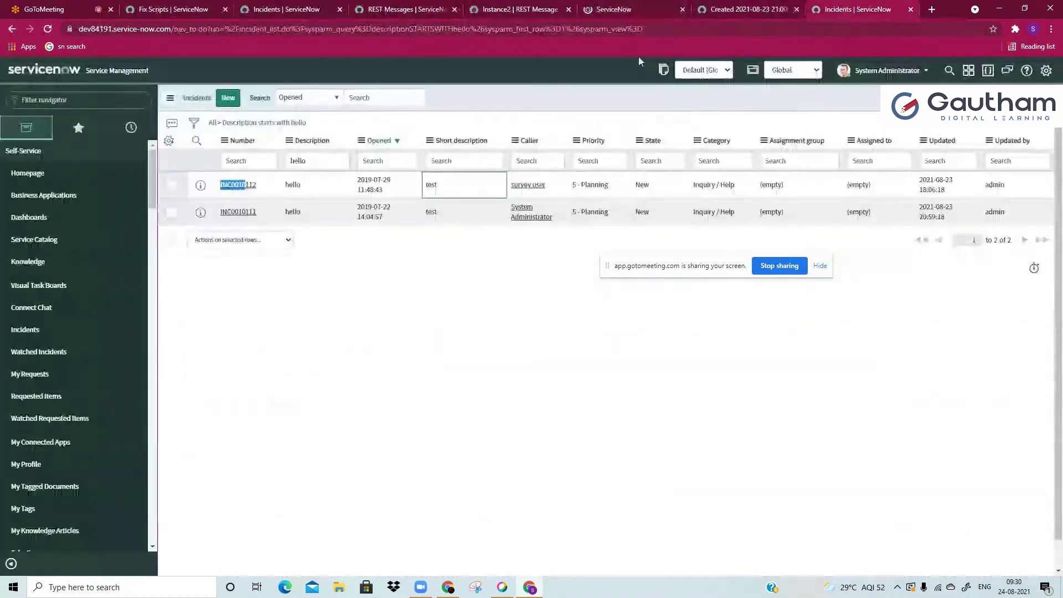
{"action": "left_click", "coordinate": [613, 9]}
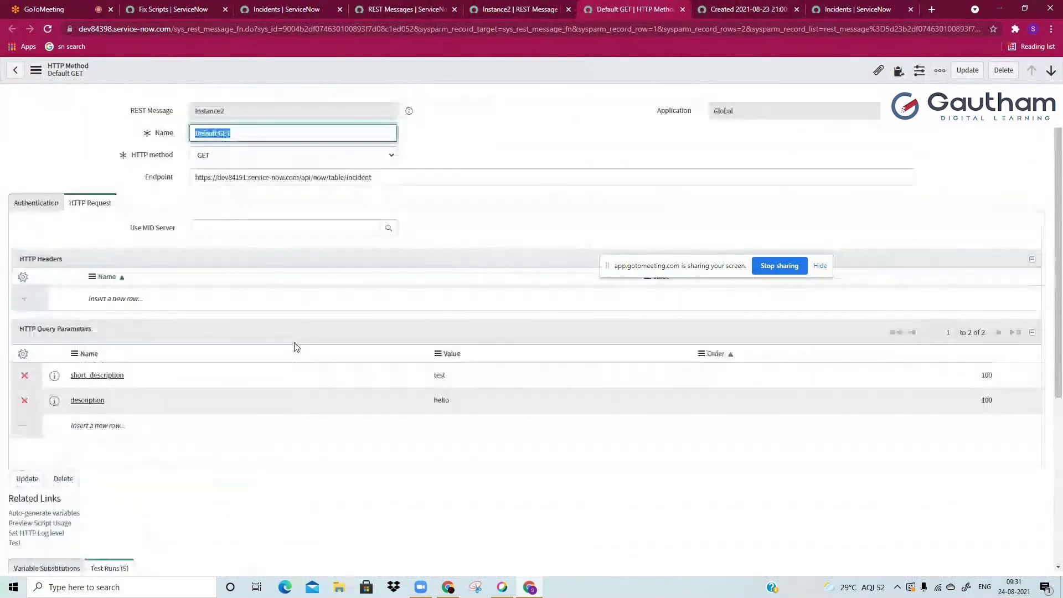
{"action": "left_click", "coordinate": [510, 176]}
{"action": "left_click", "coordinate": [482, 113]}
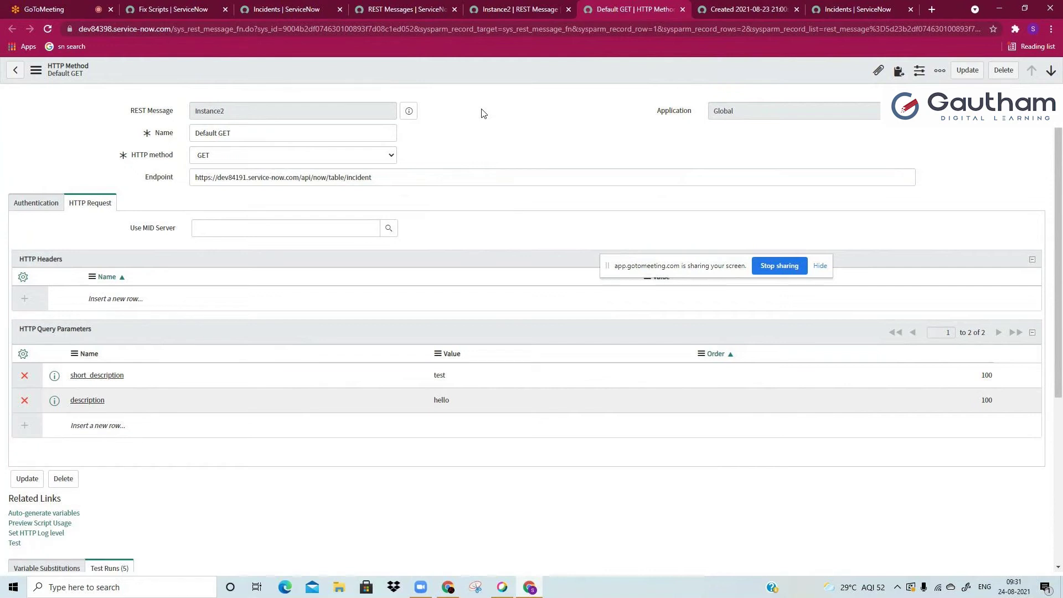
{"action": "scroll", "coordinate": [560, 126], "scroll_direction": "down", "scroll_amount": 2}
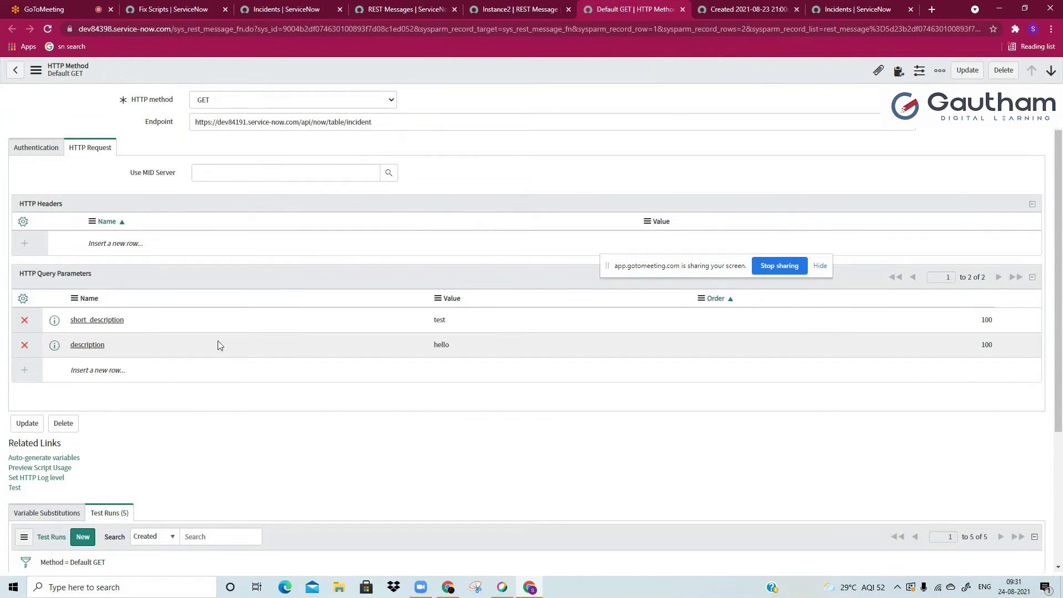
{"action": "left_click", "coordinate": [49, 469]}
{"action": "left_click", "coordinate": [70, 469]}
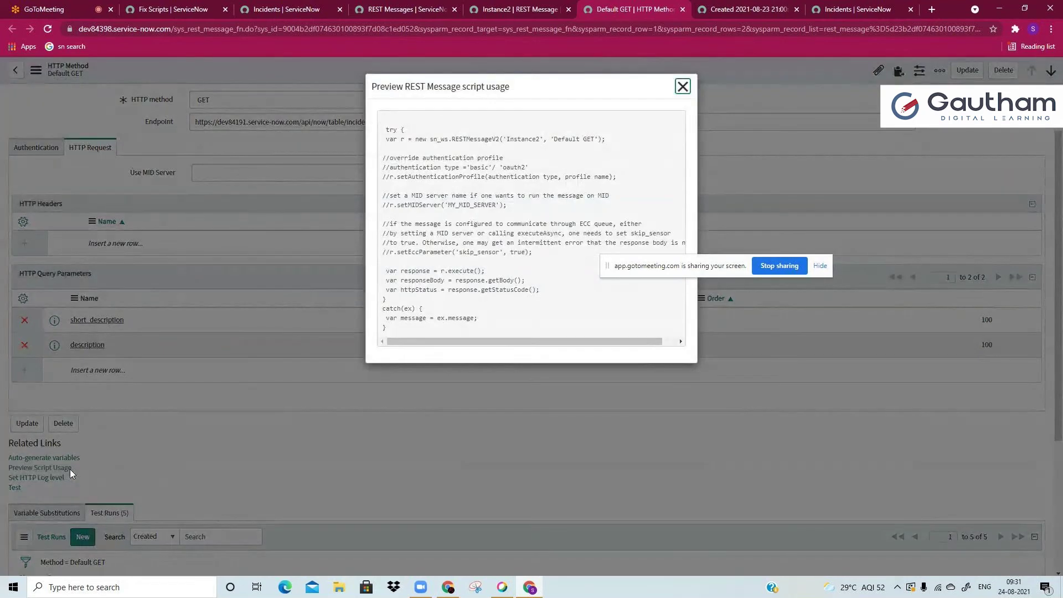
Step: Copy the Default GET script usage sample and start a new Fix Script named 'testt'
{"action": "left_click", "coordinate": [385, 129]}
{"action": "left_click_drag", "start_coordinate": [386, 129], "coordinate": [390, 335]}
{"action": "key", "text": "ctrl+c"}
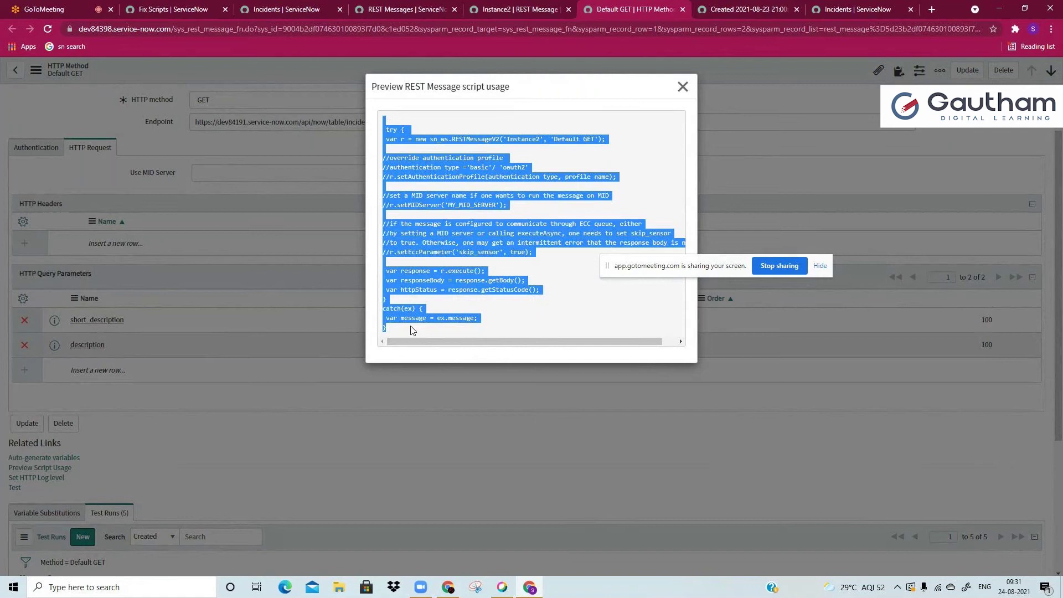
{"action": "left_click", "coordinate": [177, 8]}
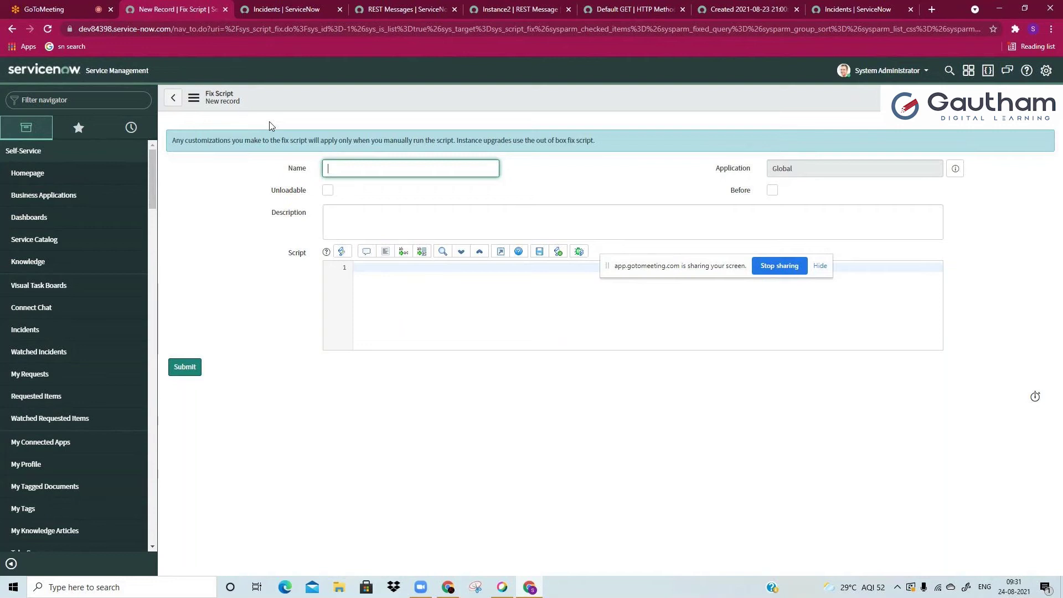
{"action": "type", "text": "testt"}
{"action": "left_click", "coordinate": [402, 326]}
{"action": "key", "text": "ctrl+v"}
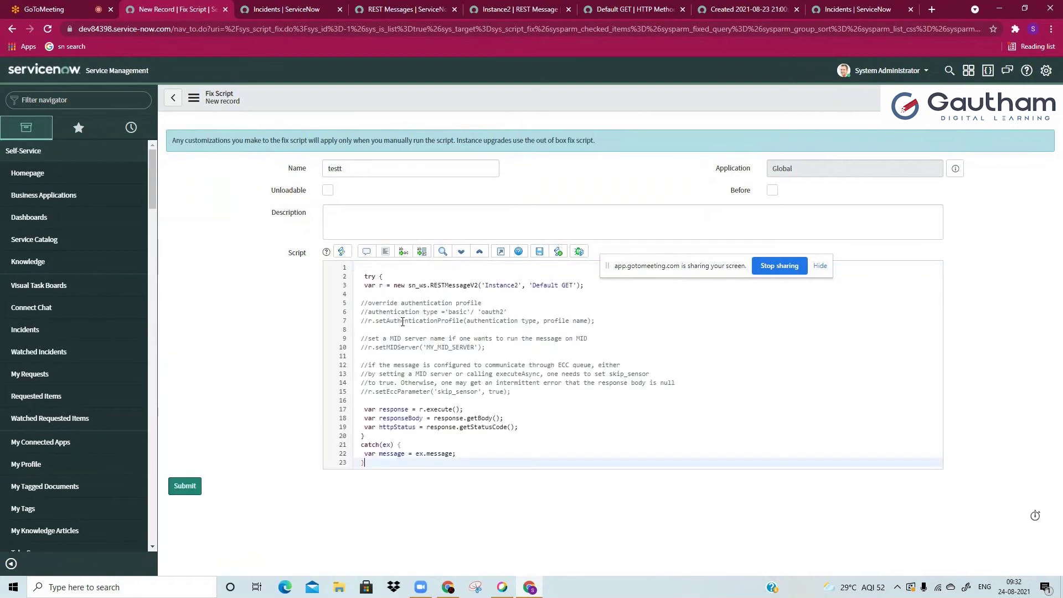
{"action": "left_click", "coordinate": [501, 253]}
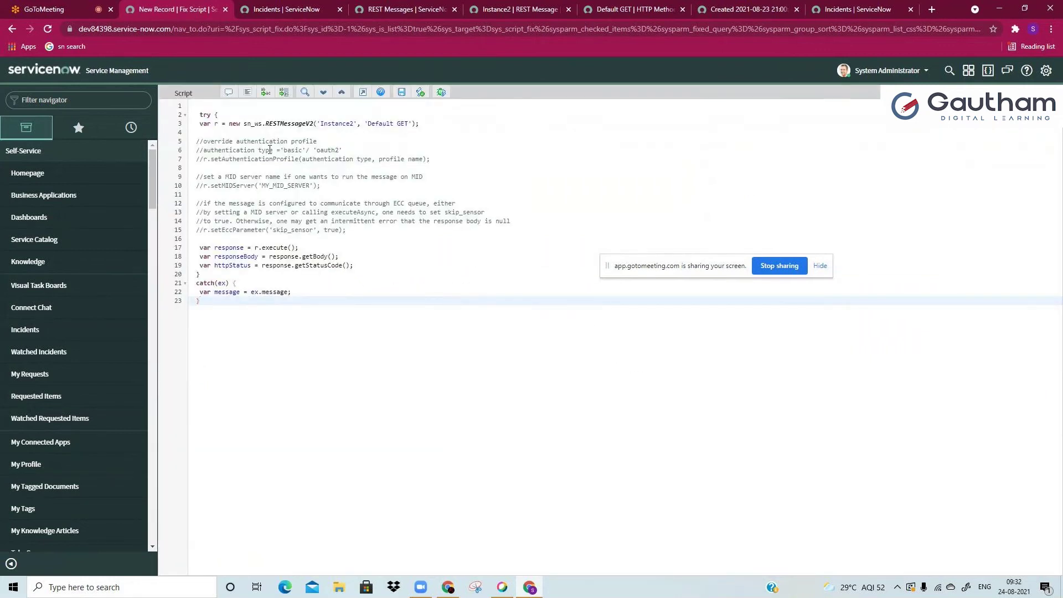
{"action": "left_click_drag", "start_coordinate": [254, 142], "coordinate": [304, 277]}
{"action": "left_click", "coordinate": [303, 276]}
{"action": "left_click_drag", "start_coordinate": [223, 114], "coordinate": [195, 113]}
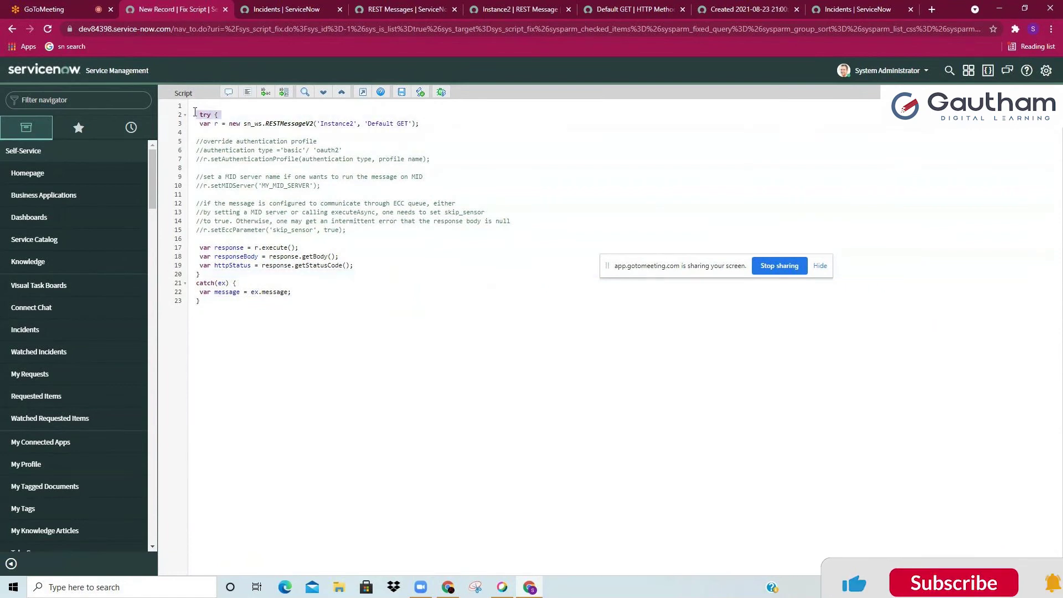
{"action": "left_click", "coordinate": [212, 275]}
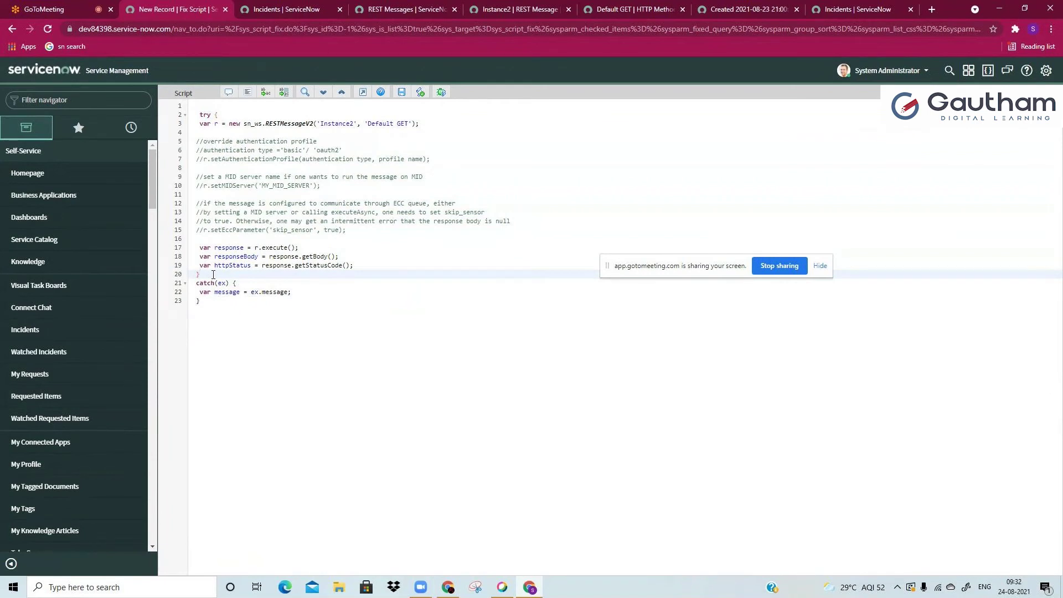
{"action": "left_click", "coordinate": [283, 125]}
{"action": "type", "text": "ggrged"}
{"action": "key", "text": "ctrl+z"}
{"action": "left_click", "coordinate": [315, 176]}
{"action": "left_click", "coordinate": [264, 227]}
{"action": "left_click", "coordinate": [263, 238]}
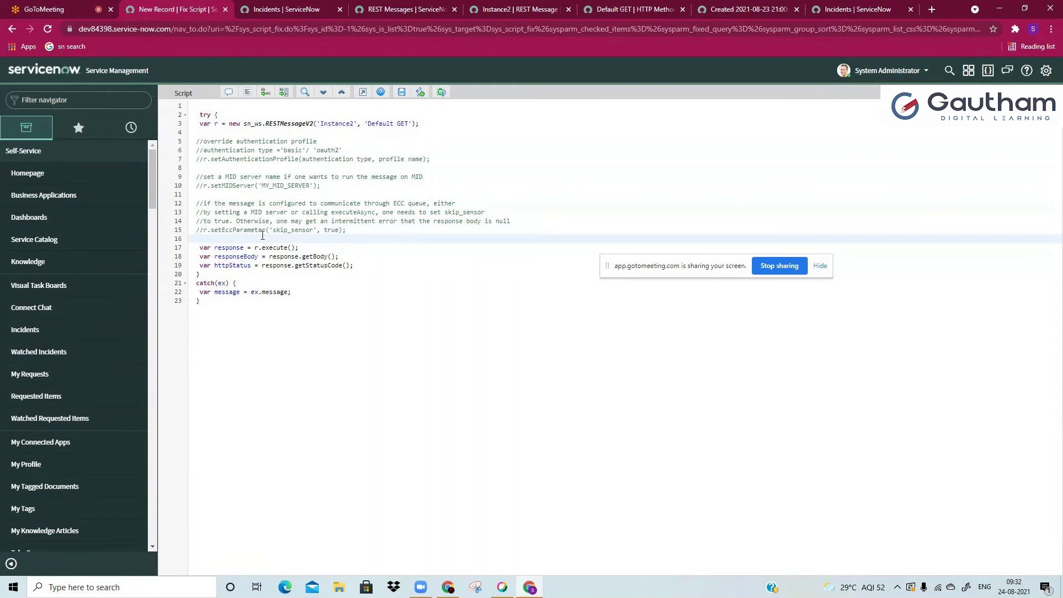
{"action": "left_click_drag", "start_coordinate": [191, 282], "coordinate": [211, 313]}
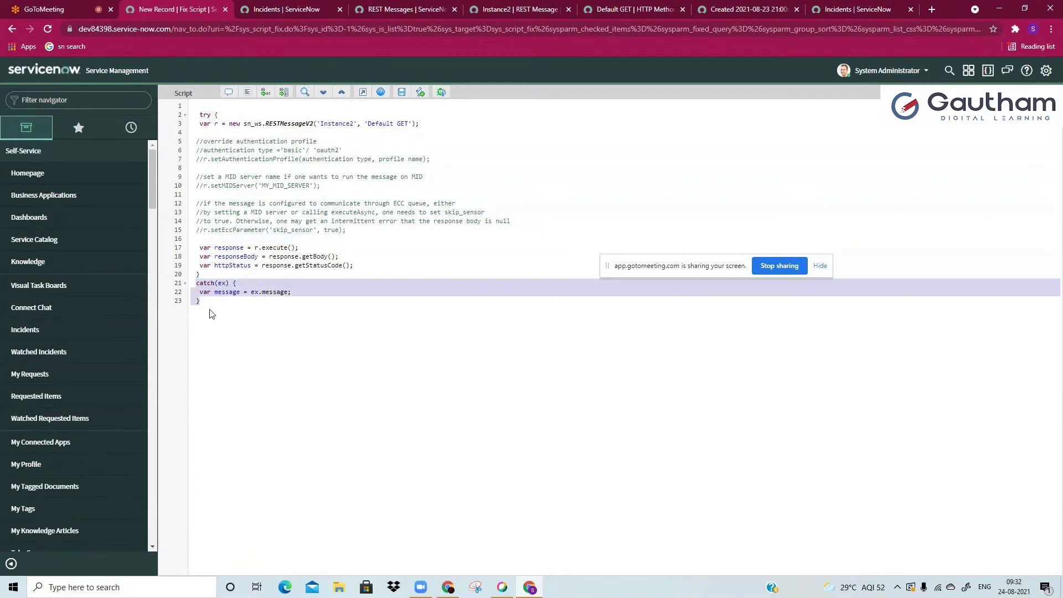
{"action": "left_click", "coordinate": [211, 313]}
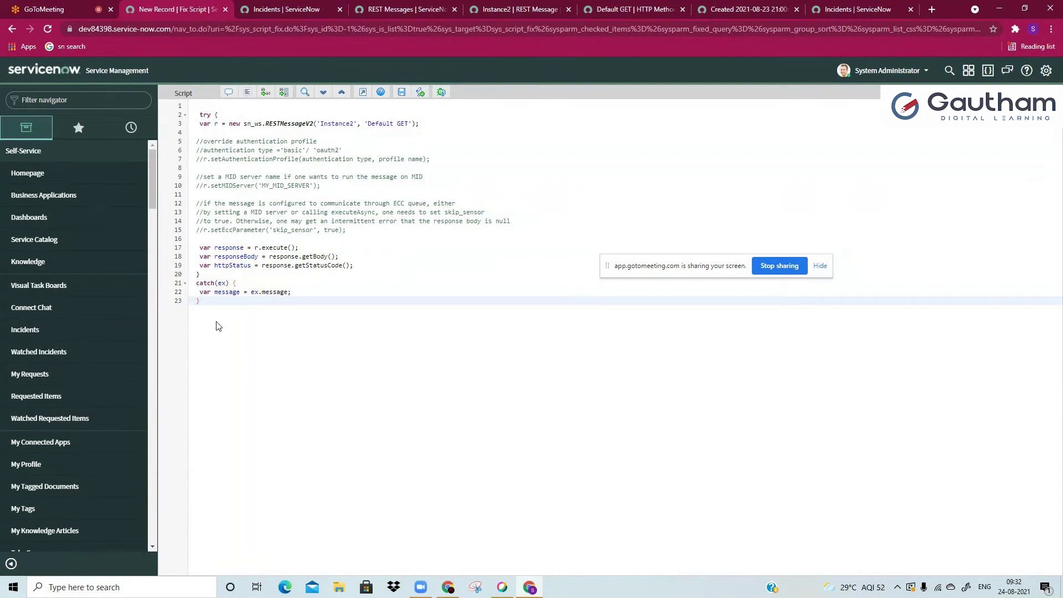
{"action": "left_click", "coordinate": [317, 294]}
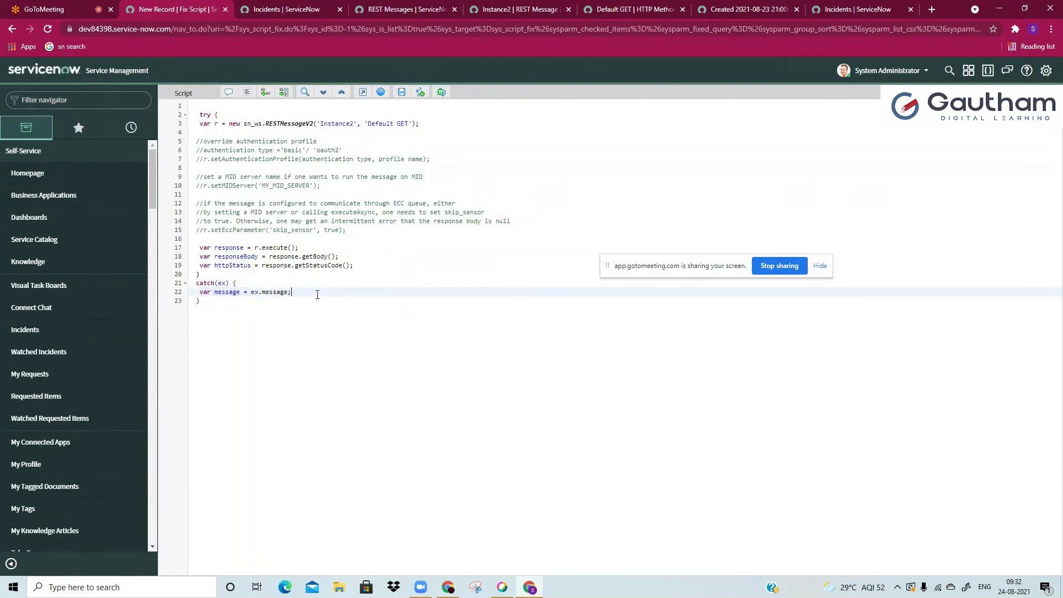
{"action": "left_click_drag", "start_coordinate": [195, 115], "coordinate": [228, 116]}
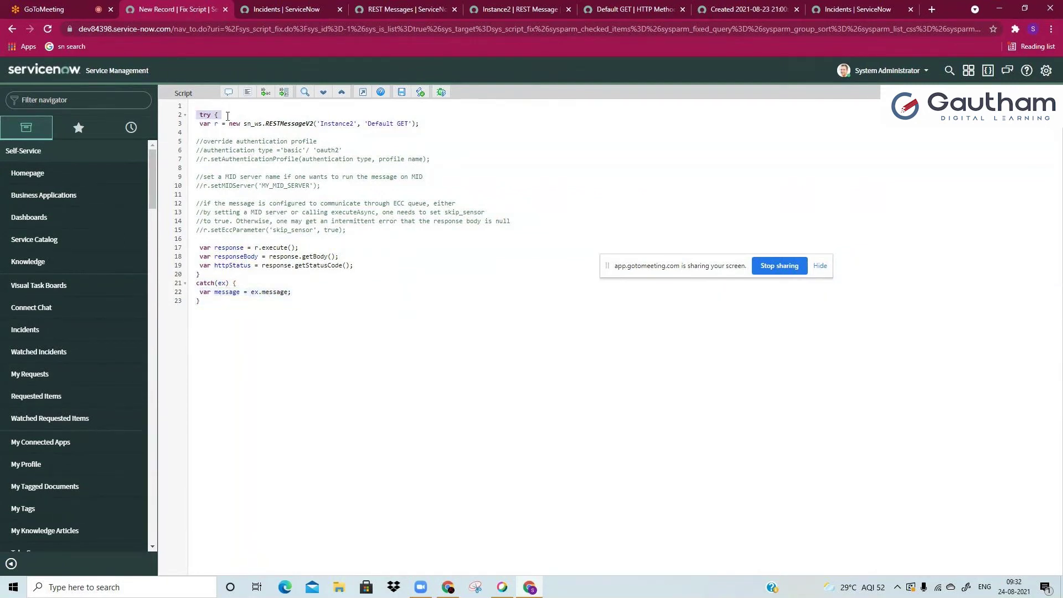
{"action": "left_click_drag", "start_coordinate": [193, 279], "coordinate": [210, 311]}
{"action": "left_click", "coordinate": [210, 315]}
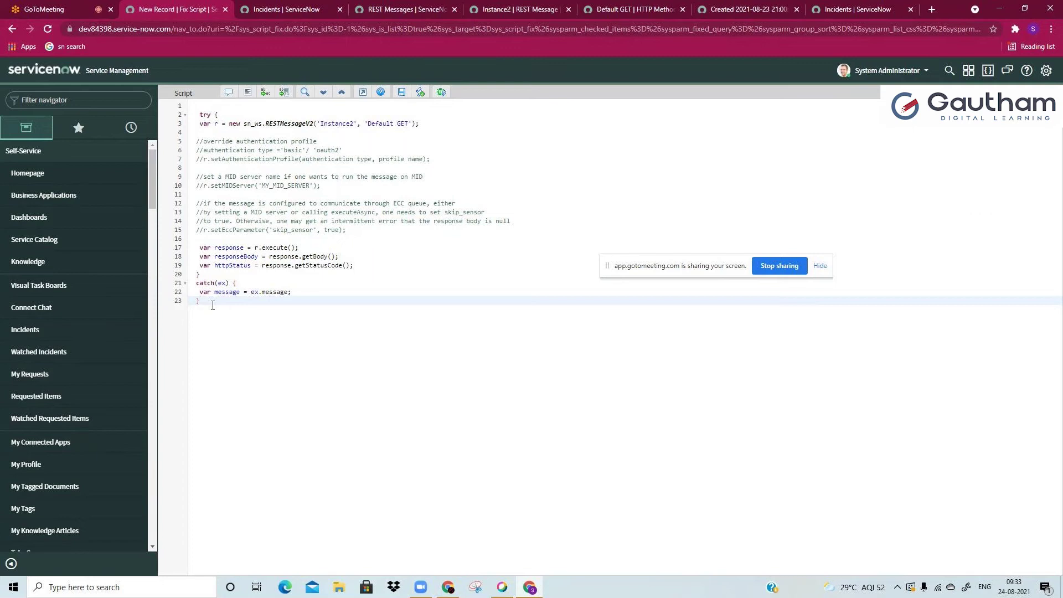
{"action": "left_click_drag", "start_coordinate": [203, 299], "coordinate": [197, 282]}
Step: Delete the catch block, the 'try {' line and its closing brace
{"action": "key", "text": "BackSpace"}
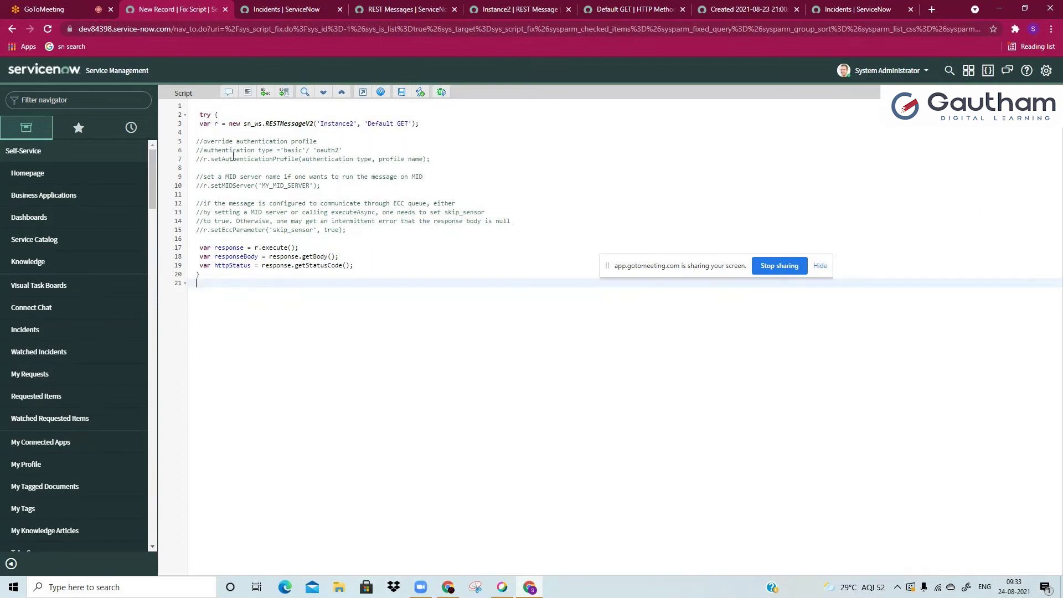
{"action": "left_click", "coordinate": [219, 114]}
{"action": "key", "text": "BackSpace"}
{"action": "key", "text": "BackSpace"}
{"action": "key", "text": "BackSpace"}
{"action": "key", "text": "BackSpace"}
{"action": "key", "text": "BackSpace"}
{"action": "left_click", "coordinate": [221, 277]}
{"action": "key", "text": "BackSpace"}
Step: Review the line 3 RESTMessageV2 call with its 'Instance2' and 'Default GET' arguments
{"action": "left_click_drag", "start_coordinate": [199, 127], "coordinate": [249, 299]}
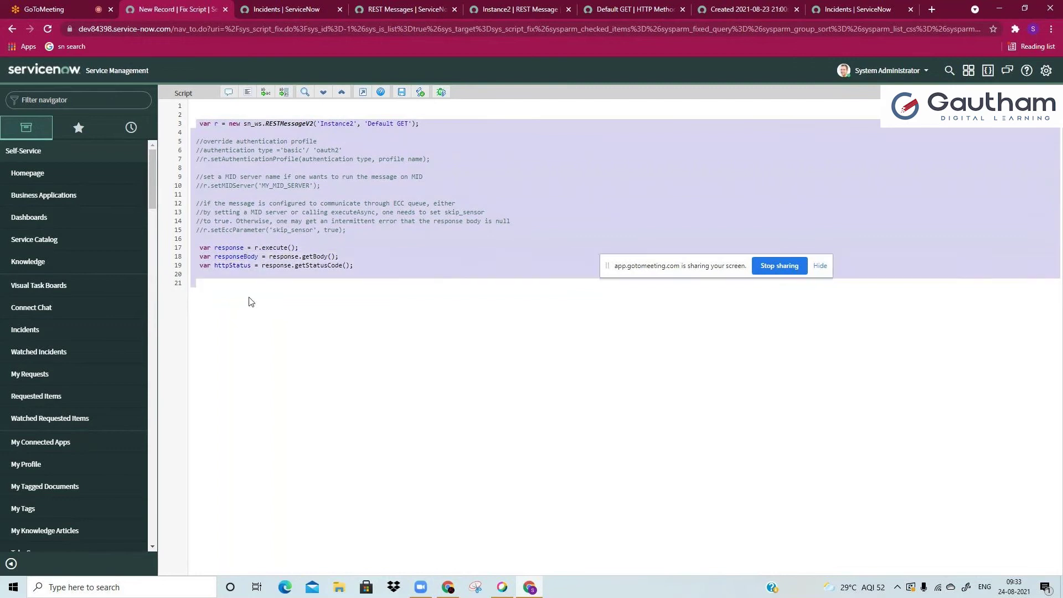
{"action": "left_click", "coordinate": [249, 299]}
{"action": "left_click", "coordinate": [277, 123]}
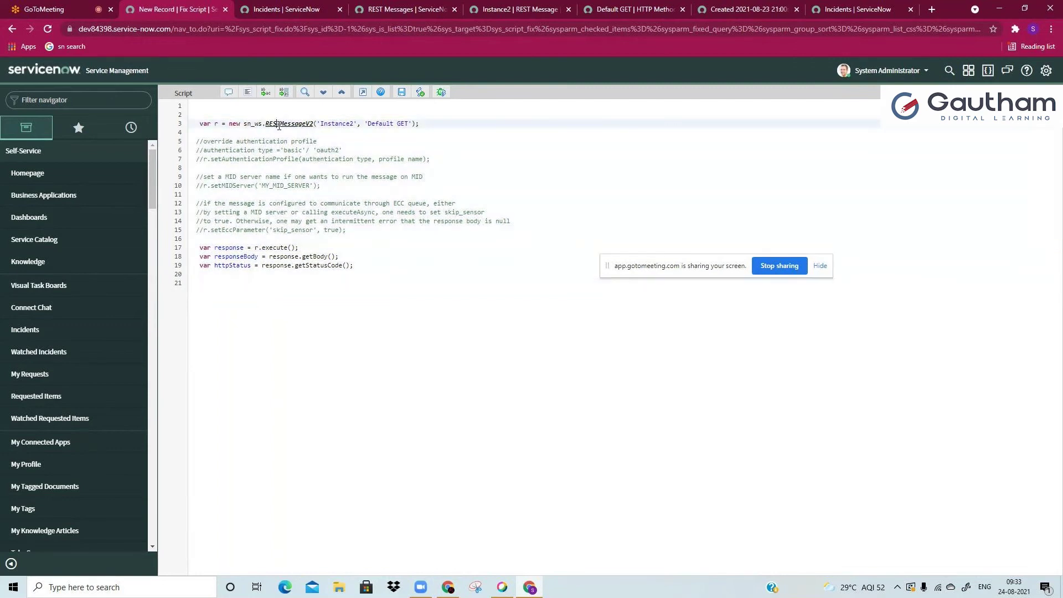
{"action": "double_click", "coordinate": [235, 124]}
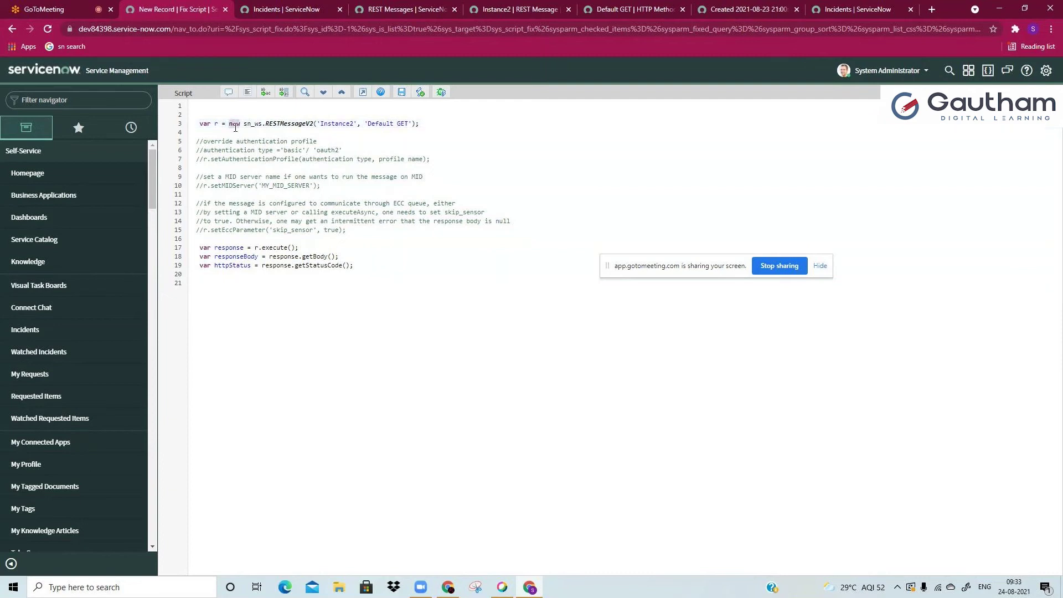
{"action": "left_click", "coordinate": [282, 123]}
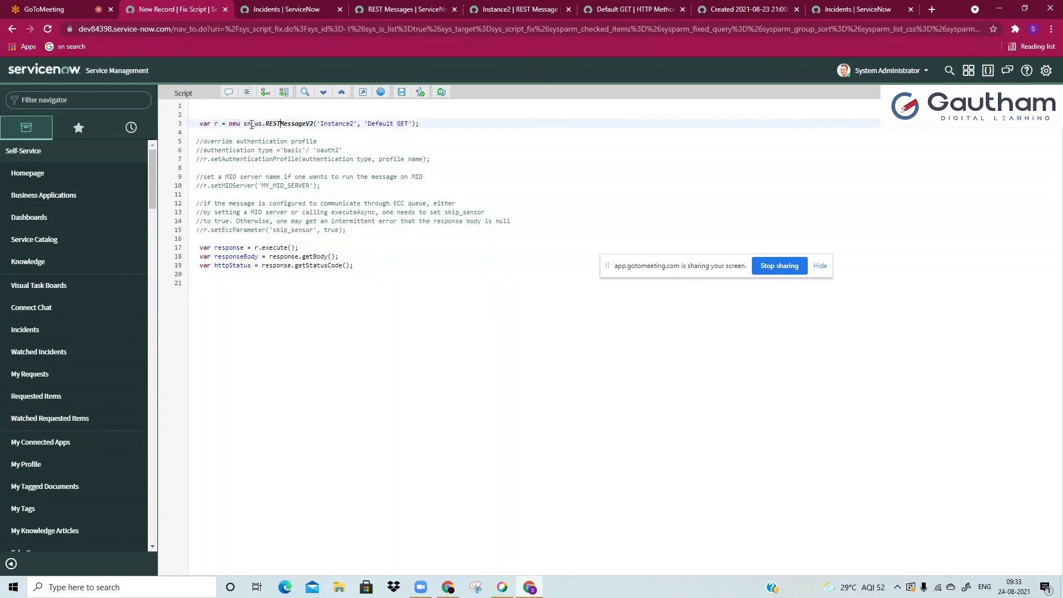
{"action": "right_click", "coordinate": [284, 125]}
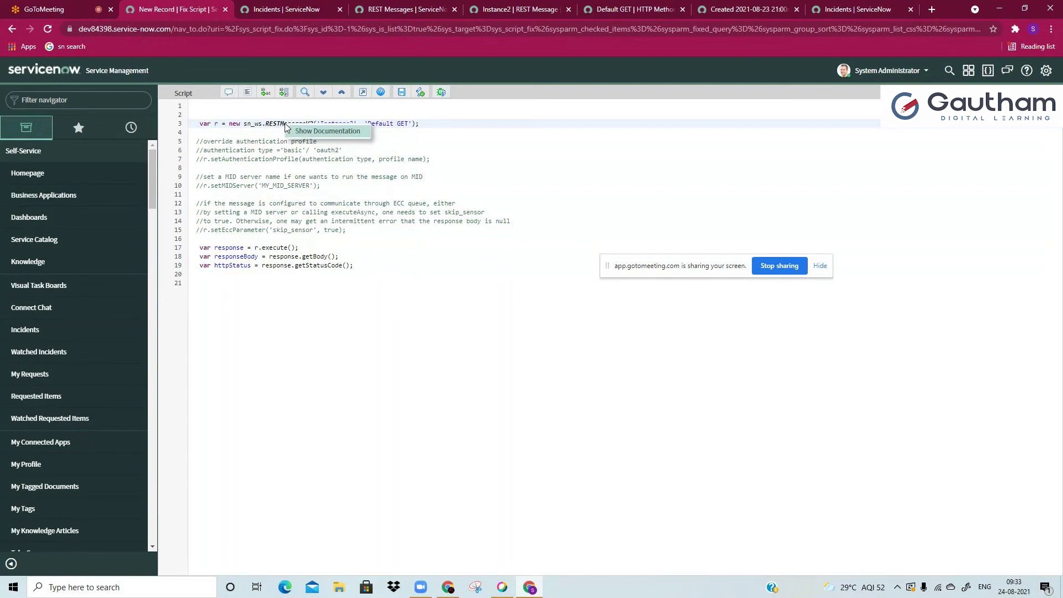
{"action": "left_click", "coordinate": [270, 151]}
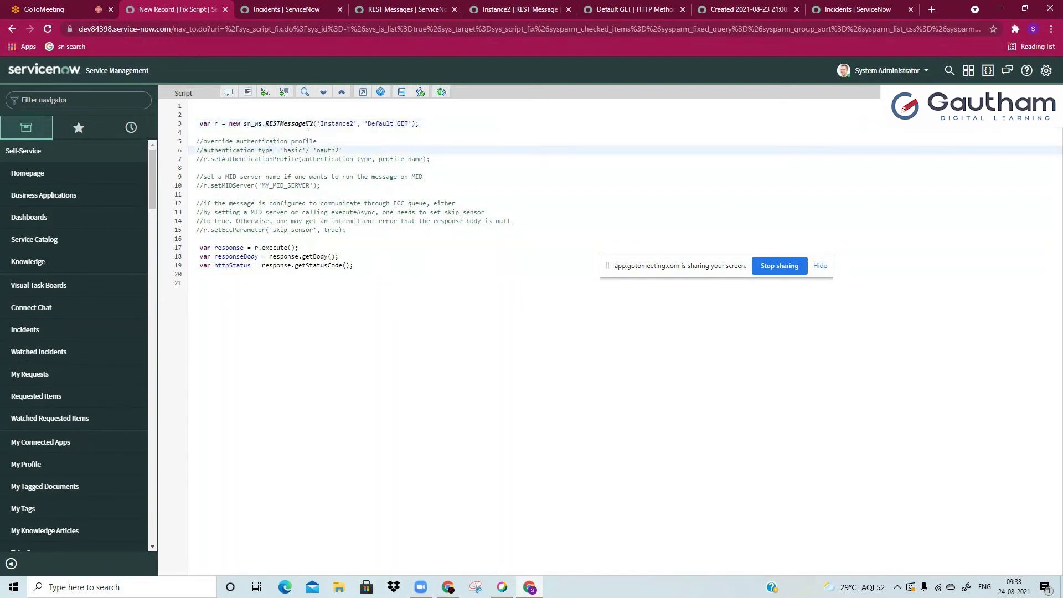
{"action": "double_click", "coordinate": [336, 123]}
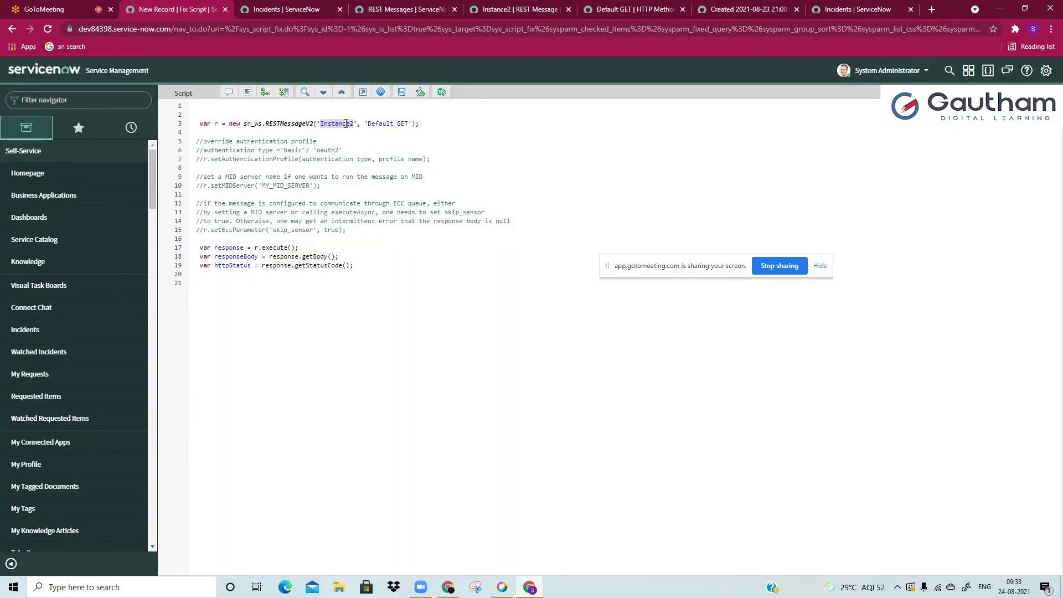
{"action": "double_click", "coordinate": [344, 124]}
{"action": "left_click_drag", "start_coordinate": [366, 124], "coordinate": [408, 124]}
{"action": "left_click", "coordinate": [404, 124]}
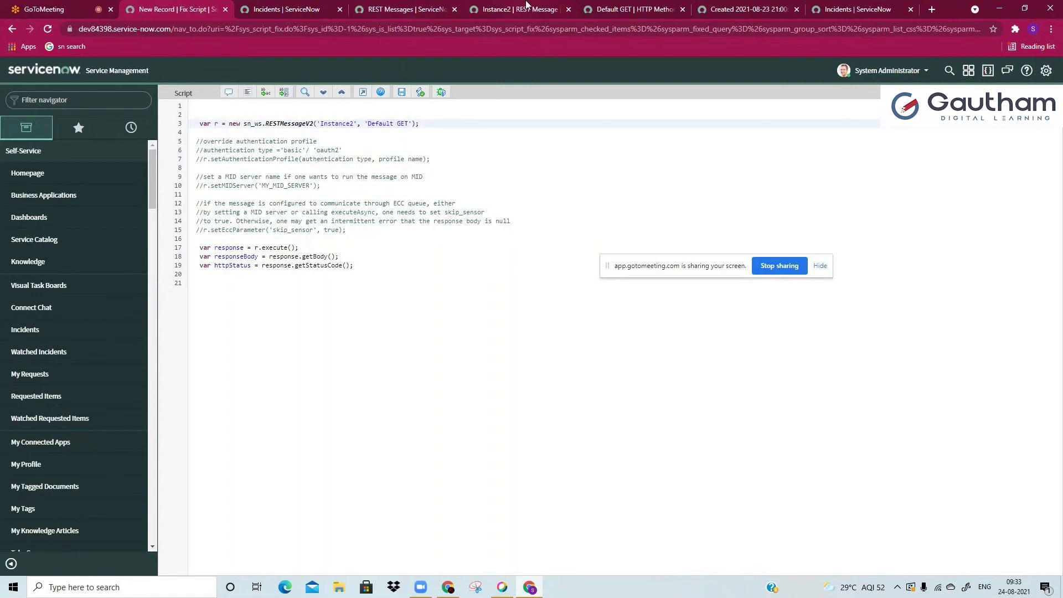
Step: Check the Default GET method name on the Instance2 REST message record
{"action": "left_click", "coordinate": [523, 8]}
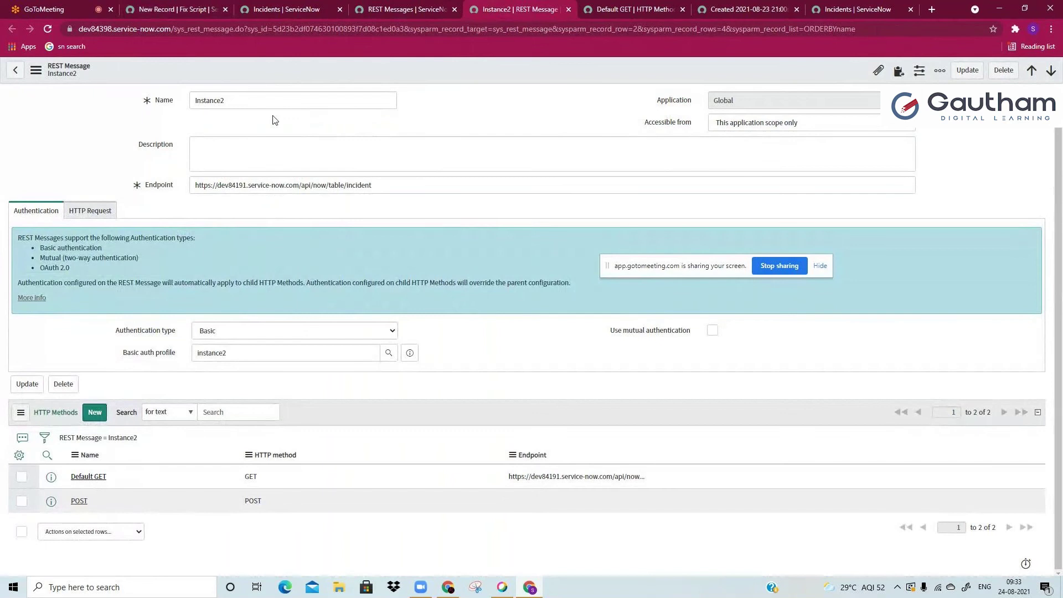
{"action": "double_click", "coordinate": [99, 487]}
{"action": "left_click", "coordinate": [159, 492]}
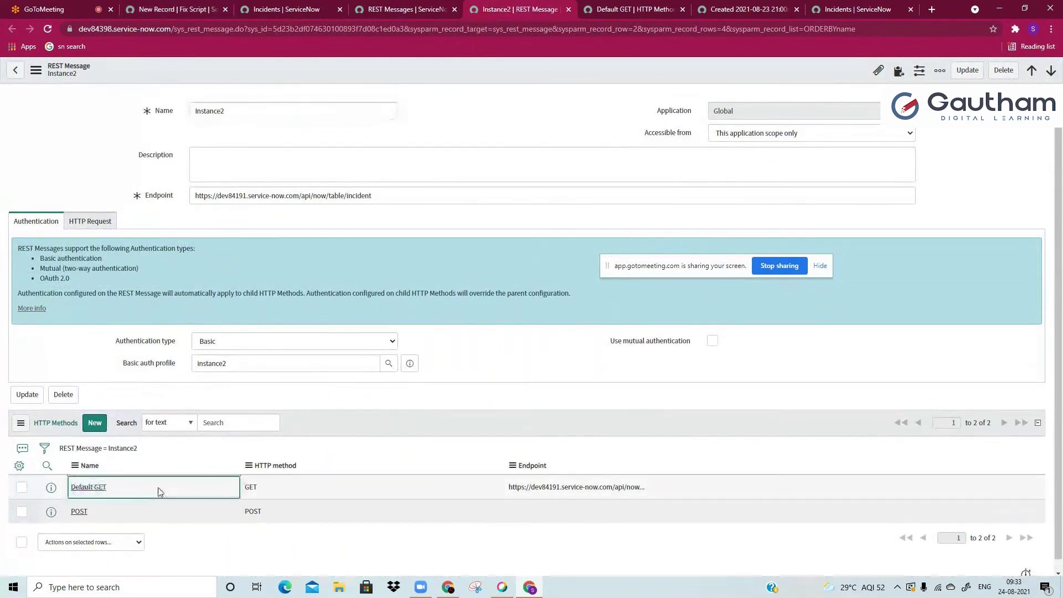
{"action": "double_click", "coordinate": [159, 491]}
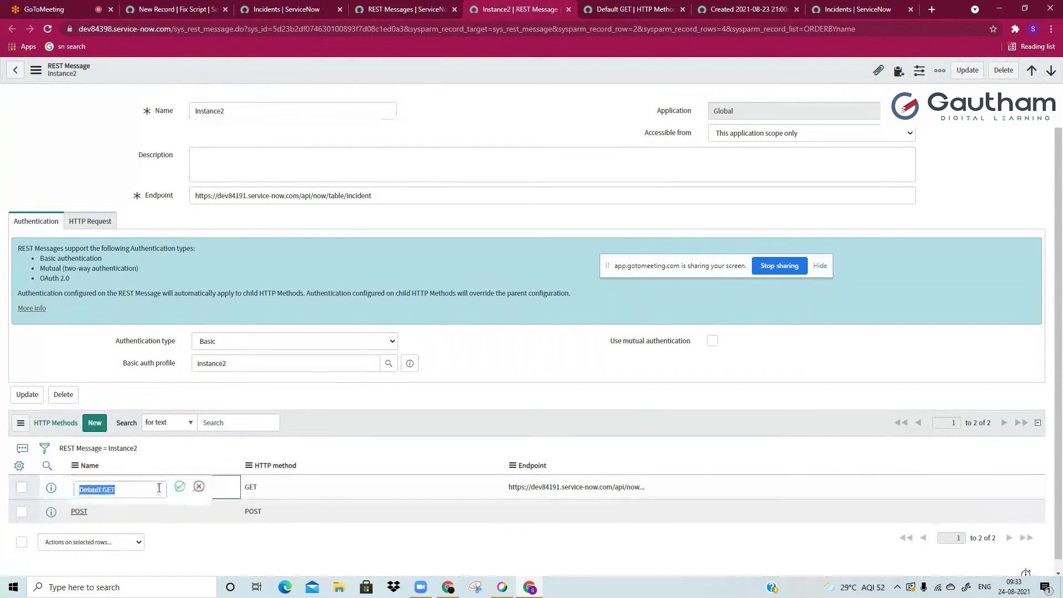
{"action": "left_click", "coordinate": [153, 11]}
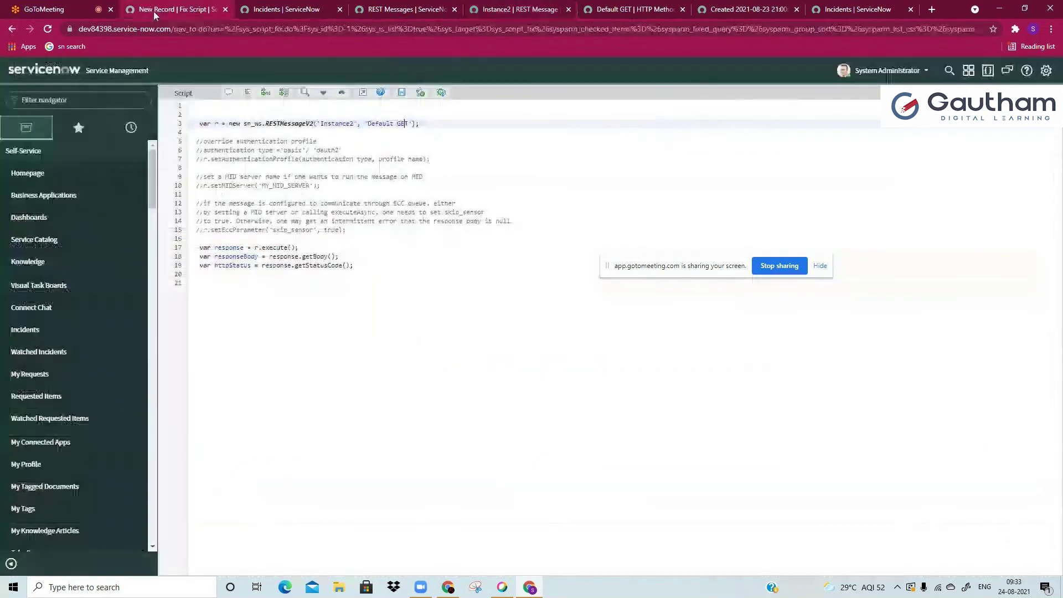
{"action": "left_click", "coordinate": [368, 124]}
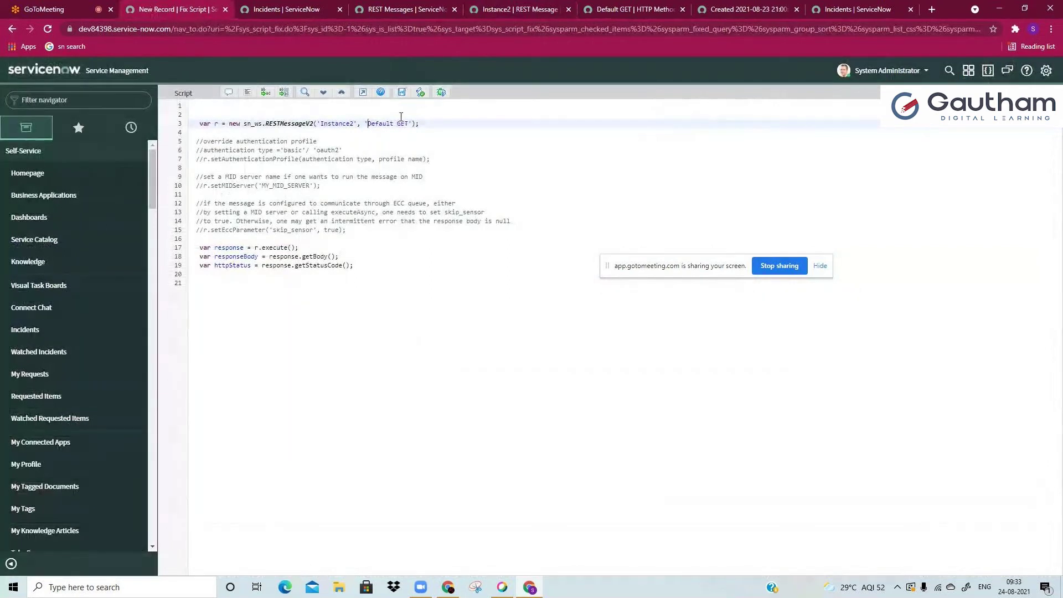
Step: Review the override authentication comment lines 5–15 in the script
{"action": "left_click", "coordinate": [391, 144]}
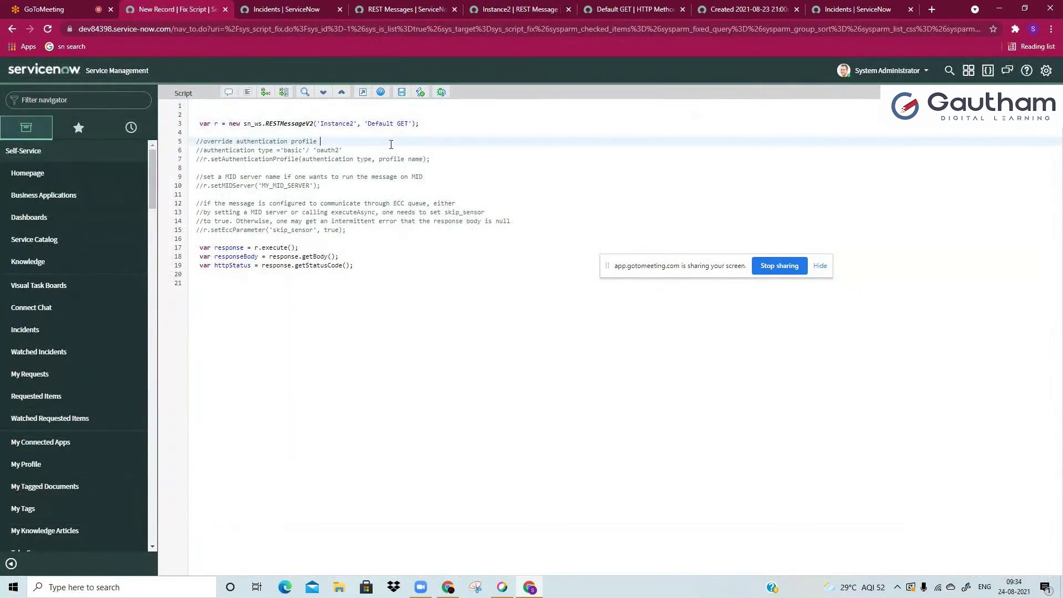
{"action": "left_click_drag", "start_coordinate": [210, 143], "coordinate": [378, 234]}
{"action": "left_click", "coordinate": [366, 239]}
{"action": "left_click", "coordinate": [196, 142]}
{"action": "left_click", "coordinate": [379, 232]}
{"action": "left_click_drag", "start_coordinate": [264, 140], "coordinate": [263, 160]}
{"action": "left_click", "coordinate": [271, 160]}
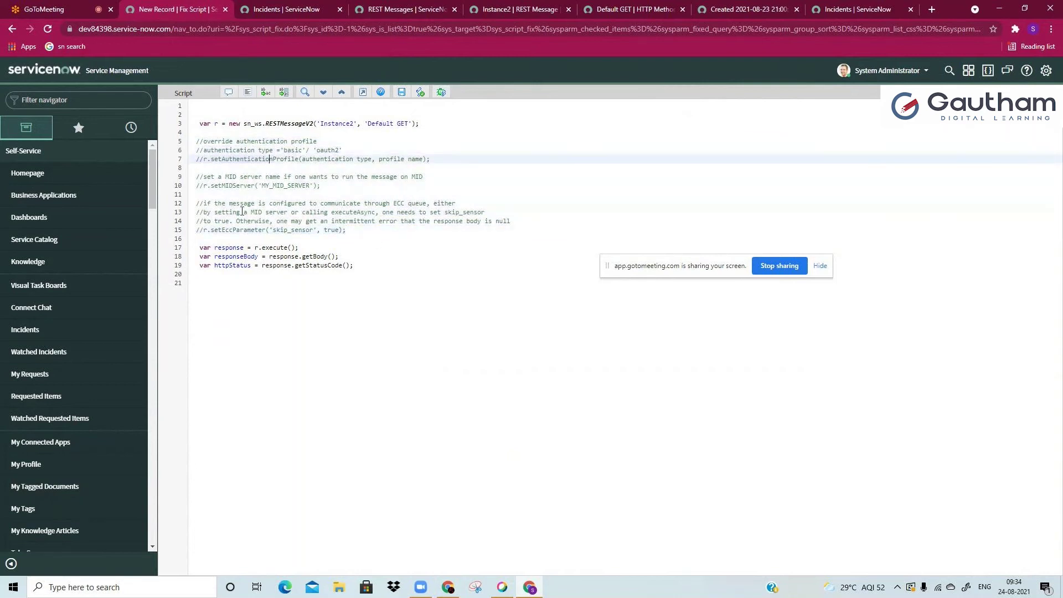
{"action": "left_click", "coordinate": [242, 275]}
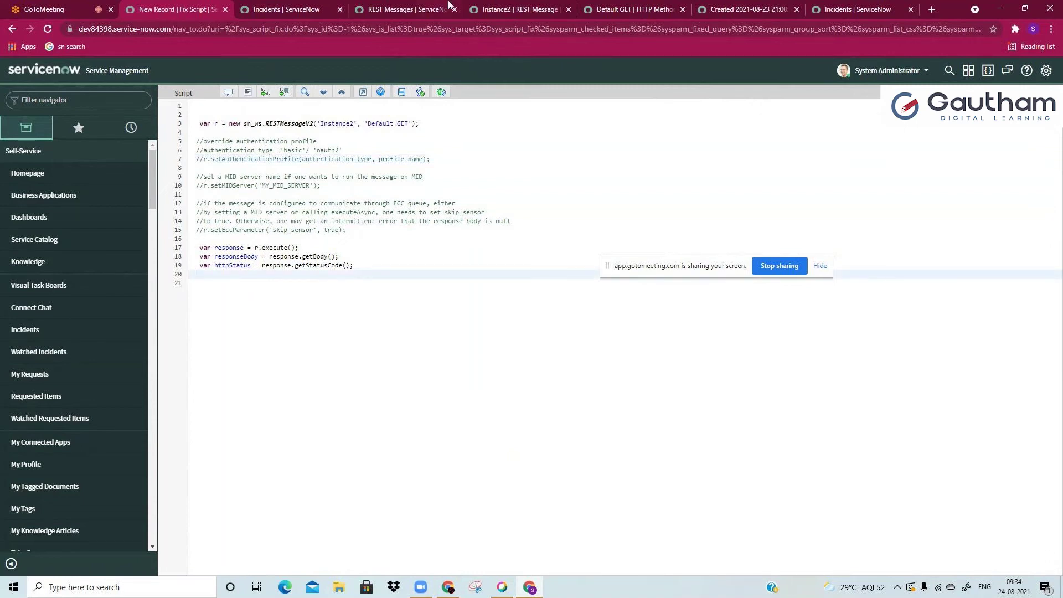
Step: Close the script usage preview and review the execute, response and httpStatus lines
{"action": "left_click", "coordinate": [469, 7]}
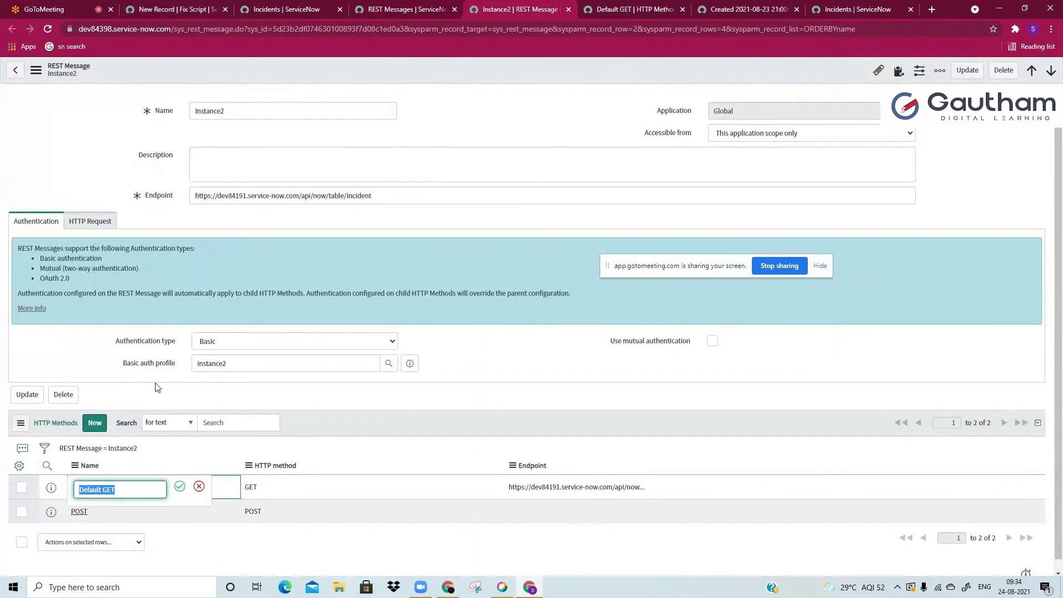
{"action": "key", "text": "ctrl+Tab"}
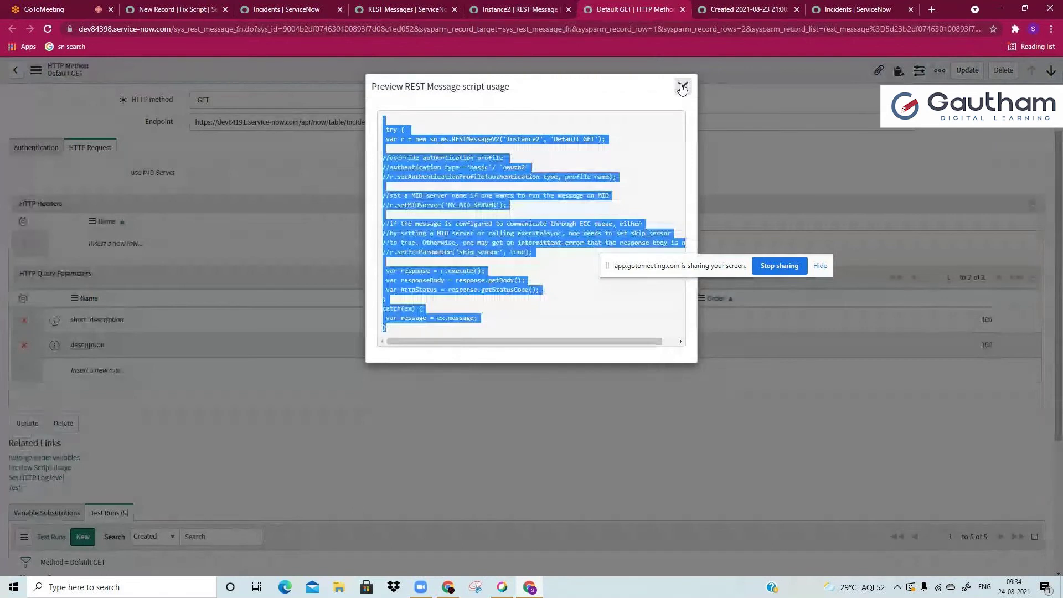
{"action": "left_click", "coordinate": [682, 87]}
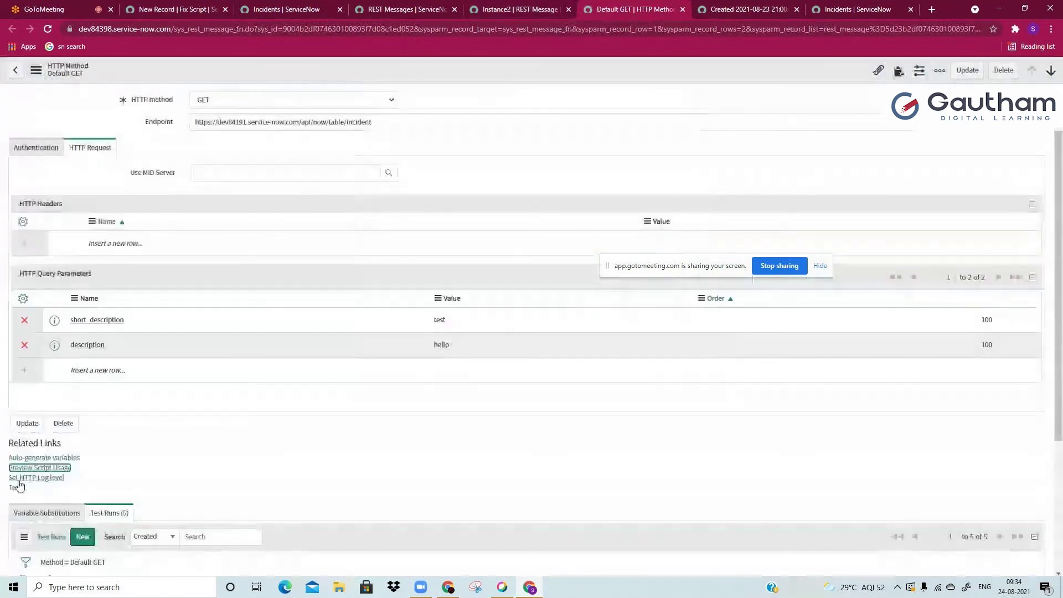
{"action": "key", "text": "ctrl+2"}
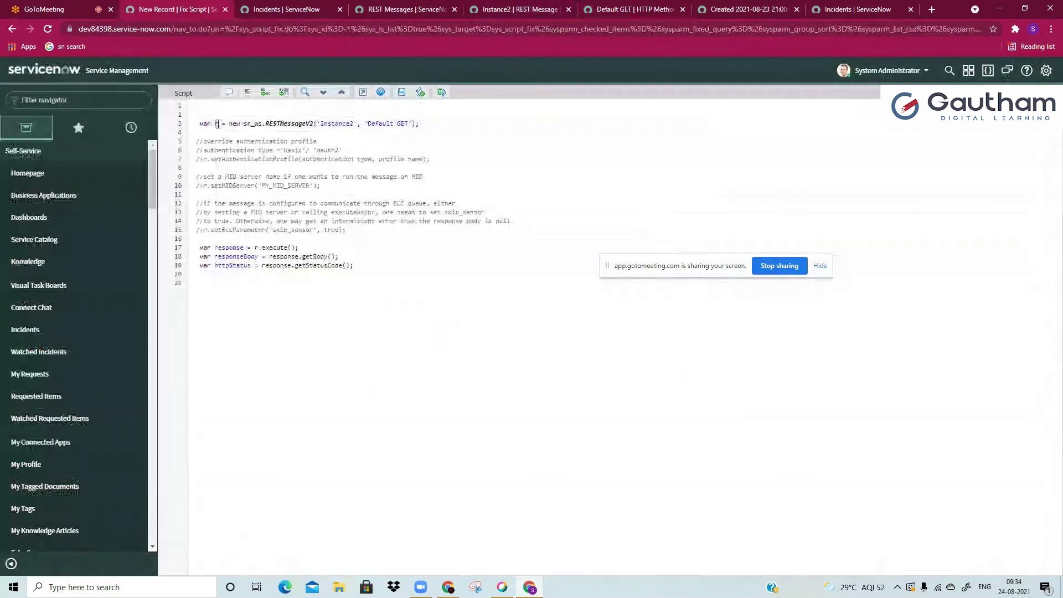
{"action": "left_click_drag", "start_coordinate": [252, 124], "coordinate": [326, 137]}
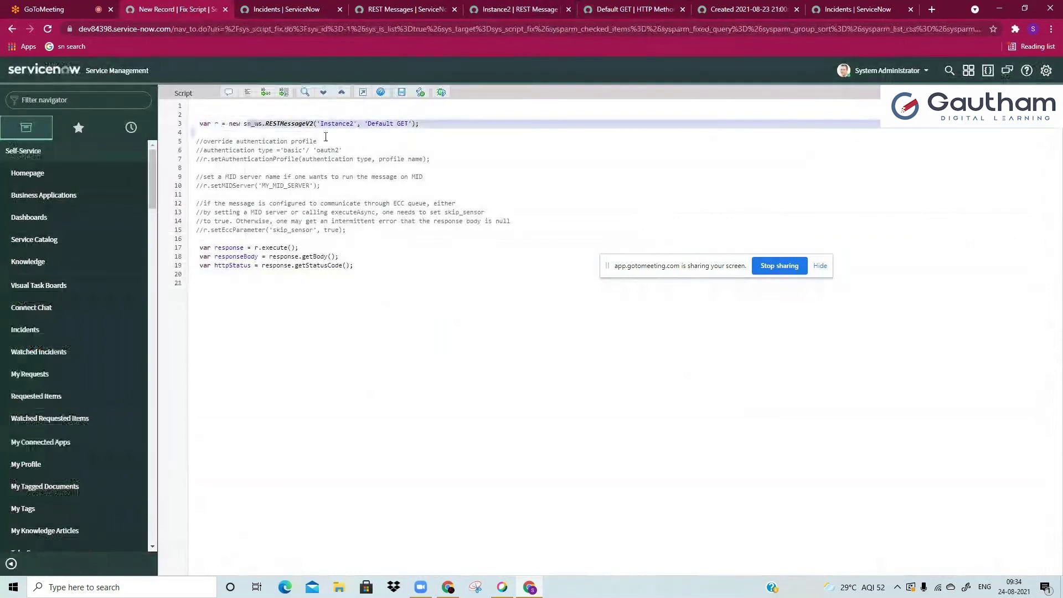
{"action": "double_click", "coordinate": [269, 246]}
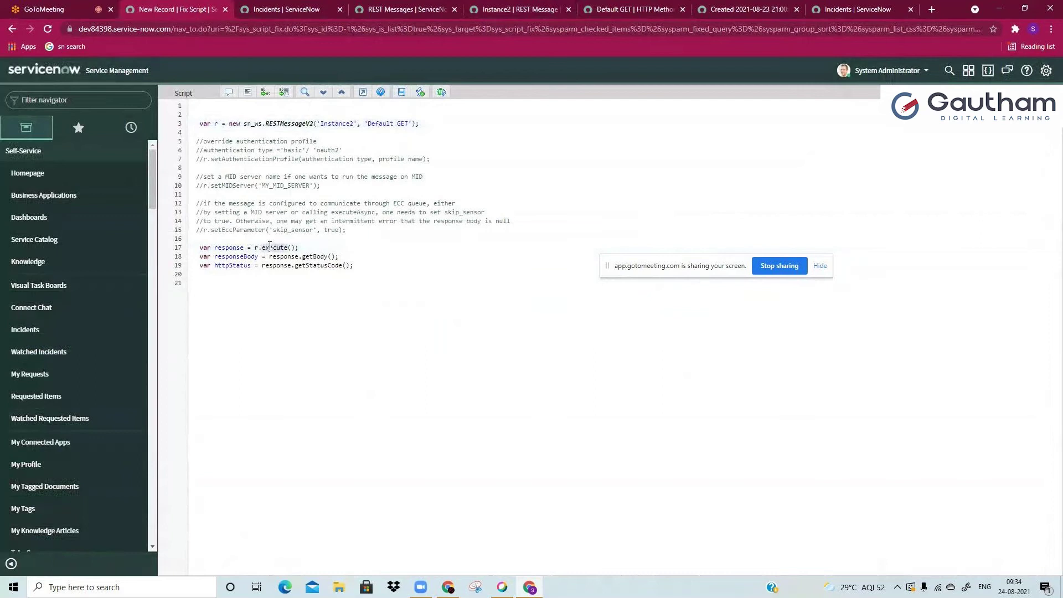
{"action": "double_click", "coordinate": [241, 247]}
{"action": "double_click", "coordinate": [230, 266]}
Step: Add a gs.log line printing ' my responseBody isss ' plus responseBody below line 19
{"action": "left_click", "coordinate": [364, 266]}
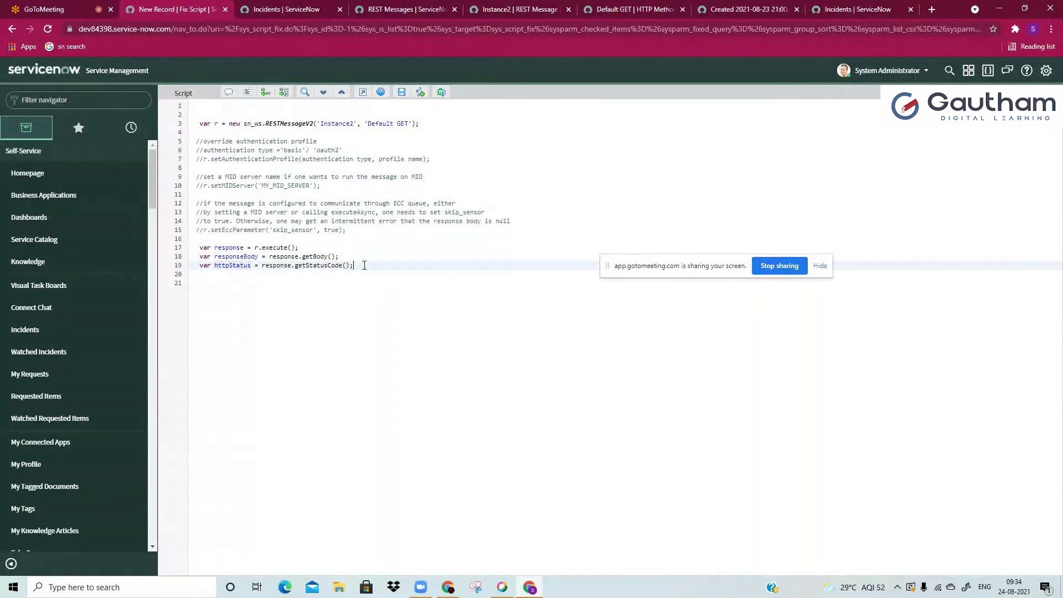
{"action": "key", "text": "Return"}
{"action": "key", "text": "Return"}
{"action": "type", "text": "gs.log("}
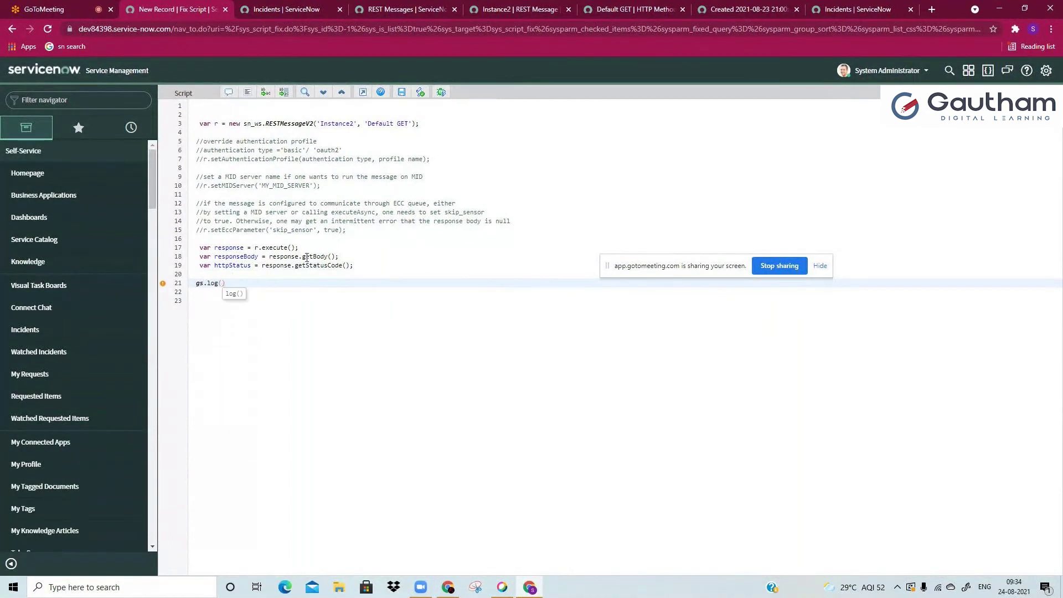
{"action": "double_click", "coordinate": [257, 256]}
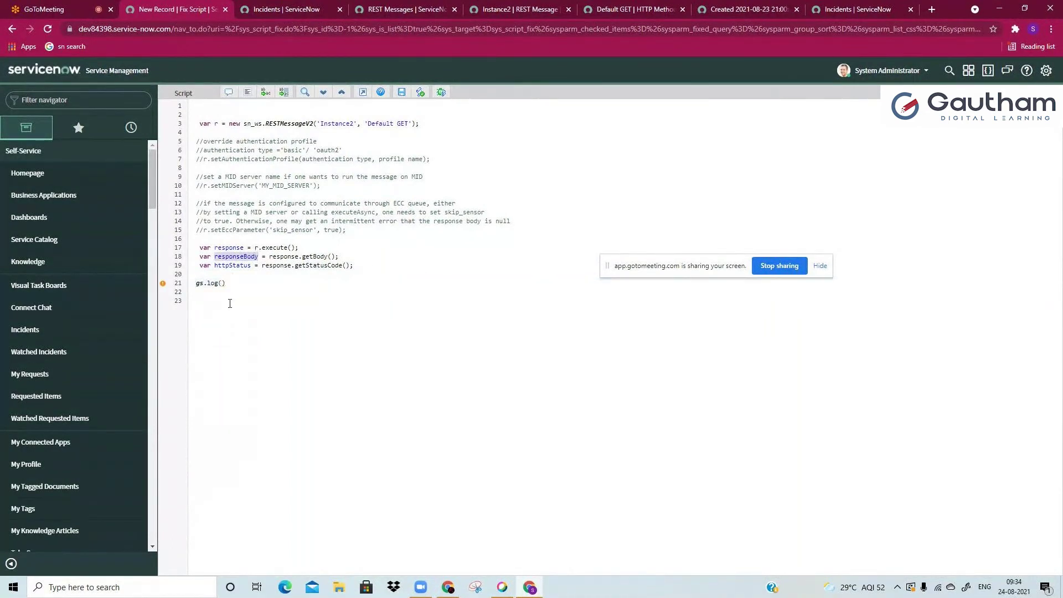
{"action": "left_click", "coordinate": [223, 284]}
{"action": "type", "text": "'"}
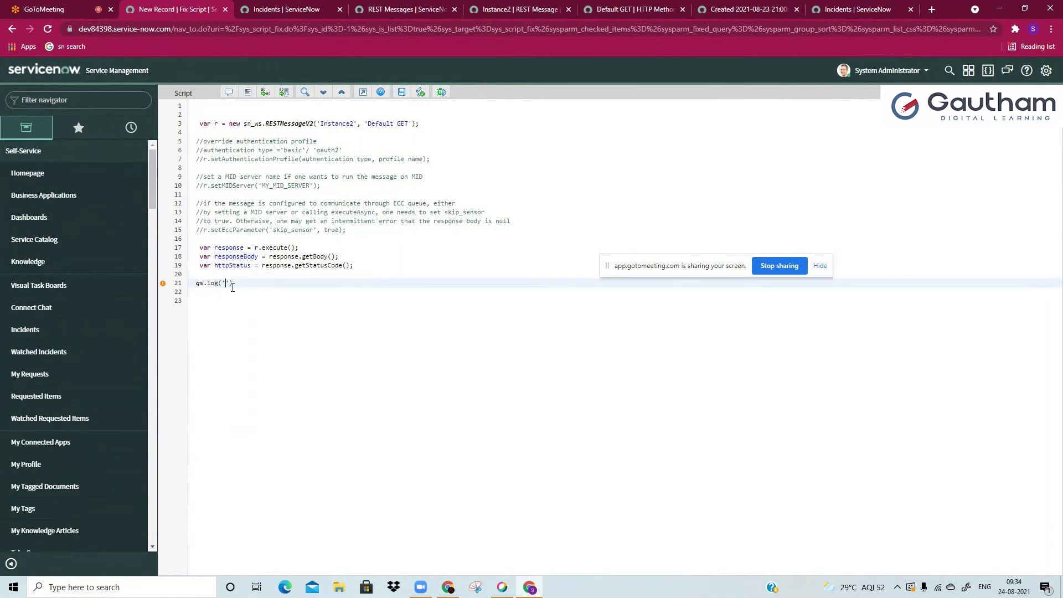
{"action": "type", "text": " my responseBody isss '+responseBody);"}
{"action": "key", "text": "Return"}
{"action": "key", "text": "Return"}
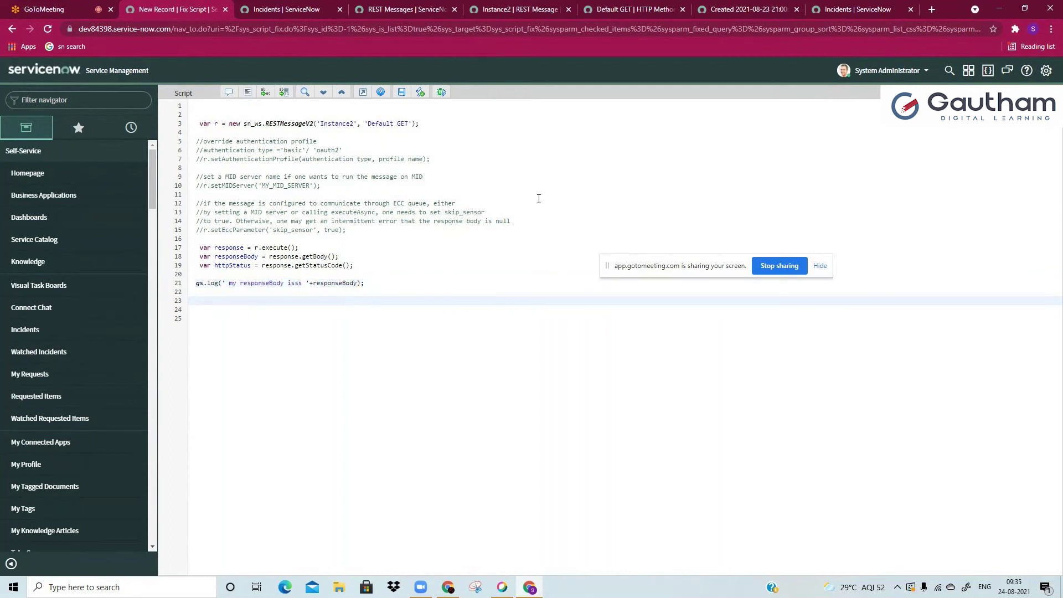
Step: Duplicate the log line for httpStatus and save the fix script
{"action": "left_click_drag", "start_coordinate": [195, 282], "coordinate": [203, 311]}
{"action": "key", "text": "ctrl+c"}
{"action": "left_click", "coordinate": [213, 317]}
{"action": "key", "text": "ctrl+v"}
{"action": "double_click", "coordinate": [265, 319]}
{"action": "type", "text": "httpStatus"}
{"action": "left_click", "coordinate": [333, 319]}
{"action": "double_click", "coordinate": [332, 319]}
{"action": "type", "text": "httpStatus"}
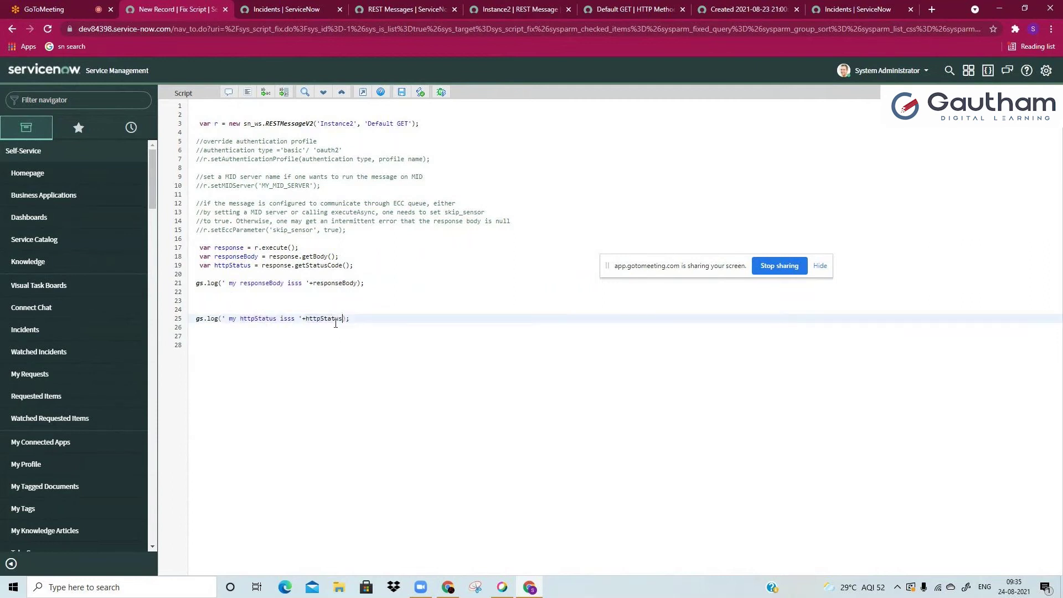
{"action": "key", "text": "ctrl+a"}
{"action": "left_click", "coordinate": [401, 93]}
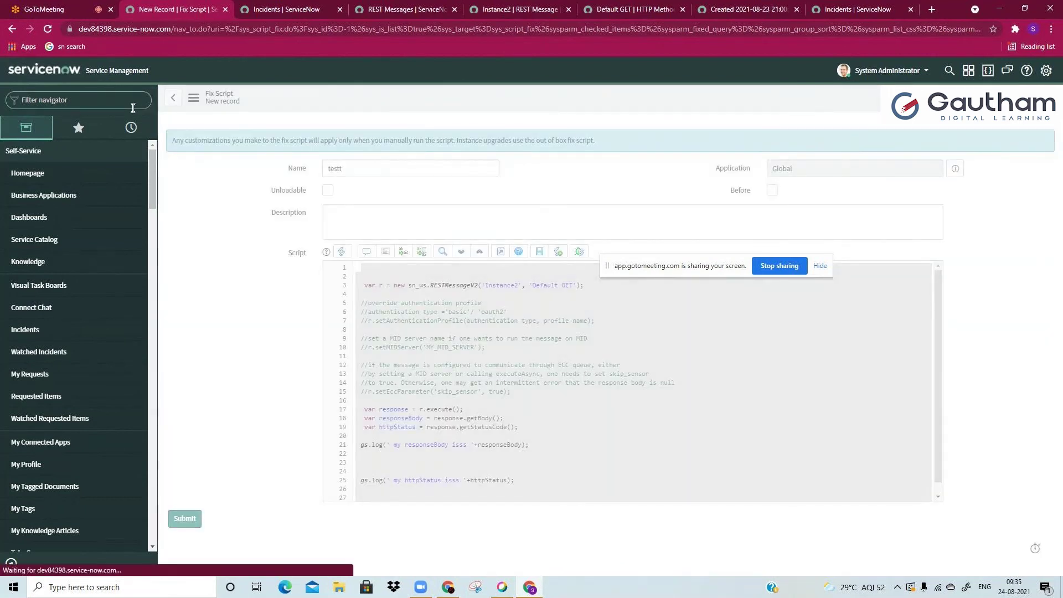
Step: Run the REST call in Scripts - Background and select its output
{"action": "left_click", "coordinate": [133, 107]}
{"action": "type", "text": "backgr"}
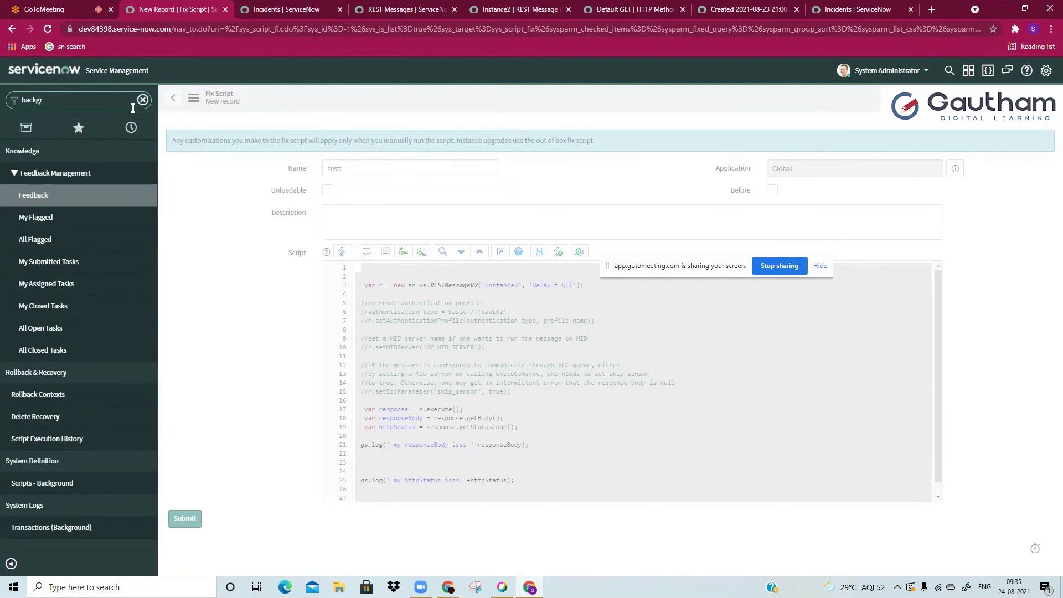
{"action": "left_click", "coordinate": [50, 172]}
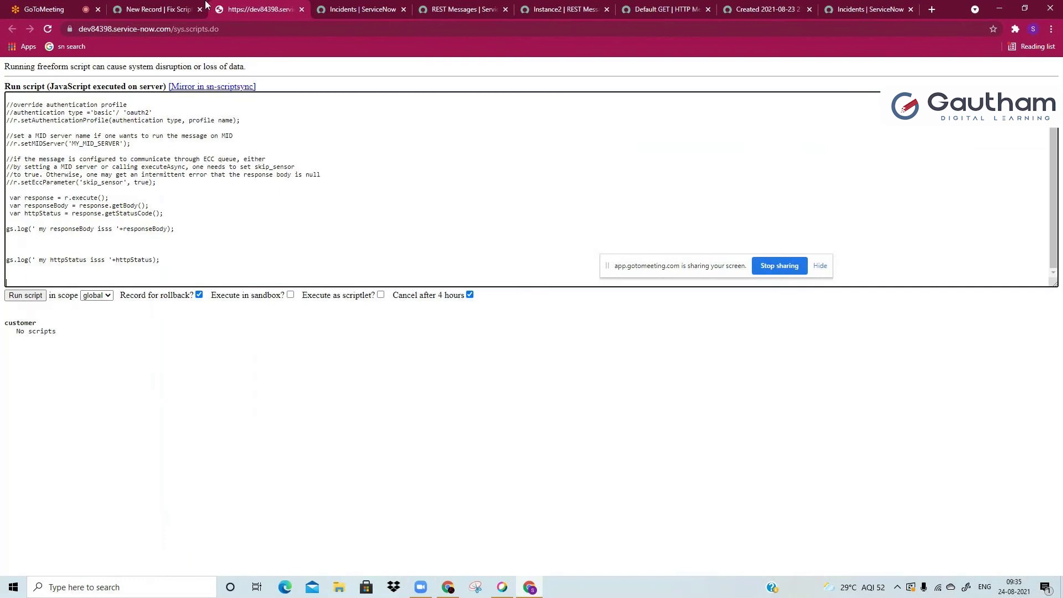
{"action": "left_click", "coordinate": [204, 6]}
{"action": "left_click", "coordinate": [257, 7]}
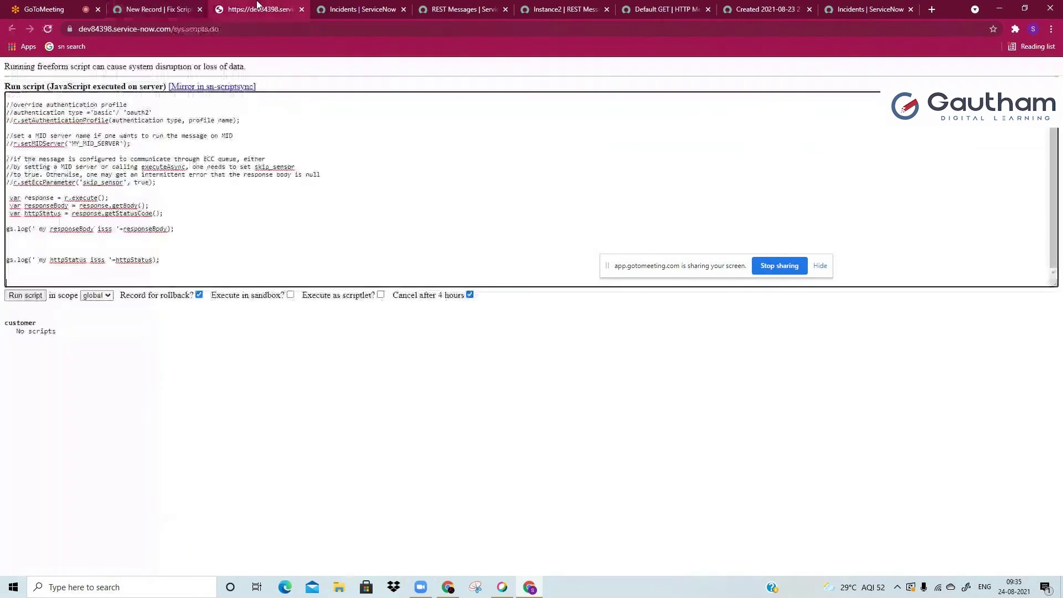
{"action": "left_click", "coordinate": [35, 299]}
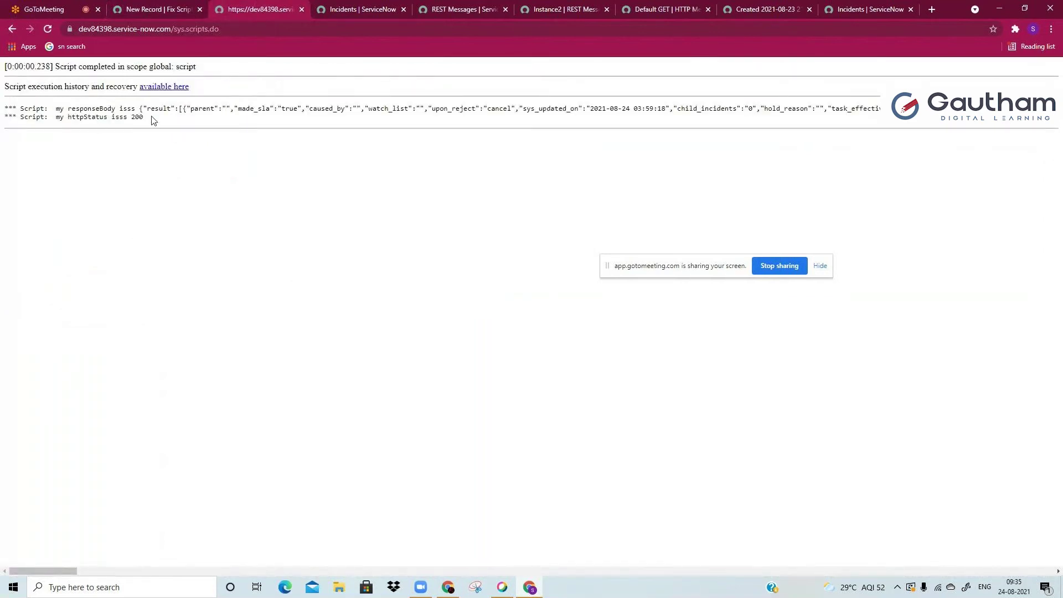
{"action": "left_click_drag", "start_coordinate": [141, 118], "coordinate": [4, 103]}
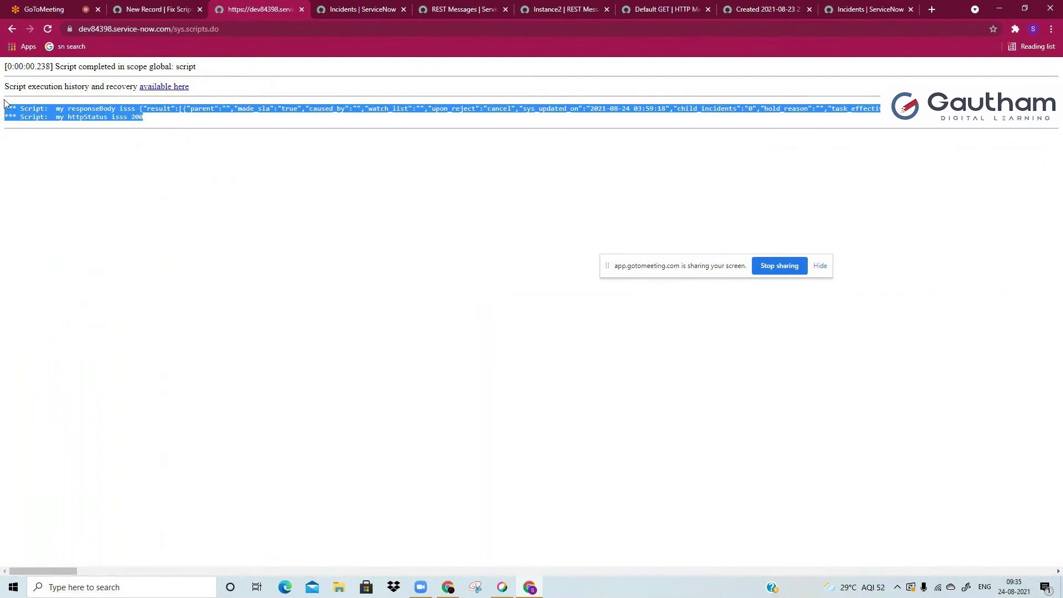
Step: Paste the script output into the fix script's Description field
{"action": "left_click", "coordinate": [160, 8]}
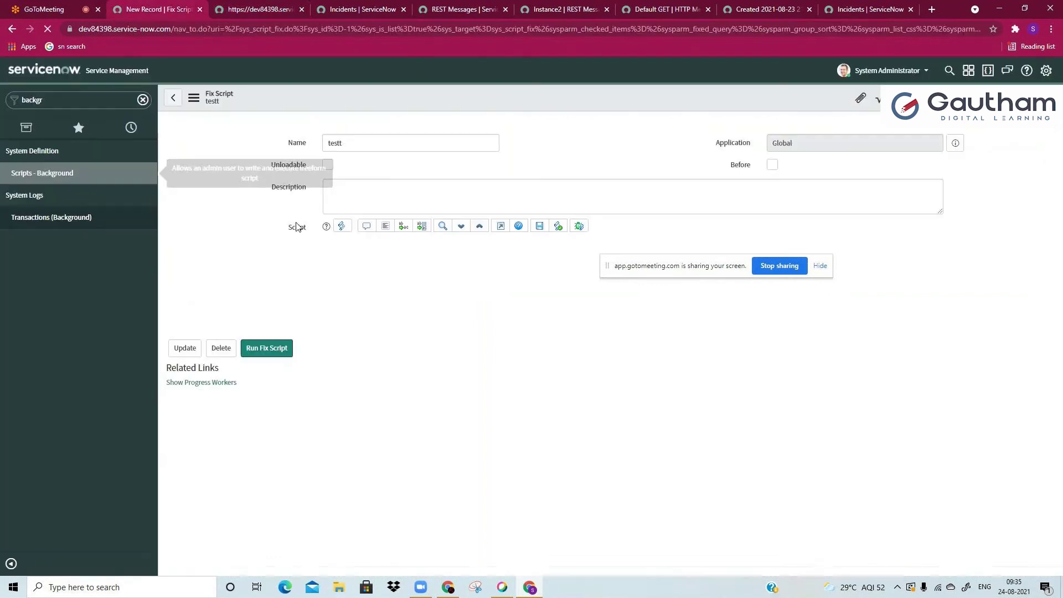
{"action": "left_click", "coordinate": [360, 201]}
{"action": "key", "text": "ctrl+v"}
{"action": "scroll", "coordinate": [368, 201], "scroll_direction": "up", "scroll_amount": 5}
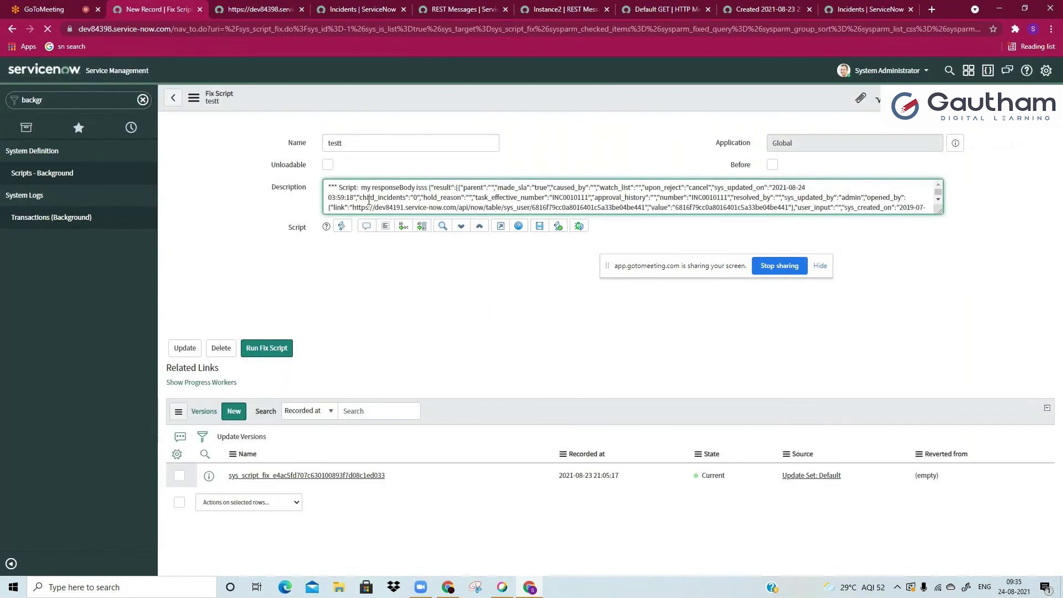
{"action": "scroll", "coordinate": [369, 200], "scroll_direction": "down", "scroll_amount": 5}
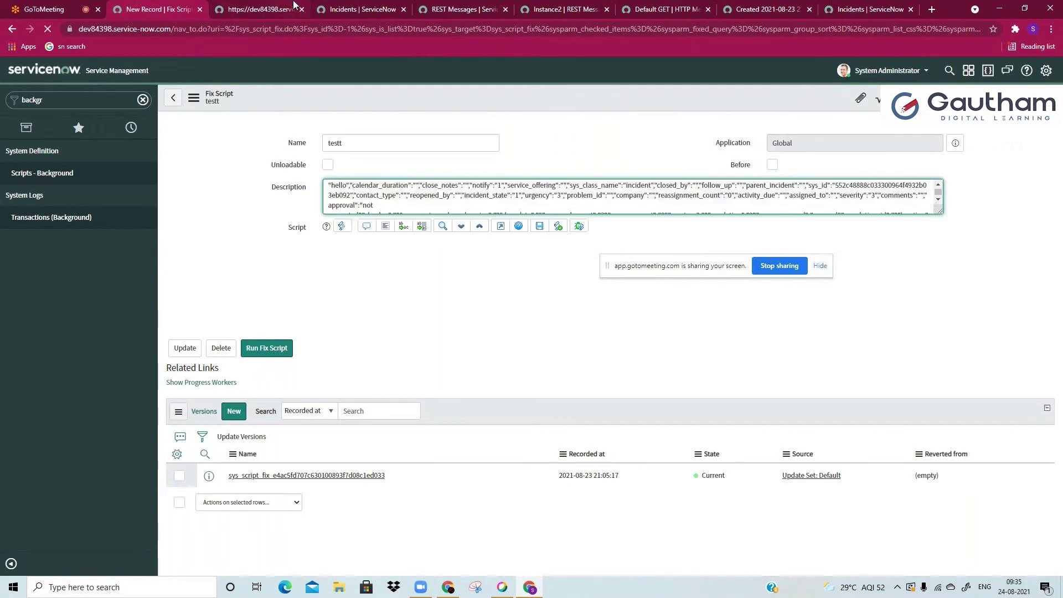
Step: Search the background script output for incident numbers 'inc00'
{"action": "left_click", "coordinate": [292, 8]}
{"action": "left_click_drag", "start_coordinate": [187, 106], "coordinate": [401, 106]}
{"action": "left_click", "coordinate": [444, 117]}
{"action": "key", "text": "ctrl+f"}
{"action": "type", "text": "inc"}
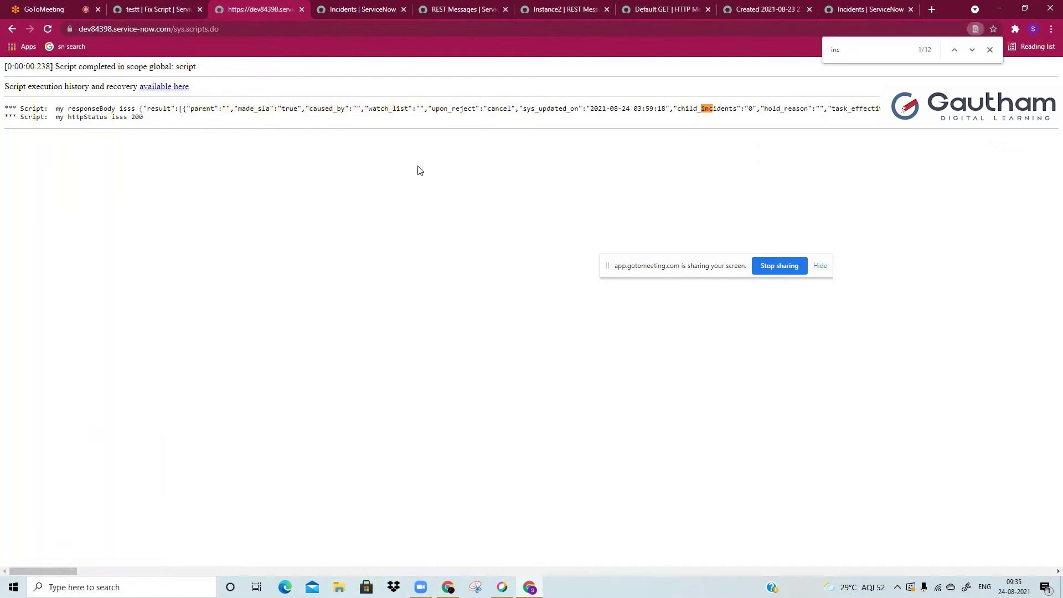
{"action": "type", "text": "00"}
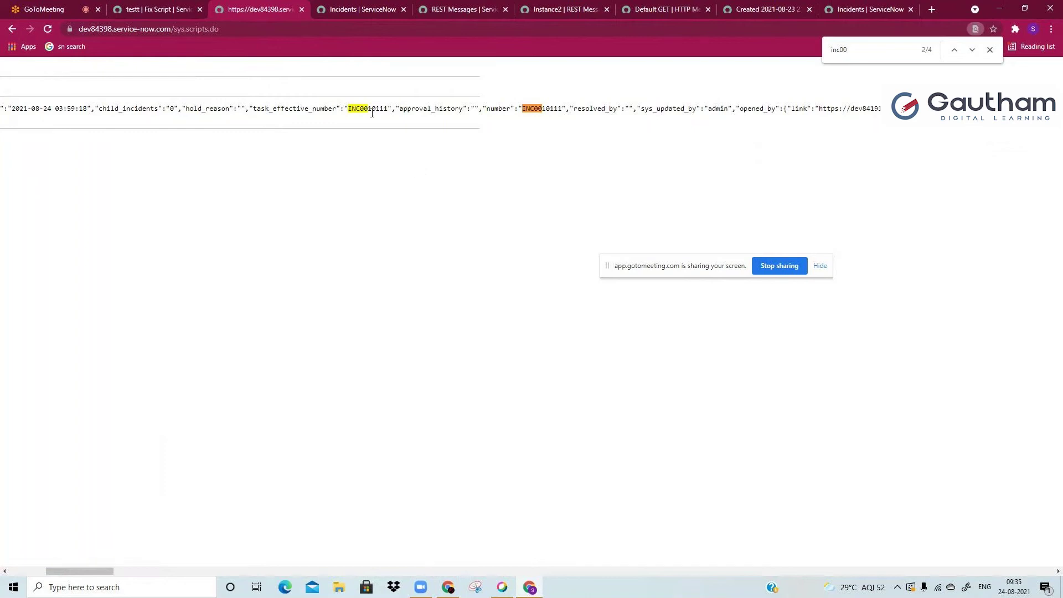
{"action": "left_click", "coordinate": [838, 47]}
{"action": "key", "text": "Return"}
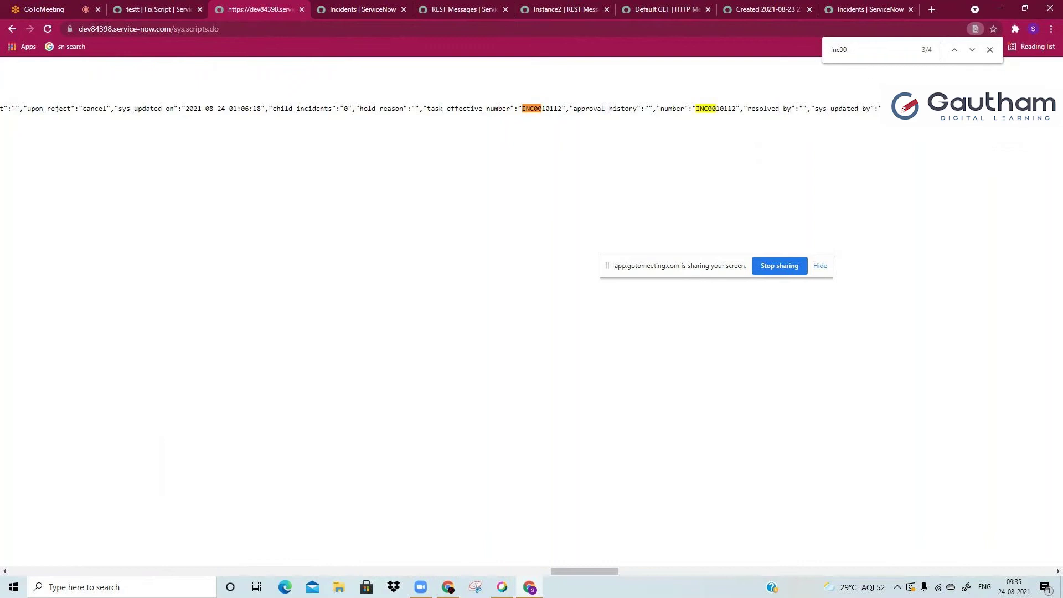
{"action": "left_click", "coordinate": [990, 51]}
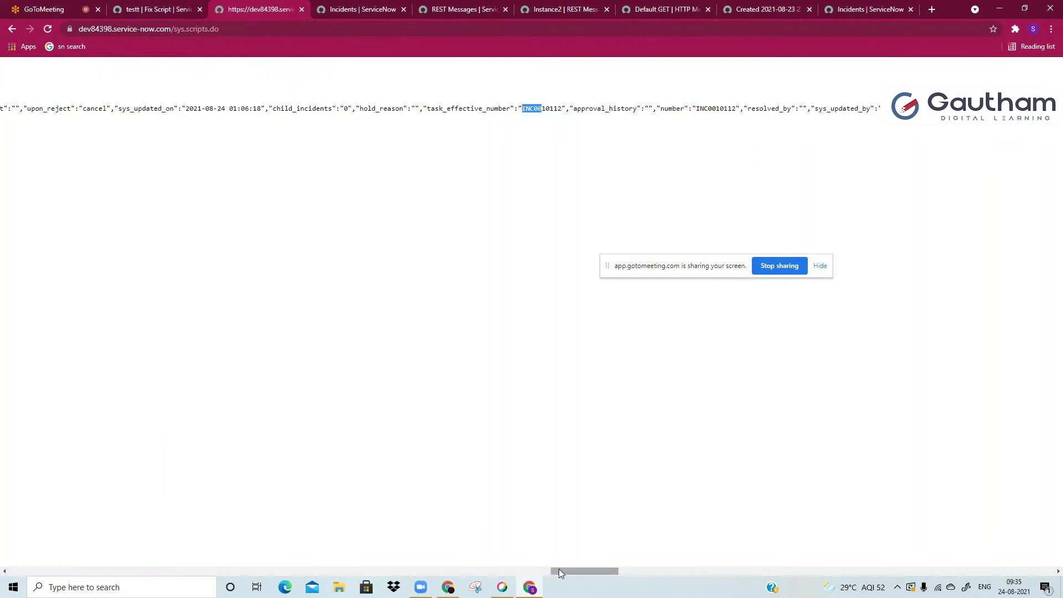
{"action": "left_click_drag", "start_coordinate": [559, 569], "coordinate": [649, 560]}
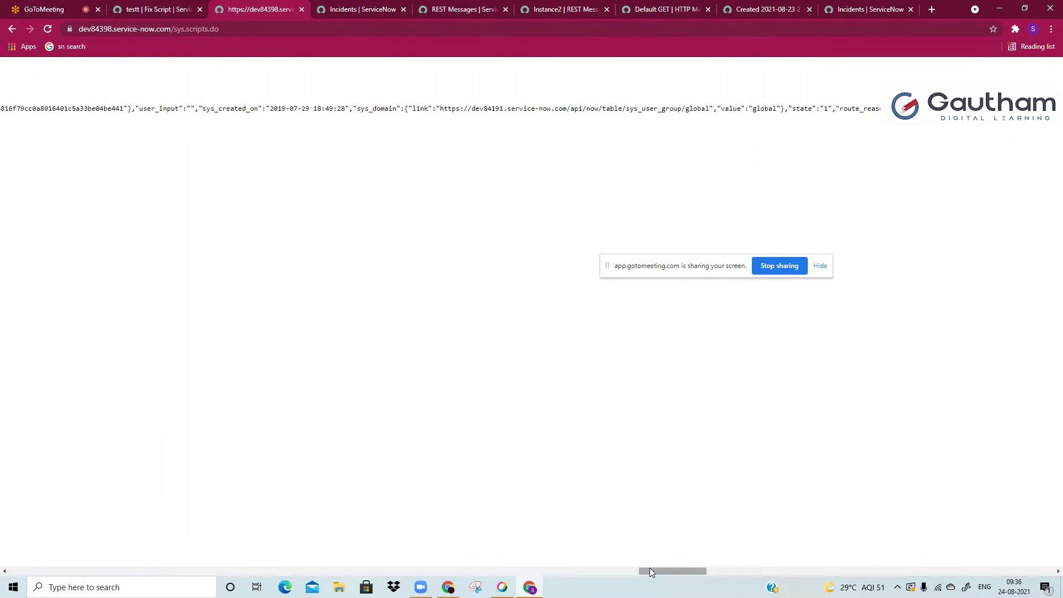
{"action": "left_click_drag", "start_coordinate": [649, 569], "coordinate": [22, 565]}
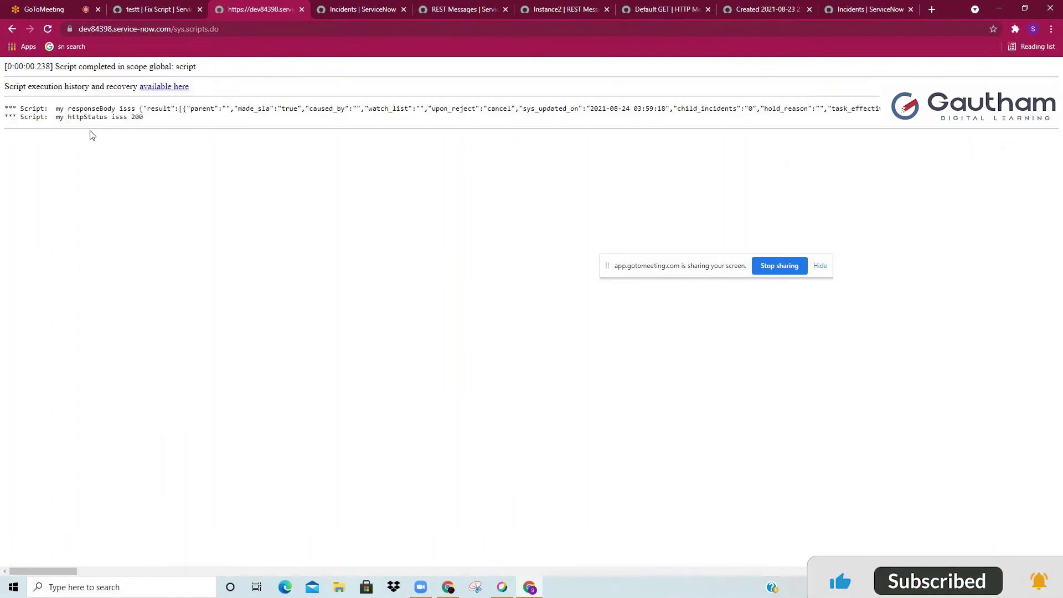
{"action": "double_click", "coordinate": [139, 118]}
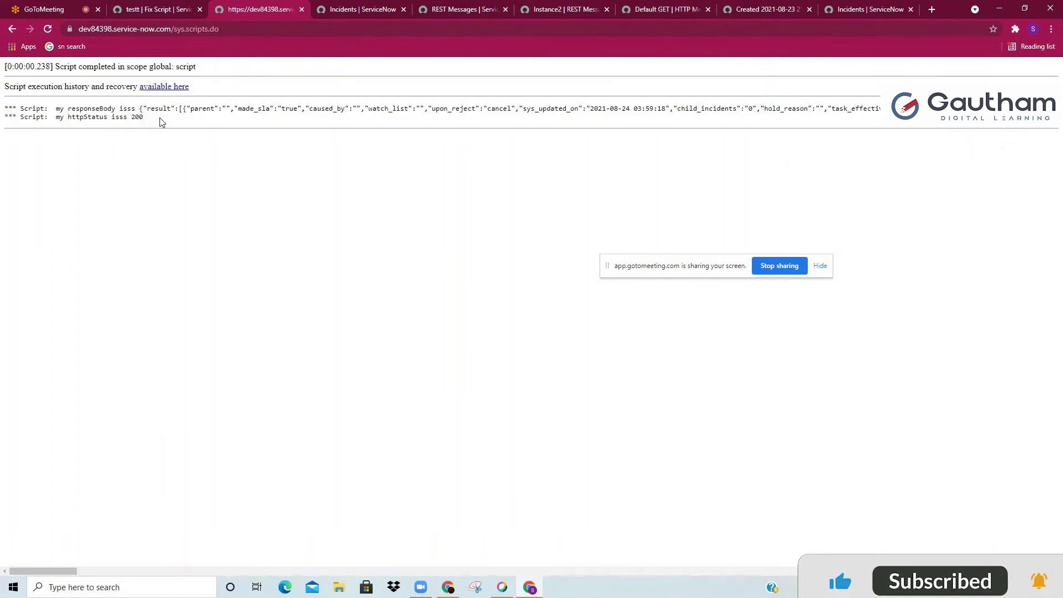
{"action": "left_click", "coordinate": [160, 122]}
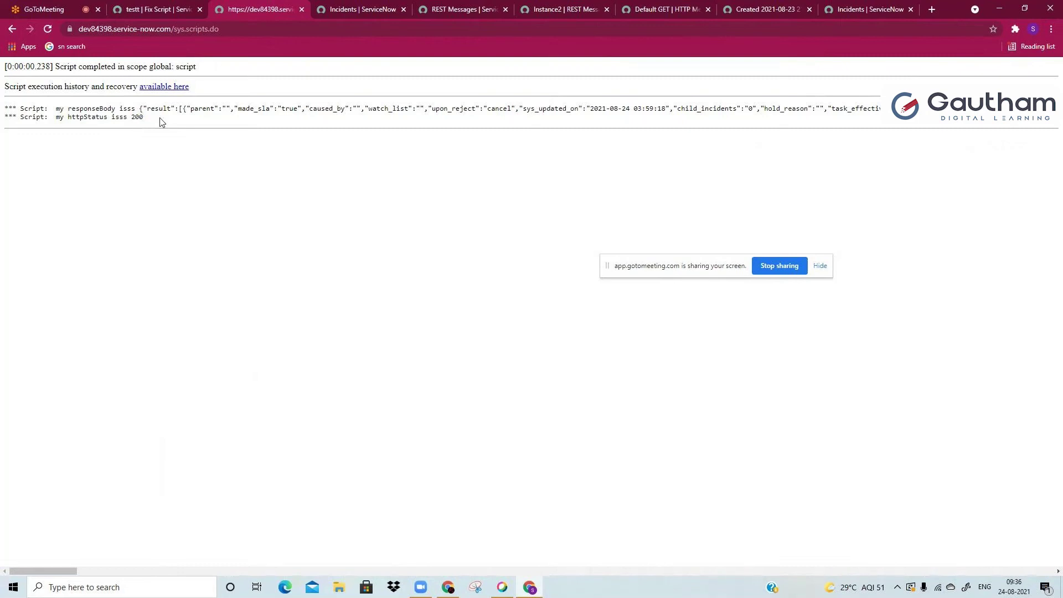
{"action": "double_click", "coordinate": [139, 117]}
{"action": "left_click", "coordinate": [929, 11]}
Step: Google 'rest message status code 200' and read the 200 versus 201 answer
{"action": "type", "text": "re"}
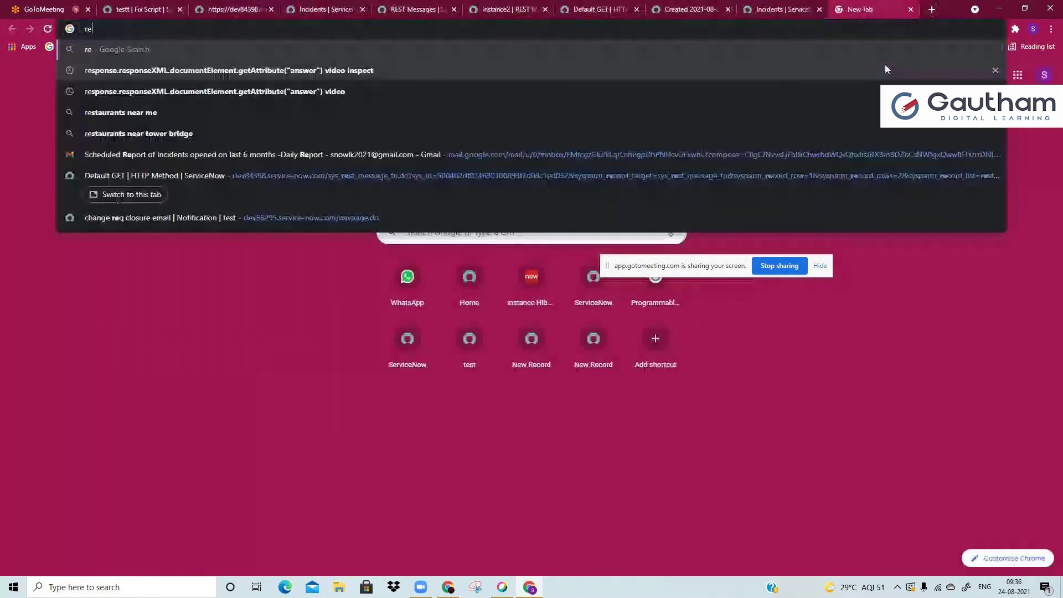
{"action": "type", "text": "st message stat"}
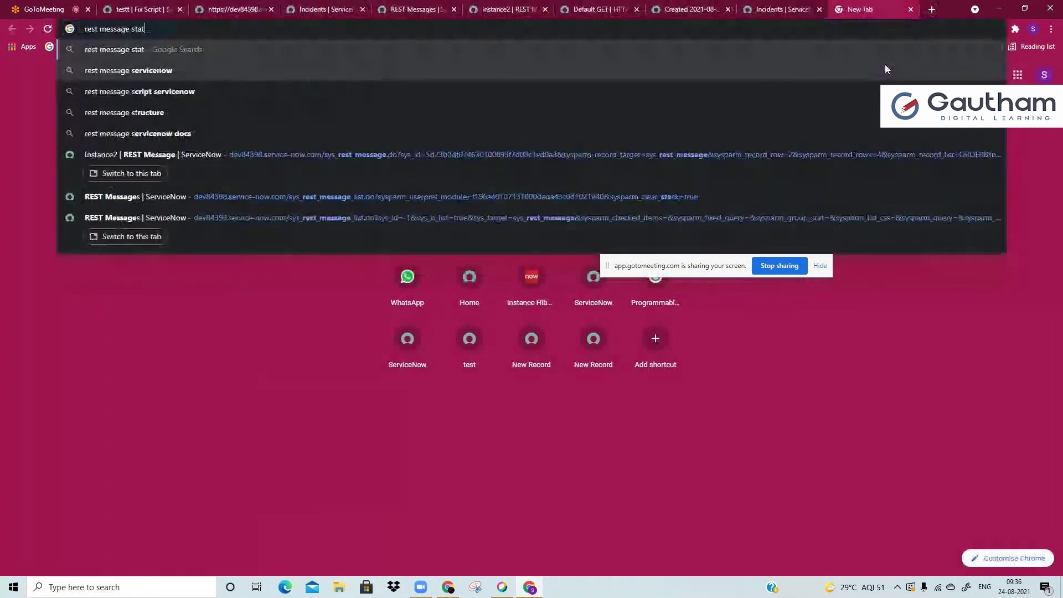
{"action": "type", "text": "us cod"}
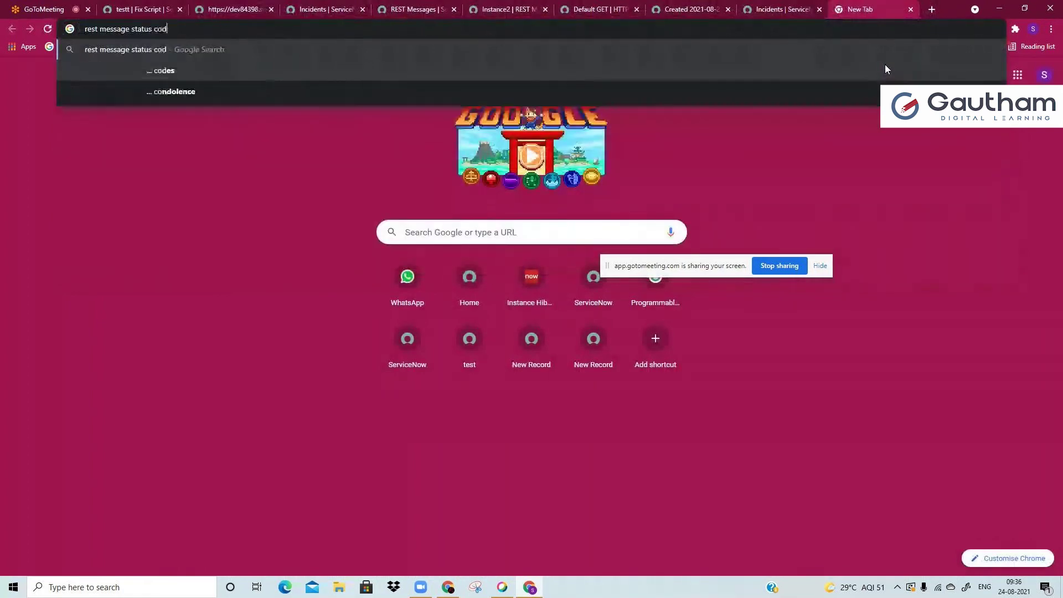
{"action": "type", "text": "e 200"}
{"action": "key", "text": "Return"}
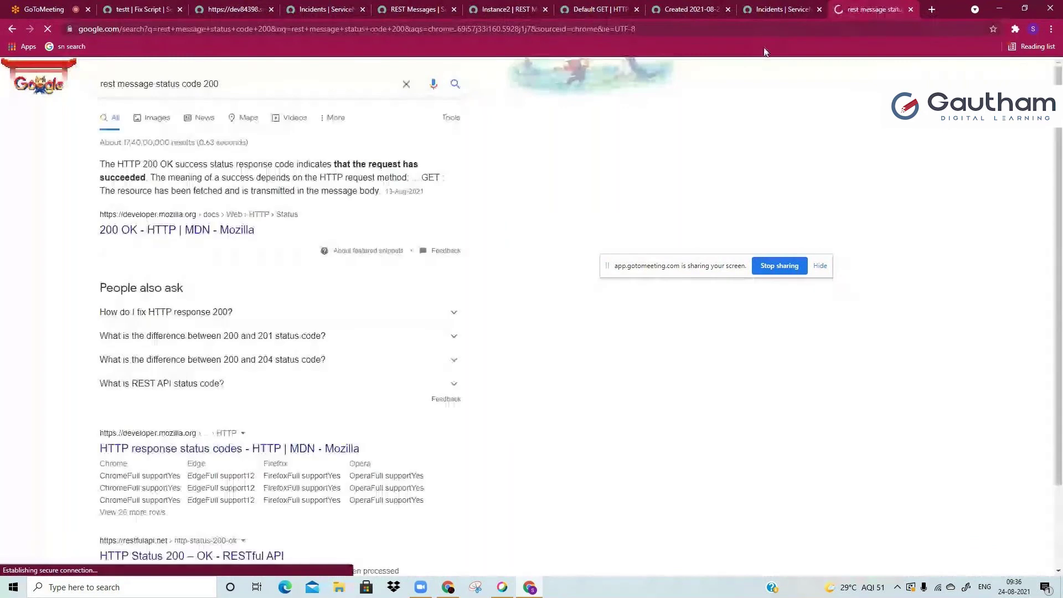
{"action": "left_click_drag", "start_coordinate": [117, 164], "coordinate": [166, 161]}
{"action": "left_click", "coordinate": [187, 161]}
{"action": "double_click", "coordinate": [187, 161]}
{"action": "left_click", "coordinate": [254, 335]}
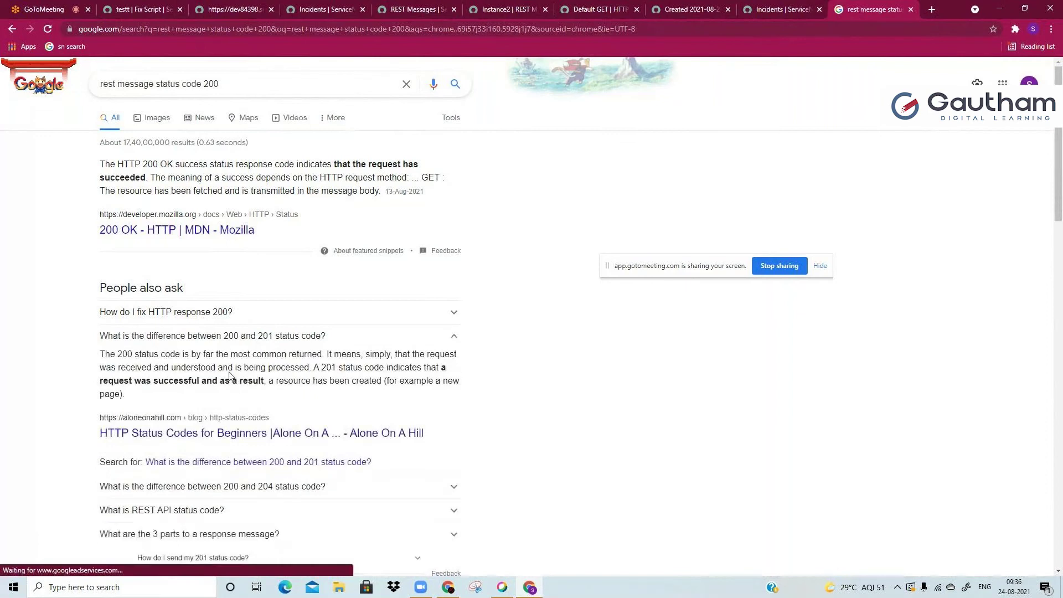
{"action": "triple_click", "coordinate": [242, 381]}
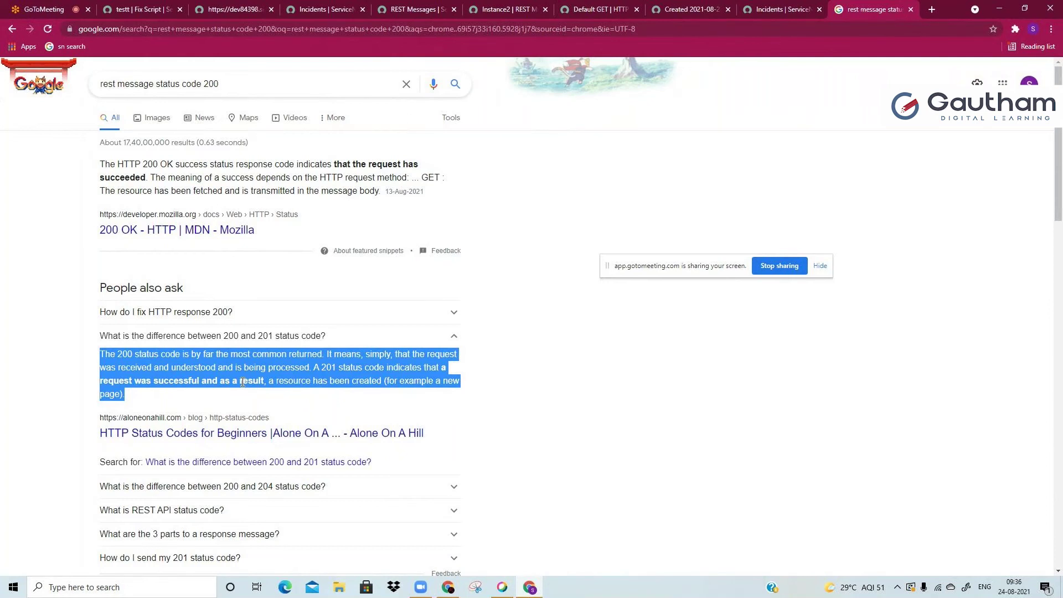
Step: Return to ServiceNow's REST Messages list
{"action": "left_click", "coordinate": [228, 9]}
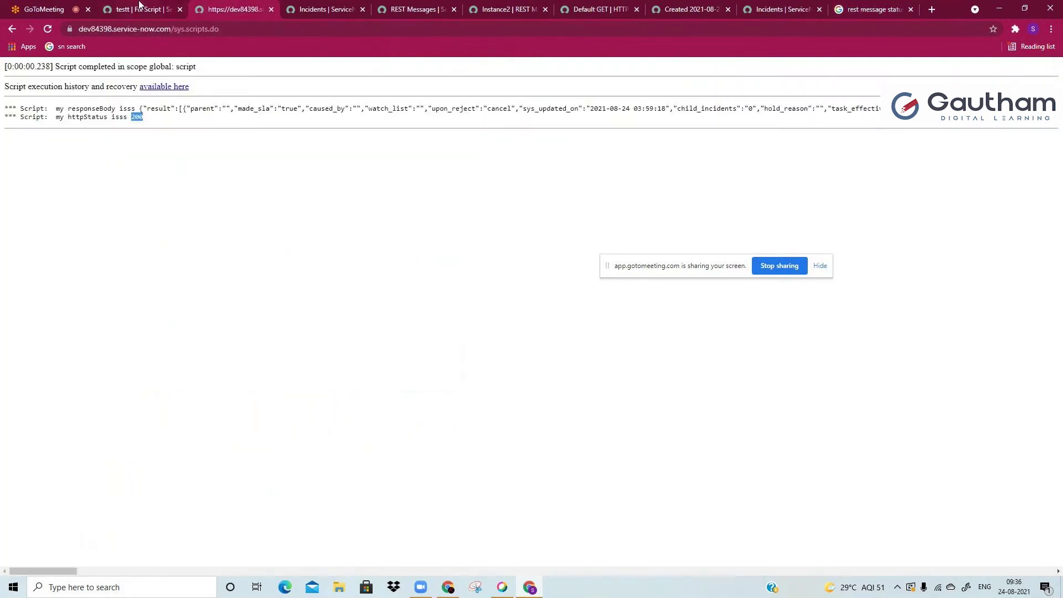
{"action": "left_click", "coordinate": [139, 9]}
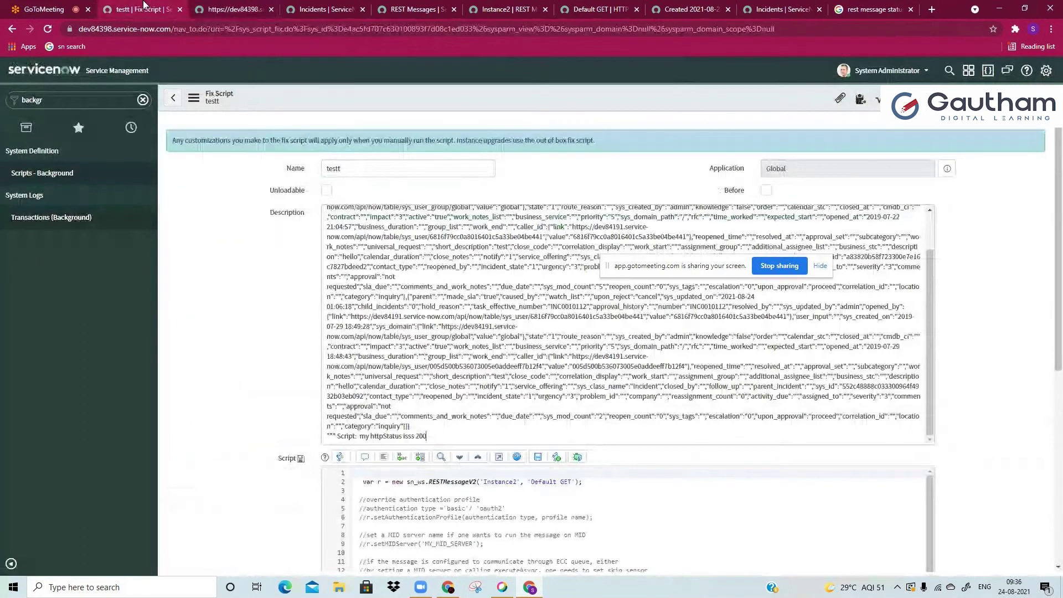
{"action": "left_click", "coordinate": [232, 9]}
{"action": "left_click", "coordinate": [412, 5]}
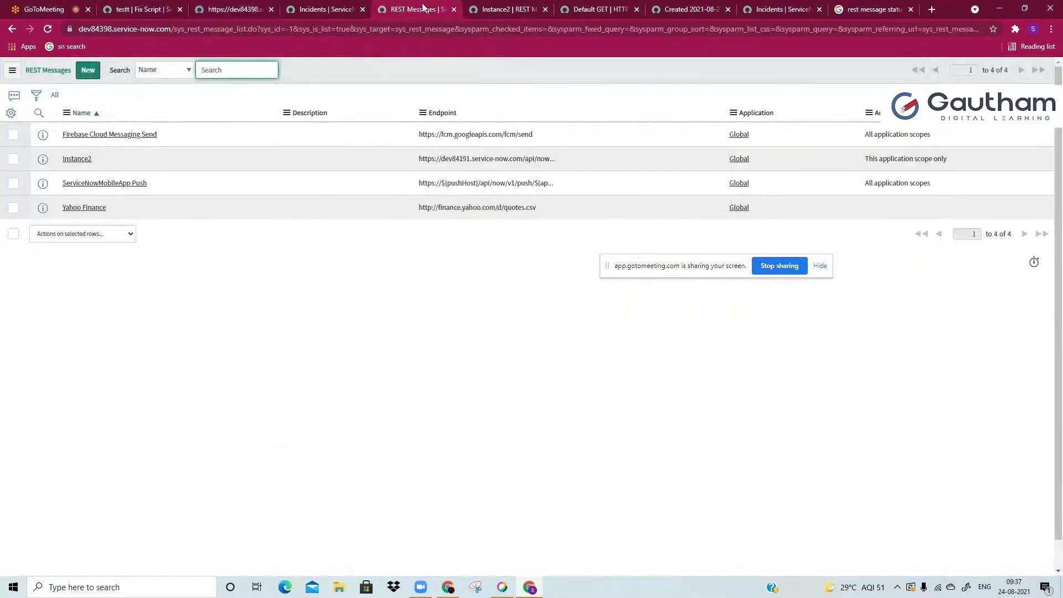
{"action": "left_click", "coordinate": [502, 5]}
{"action": "left_click", "coordinate": [344, 422]}
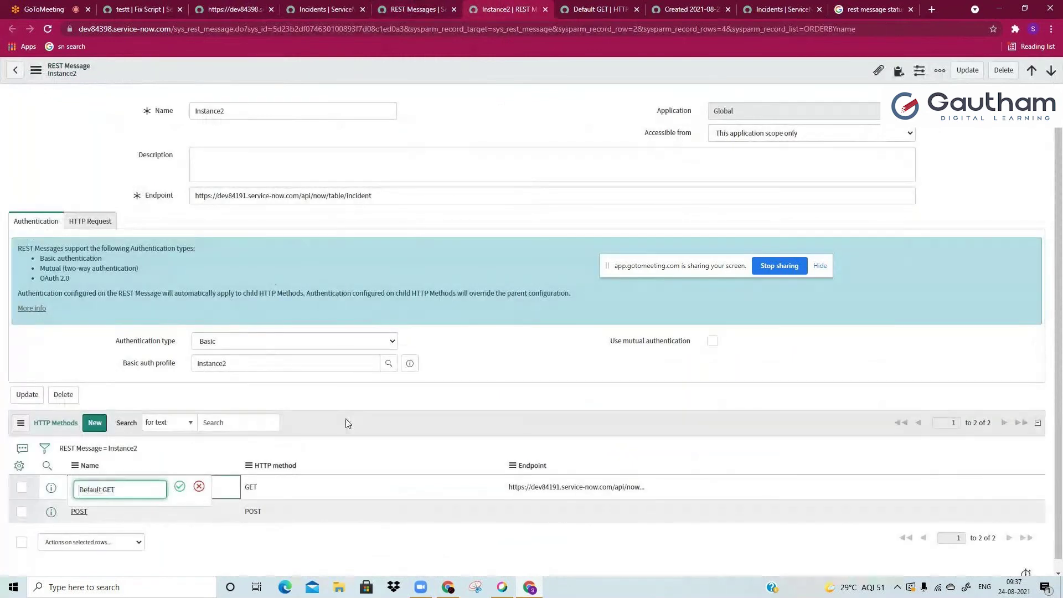
{"action": "left_click", "coordinate": [200, 487]}
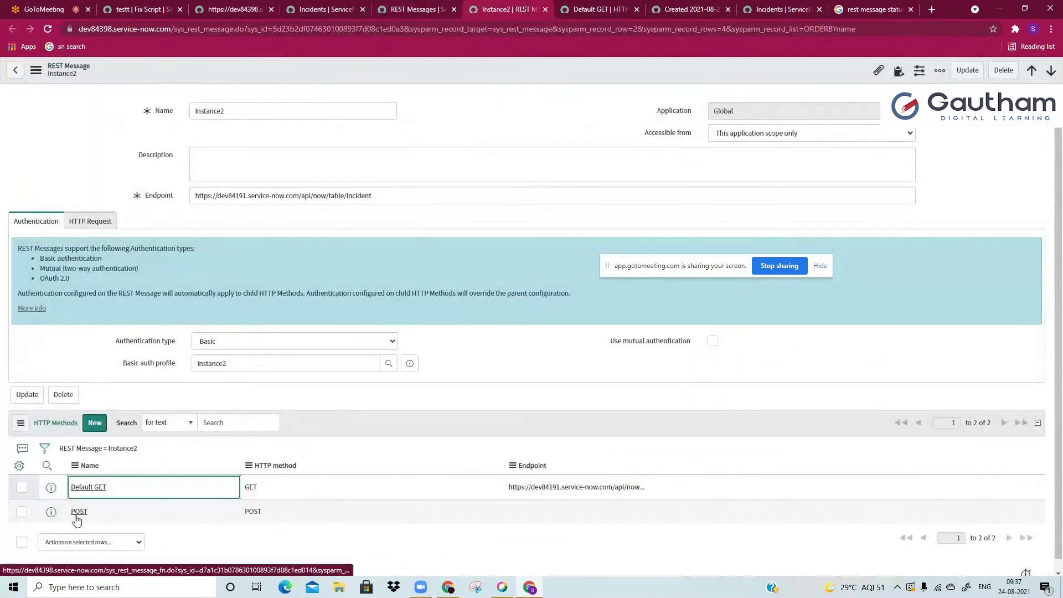
{"action": "middle_click", "coordinate": [79, 511]}
{"action": "left_click", "coordinate": [539, 10]}
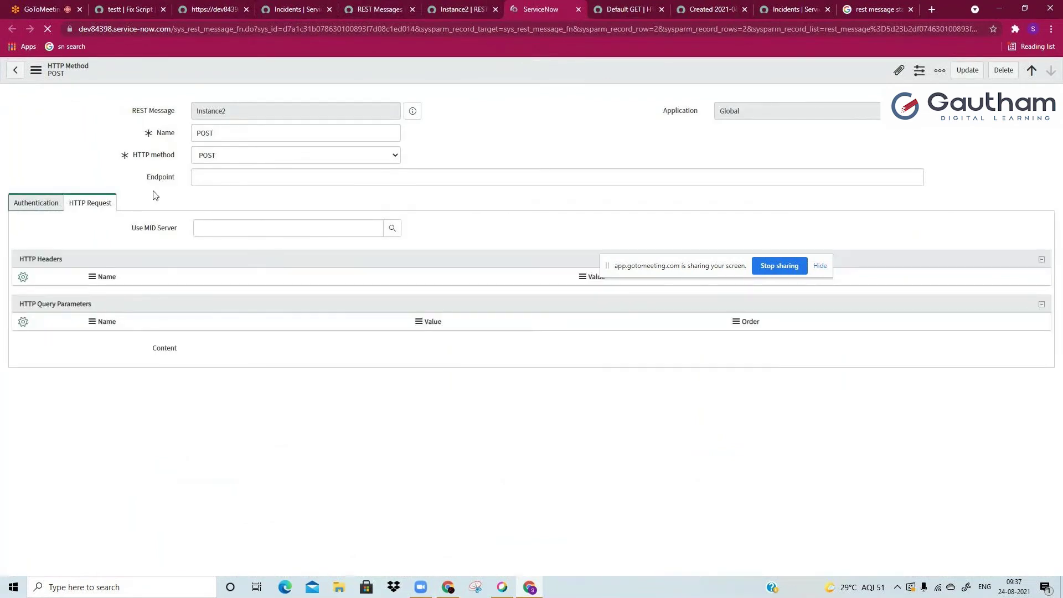
{"action": "left_click", "coordinate": [264, 174]}
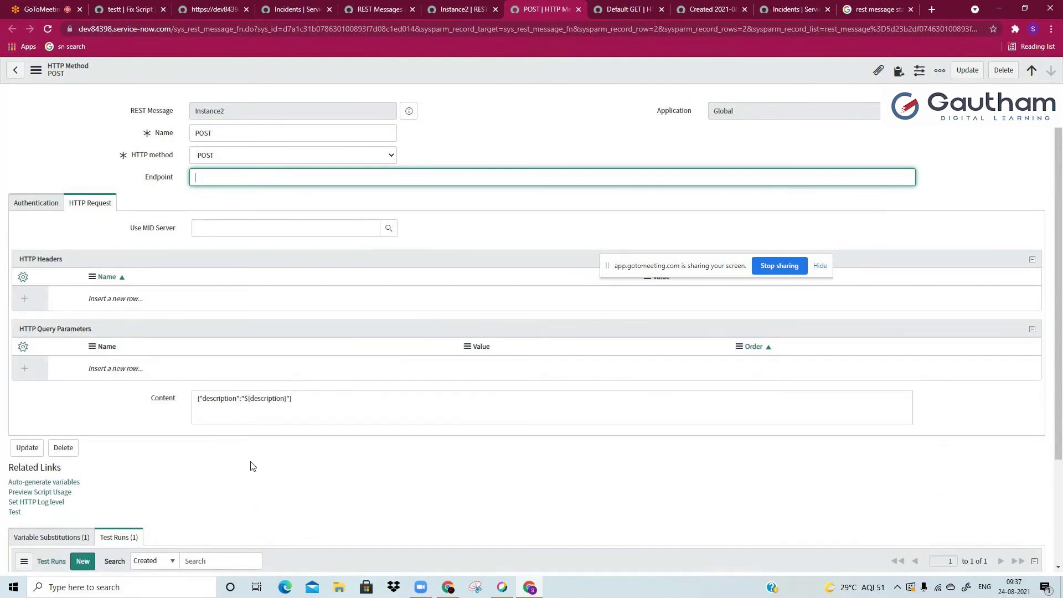
{"action": "scroll", "coordinate": [250, 465], "scroll_direction": "down", "scroll_amount": 2}
{"action": "left_click", "coordinate": [77, 400]}
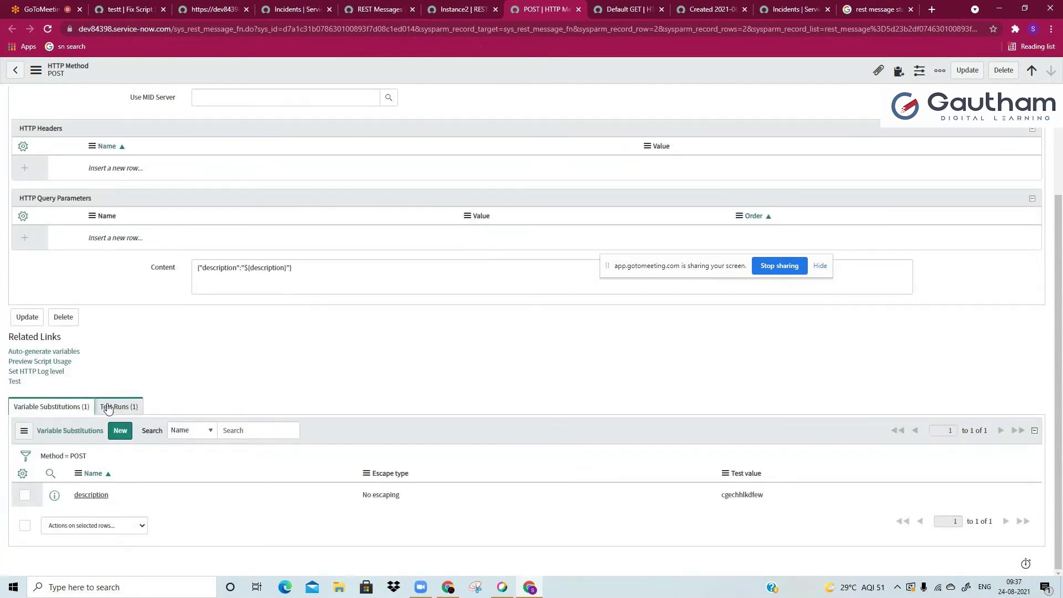
{"action": "scroll", "coordinate": [150, 282], "scroll_direction": "up", "scroll_amount": 3}
{"action": "double_click", "coordinate": [220, 130]}
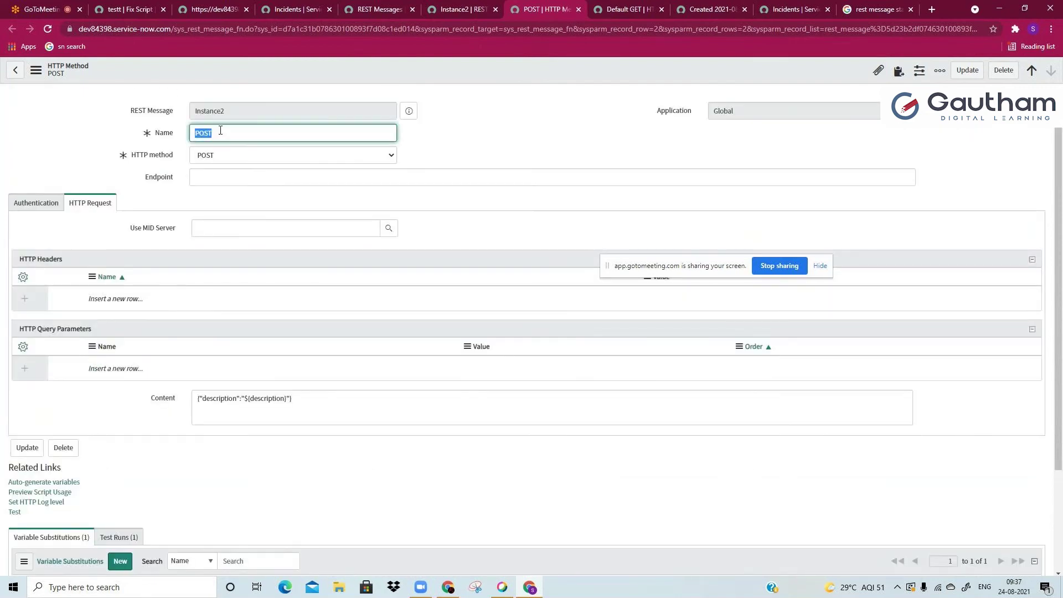
{"action": "type", "text": "update"}
{"action": "key", "text": "ctrl+z"}
{"action": "left_click", "coordinate": [204, 155]}
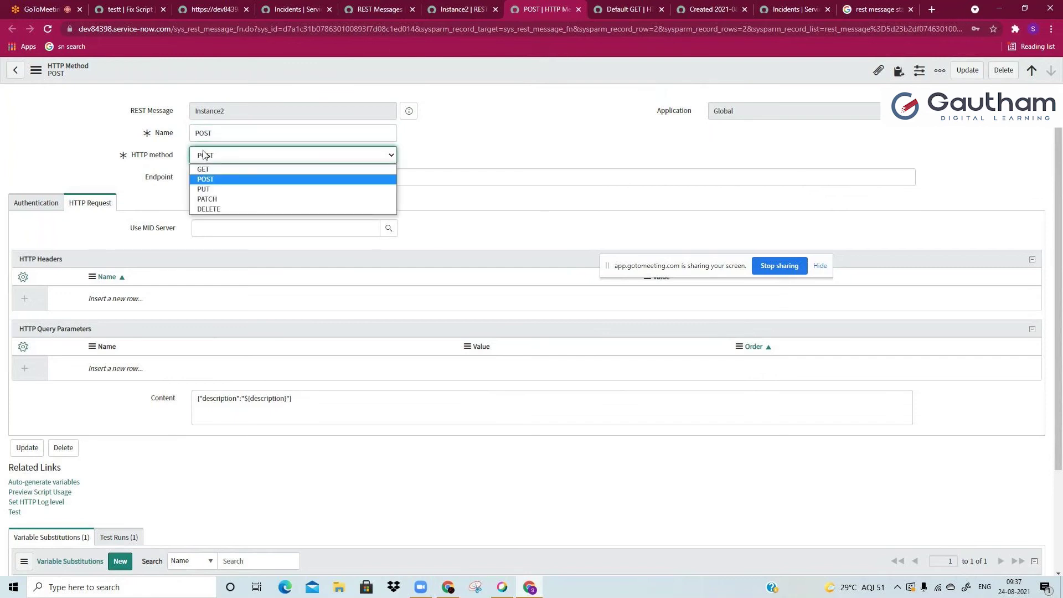
{"action": "left_click", "coordinate": [204, 155]}
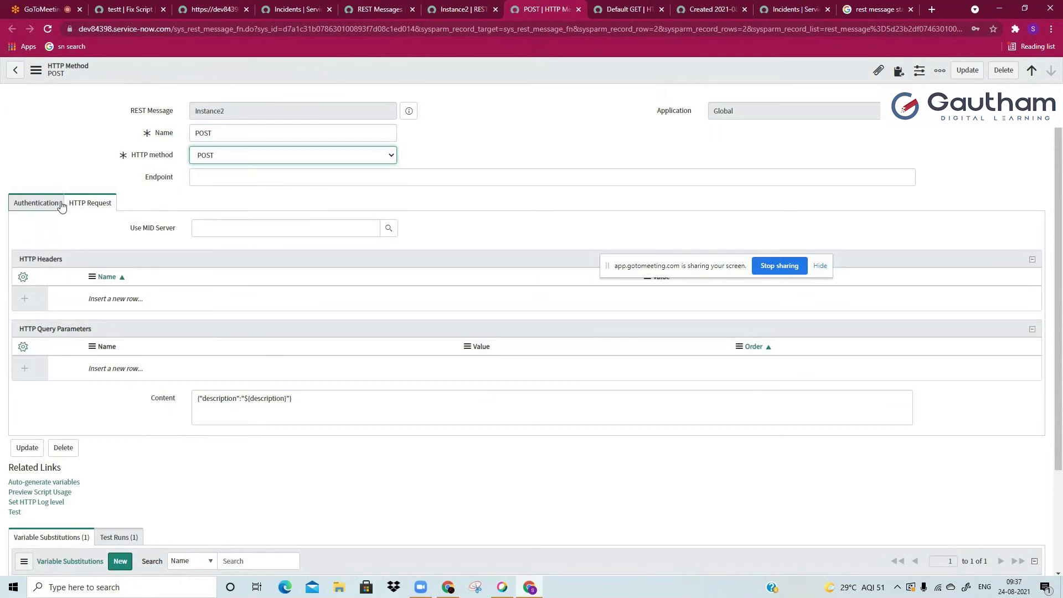
Step: On the POST method's Authentication tab, set the authentication type to Basic
{"action": "left_click", "coordinate": [61, 206]}
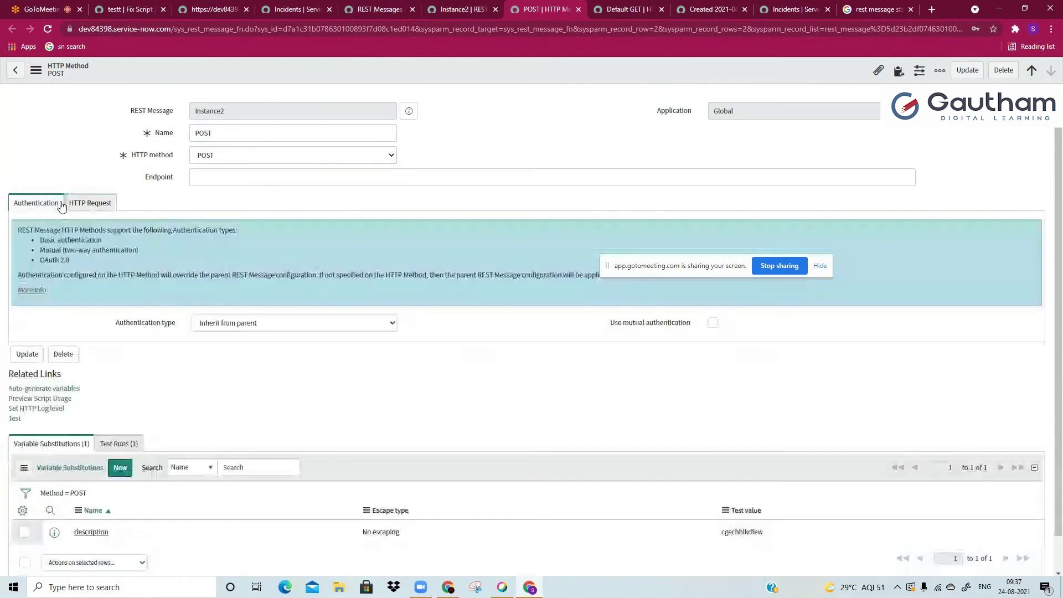
{"action": "left_click", "coordinate": [213, 328]}
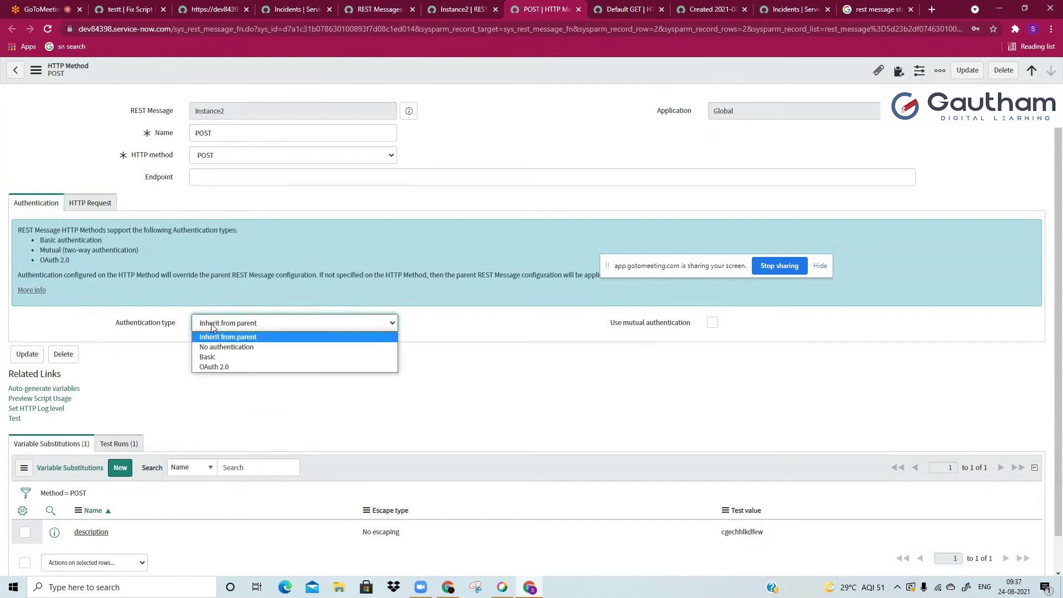
{"action": "left_click", "coordinate": [213, 360]}
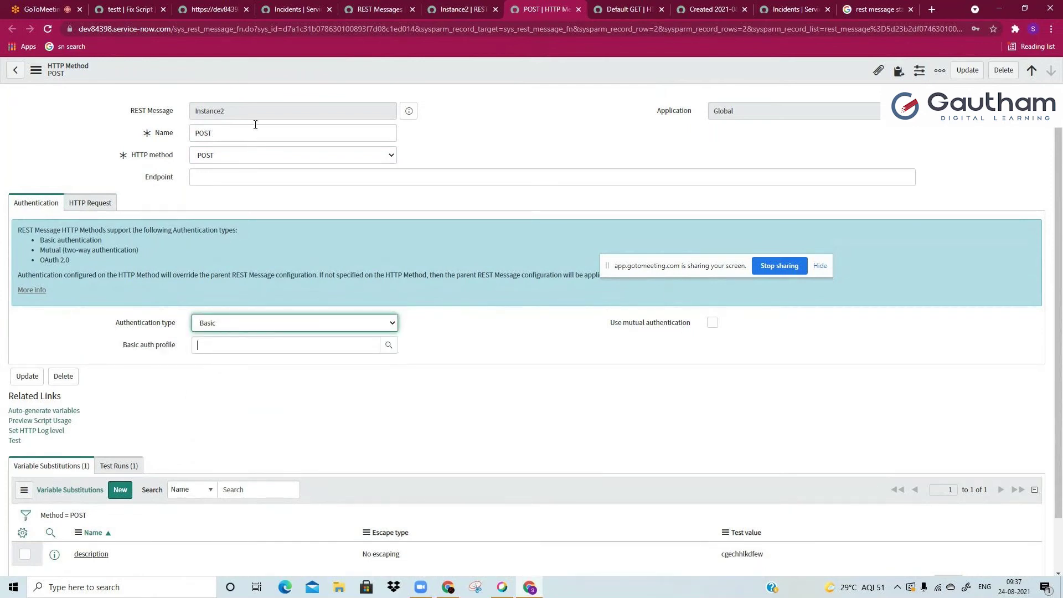
{"action": "key", "text": "alt+Down"}
{"action": "key", "text": "Up"}
{"action": "key", "text": "Escape"}
Step: Preview the parent Instance2 REST message, then revert authentication to Inherit from parent
{"action": "double_click", "coordinate": [194, 110]}
{"action": "left_click", "coordinate": [194, 110]}
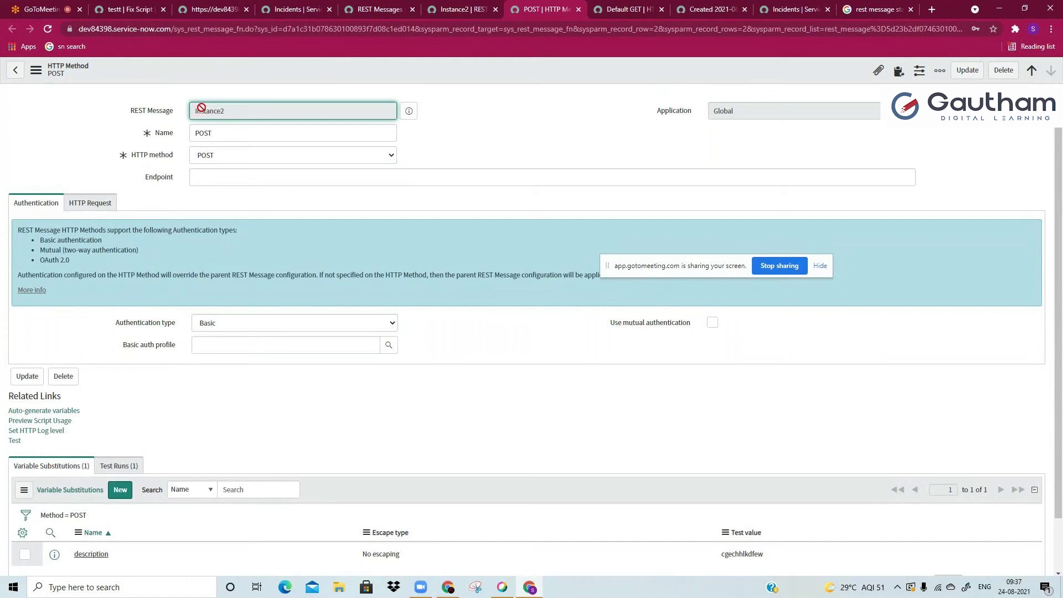
{"action": "left_click", "coordinate": [408, 111]}
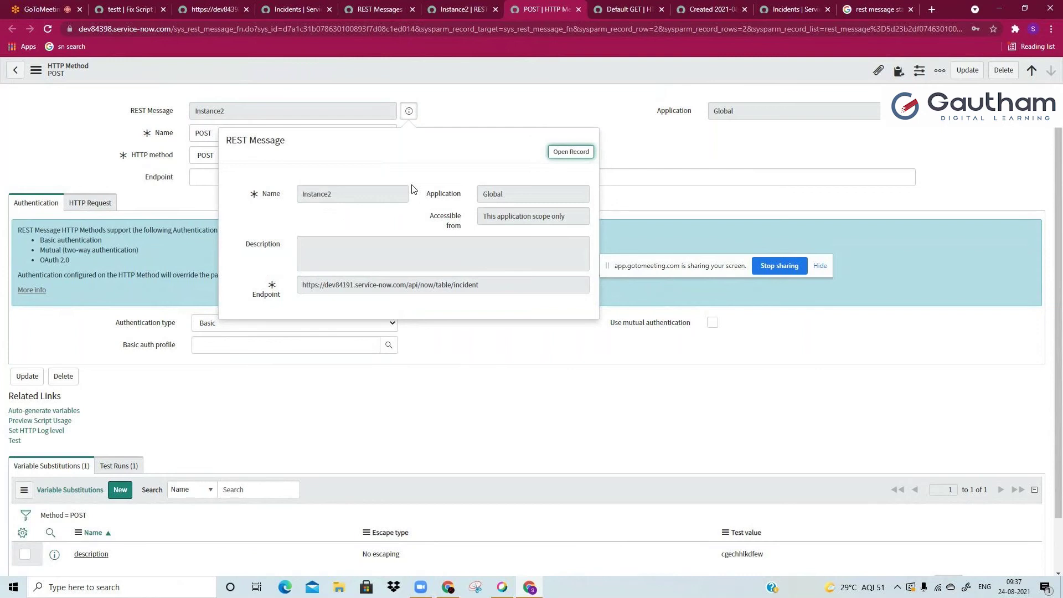
{"action": "left_click", "coordinate": [127, 257]}
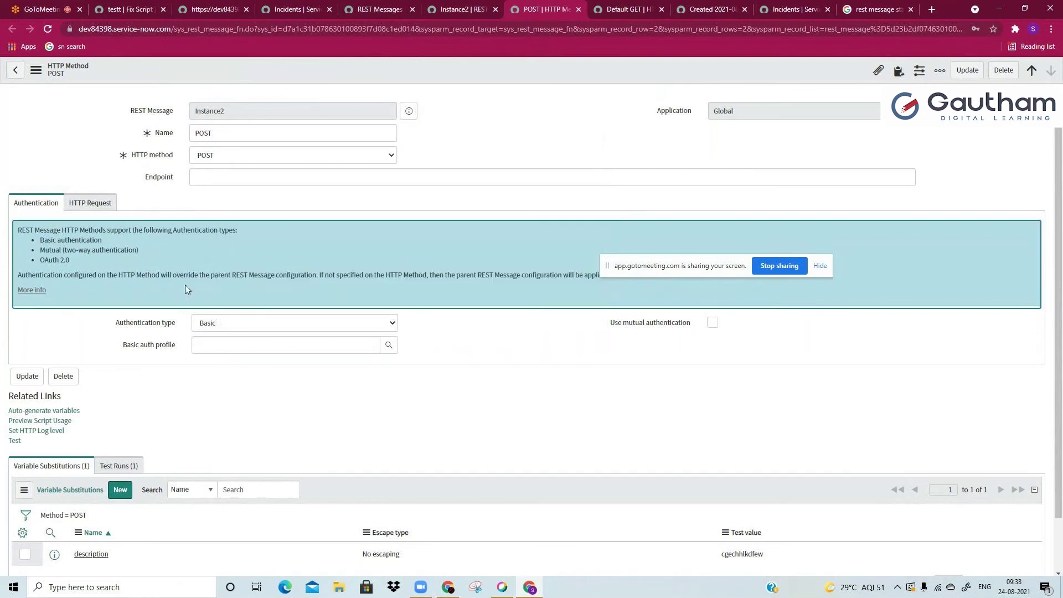
{"action": "left_click", "coordinate": [217, 323]}
{"action": "left_click", "coordinate": [214, 336]}
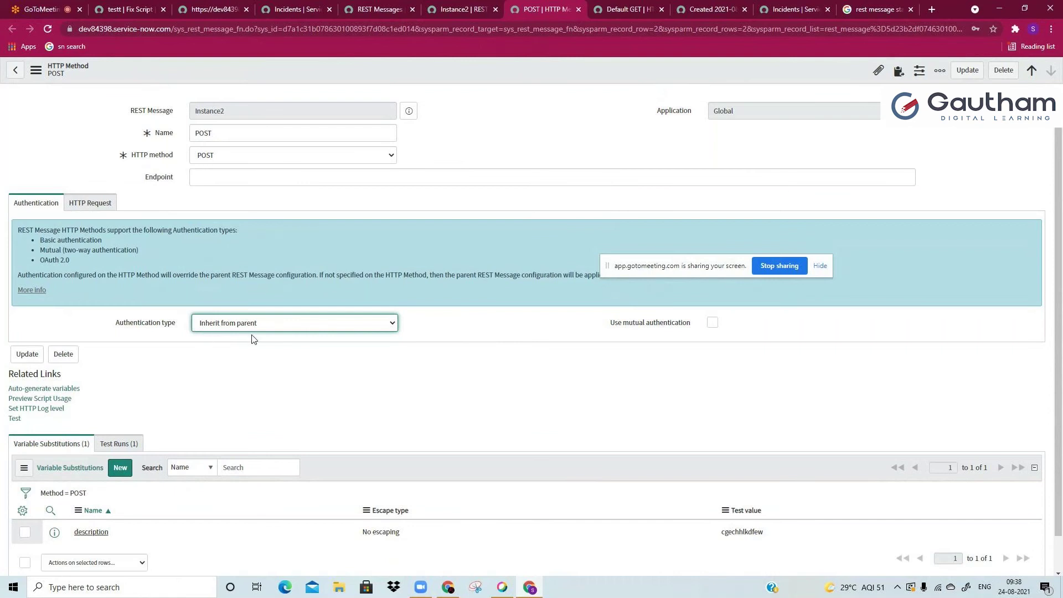
{"action": "left_click_drag", "start_coordinate": [120, 324], "coordinate": [169, 320]}
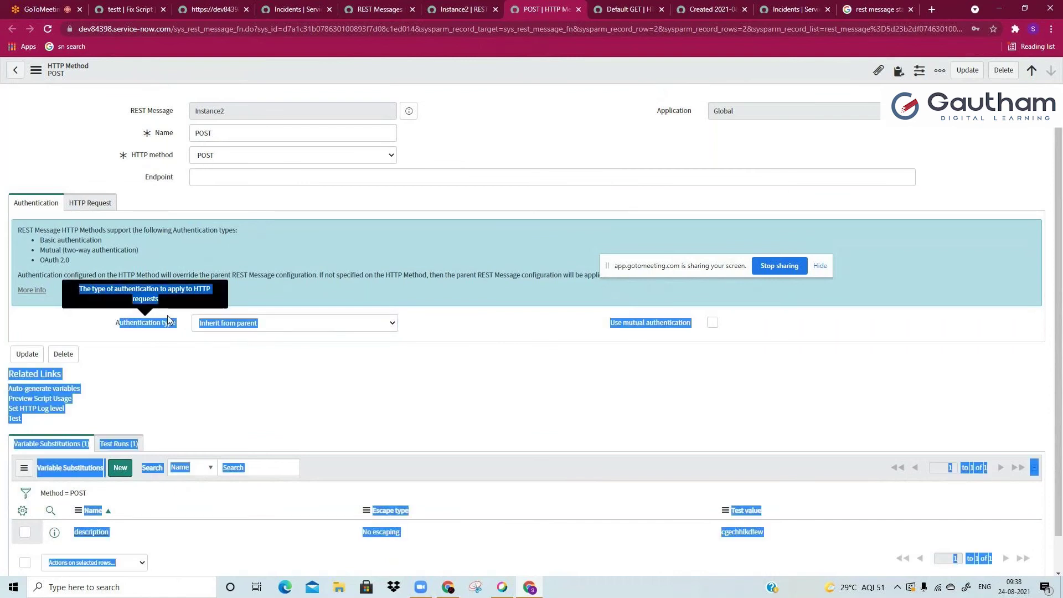
{"action": "left_click", "coordinate": [227, 132]}
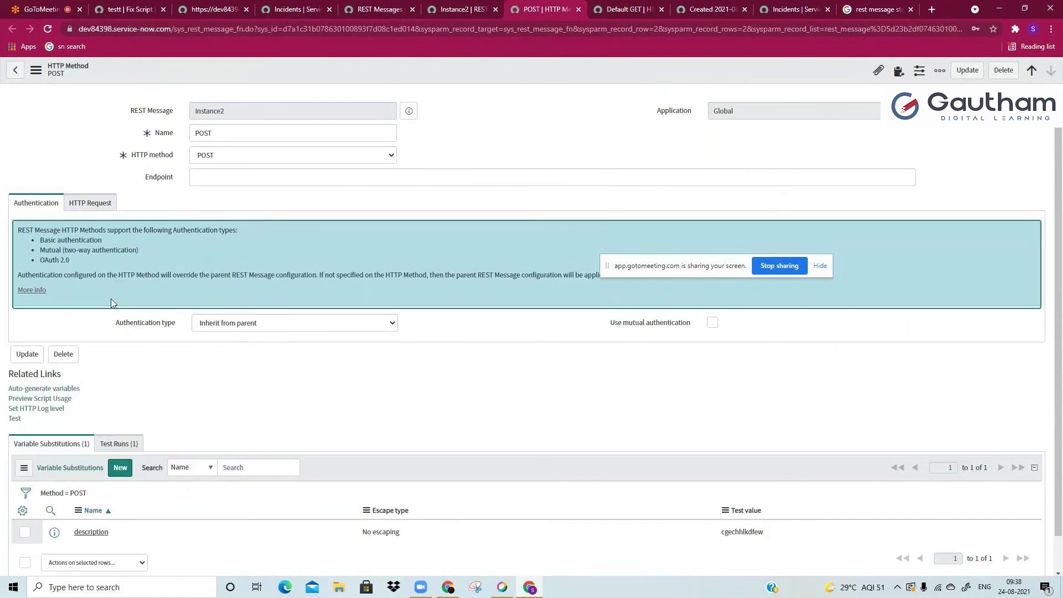
{"action": "double_click", "coordinate": [227, 132]}
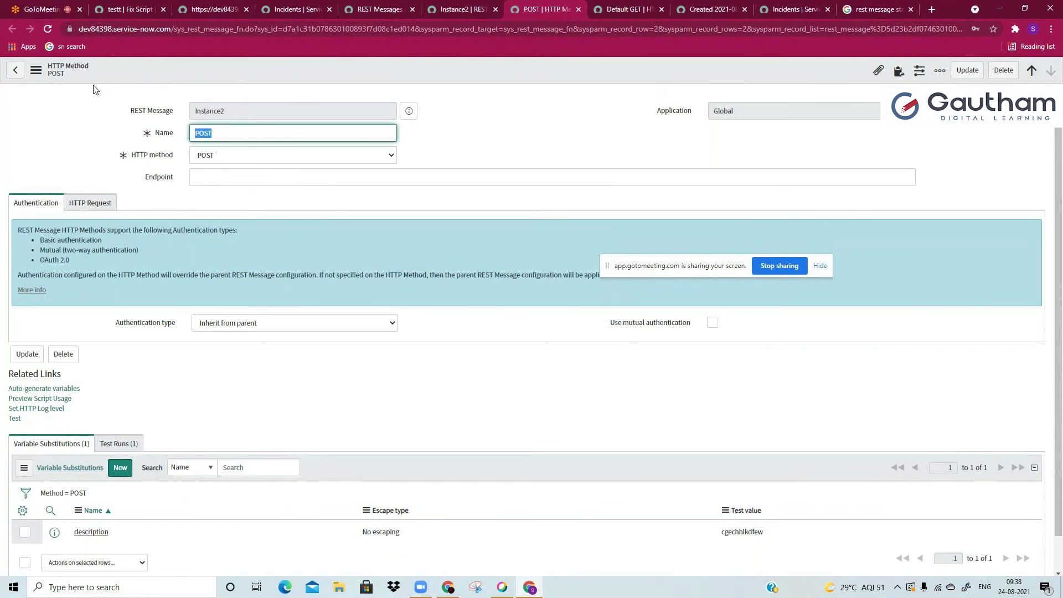
Step: Enter 'test chgeckk kjegwfbruk' as the description variable's test value, then reload the POST page
{"action": "left_click", "coordinate": [220, 380]}
{"action": "scroll", "coordinate": [218, 385], "scroll_direction": "down", "scroll_amount": 1}
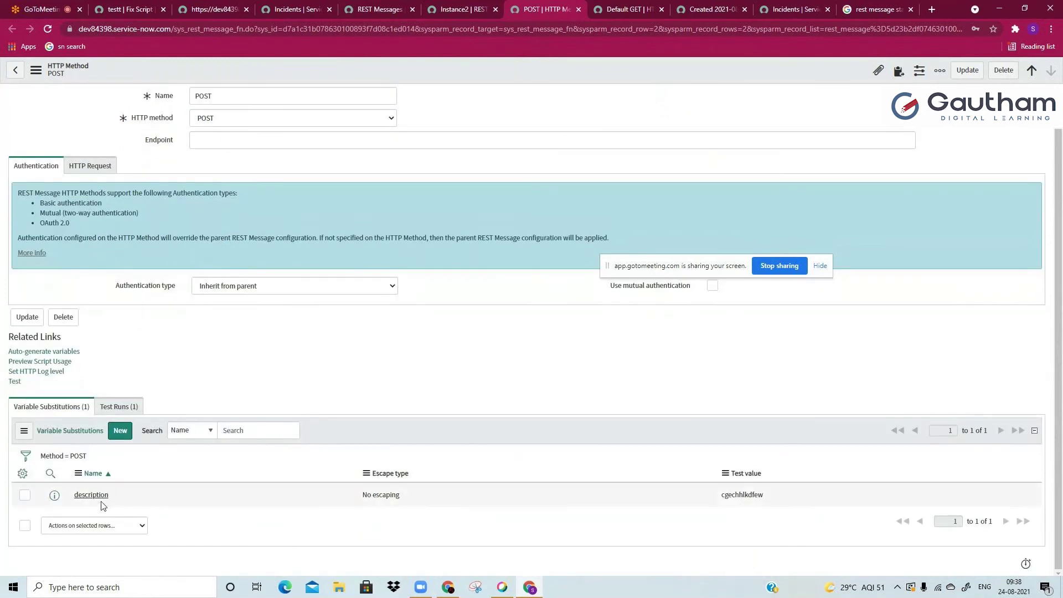
{"action": "double_click", "coordinate": [756, 502]}
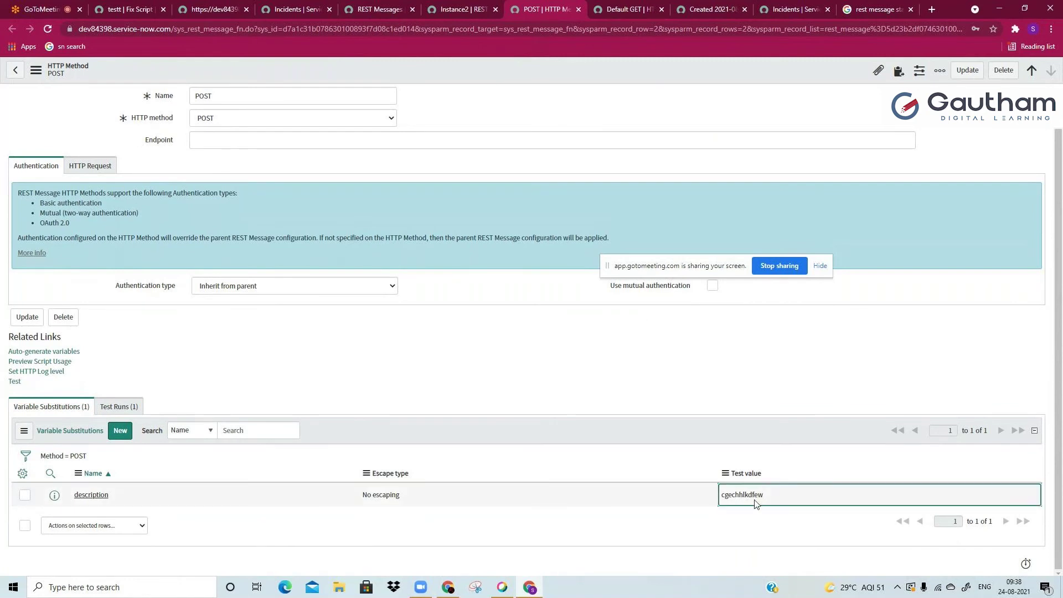
{"action": "left_click", "coordinate": [756, 503]}
{"action": "type", "text": "test chgeckk kjegwfbruk"}
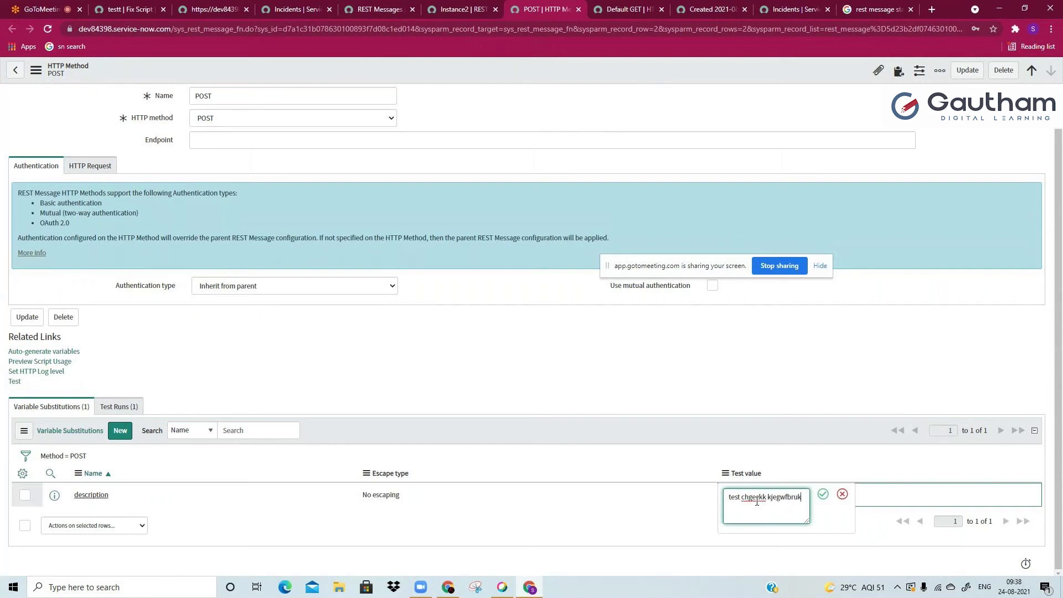
{"action": "key", "text": "Return"}
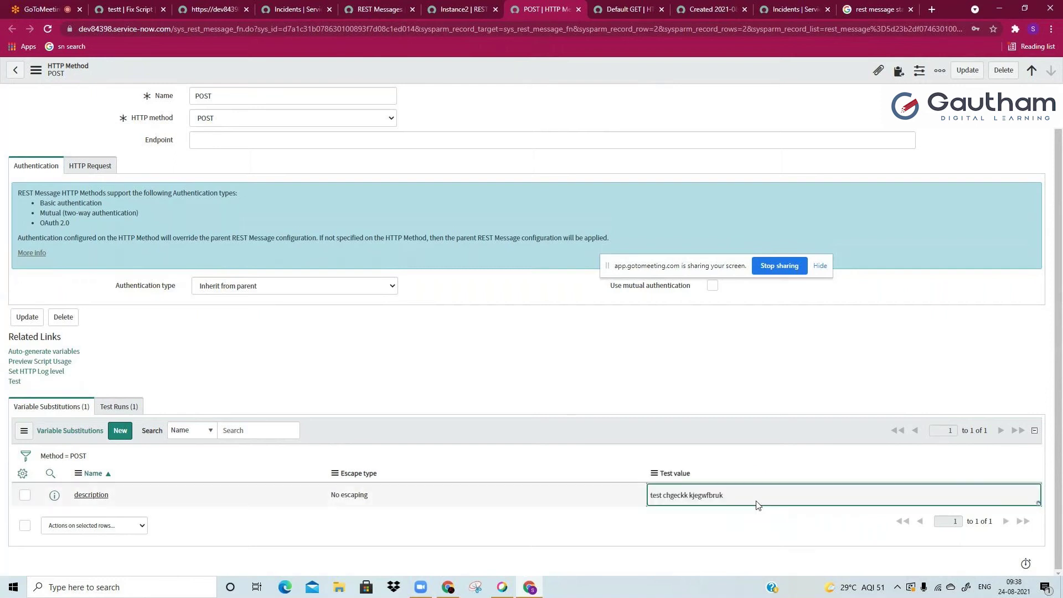
{"action": "scroll", "coordinate": [84, 274], "scroll_direction": "up", "scroll_amount": 1}
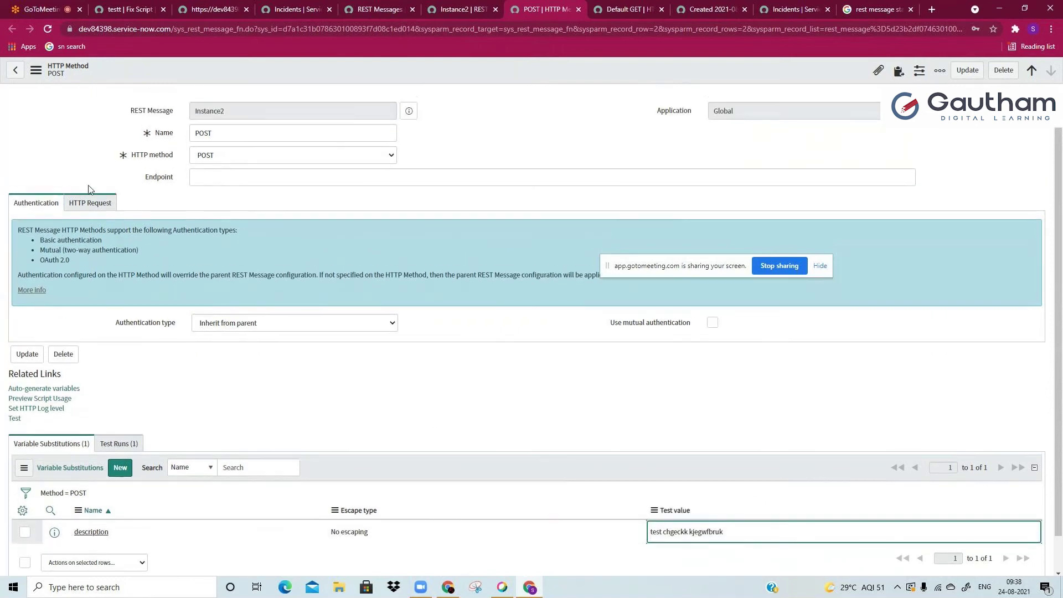
{"action": "left_click", "coordinate": [48, 31]}
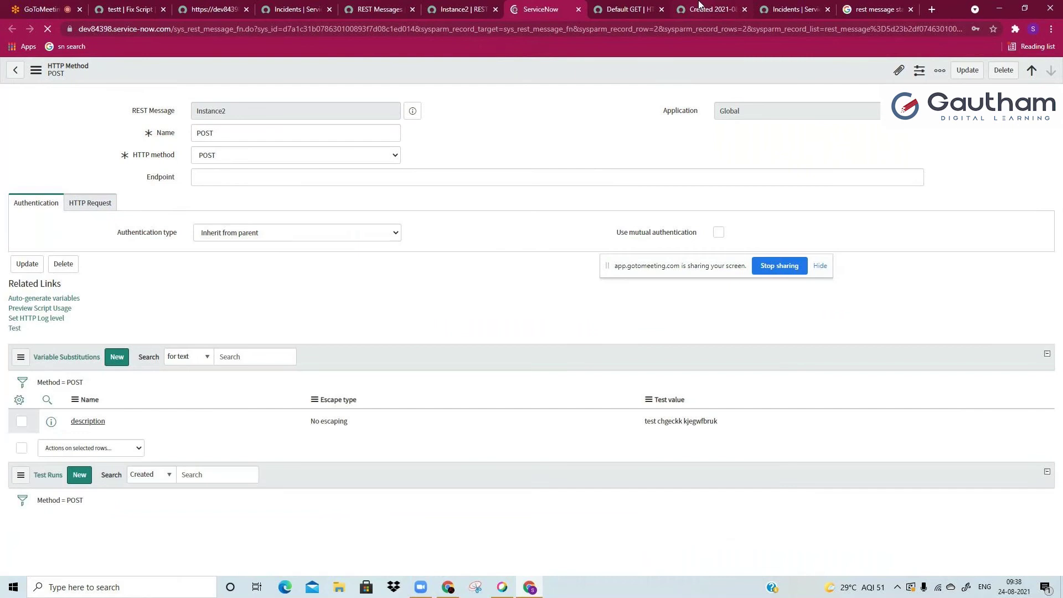
{"action": "double_click", "coordinate": [100, 26]}
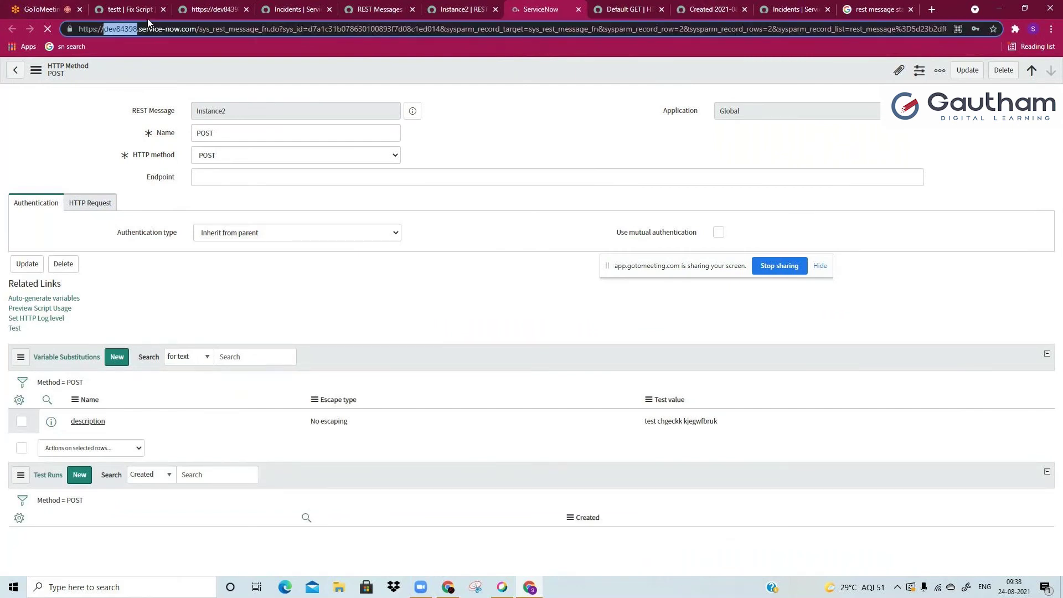
Step: Return to the POST HTTP method form and review its request and authentication settings
{"action": "left_click", "coordinate": [771, 10]}
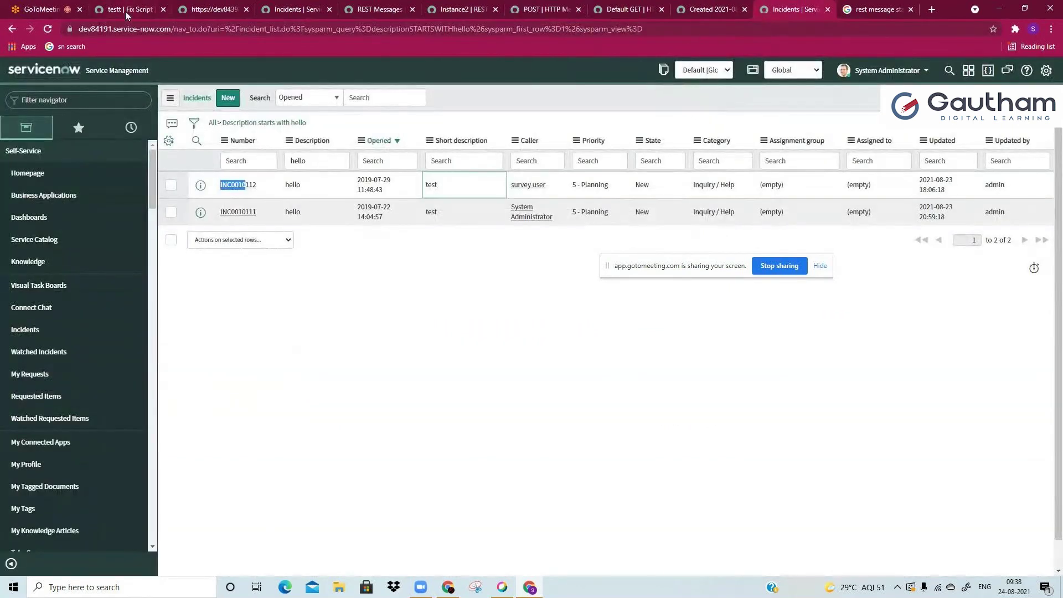
{"action": "left_click", "coordinate": [541, 10]}
{"action": "scroll", "coordinate": [365, 273], "scroll_direction": "down", "scroll_amount": 1}
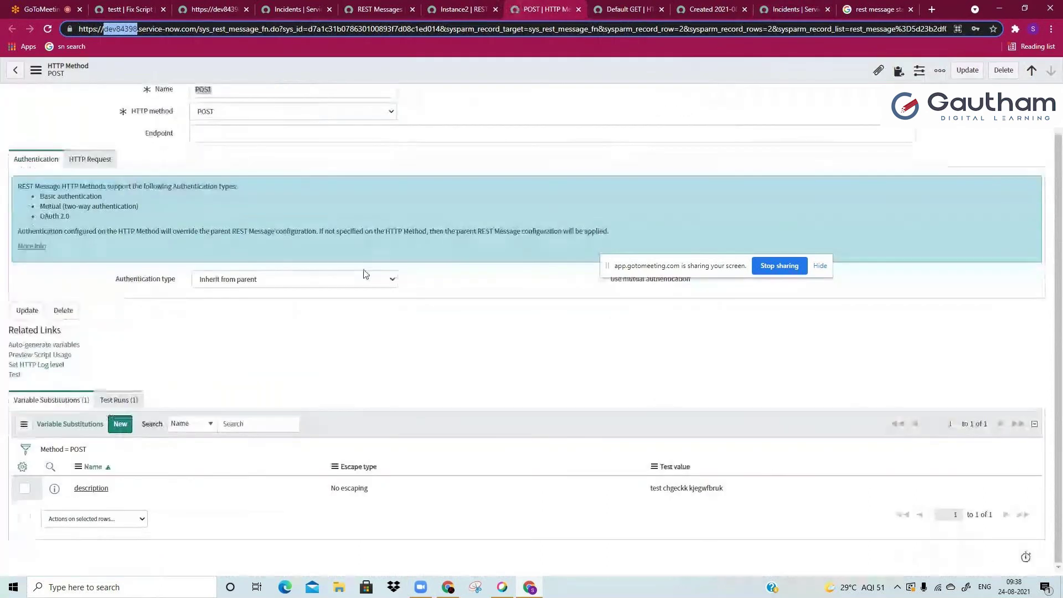
{"action": "left_click", "coordinate": [98, 164]}
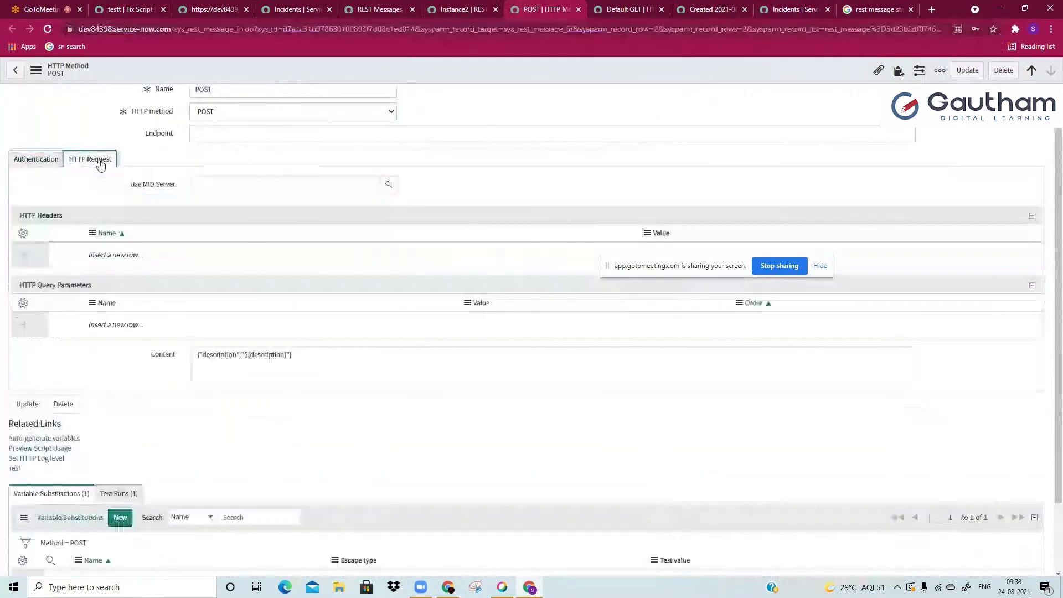
{"action": "left_click", "coordinate": [39, 160]}
Step: Test the POST method, note incident INC0010002 in the 201 response, then go to incidents
{"action": "left_click", "coordinate": [15, 382]}
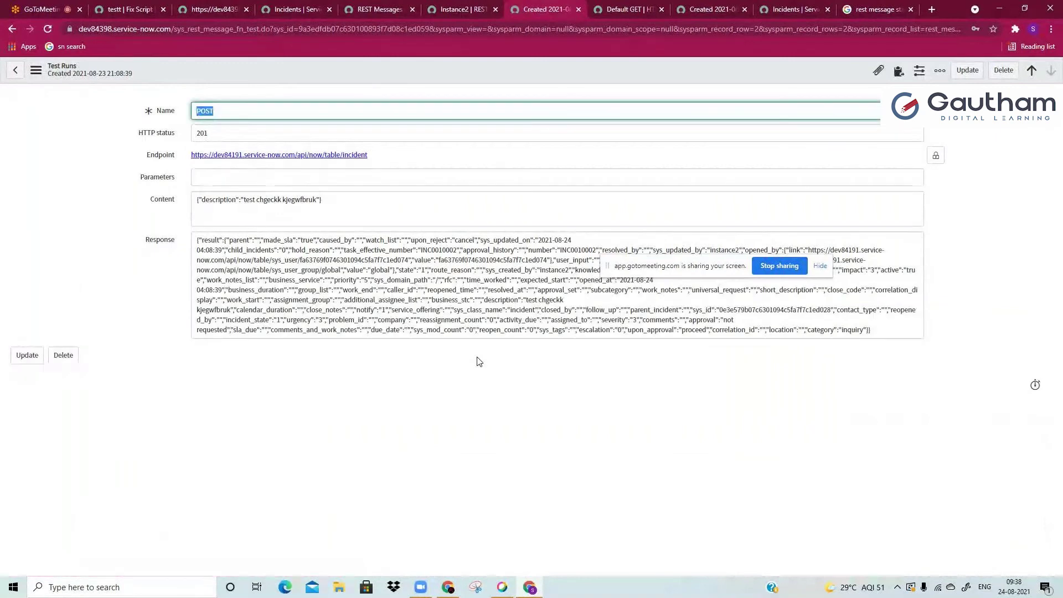
{"action": "left_click", "coordinate": [476, 332]}
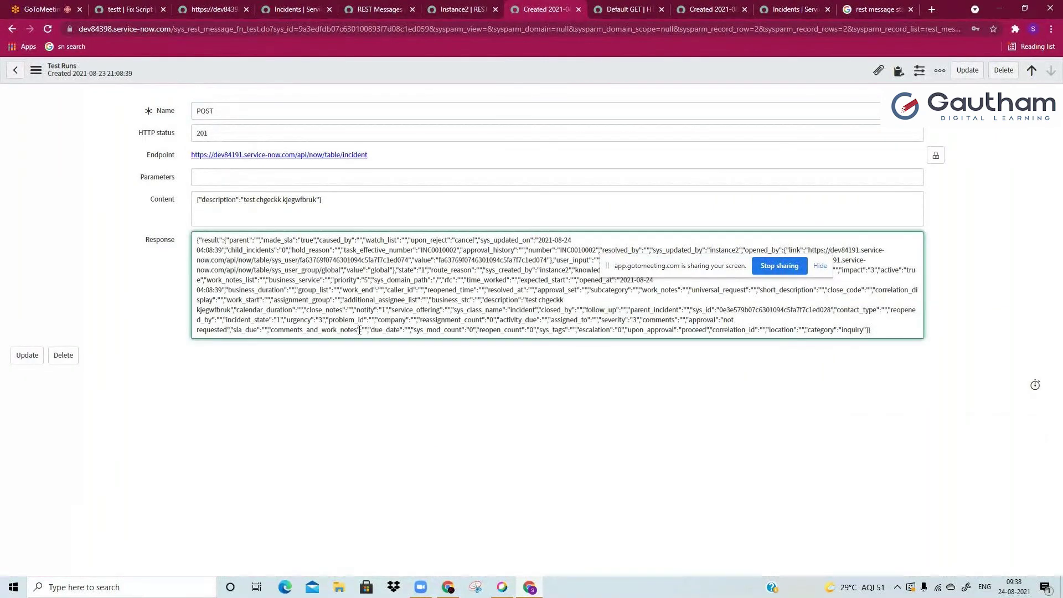
{"action": "double_click", "coordinate": [577, 250]}
{"action": "double_click", "coordinate": [587, 253]}
{"action": "left_click", "coordinate": [791, 9]}
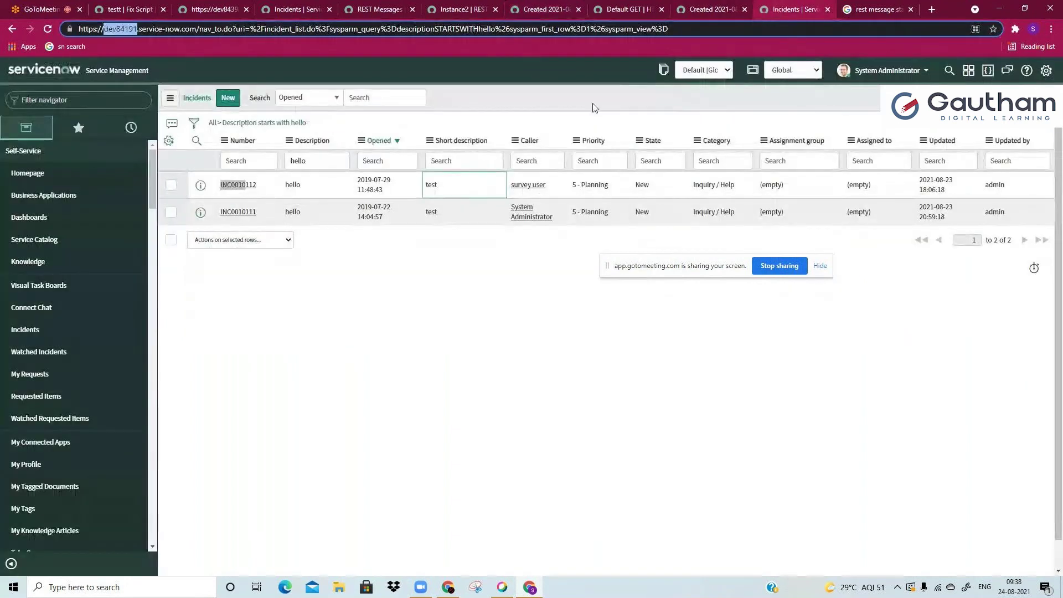
Step: Clear the 'hello' filter and highlight INC0010002's description 'test chgeckk kjegwfbruk'
{"action": "left_click", "coordinate": [232, 143]}
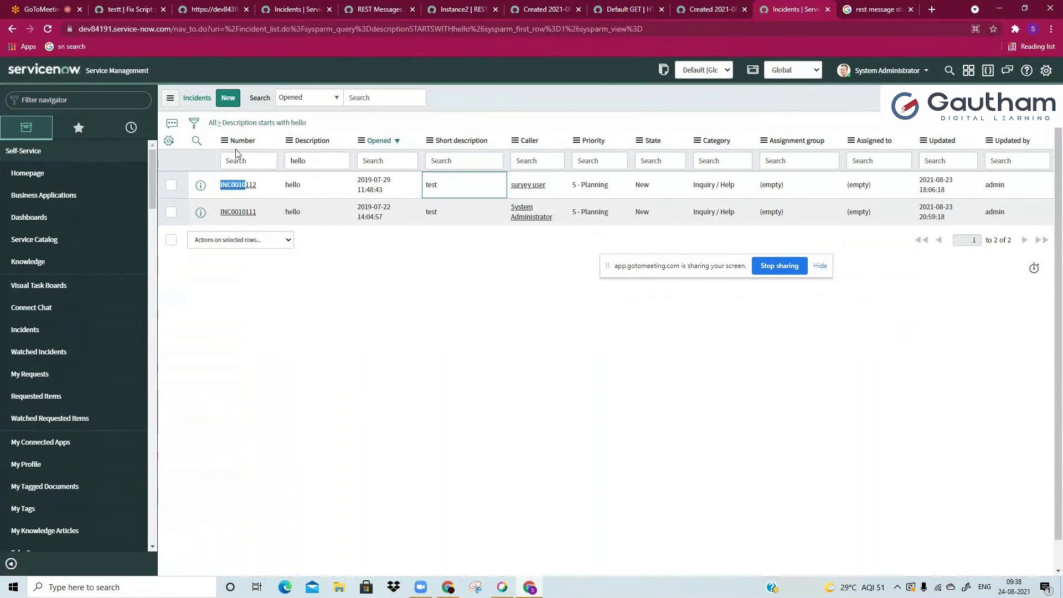
{"action": "left_click", "coordinate": [213, 123]}
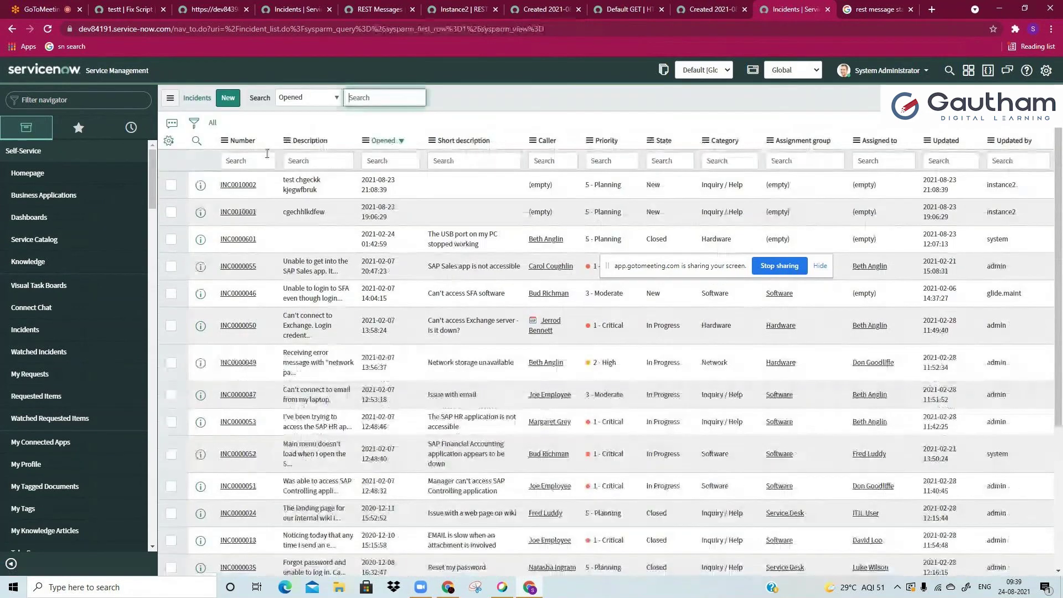
{"action": "left_click", "coordinate": [285, 187]}
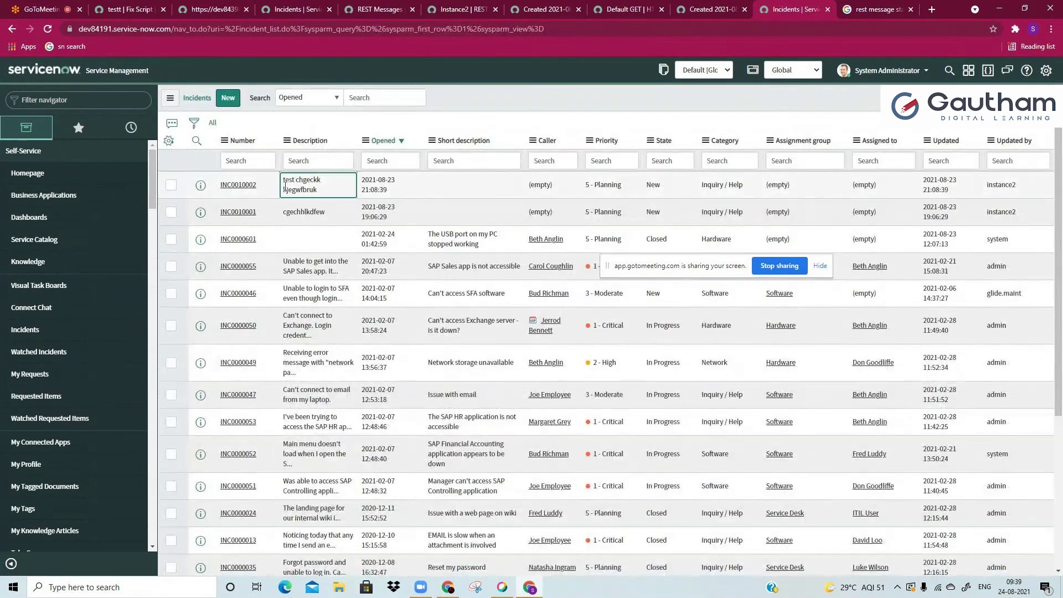
{"action": "left_click_drag", "start_coordinate": [285, 186], "coordinate": [334, 194]}
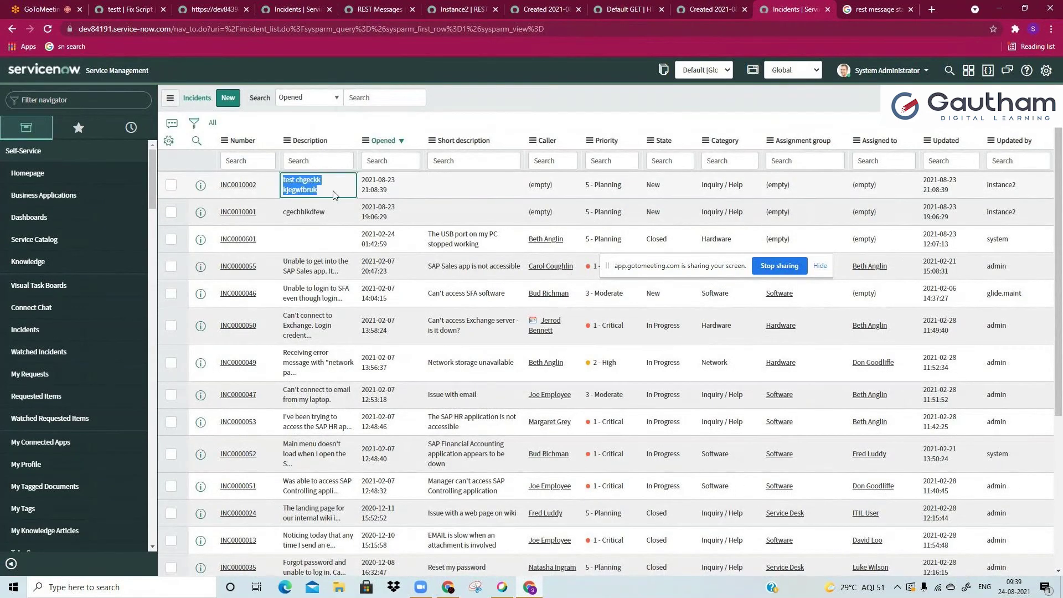
{"action": "left_click", "coordinate": [681, 8]}
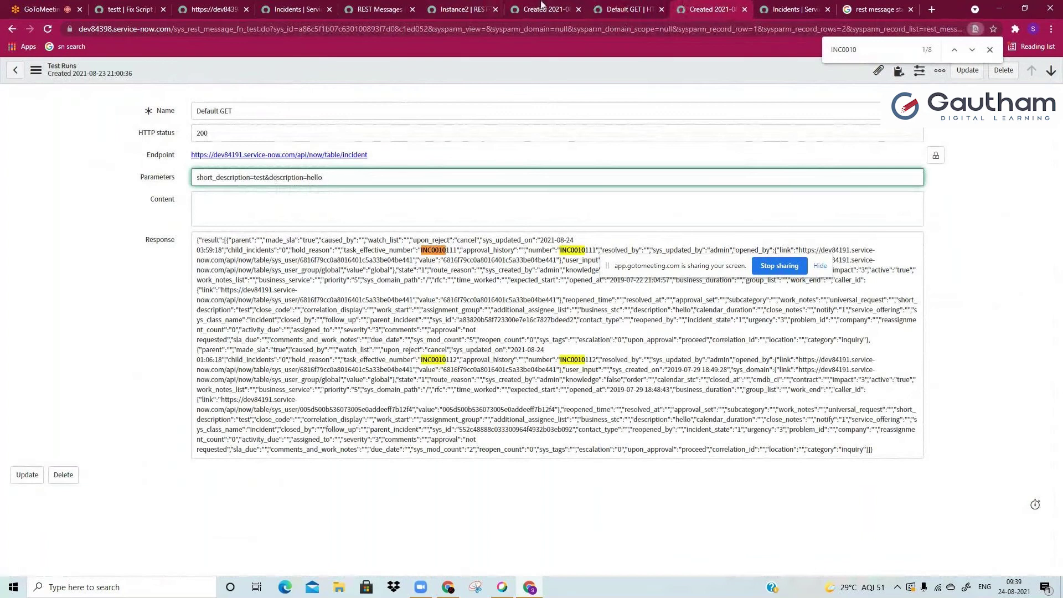
Step: Copy the POST method's description test value and find INC0010002 in the incident list to compare
{"action": "left_click", "coordinate": [460, 10]}
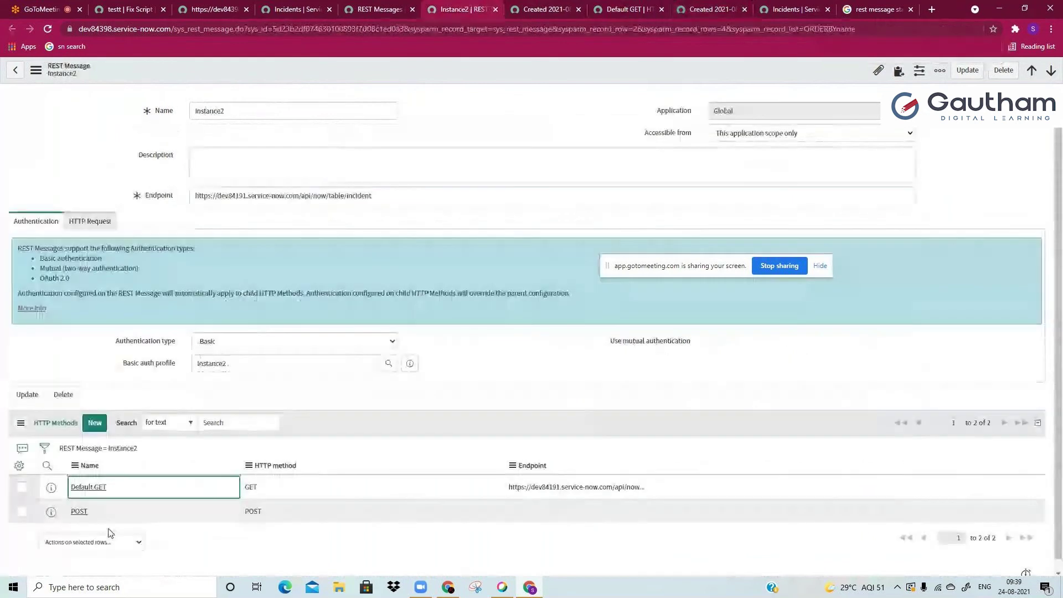
{"action": "left_click", "coordinate": [80, 512]}
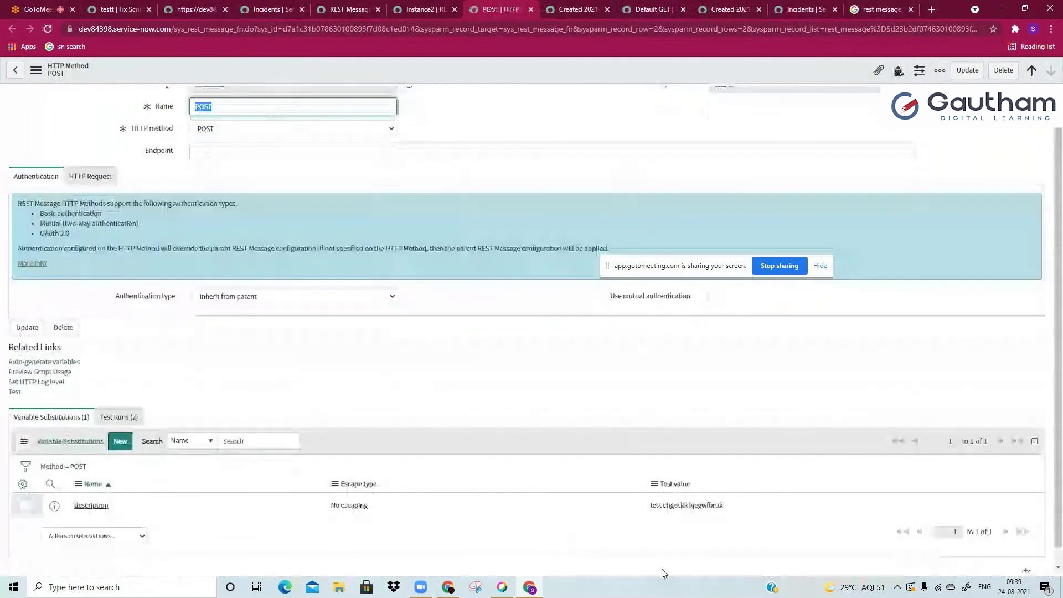
{"action": "left_click_drag", "start_coordinate": [723, 505], "coordinate": [649, 508]}
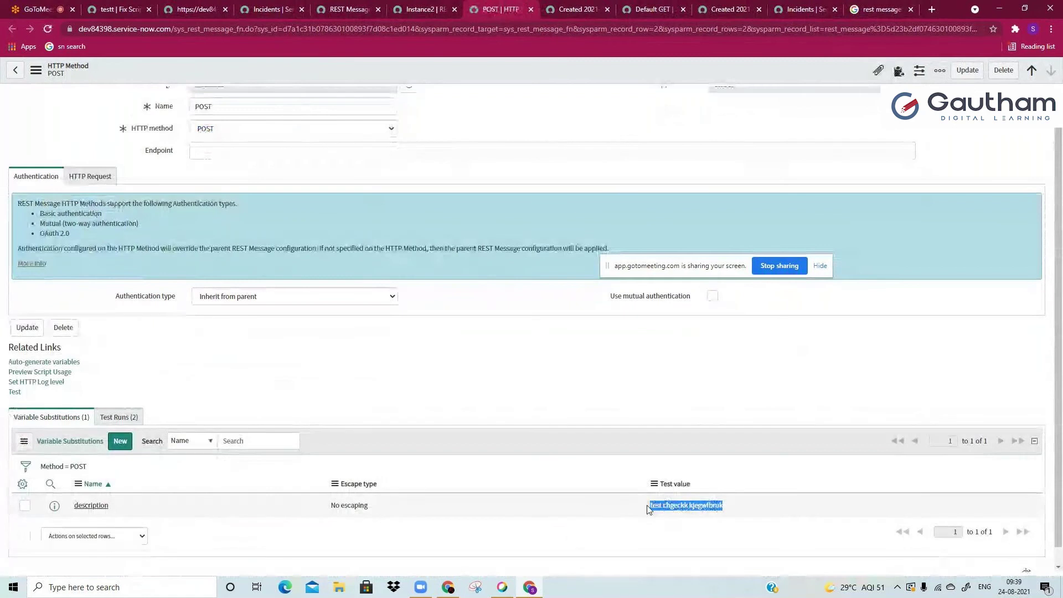
{"action": "left_click", "coordinate": [807, 9]}
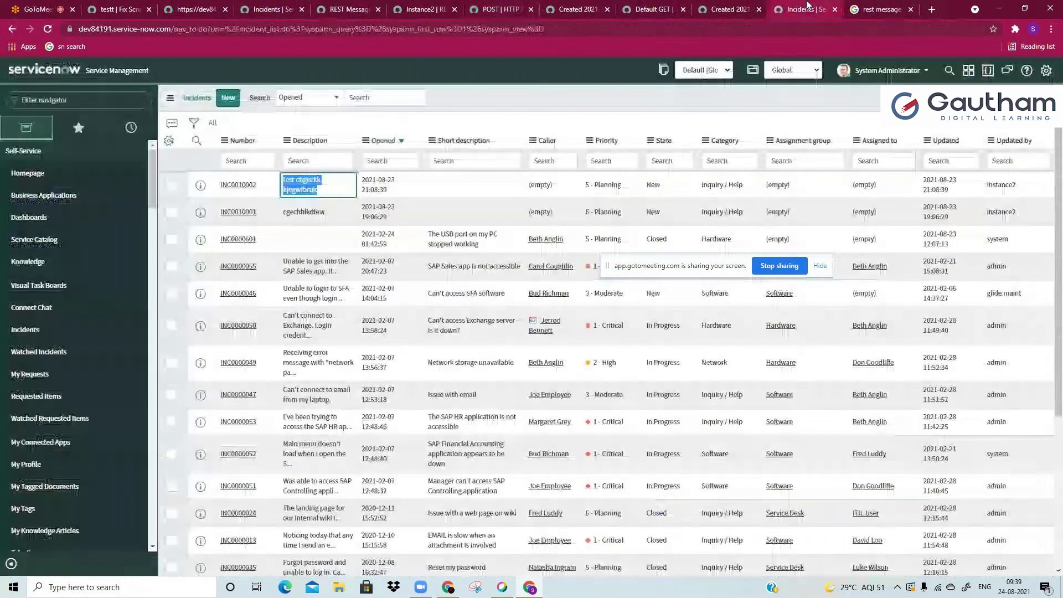
{"action": "key", "text": "ctrl+f"}
{"action": "type", "text": "INC0010002"}
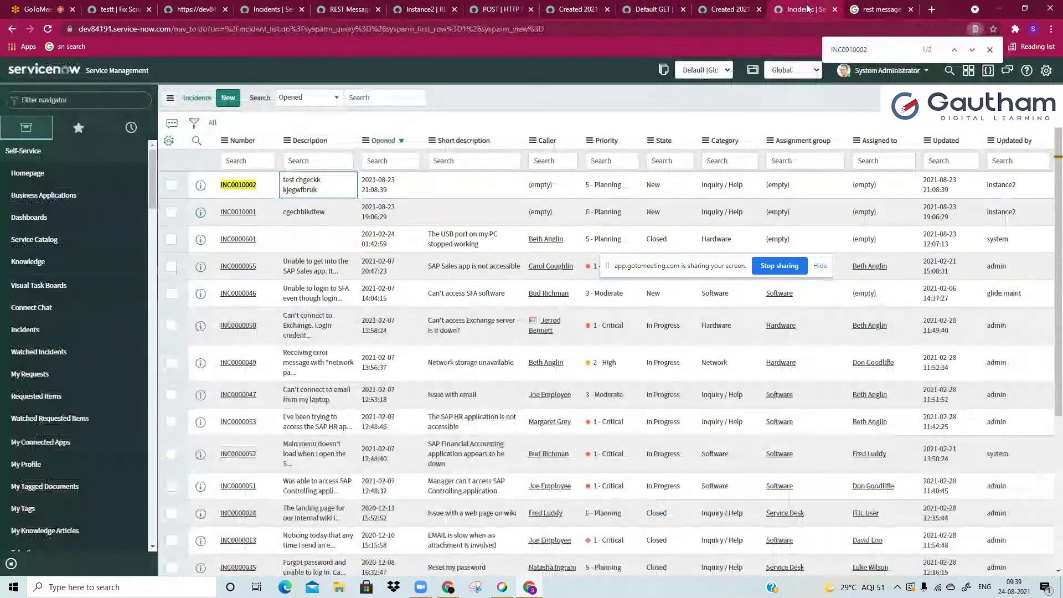
{"action": "left_click", "coordinate": [293, 180]}
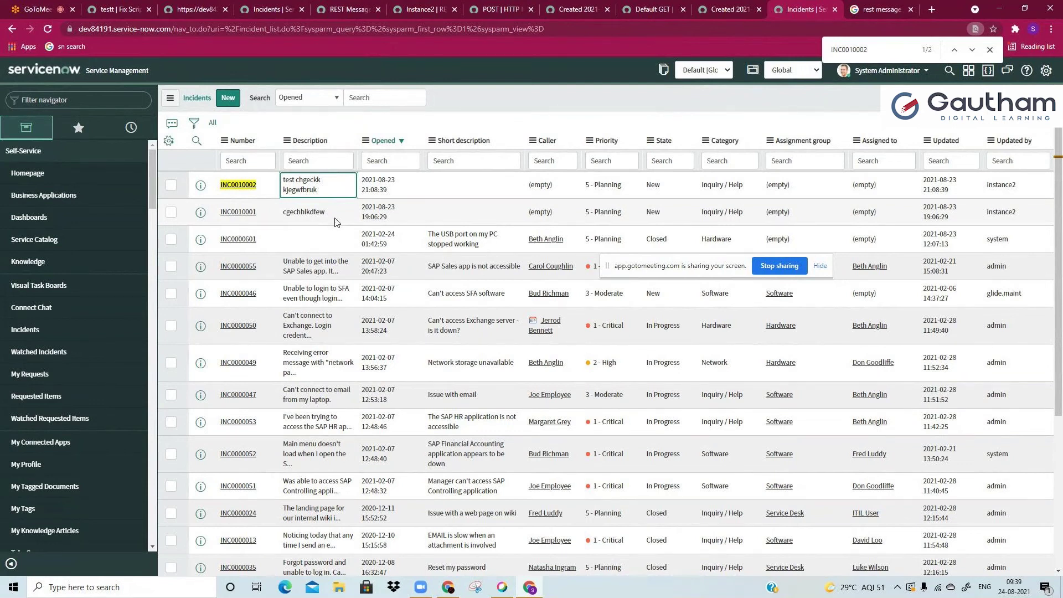
Step: Check INC0010001's description, then start a new HTTP method on the Instance2 REST message
{"action": "left_click", "coordinate": [306, 214]}
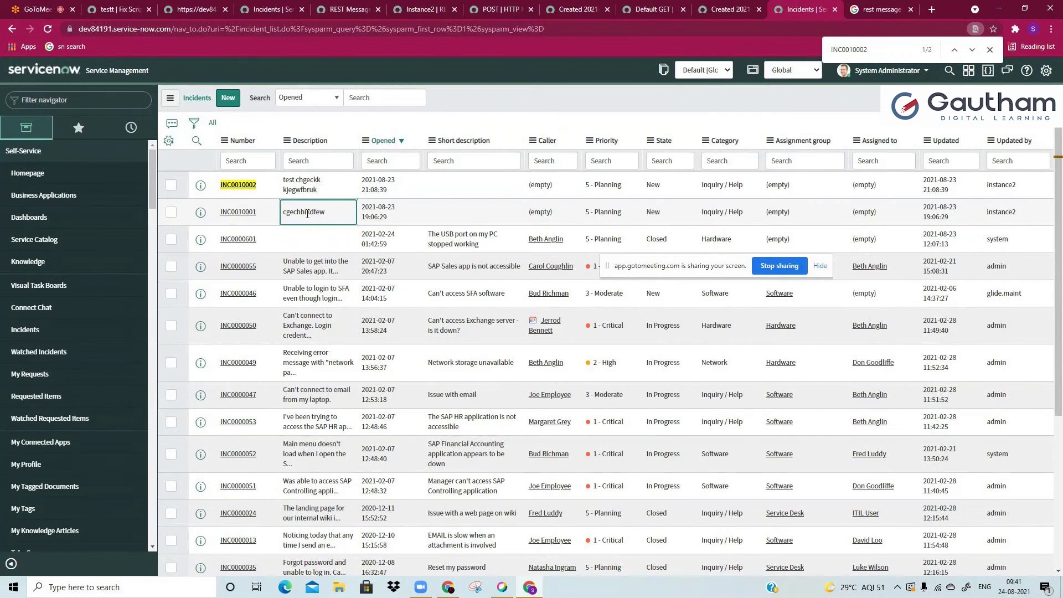
{"action": "left_click", "coordinate": [349, 9]}
{"action": "left_click", "coordinate": [439, 5]}
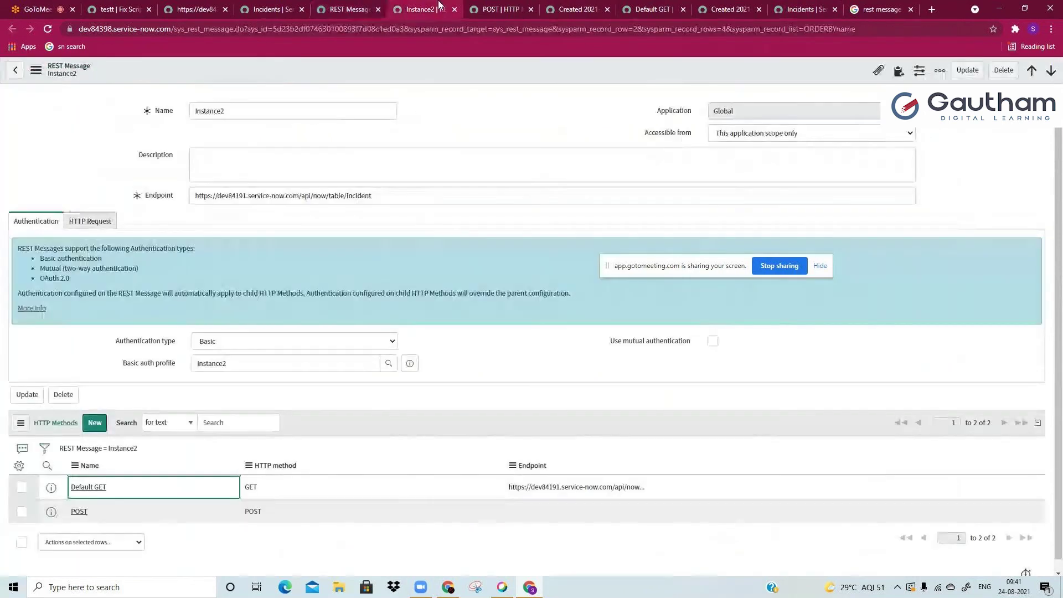
{"action": "left_click", "coordinate": [96, 422]}
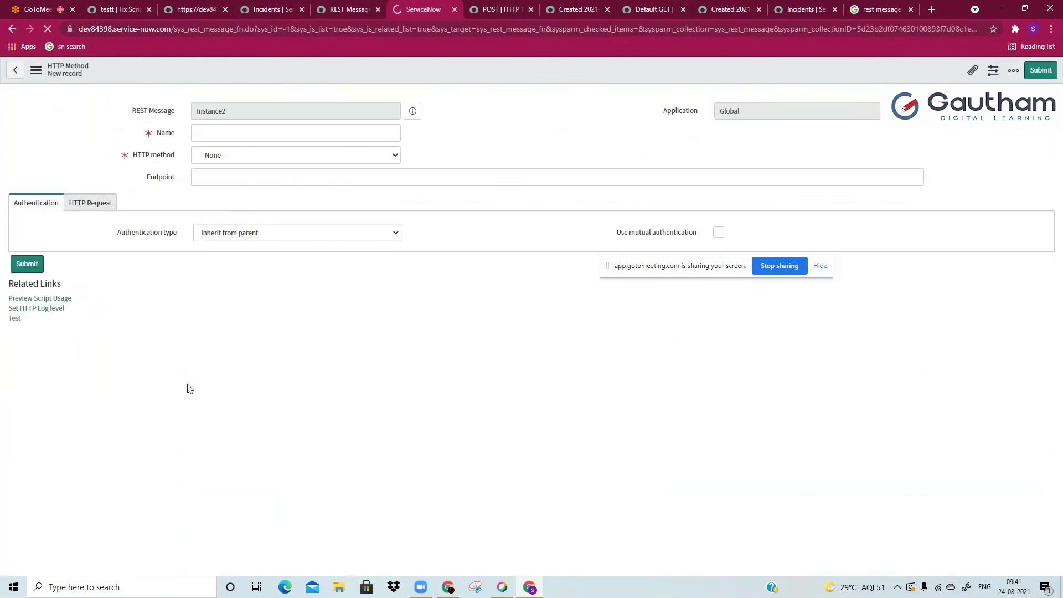
Step: Name the new method 'delete', set it to DELETE, and save it
{"action": "type", "text": "delete"}
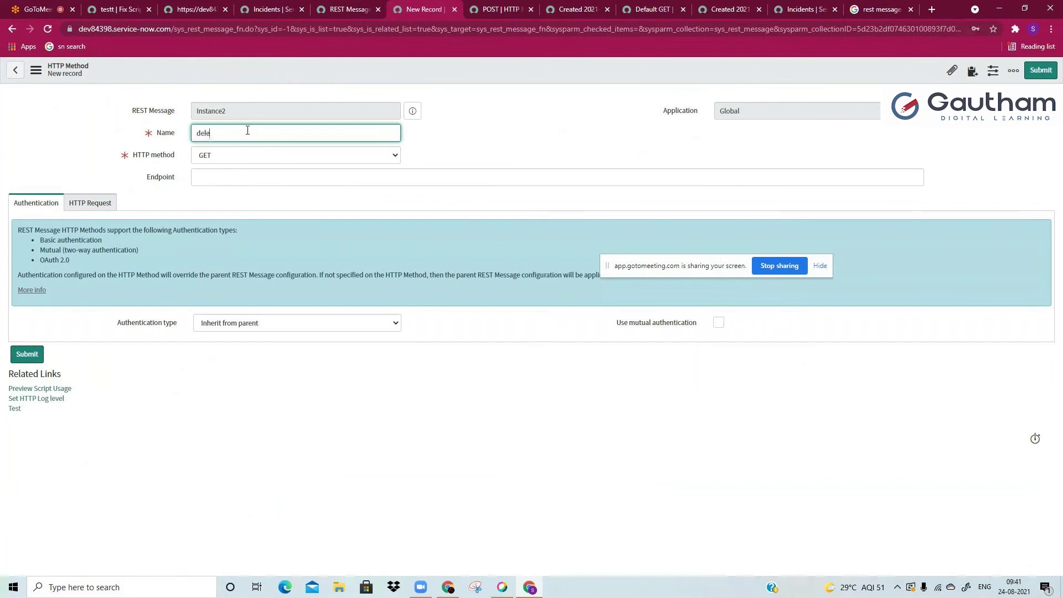
{"action": "left_click", "coordinate": [227, 155]}
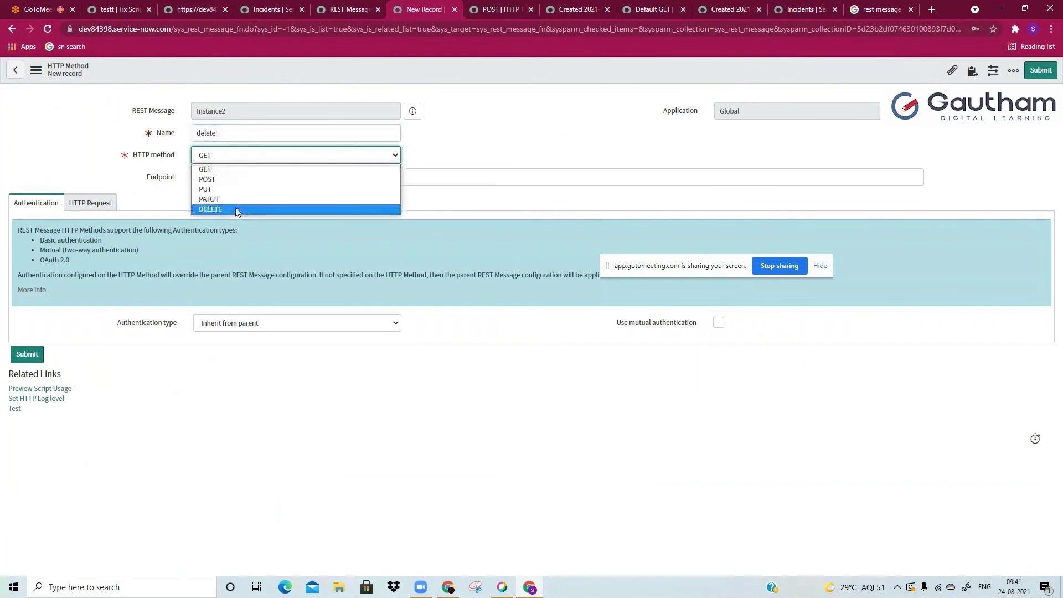
{"action": "left_click", "coordinate": [237, 210]}
{"action": "left_click", "coordinate": [93, 203]}
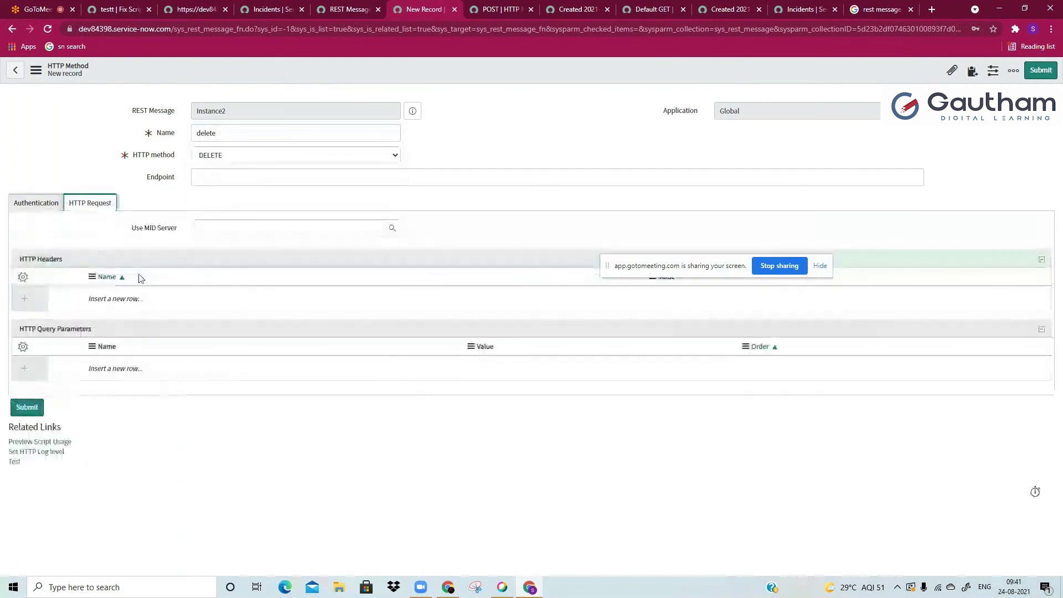
{"action": "right_click", "coordinate": [282, 79]}
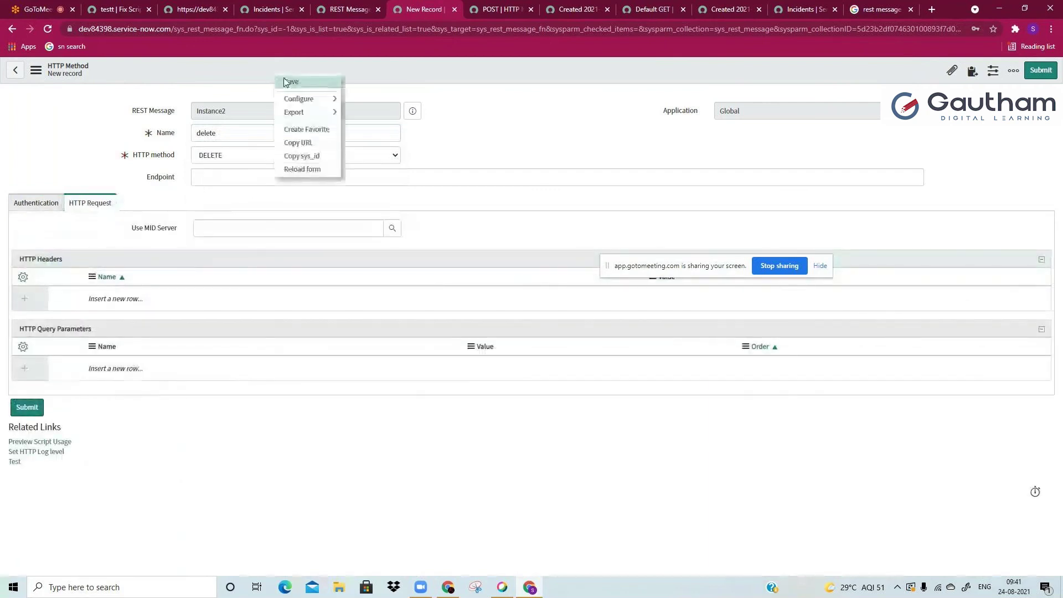
{"action": "left_click", "coordinate": [289, 81]}
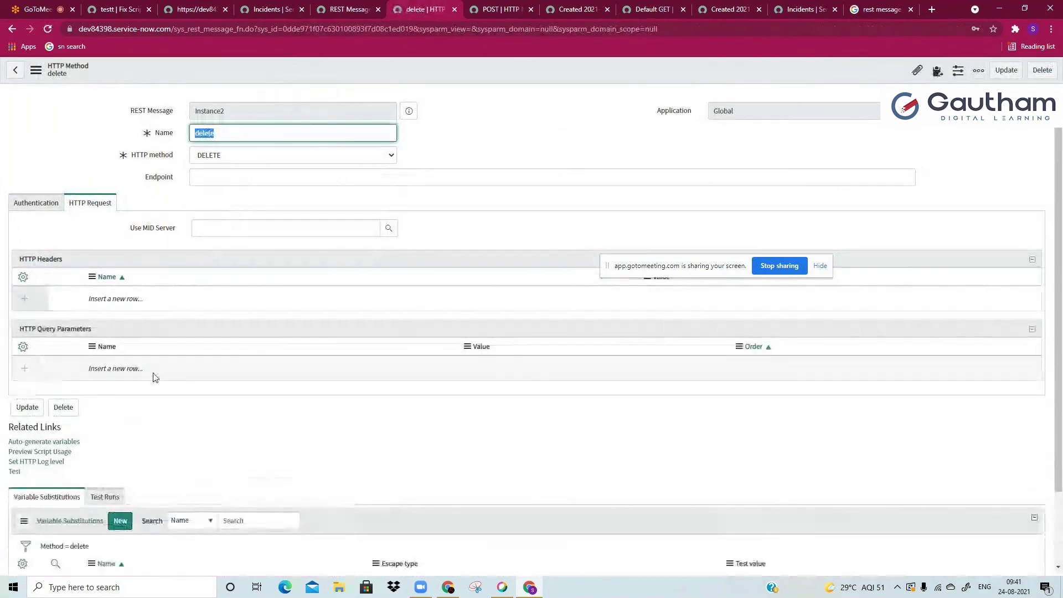
Step: Add a query parameter named sys_id
{"action": "left_click", "coordinate": [159, 378]}
{"action": "left_click", "coordinate": [161, 374]}
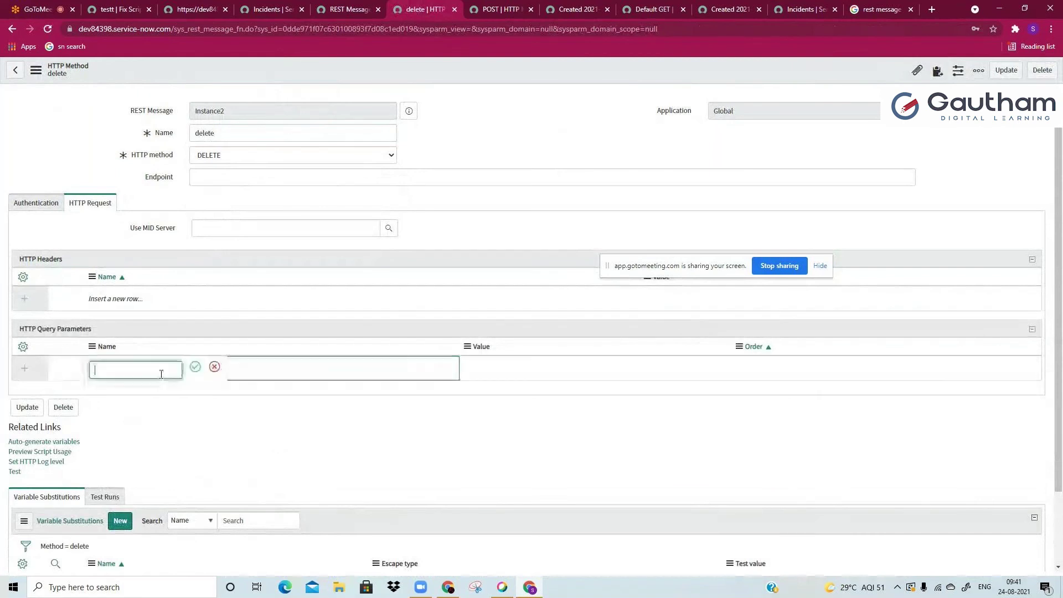
{"action": "type", "text": "sys_id"}
{"action": "key", "text": "Return"}
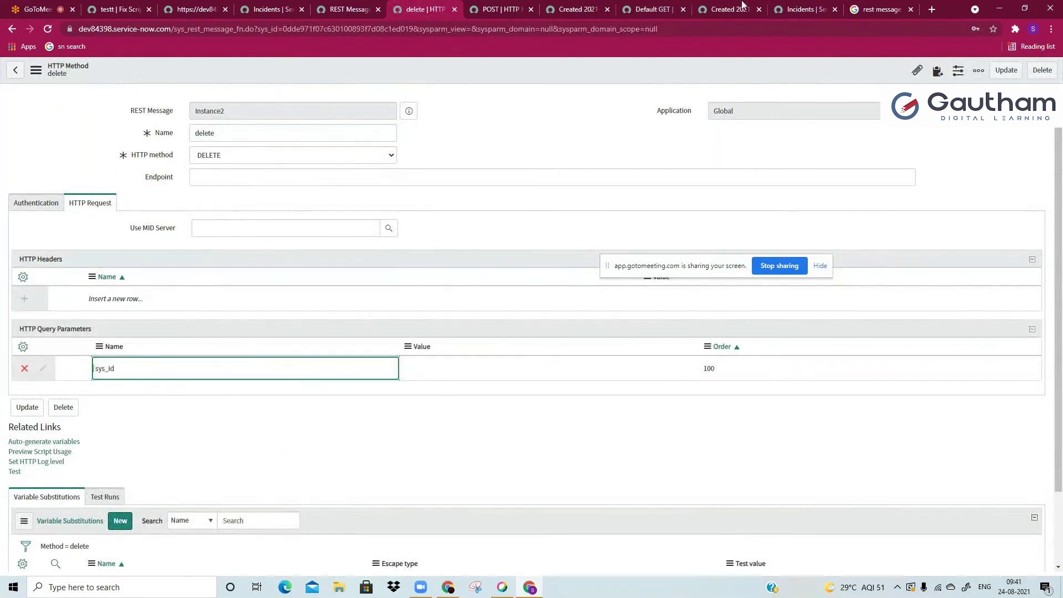
Step: Fill the sys_id parameter with incident INC0000055's sys_id copied from its URL, then test
{"action": "left_click", "coordinate": [825, 7]}
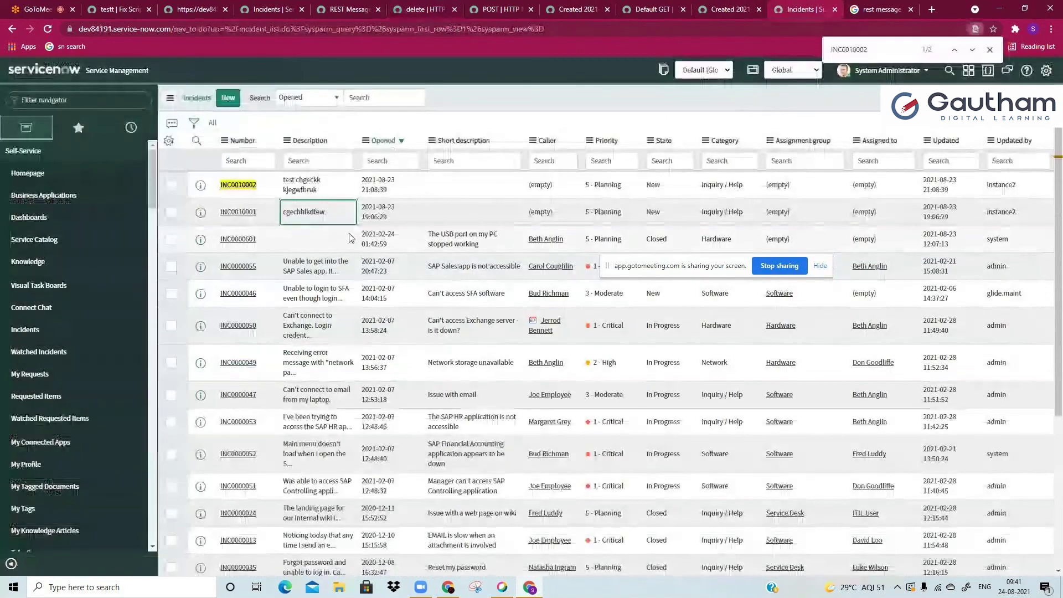
{"action": "left_click", "coordinate": [243, 266]}
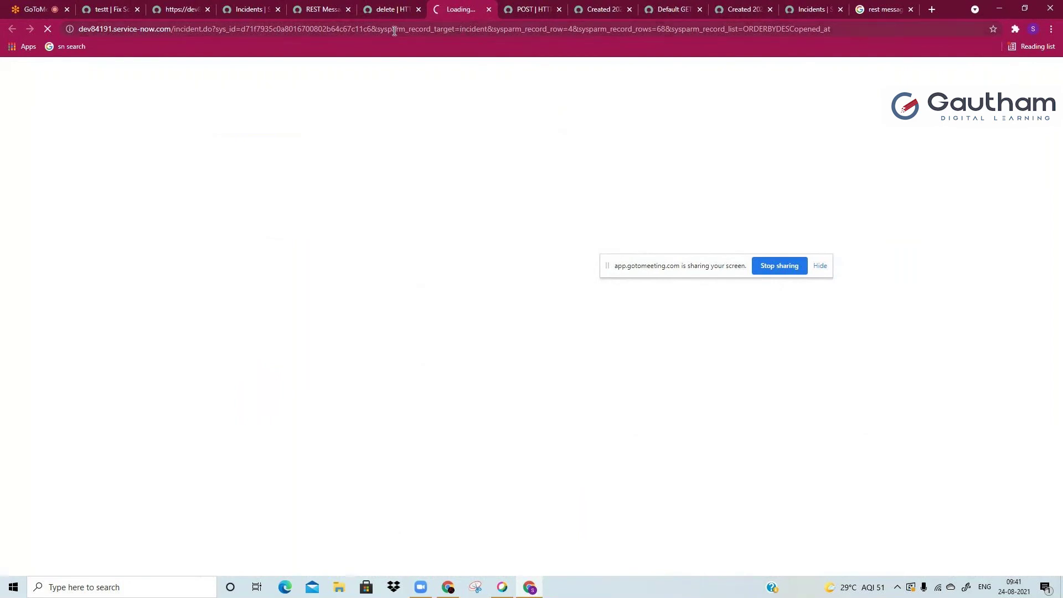
{"action": "left_click", "coordinate": [260, 29]}
{"action": "left_click_drag", "start_coordinate": [266, 29], "coordinate": [396, 29]}
{"action": "key", "text": "ctrl+c"}
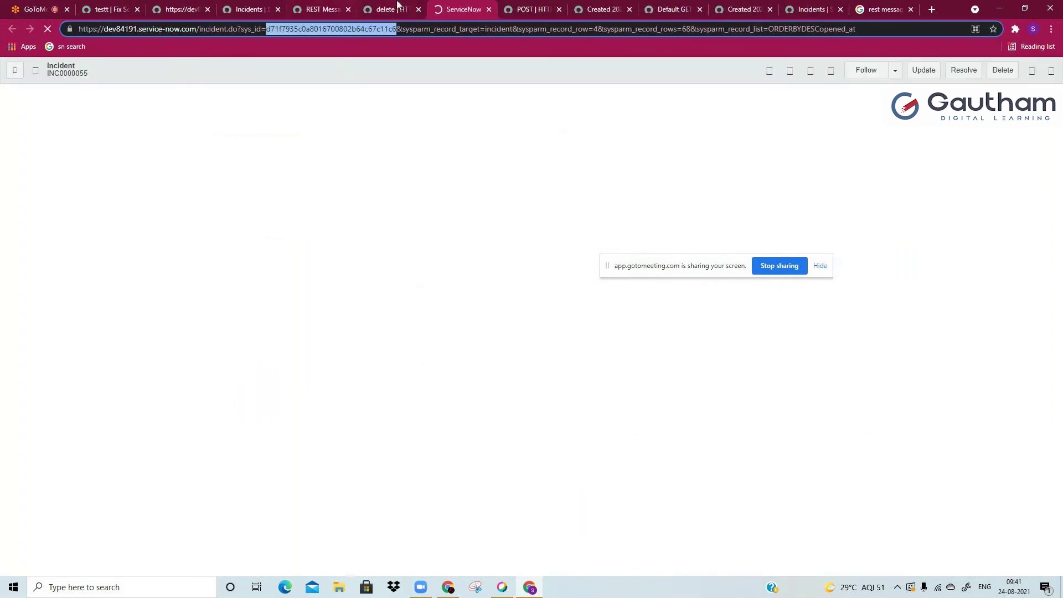
{"action": "left_click", "coordinate": [397, 5]}
{"action": "left_click", "coordinate": [569, 372]}
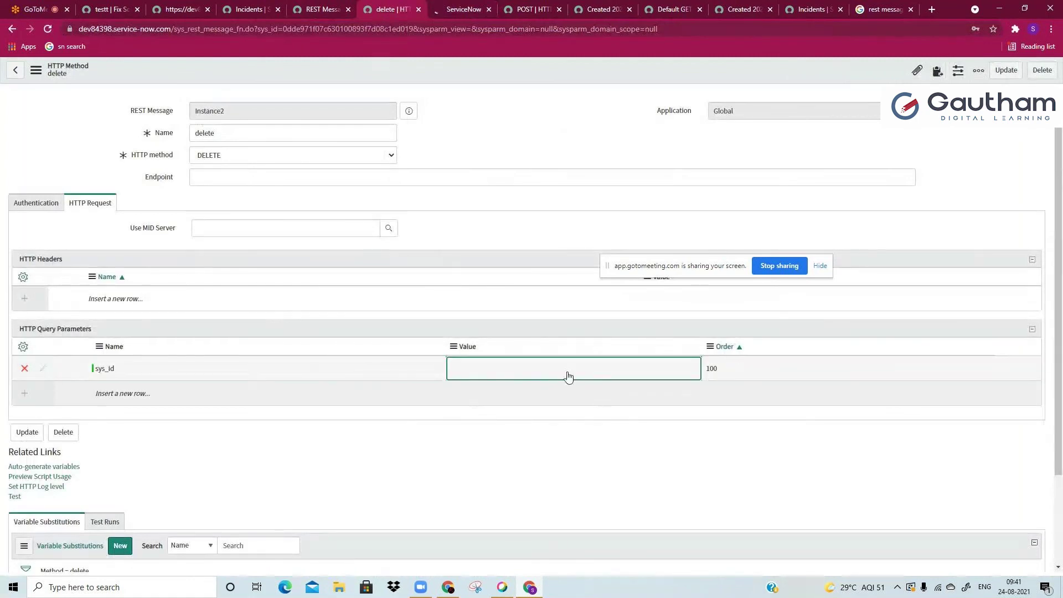
{"action": "left_click", "coordinate": [568, 377]}
{"action": "key", "text": "ctrl+v"}
{"action": "left_click", "coordinate": [550, 366]}
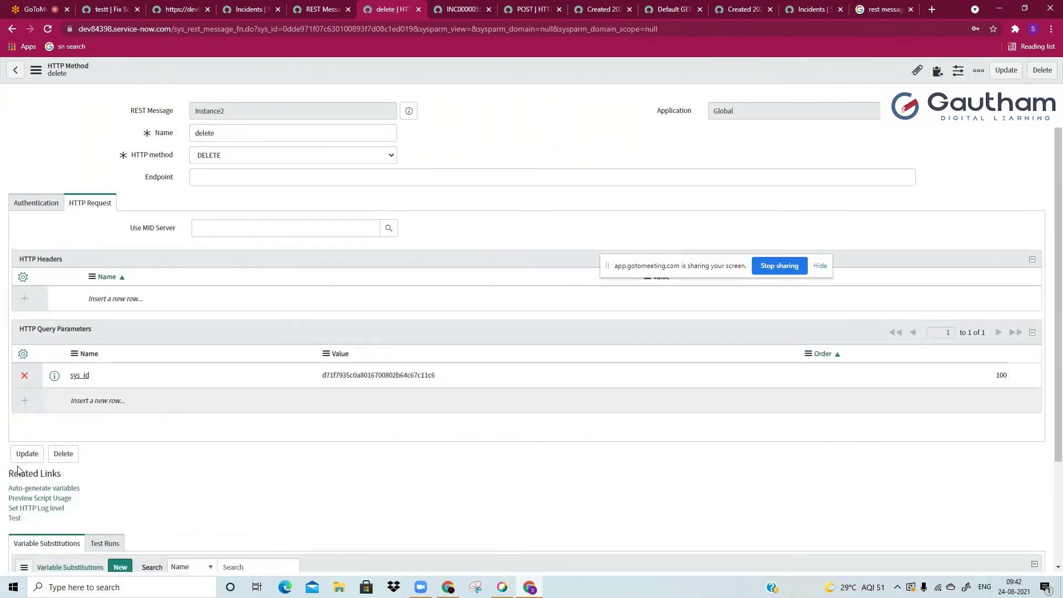
{"action": "left_click", "coordinate": [15, 518]}
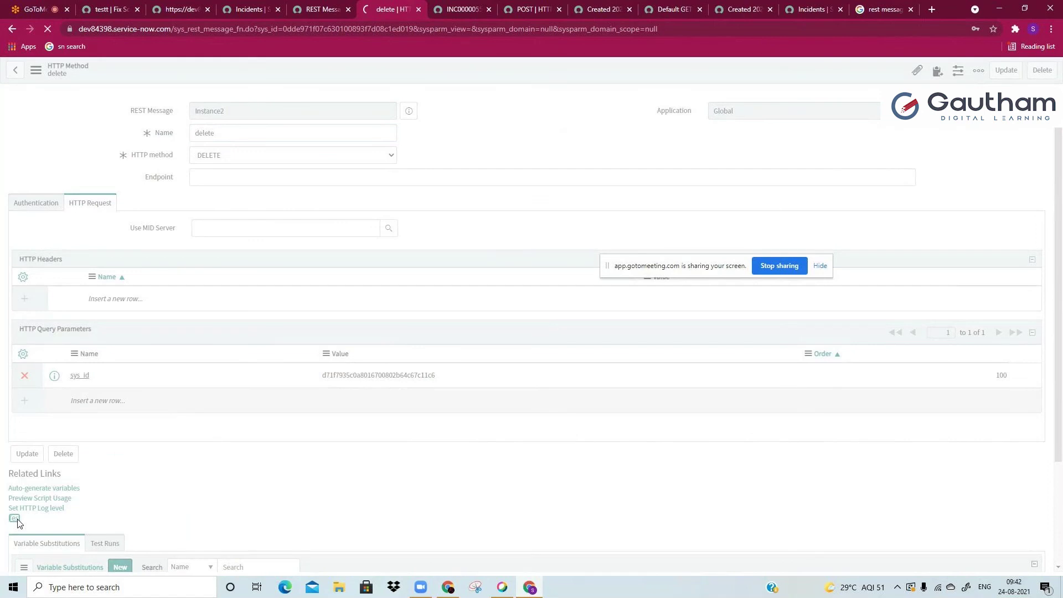
Step: Review the 405 Method not Supported error, then duplicate the INC0000055 incident tab
{"action": "left_click", "coordinate": [265, 241]}
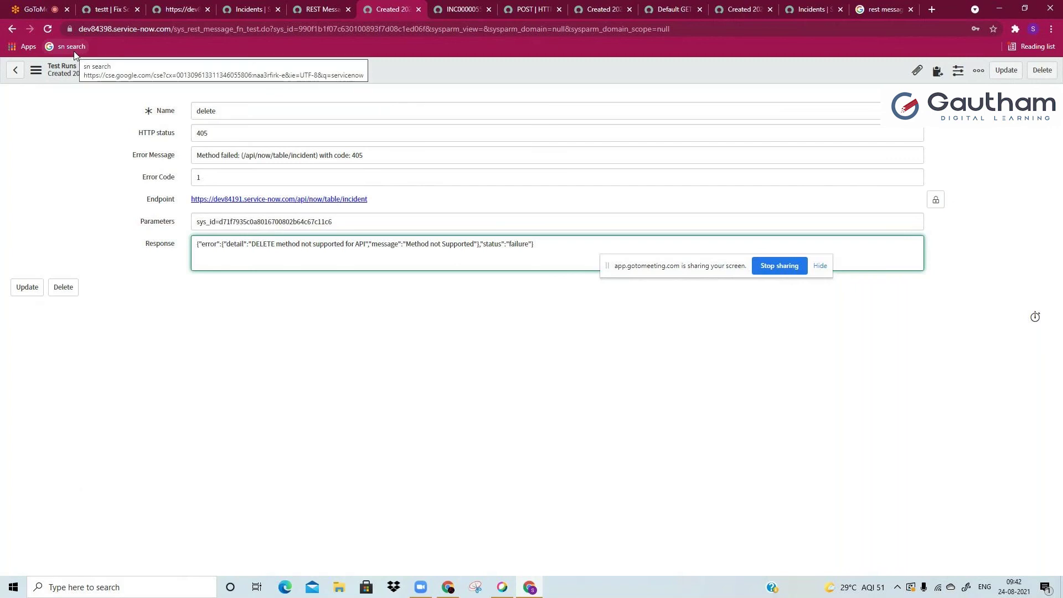
{"action": "left_click", "coordinate": [11, 30]}
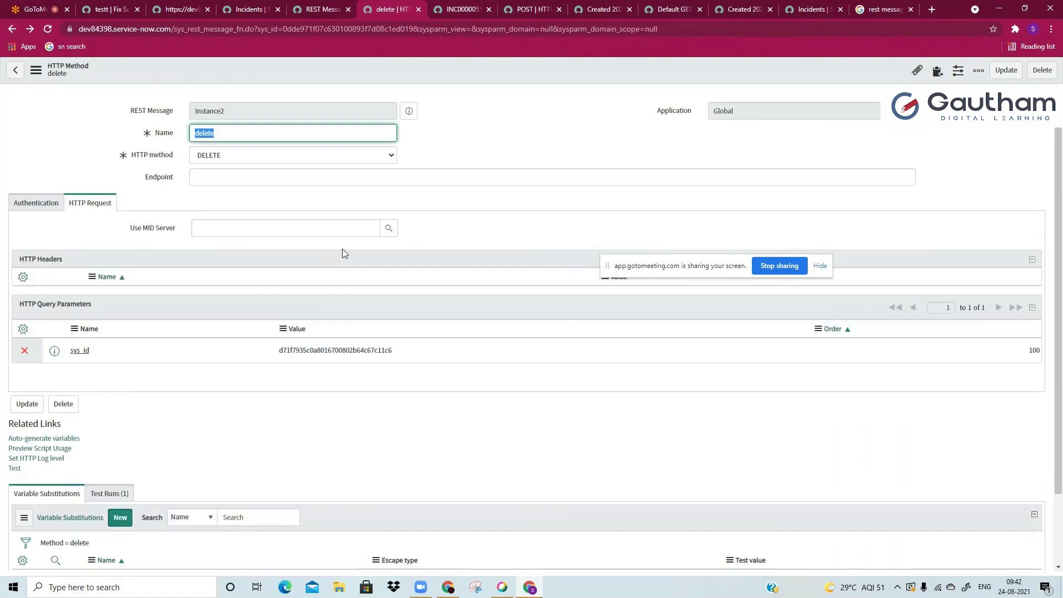
{"action": "left_click", "coordinate": [447, 17]}
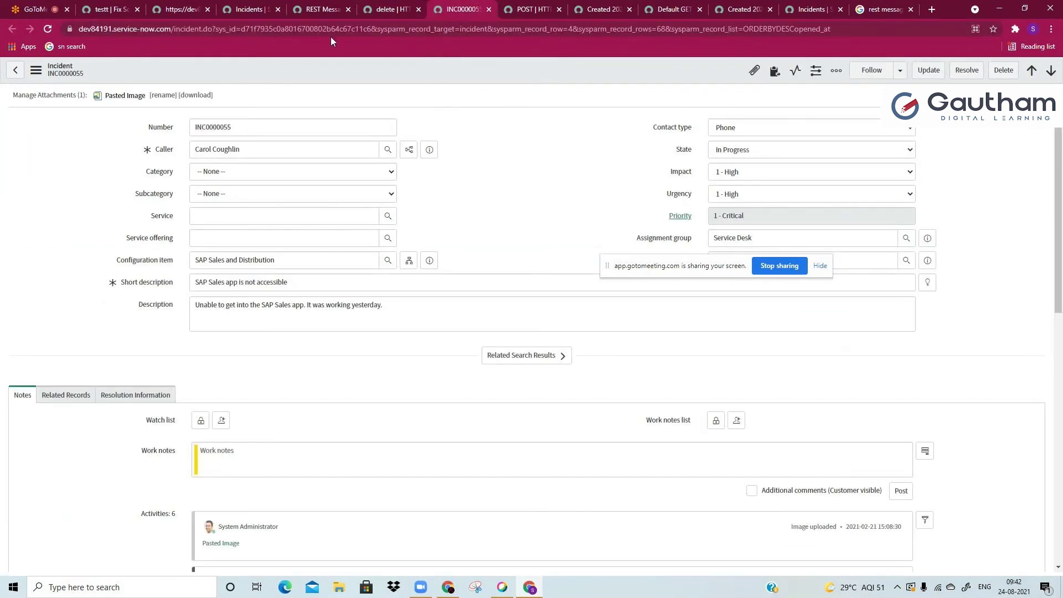
{"action": "right_click", "coordinate": [455, 9]}
{"action": "left_click", "coordinate": [479, 83]}
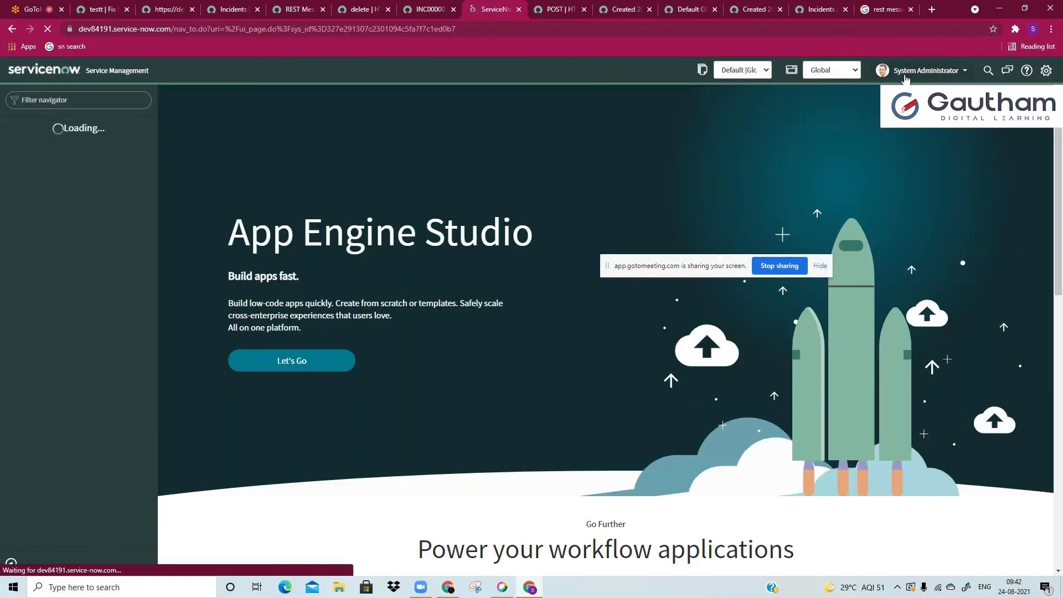
Step: Open the Users list via sys_user.list from the profile page, then return to the delete method
{"action": "left_click", "coordinate": [906, 77]}
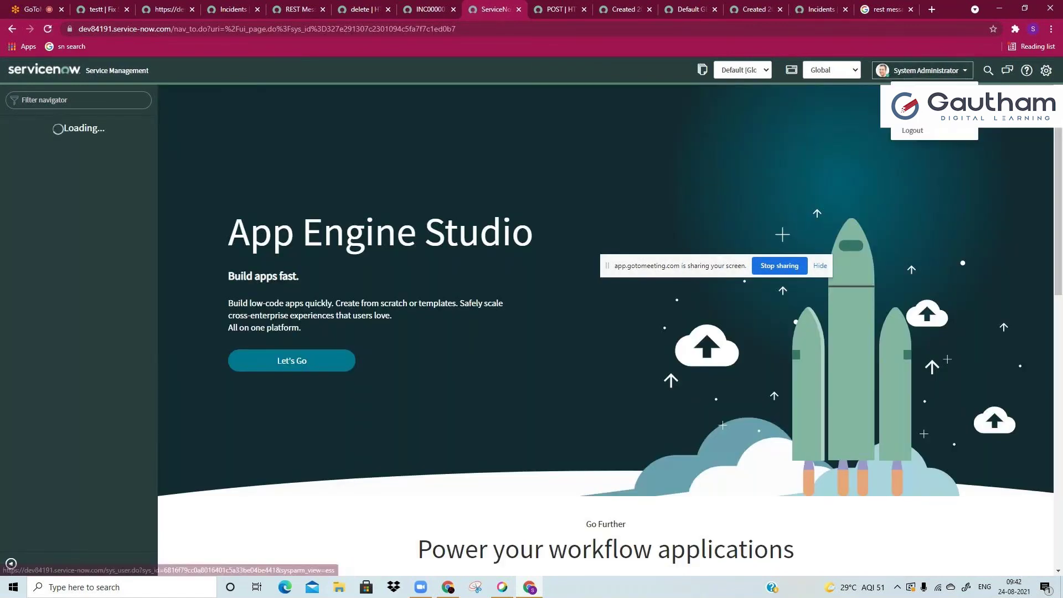
{"action": "left_click", "coordinate": [908, 90]}
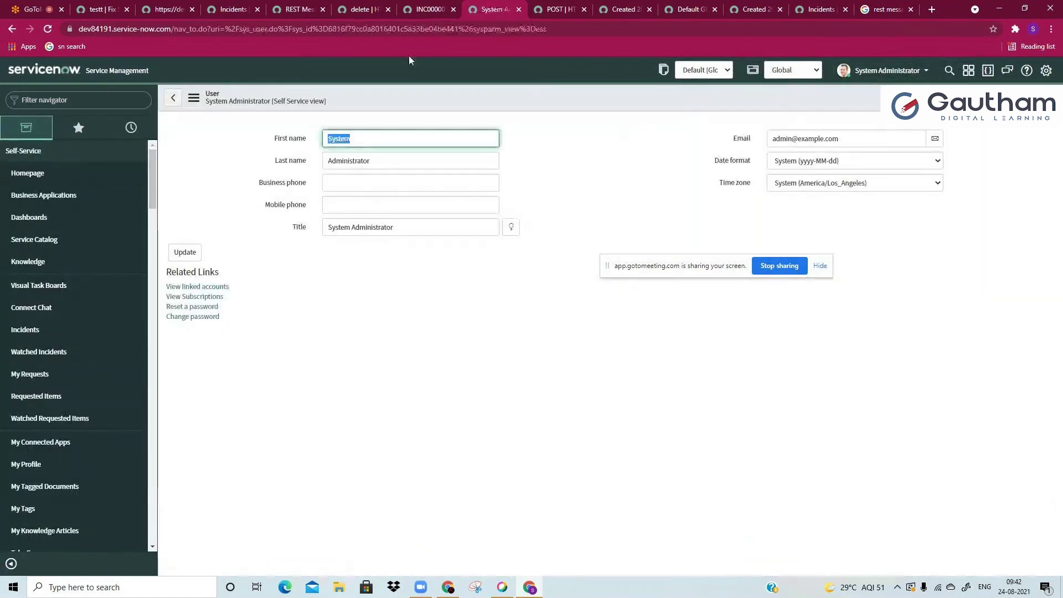
{"action": "left_click", "coordinate": [115, 95]}
{"action": "type", "text": "sys_user.list"}
{"action": "key", "text": "Return"}
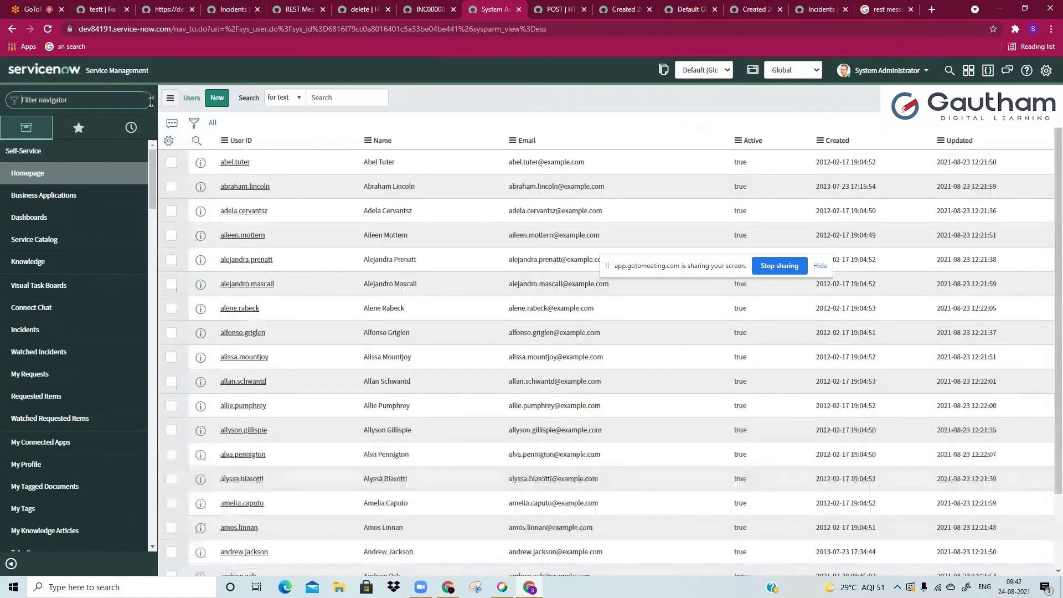
{"action": "key", "text": "ctrl+shift+Tab"}
{"action": "key", "text": "ctrl+shift+Tab"}
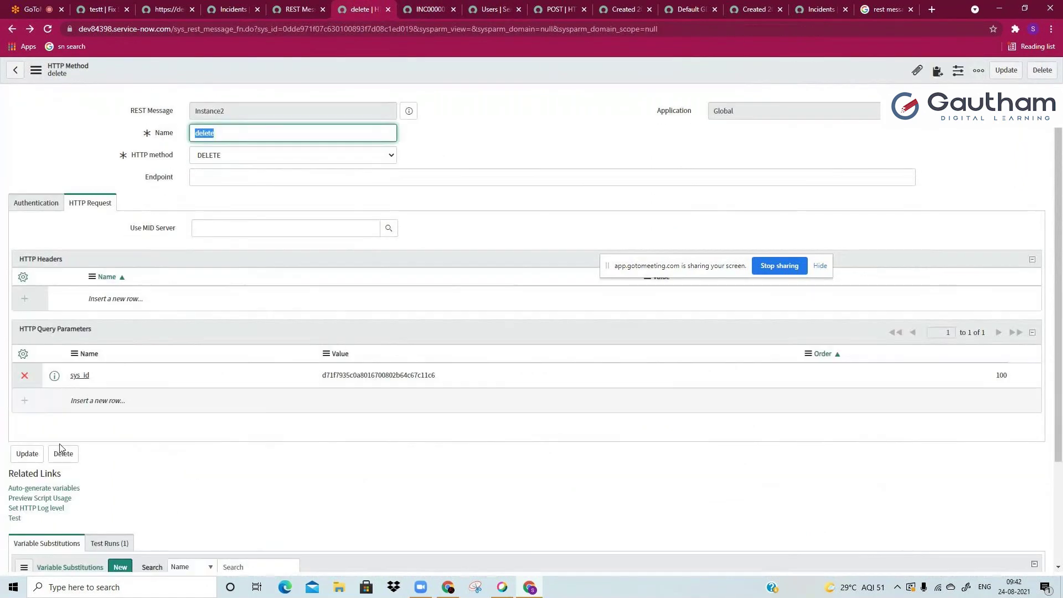
Step: Copy the delete method's Preview Script Usage code and paste it over the old background script
{"action": "left_click", "coordinate": [45, 499]}
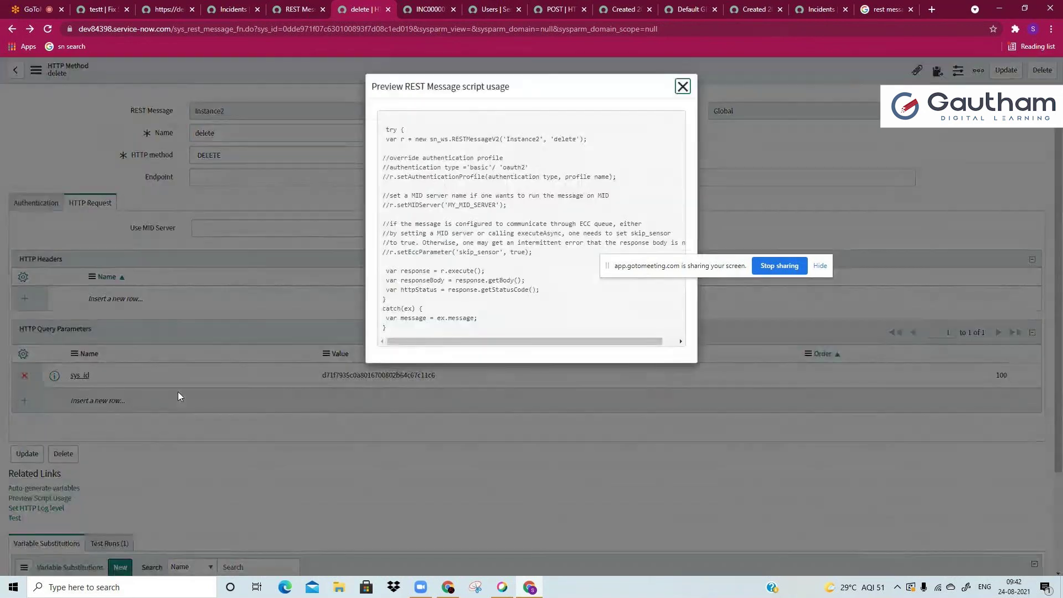
{"action": "left_click_drag", "start_coordinate": [387, 129], "coordinate": [406, 331]}
{"action": "key", "text": "ctrl+c"}
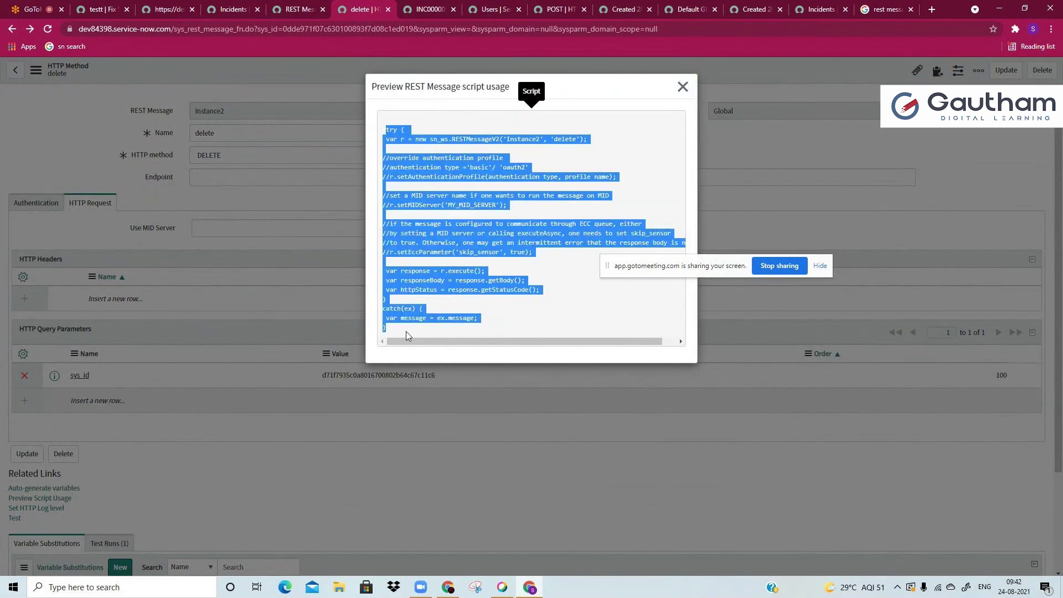
{"action": "left_click", "coordinate": [164, 9]}
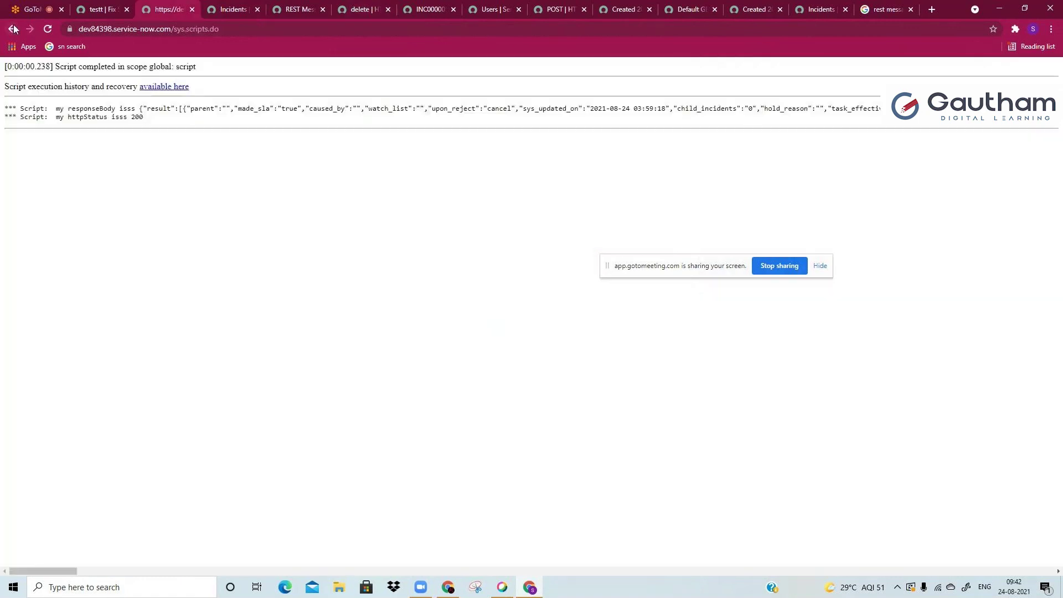
{"action": "key", "text": "alt+Left"}
{"action": "key", "text": "ctrl+a"}
{"action": "key", "text": "ctrl+v"}
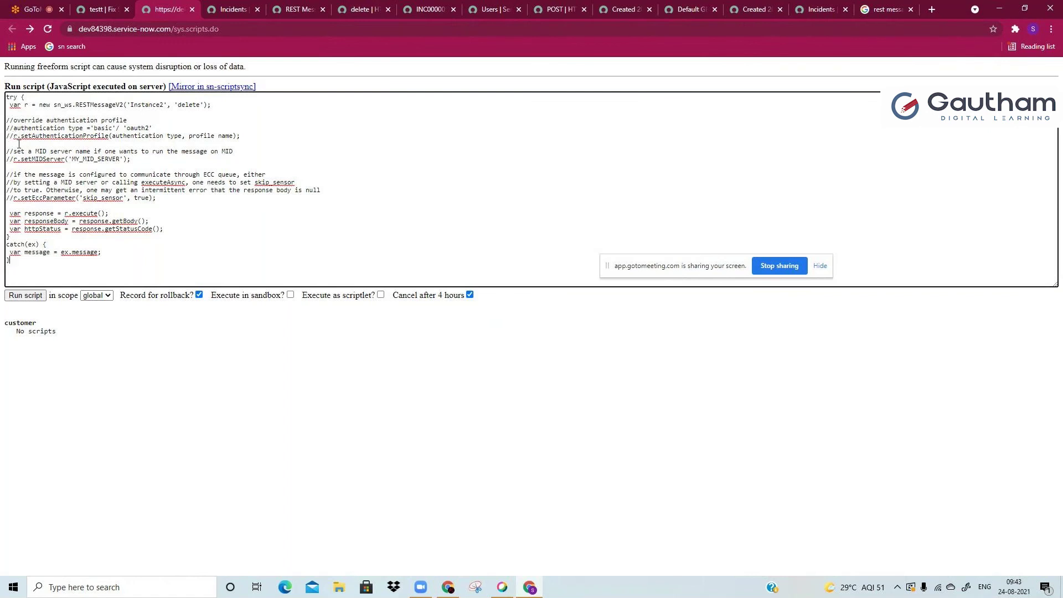
{"action": "left_click", "coordinate": [370, 5]}
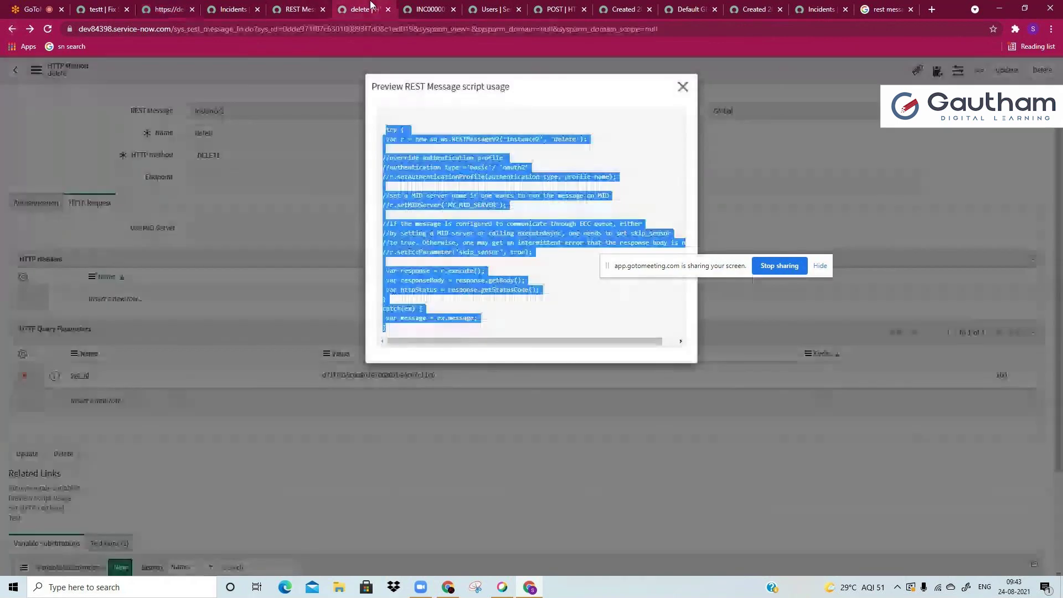
{"action": "left_click", "coordinate": [484, 6]}
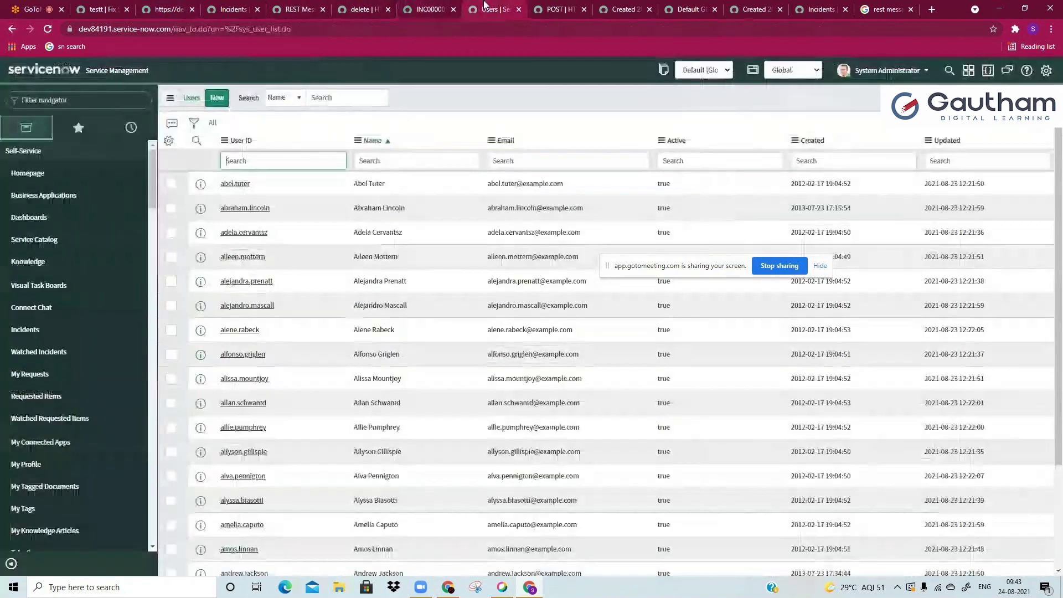
Step: Filter users by name 'ins', open the instance2 user, and open its role editor
{"action": "left_click", "coordinate": [359, 161]}
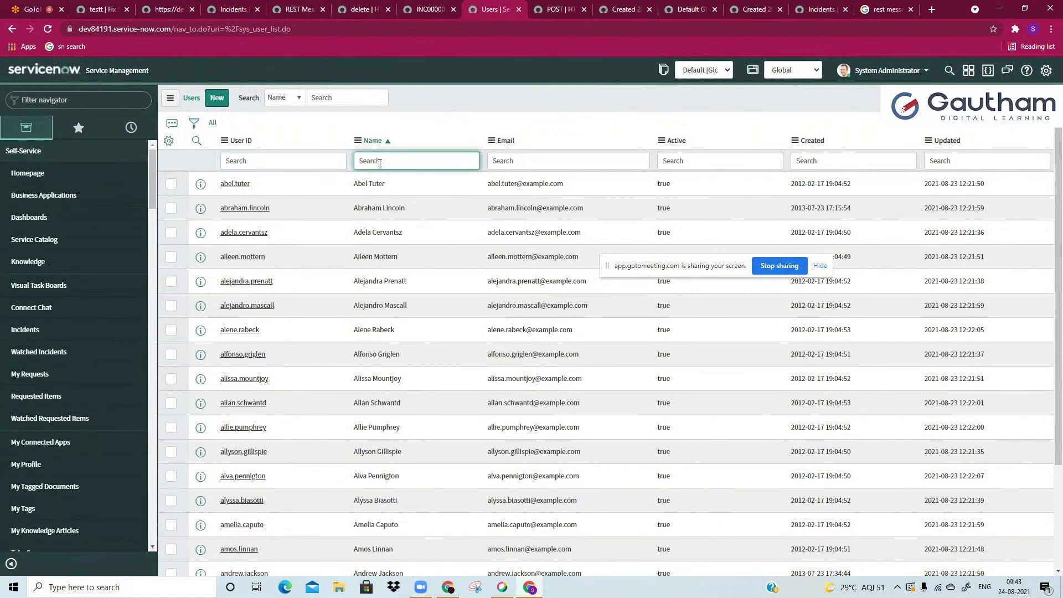
{"action": "type", "text": "ins"}
{"action": "key", "text": "Return"}
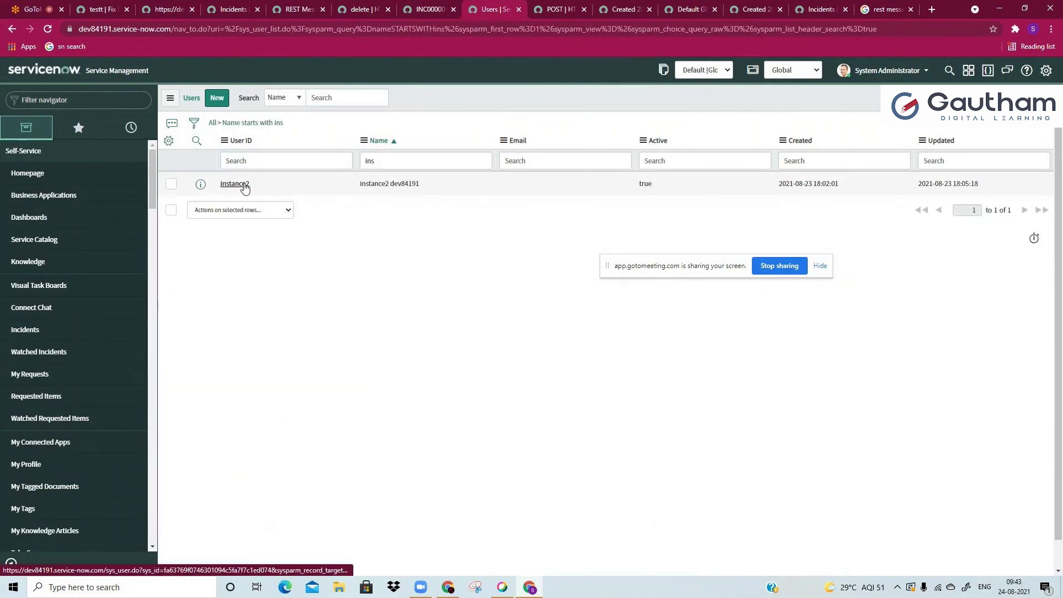
{"action": "left_click", "coordinate": [244, 187]}
{"action": "scroll", "coordinate": [256, 249], "scroll_direction": "down", "scroll_amount": 1}
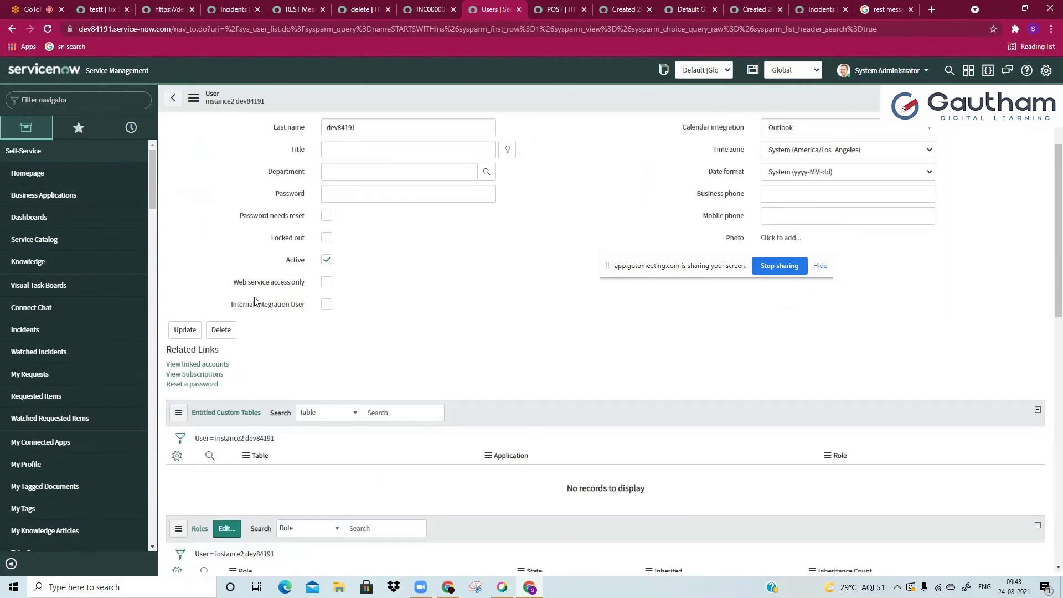
{"action": "scroll", "coordinate": [255, 301], "scroll_direction": "down", "scroll_amount": 2}
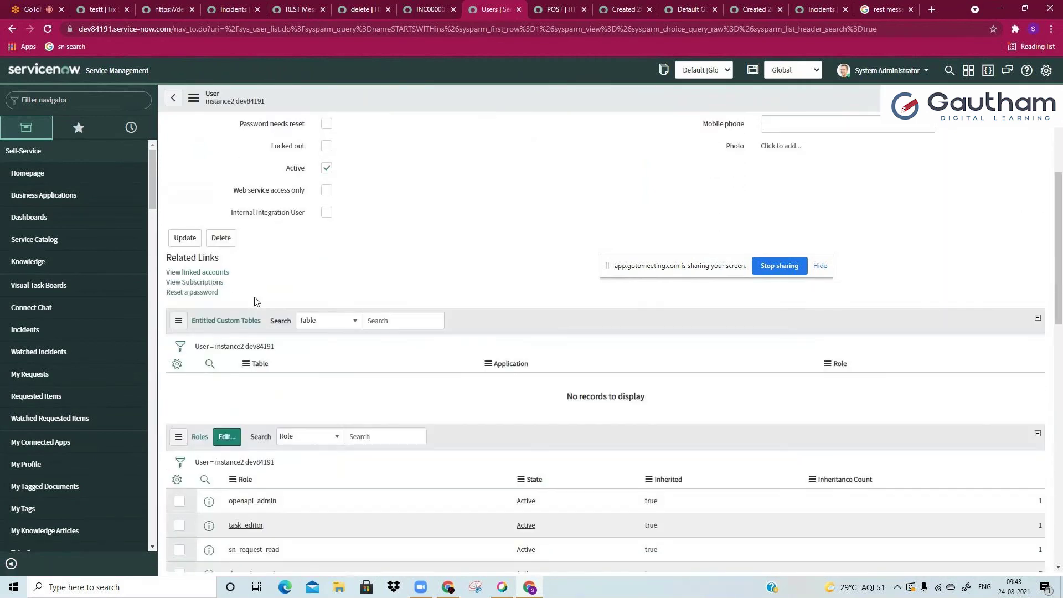
{"action": "left_click", "coordinate": [266, 409]}
{"action": "left_click", "coordinate": [230, 434]}
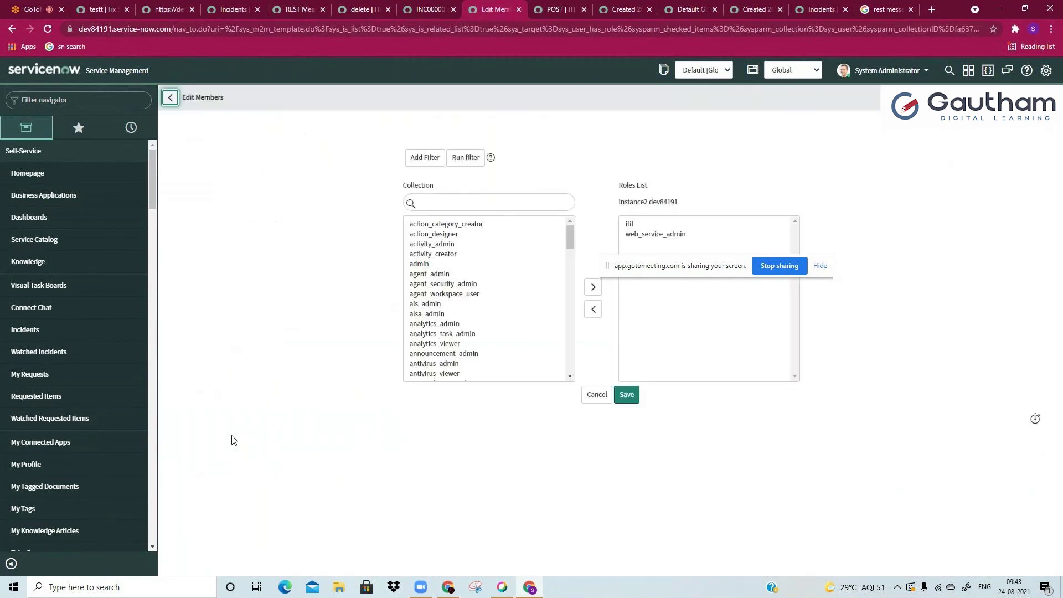
Step: Add the admin role to the user, save, and return to the background script page
{"action": "left_click", "coordinate": [439, 230]}
{"action": "type", "text": "admi"}
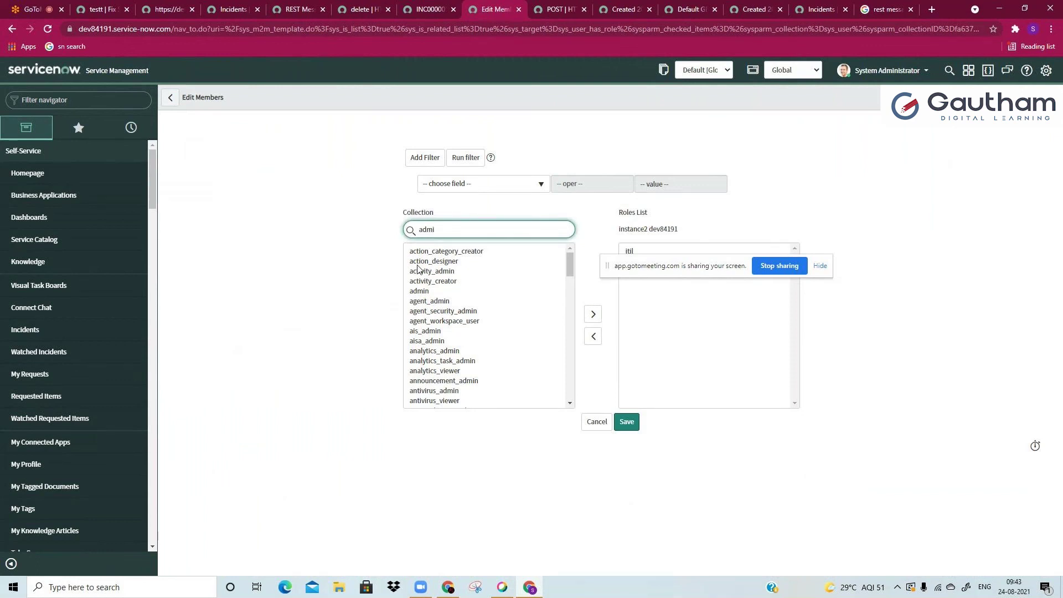
{"action": "left_click", "coordinate": [421, 252]}
{"action": "double_click", "coordinate": [420, 252]}
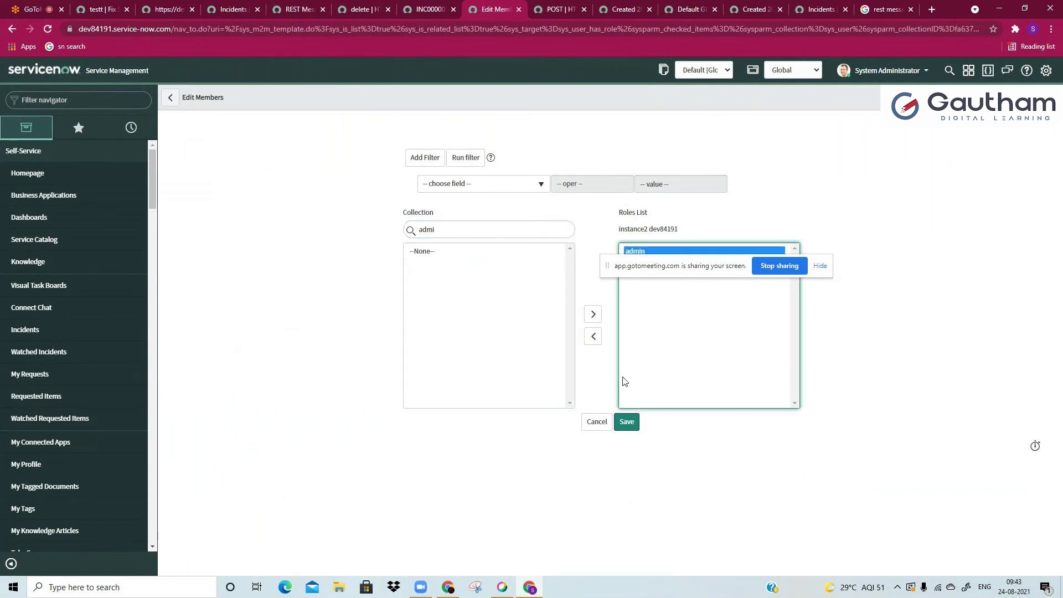
{"action": "left_click", "coordinate": [627, 421]}
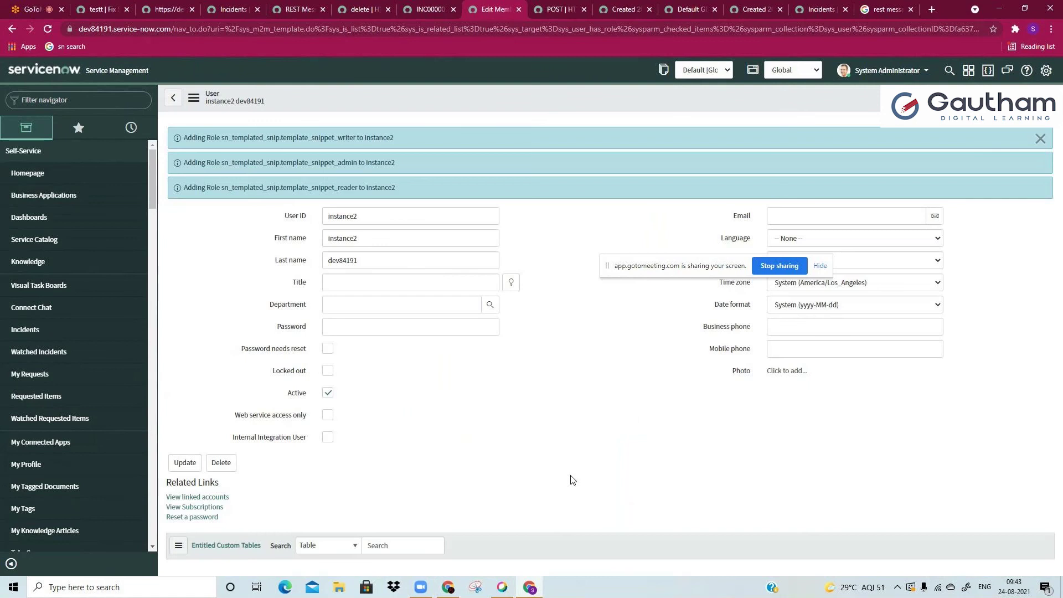
{"action": "left_click", "coordinate": [234, 7]}
{"action": "left_click", "coordinate": [166, 9]}
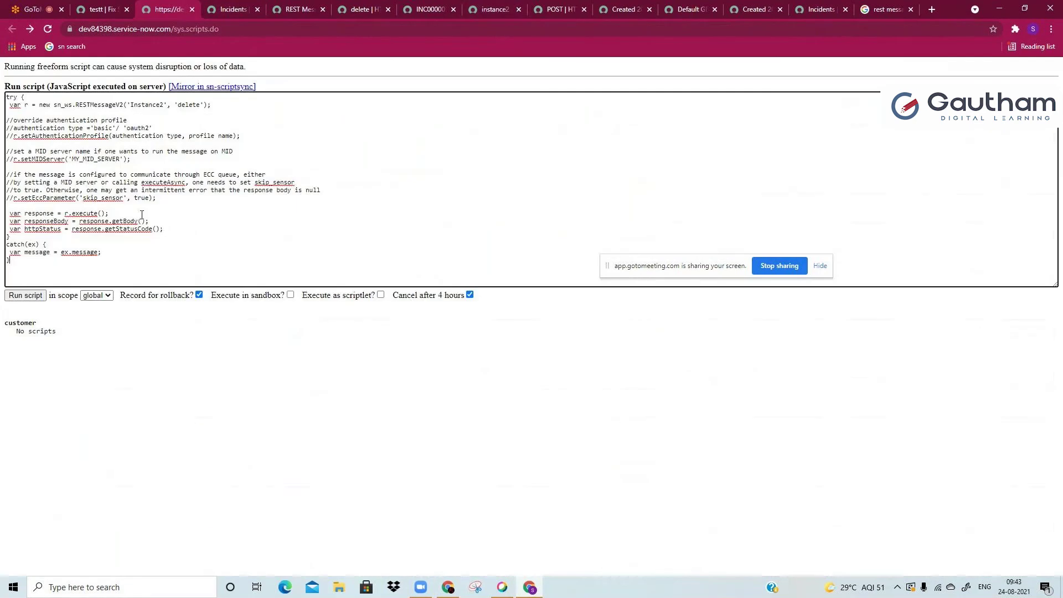
Step: Run the pasted delete script, then reload incident INC0000055's page
{"action": "left_click", "coordinate": [26, 296]}
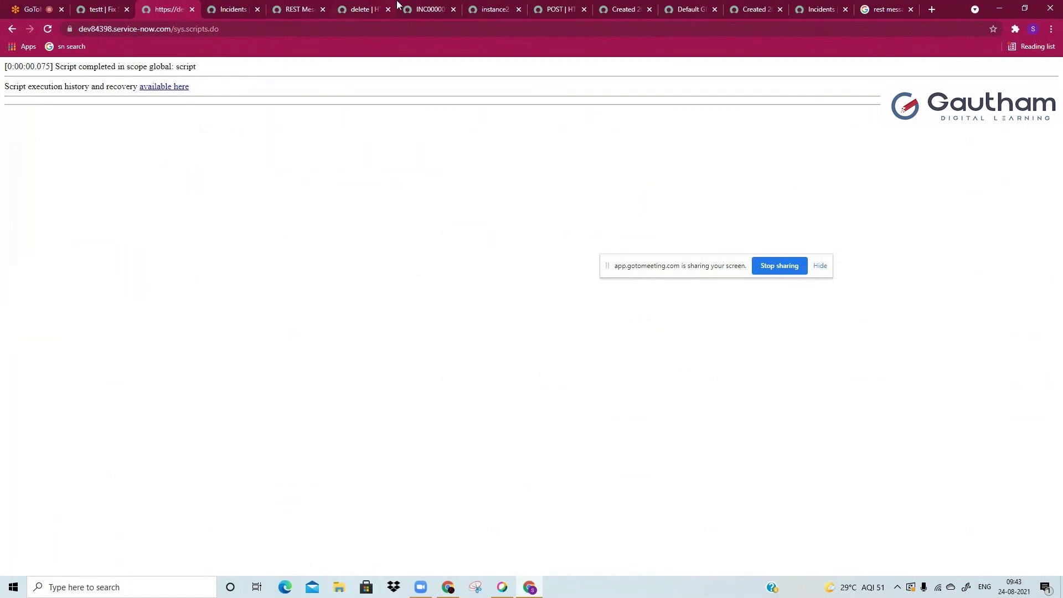
{"action": "left_click", "coordinate": [429, 10]}
{"action": "double_click", "coordinate": [422, 29]}
{"action": "key", "text": "Return"}
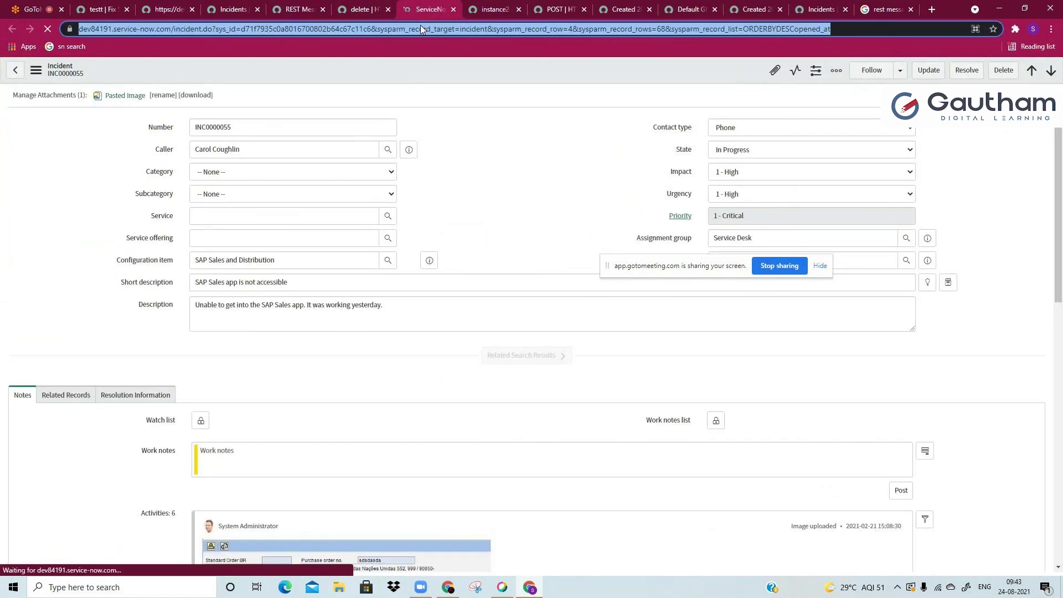
{"action": "double_click", "coordinate": [420, 28]}
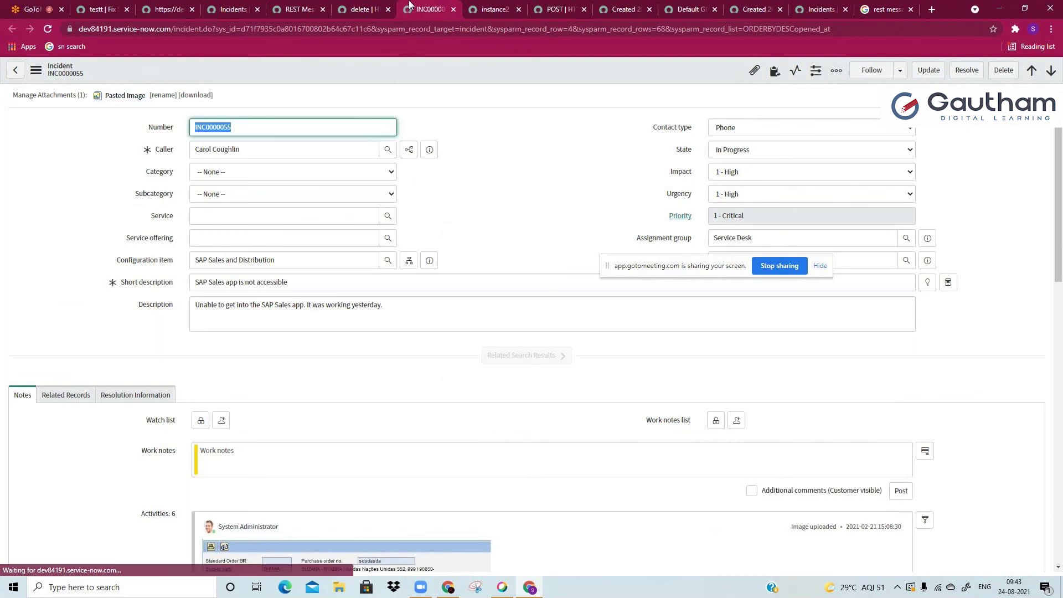
Step: Close the script preview, test the DELETE method, and review its 405 error response
{"action": "left_click", "coordinate": [365, 10]}
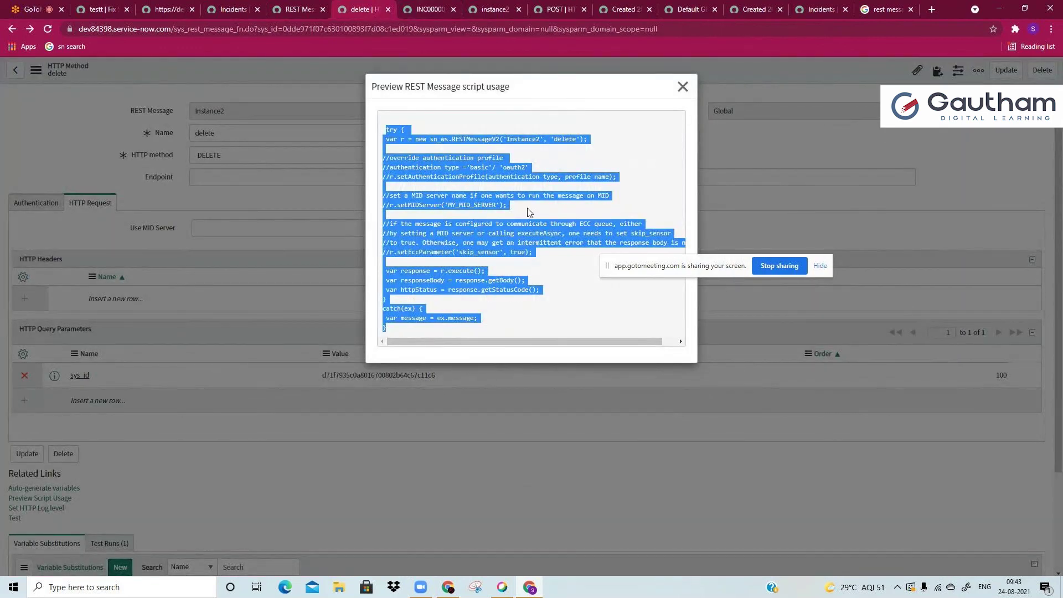
{"action": "left_click", "coordinate": [682, 86]}
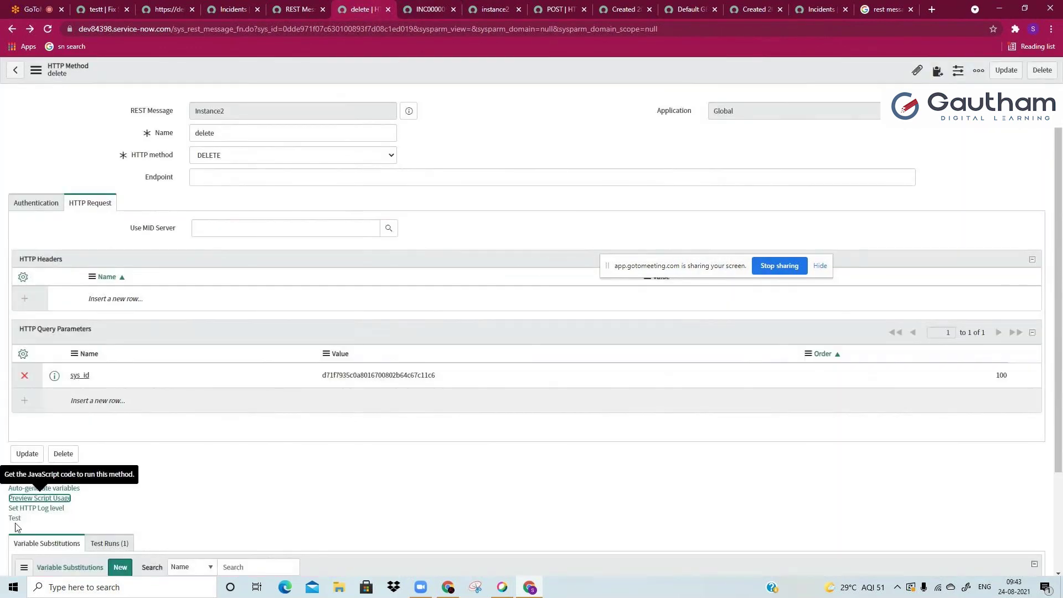
{"action": "left_click", "coordinate": [15, 518]}
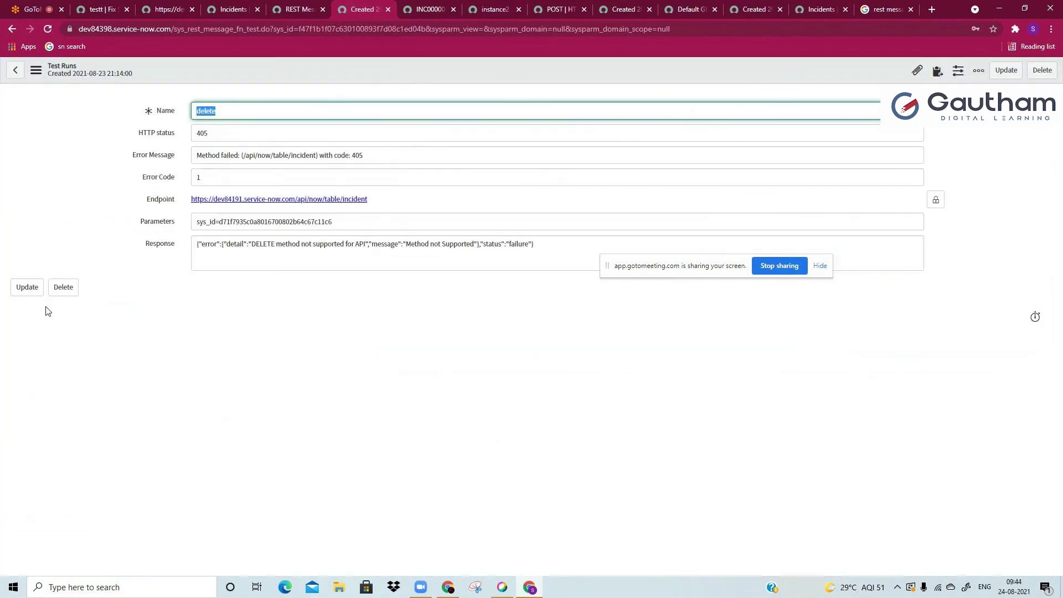
{"action": "left_click", "coordinate": [371, 245]}
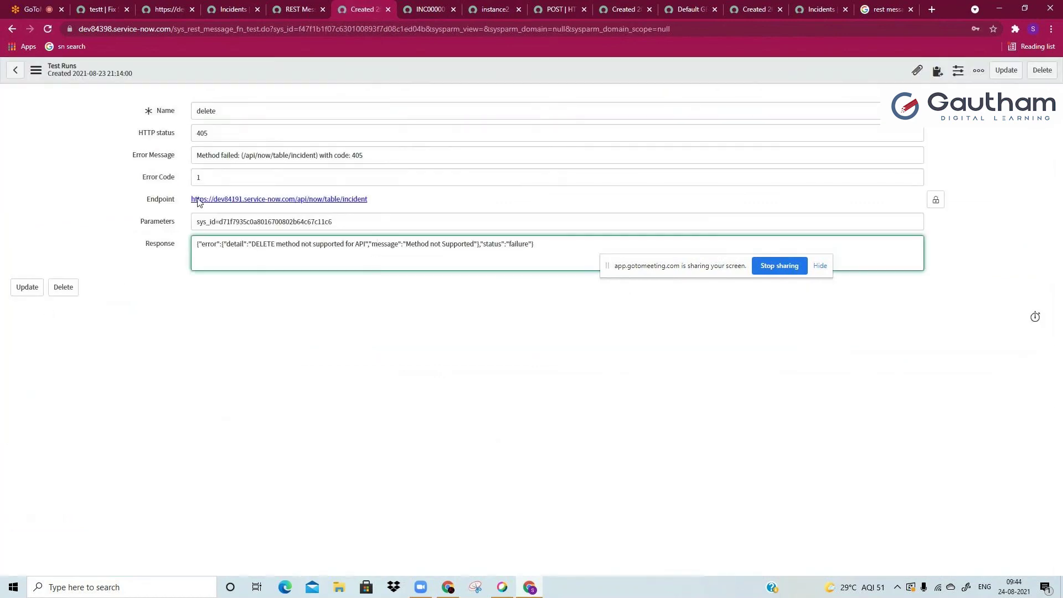
{"action": "left_click", "coordinate": [12, 28]}
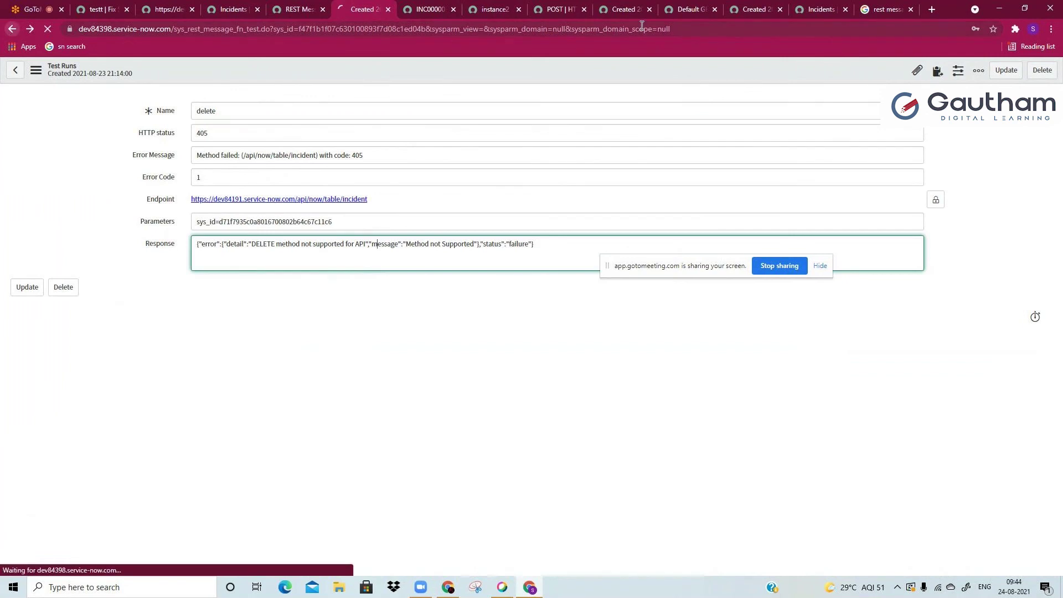
Step: Open the REST API Explorer by searching 'rest ap' in the navigator
{"action": "left_click", "coordinate": [786, 5]}
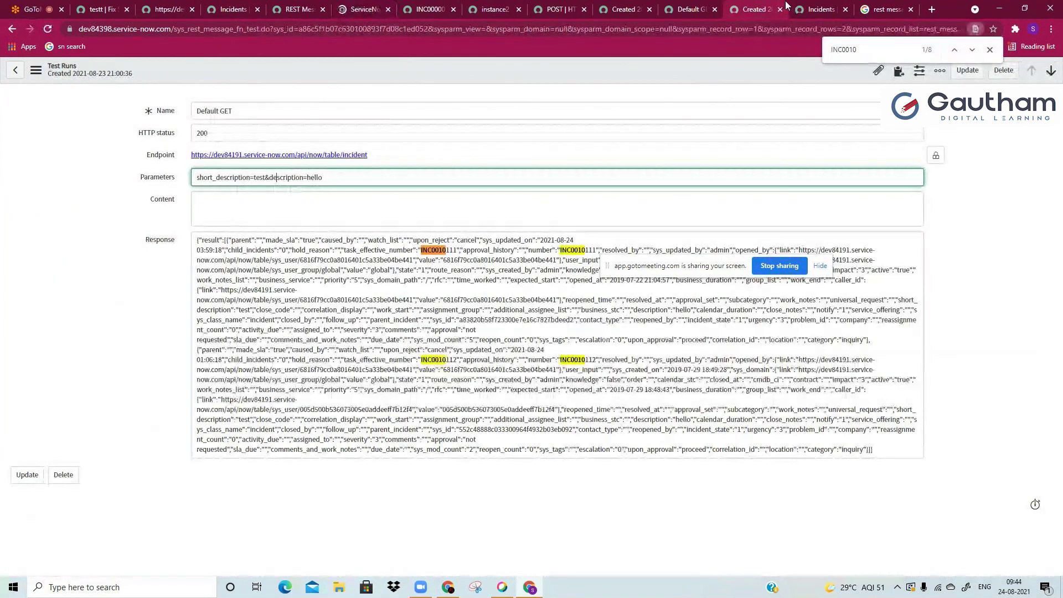
{"action": "left_click", "coordinate": [813, 10]}
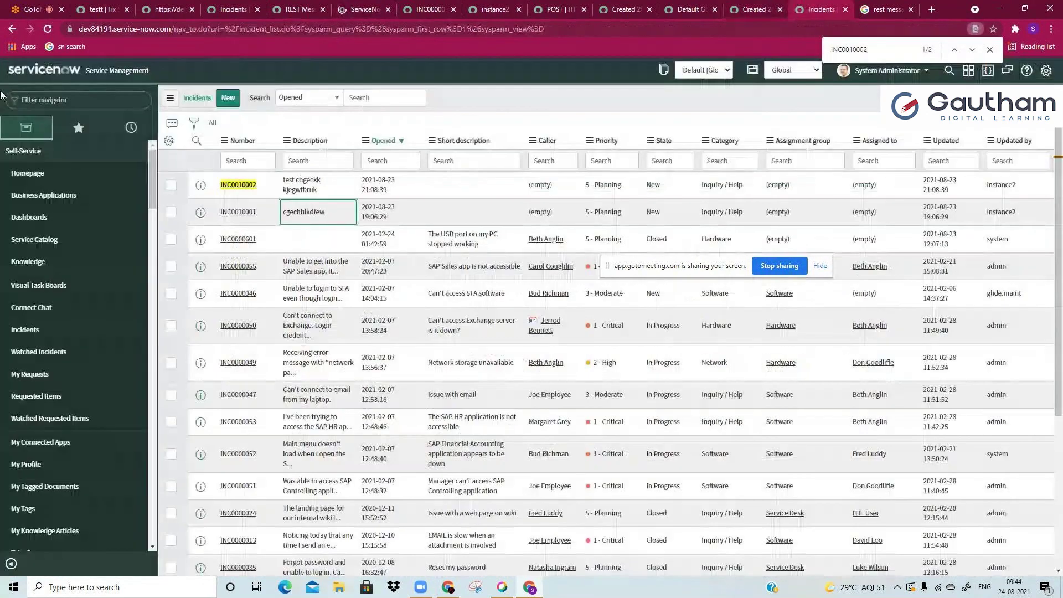
{"action": "left_click", "coordinate": [70, 100]}
{"action": "type", "text": "rest ap"}
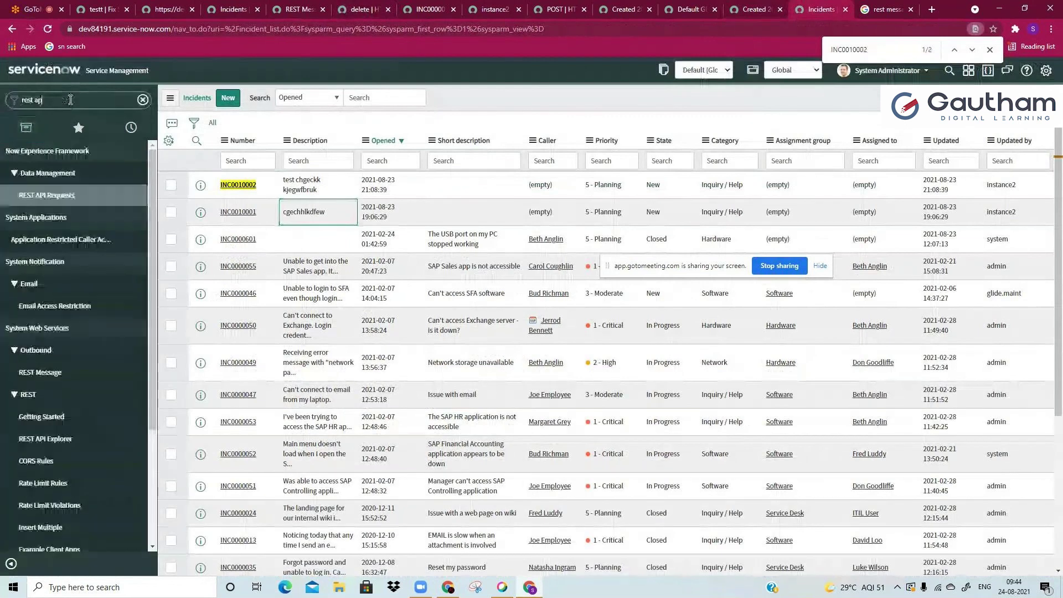
{"action": "left_click", "coordinate": [45, 261]}
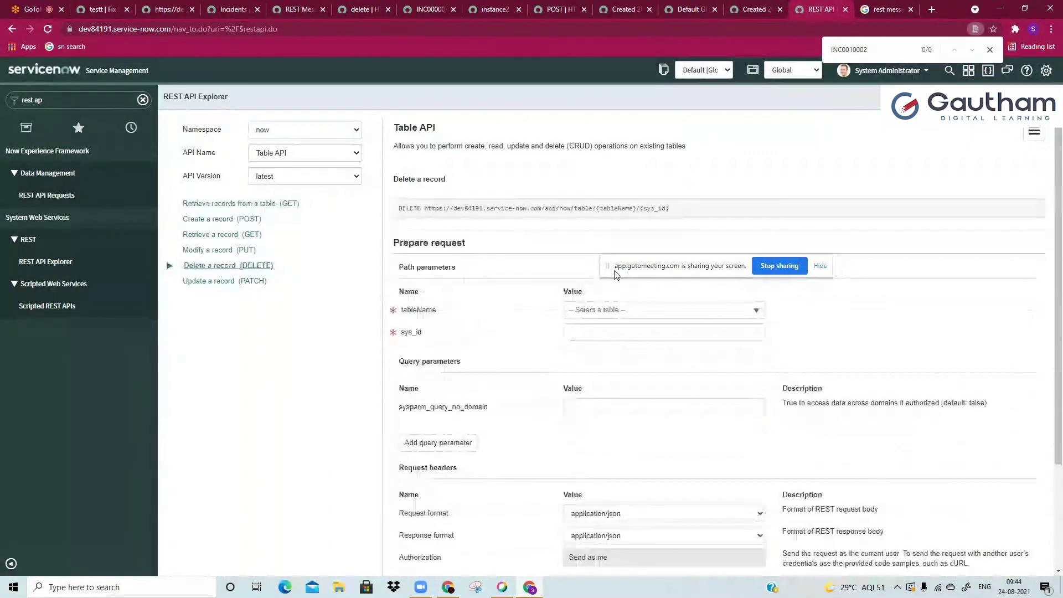
Step: Choose the Incident table for the request and select INC0000055's sys_id from its URL
{"action": "left_click", "coordinate": [598, 313]}
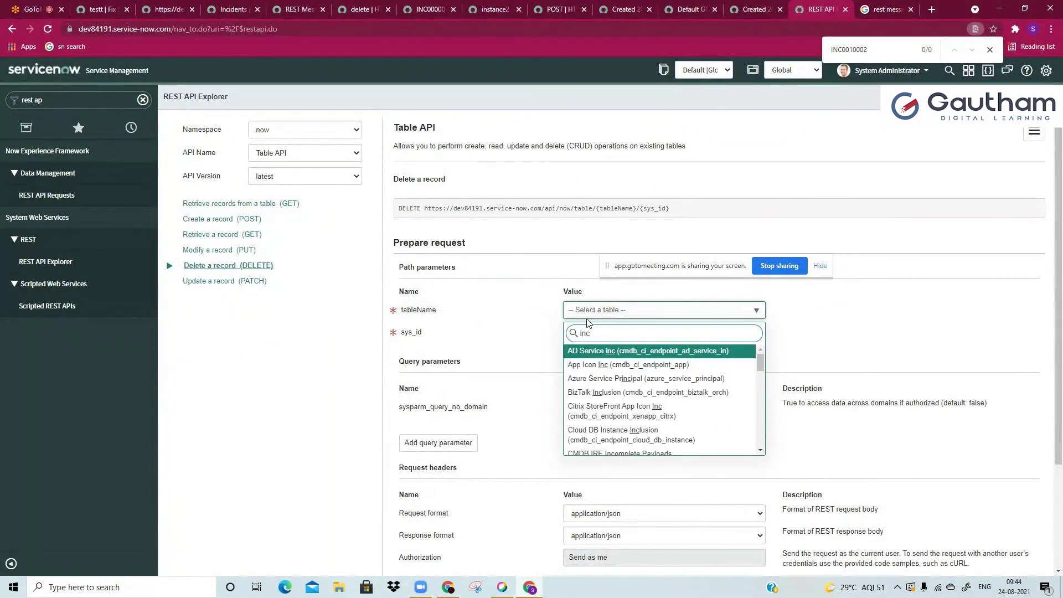
{"action": "type", "text": "incide"}
{"action": "left_click", "coordinate": [613, 354]}
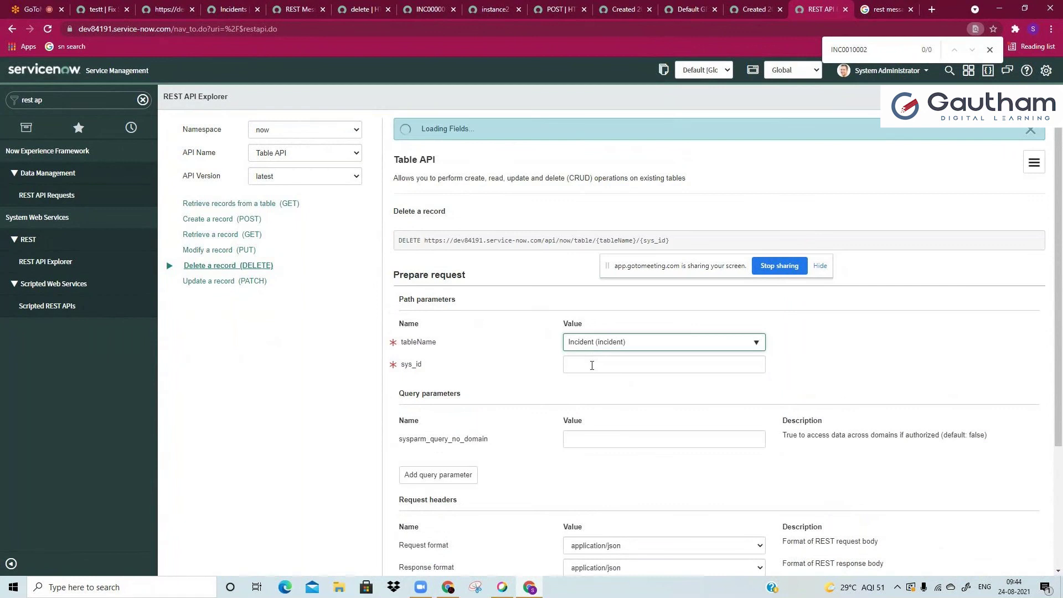
{"action": "scroll", "coordinate": [545, 443], "scroll_direction": "down", "scroll_amount": 3}
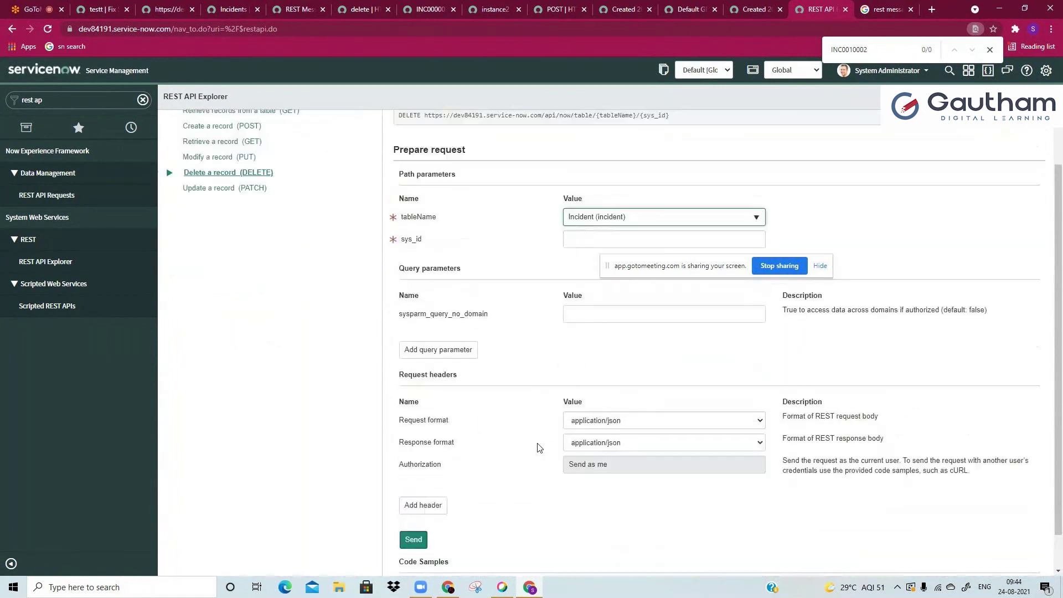
{"action": "scroll", "coordinate": [537, 446], "scroll_direction": "up", "scroll_amount": 1}
{"action": "scroll", "coordinate": [536, 446], "scroll_direction": "down", "scroll_amount": 2}
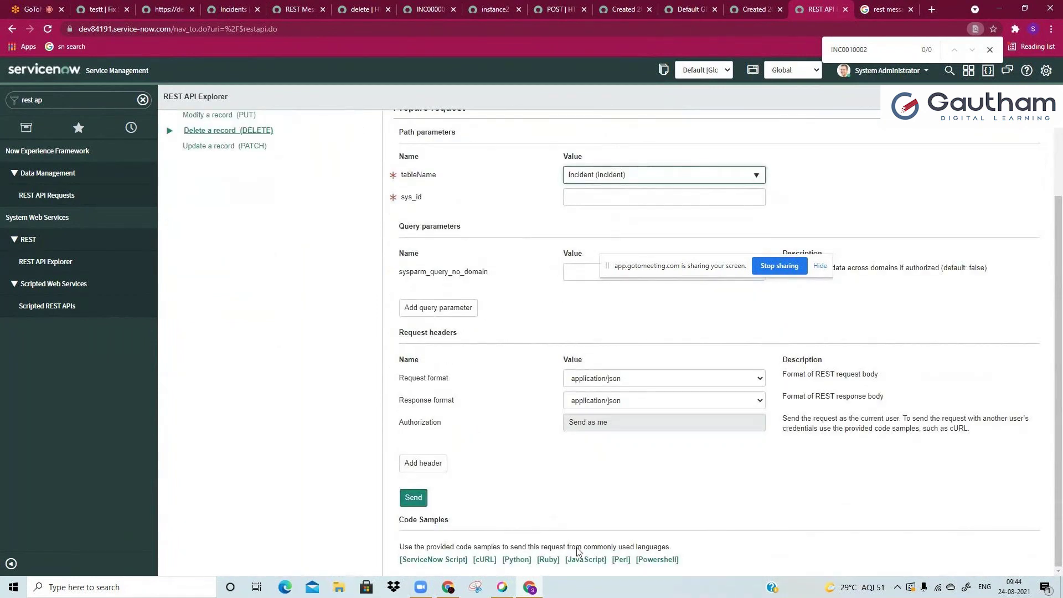
{"action": "left_click", "coordinate": [431, 8]}
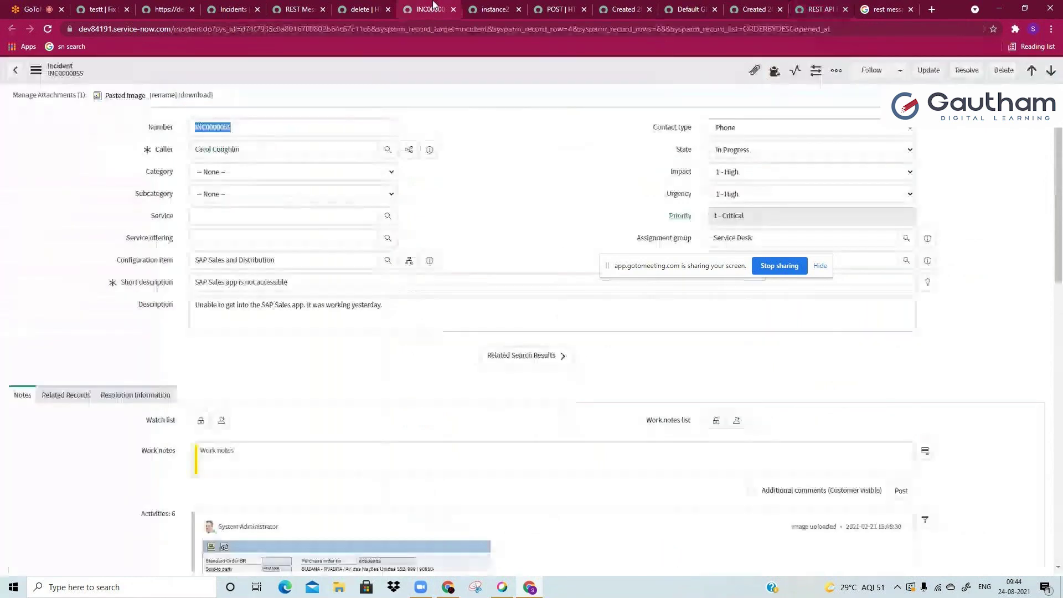
{"action": "double_click", "coordinate": [287, 29]}
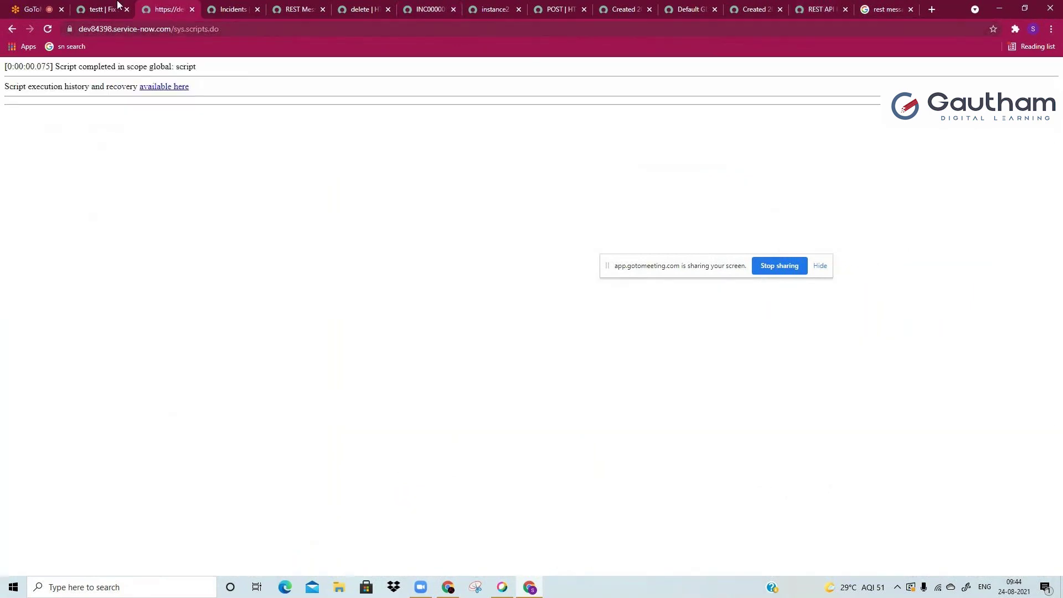
{"action": "left_click", "coordinate": [117, 6]}
Step: Open the REST API Explorer via 'rest ap', leaving the unsaved fix script
{"action": "left_click", "coordinate": [91, 98]}
{"action": "type", "text": "rest a"}
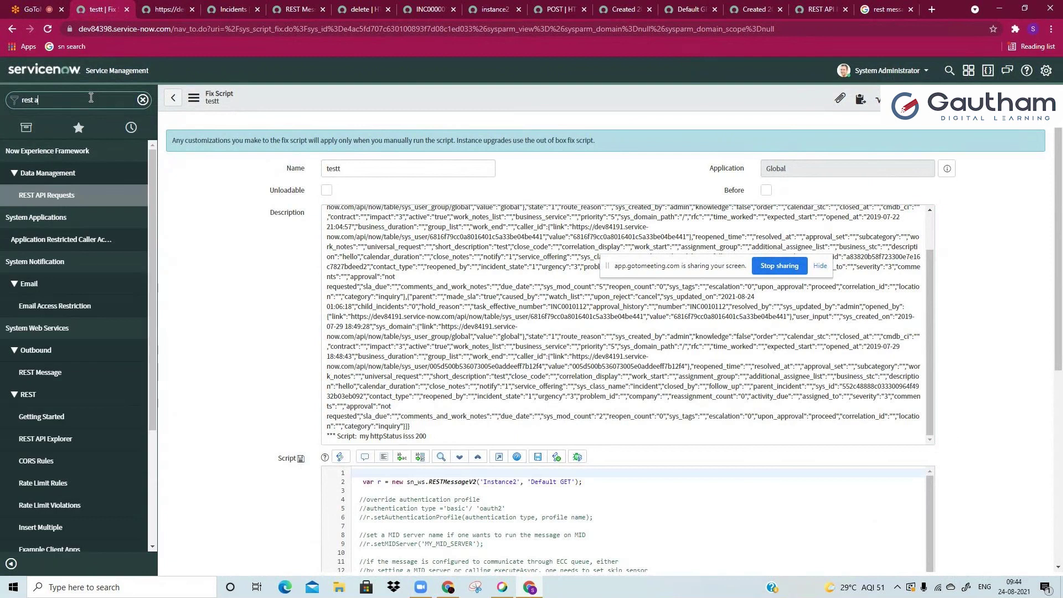
{"action": "type", "text": "p"}
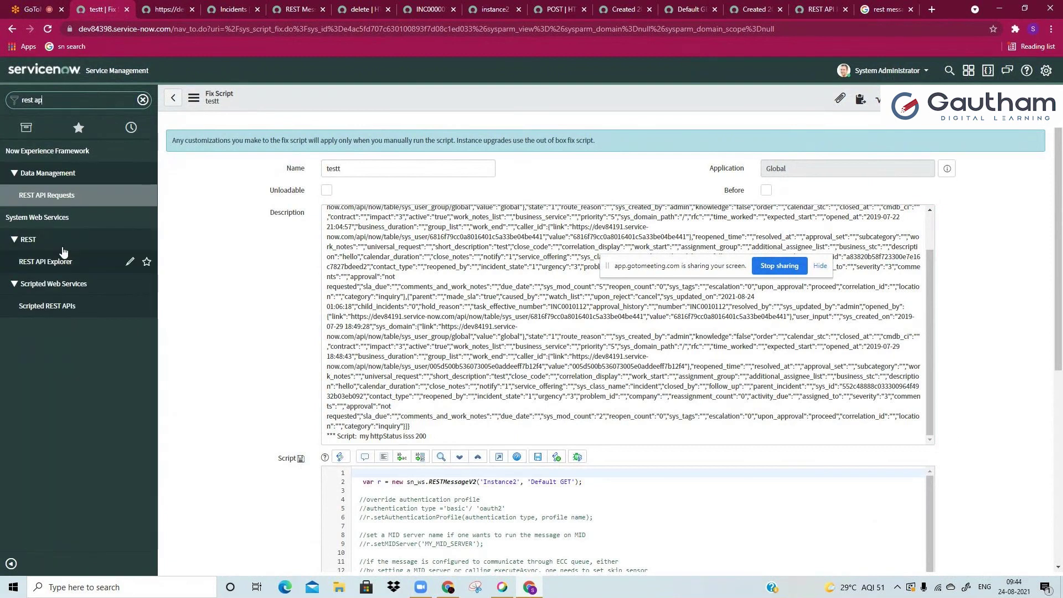
{"action": "left_click", "coordinate": [64, 260]}
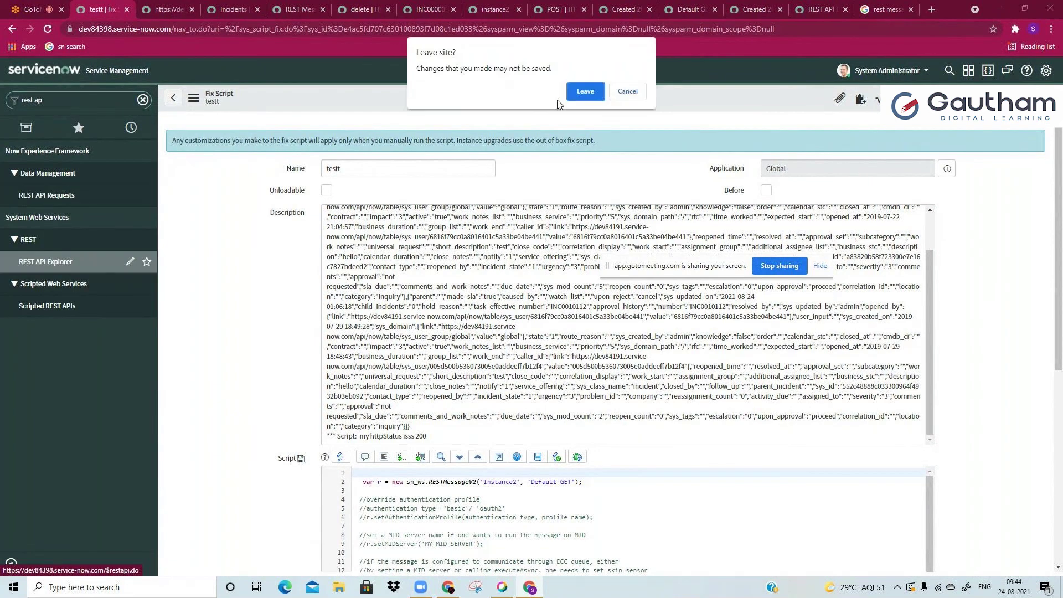
{"action": "left_click", "coordinate": [585, 92]}
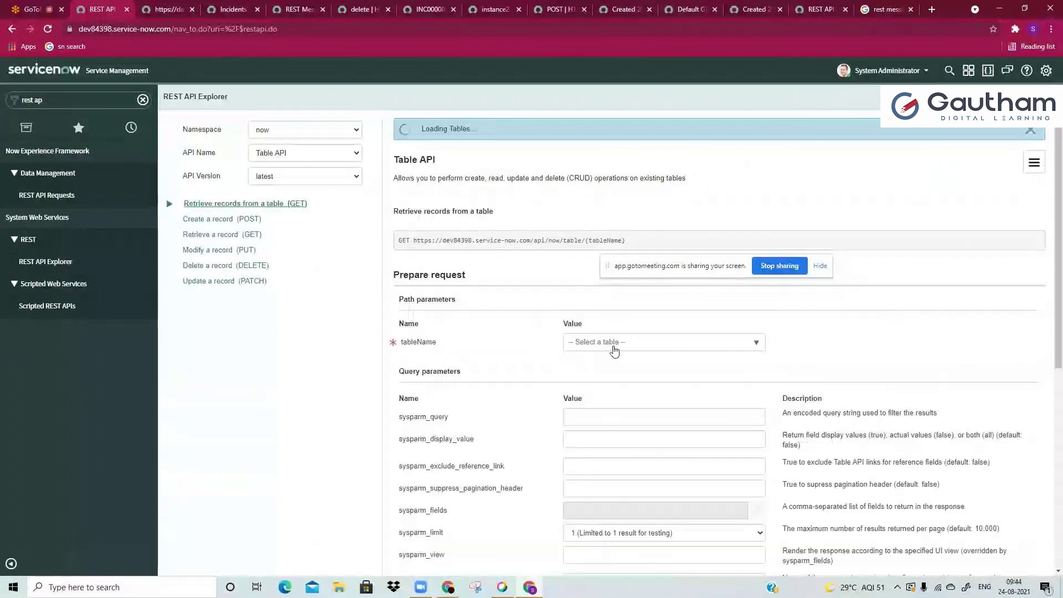
Step: Search 'inci' in the table list and choose the Incident table
{"action": "left_click", "coordinate": [614, 343]}
{"action": "type", "text": "inci"}
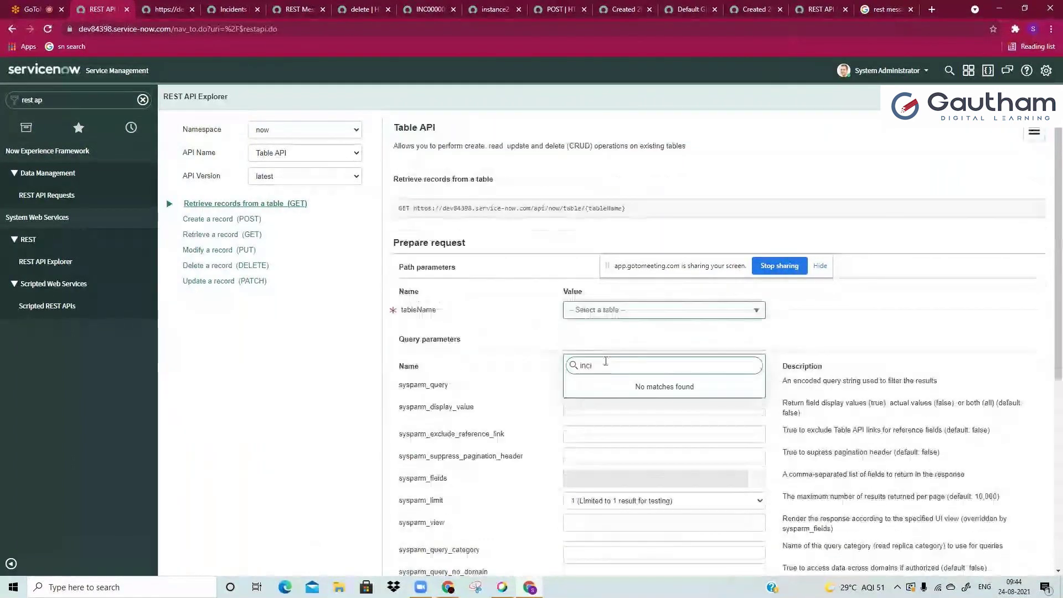
{"action": "left_click", "coordinate": [600, 323]}
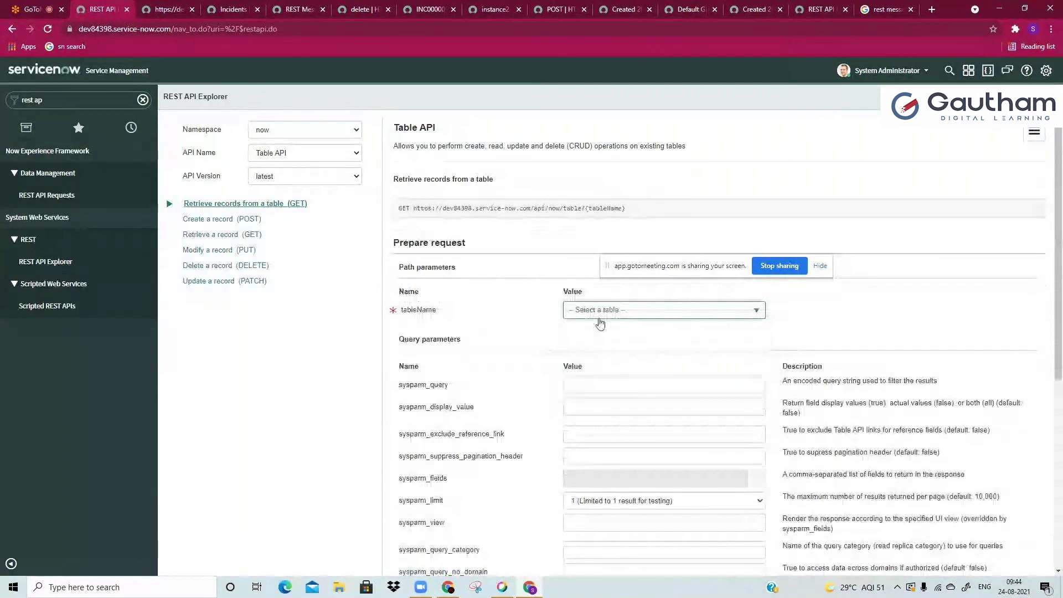
{"action": "left_click", "coordinate": [599, 317]}
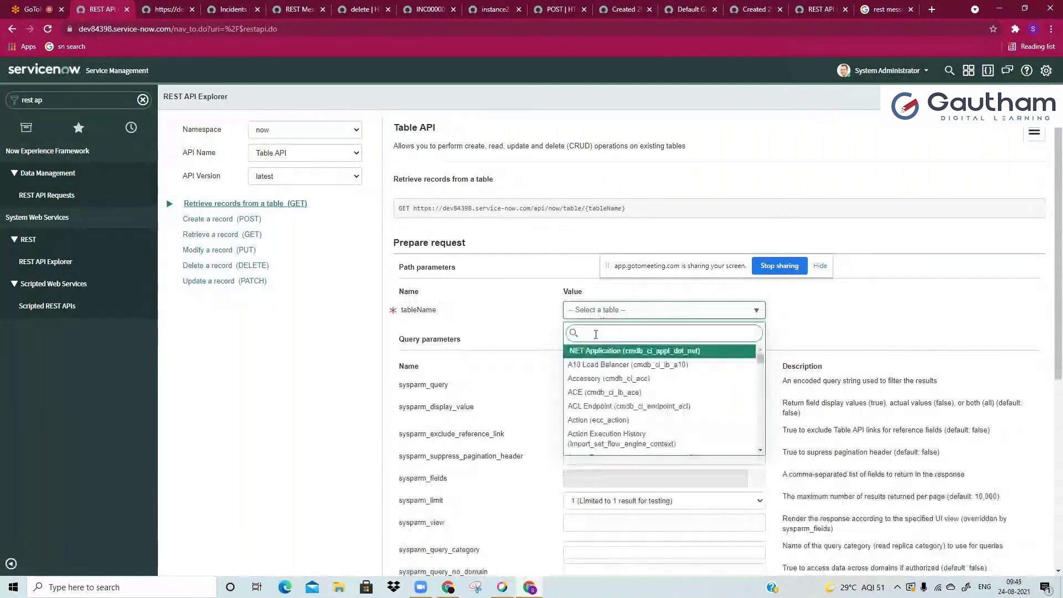
{"action": "type", "text": "inci"}
{"action": "left_click", "coordinate": [578, 385]}
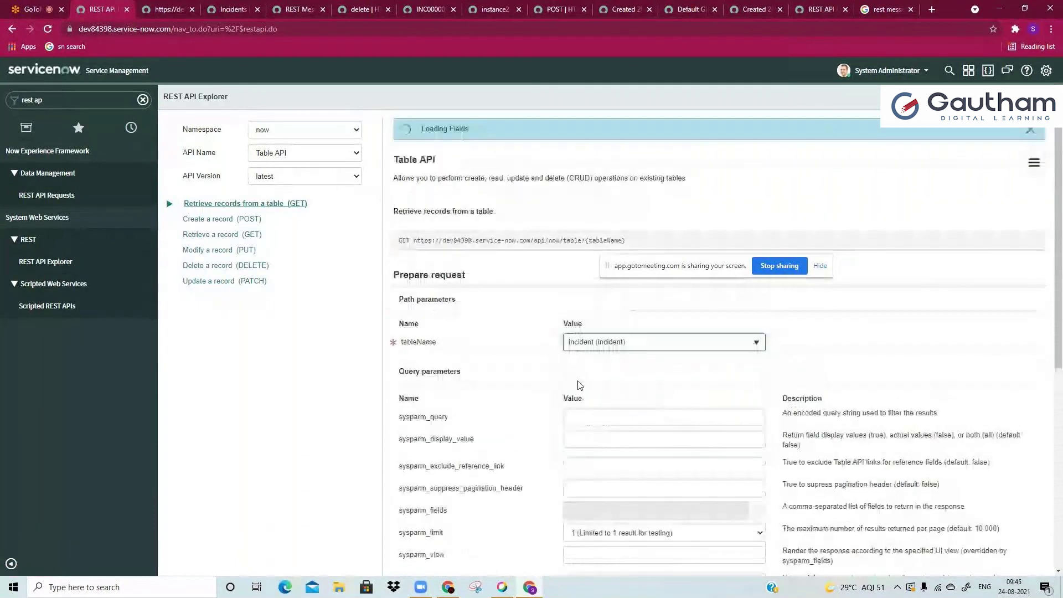
Step: Point the Delete a record (DELETE) request at the Incident table, then show the incident list
{"action": "left_click", "coordinate": [216, 269]}
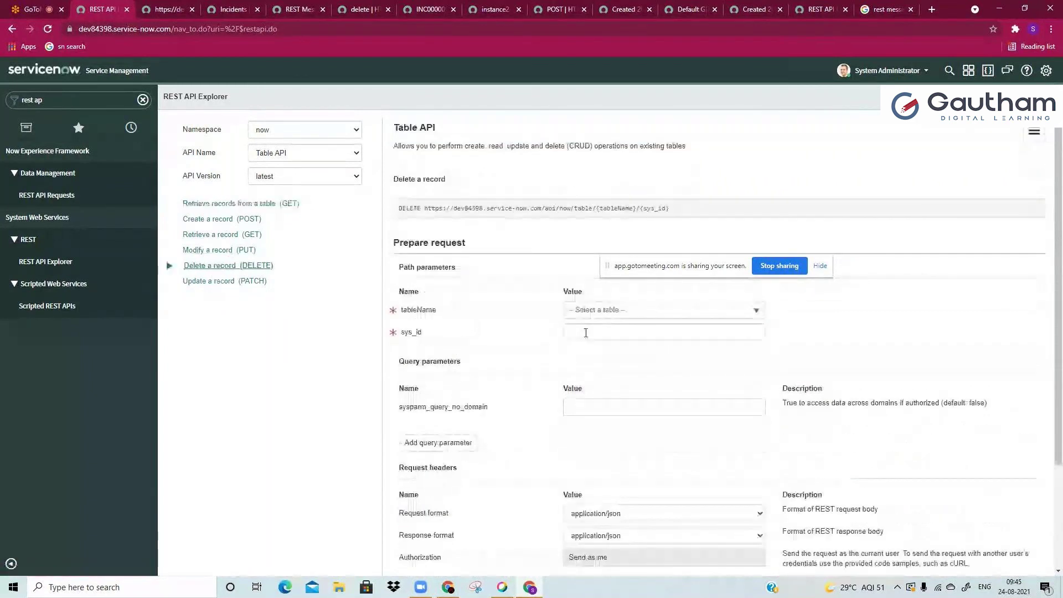
{"action": "left_click", "coordinate": [585, 311]}
{"action": "type", "text": "tabl"}
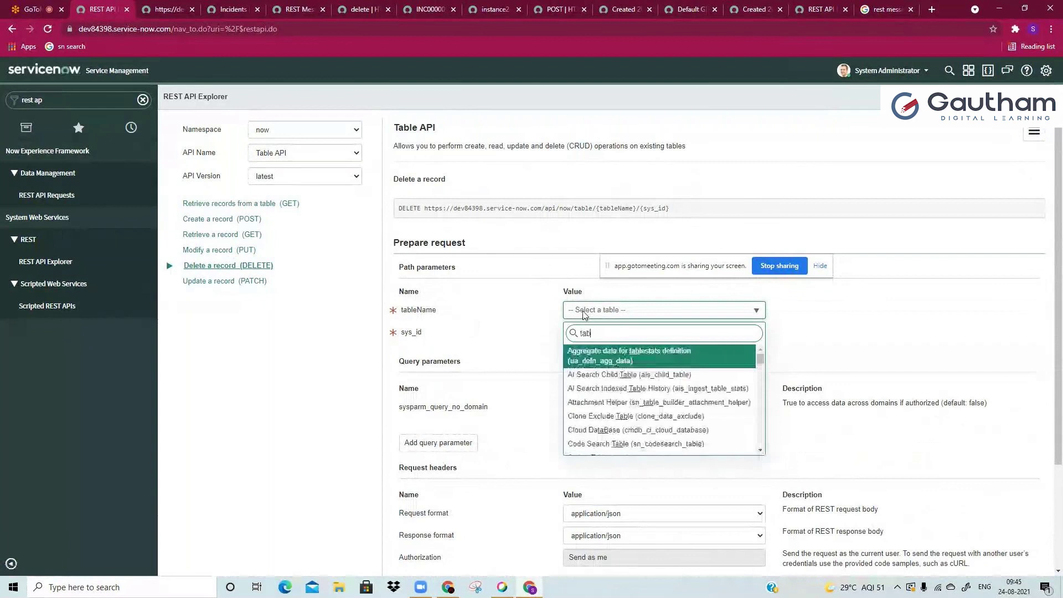
{"action": "type", "text": "e"}
{"action": "key", "text": "ctrl+a"}
{"action": "type", "text": "inc"}
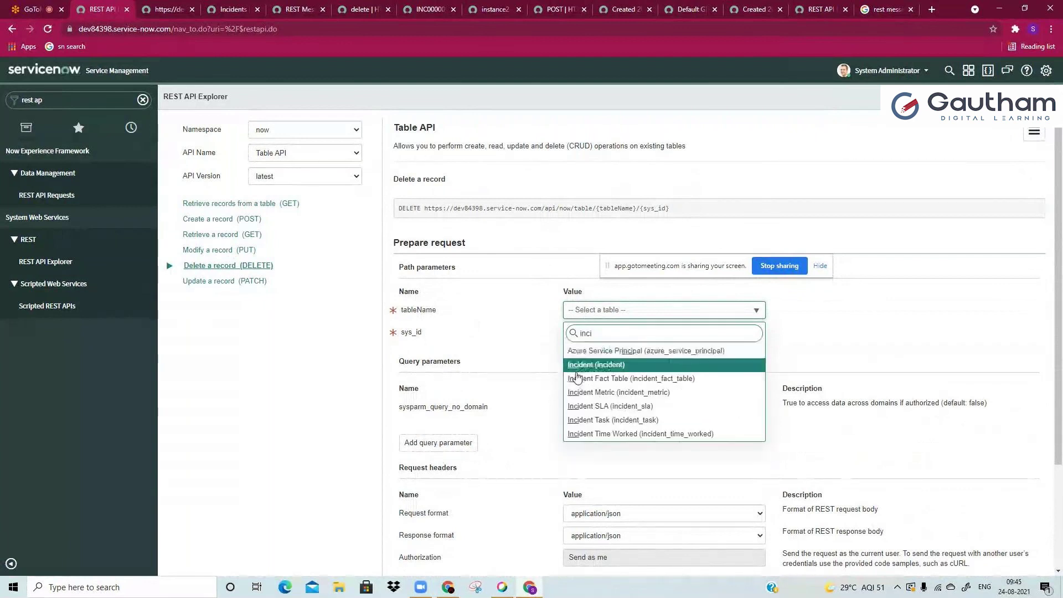
{"action": "left_click", "coordinate": [574, 365]}
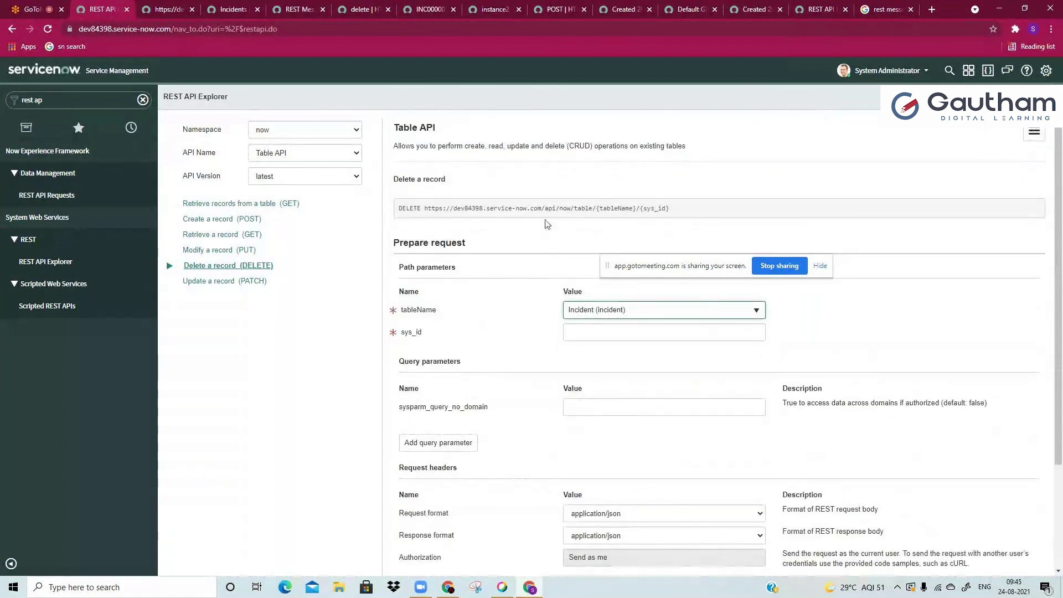
{"action": "left_click", "coordinate": [27, 100]}
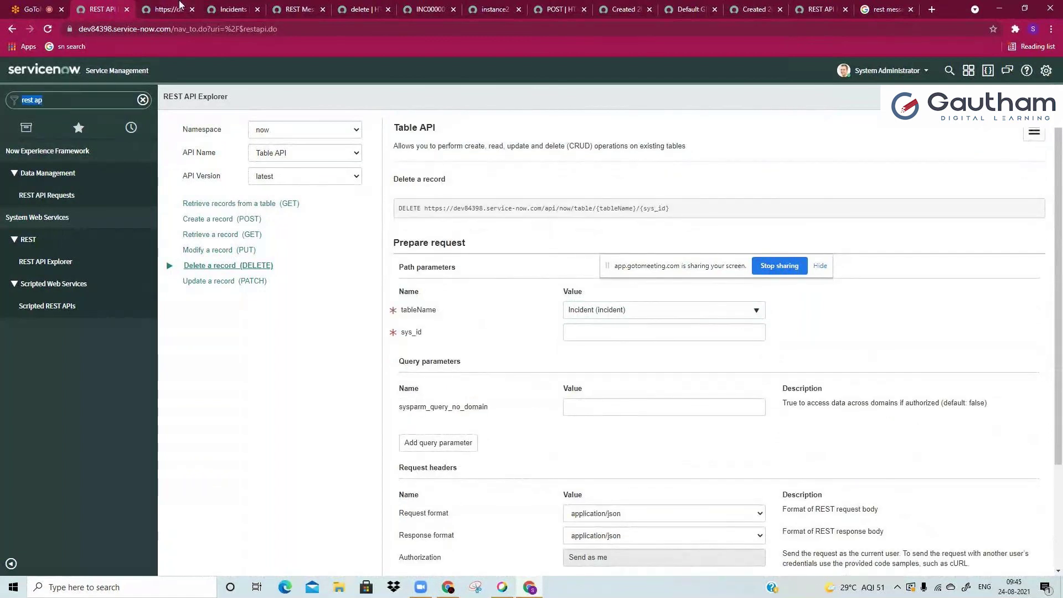
{"action": "left_click", "coordinate": [221, 5]}
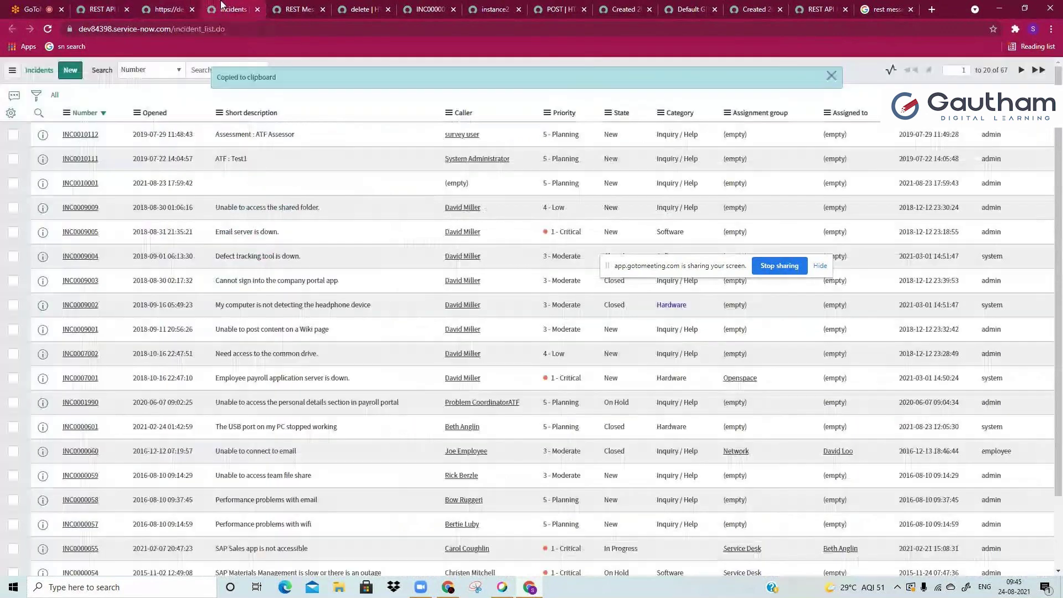
Step: Paste INC0010112's copied sys_id into the DELETE request and send it, confirming the modification
{"action": "right_click", "coordinate": [133, 137]}
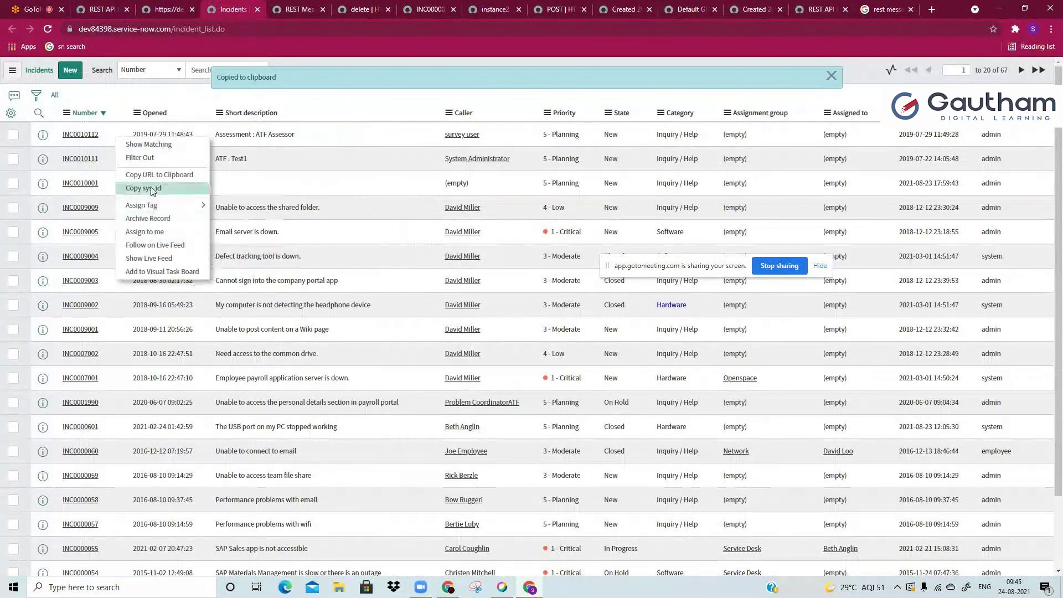
{"action": "left_click", "coordinate": [152, 191]}
{"action": "mouse_move", "coordinate": [83, 134]}
{"action": "left_mouse_down"}
{"action": "mouse_move", "coordinate": [261, 5]}
{"action": "mouse_move", "coordinate": [118, 4]}
{"action": "left_mouse_up"}
{"action": "left_click", "coordinate": [111, 6]}
{"action": "left_click", "coordinate": [589, 328]}
{"action": "key", "text": "ctrl+v"}
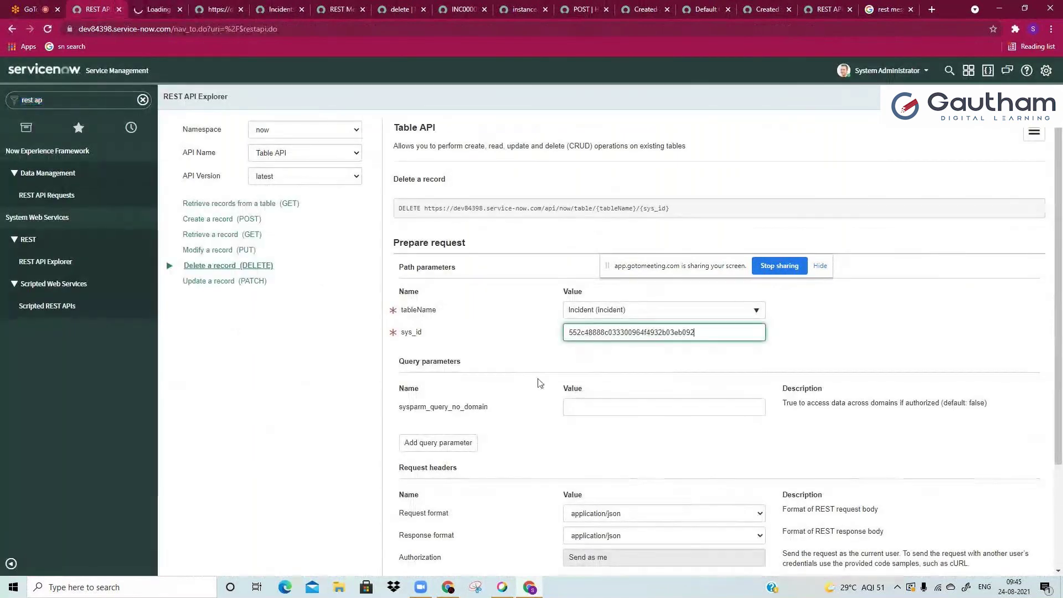
{"action": "scroll", "coordinate": [531, 409], "scroll_direction": "down", "scroll_amount": 2}
{"action": "left_click", "coordinate": [413, 497]}
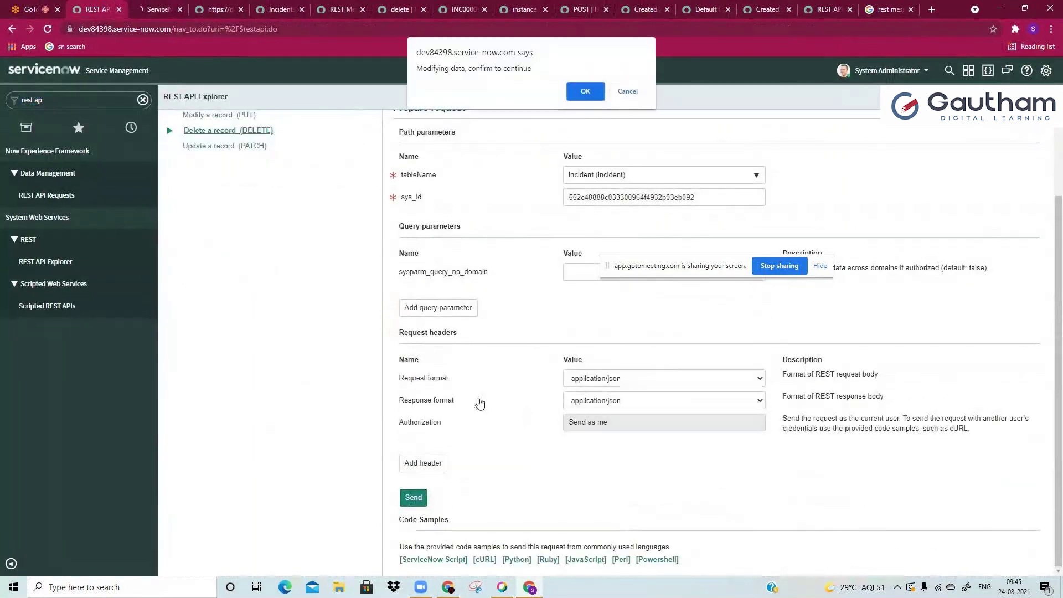
{"action": "left_click", "coordinate": [577, 95]}
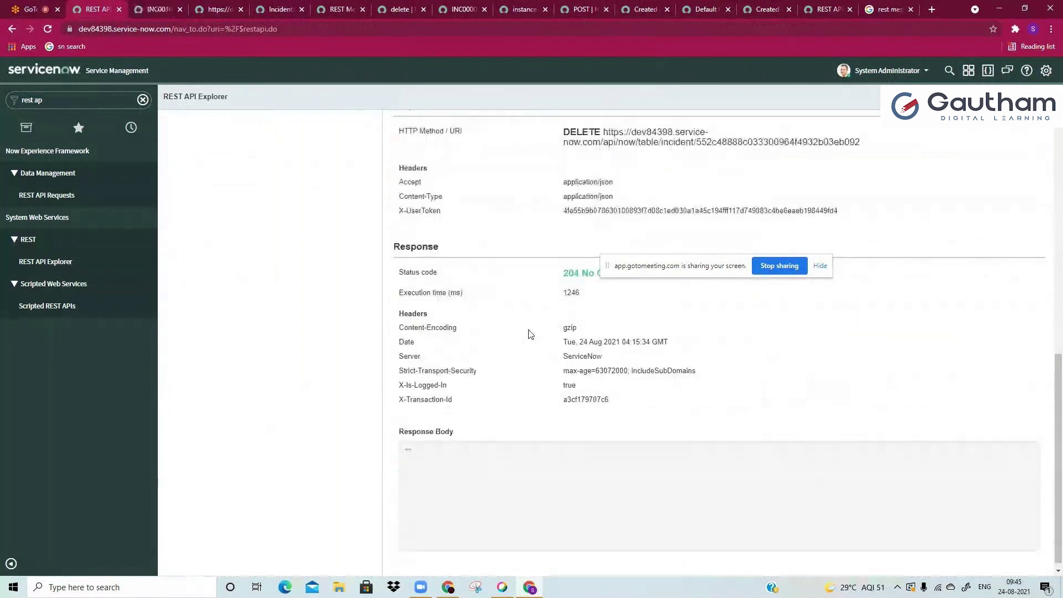
Step: Reload INC0010112's record page to confirm 'Record not found', then revisit the 204 response
{"action": "scroll", "coordinate": [530, 333], "scroll_direction": "up", "scroll_amount": 1}
{"action": "scroll", "coordinate": [531, 333], "scroll_direction": "down", "scroll_amount": 1}
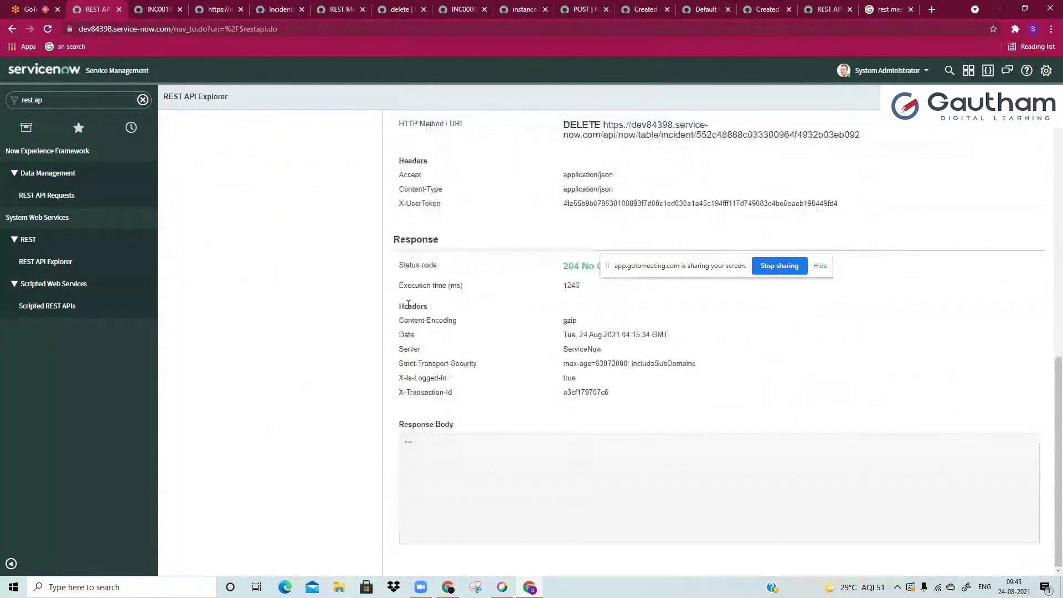
{"action": "left_click", "coordinate": [164, 9]}
{"action": "left_click", "coordinate": [174, 29]}
{"action": "key", "text": "Return"}
{"action": "left_click", "coordinate": [176, 30]}
{"action": "key", "text": "Return"}
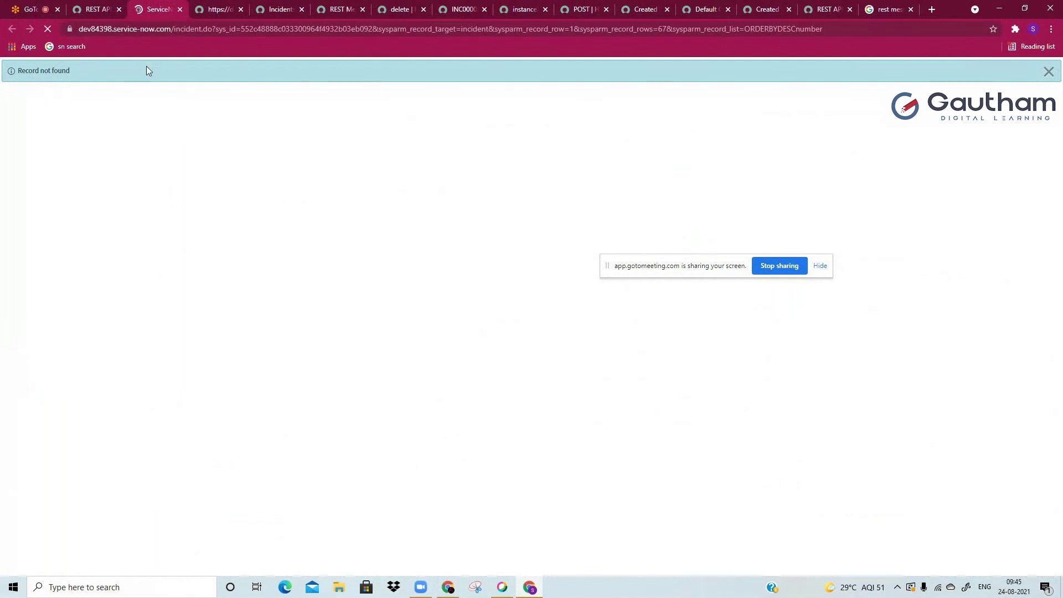
{"action": "left_click", "coordinate": [98, 8]}
{"action": "scroll", "coordinate": [434, 424], "scroll_direction": "up", "scroll_amount": 6}
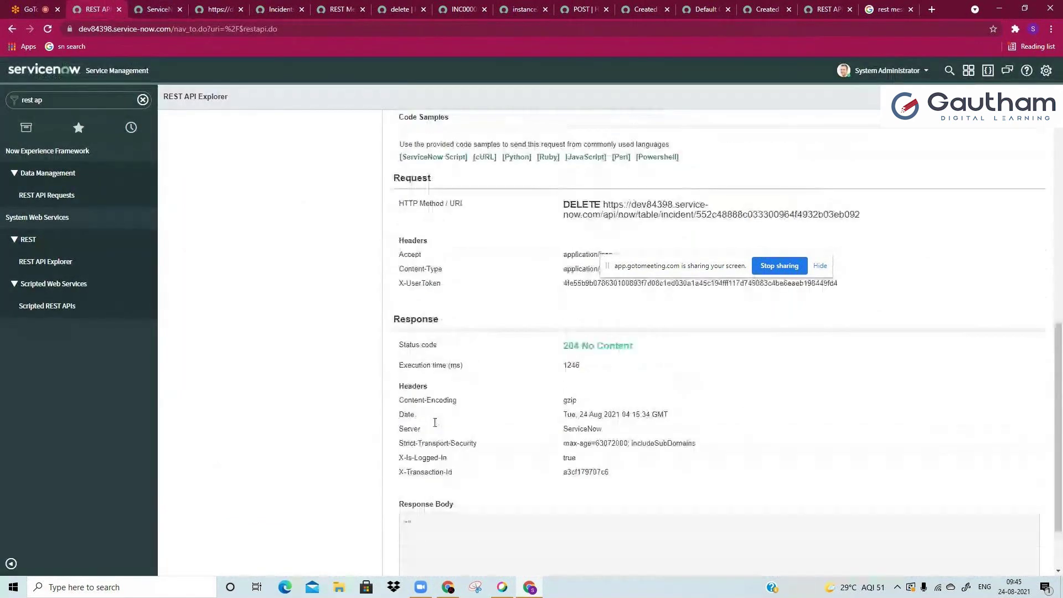
{"action": "left_click", "coordinate": [587, 410]}
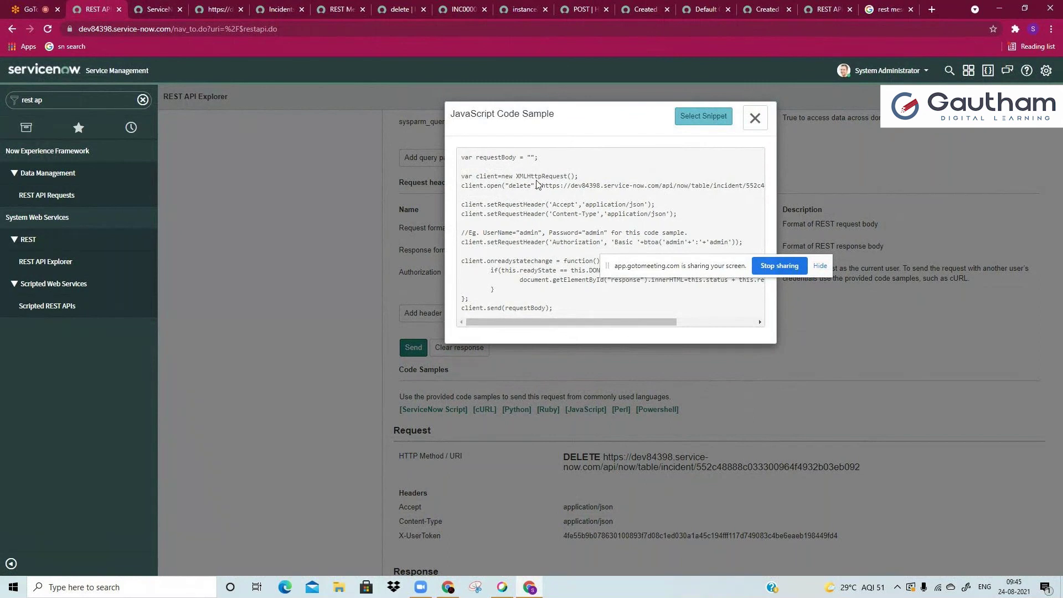
Step: Review the JavaScript and ServiceNow Script code samples for the DELETE request
{"action": "left_click_drag", "start_coordinate": [535, 184], "coordinate": [461, 157]}
{"action": "left_click", "coordinate": [536, 304]}
{"action": "left_click", "coordinate": [738, 122]}
{"action": "left_click", "coordinate": [754, 118]}
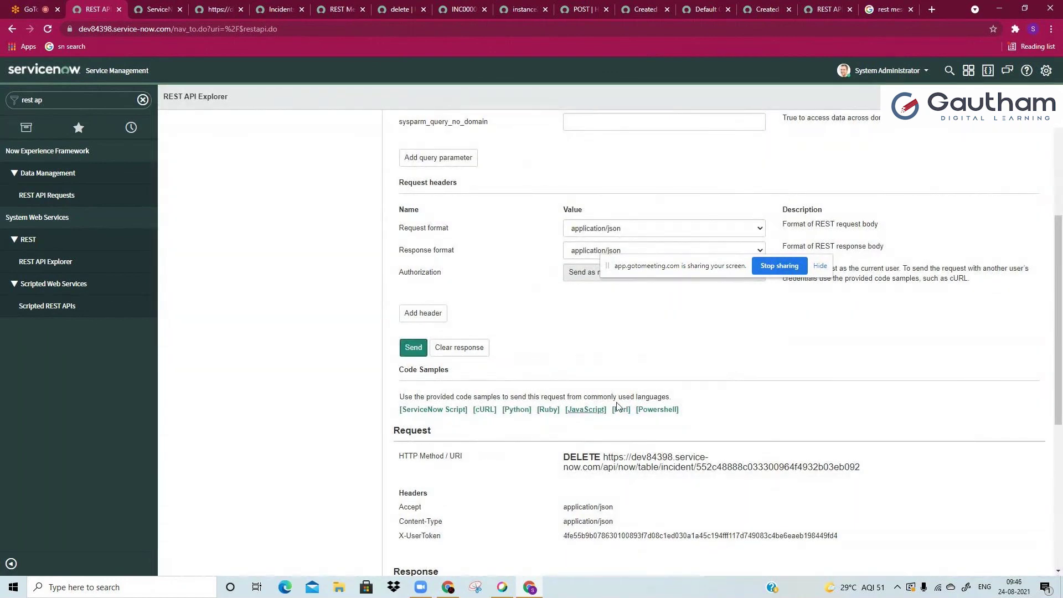
{"action": "left_click", "coordinate": [460, 409]}
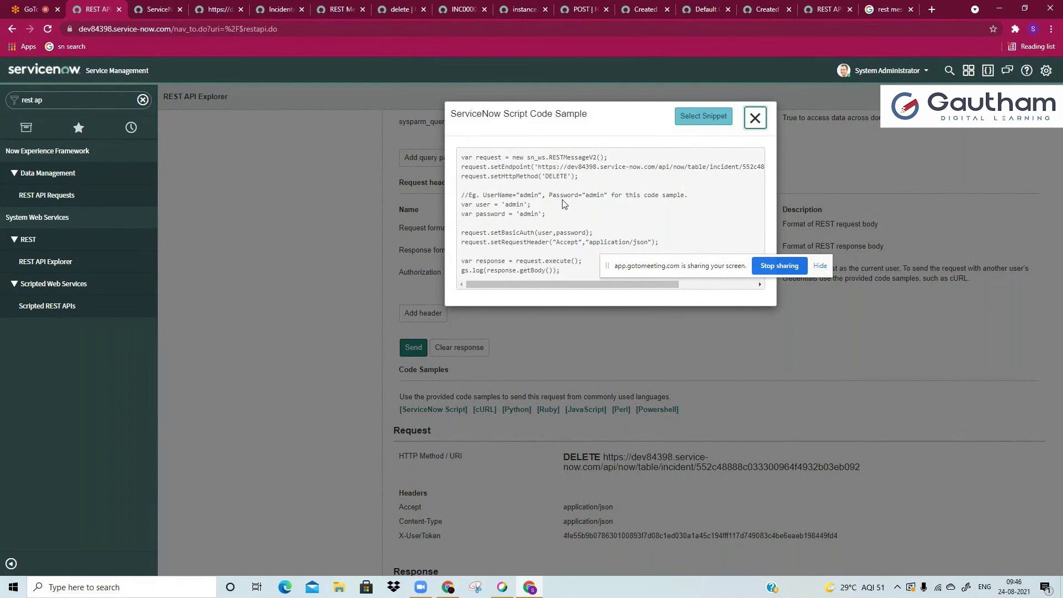
{"action": "left_click", "coordinate": [703, 116]}
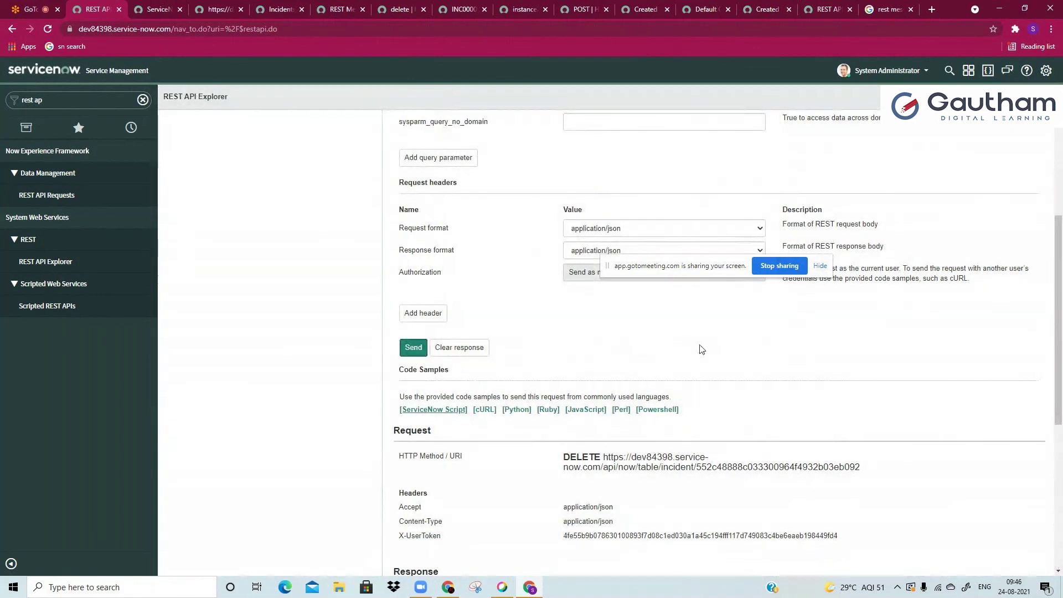
Step: Review the Powershell code sample, highlighting its code from top to bottom
{"action": "left_click", "coordinate": [656, 409]}
{"action": "left_click_drag", "start_coordinate": [490, 187], "coordinate": [523, 402]}
{"action": "left_click", "coordinate": [511, 353]}
{"action": "left_click_drag", "start_coordinate": [461, 157], "coordinate": [537, 395]}
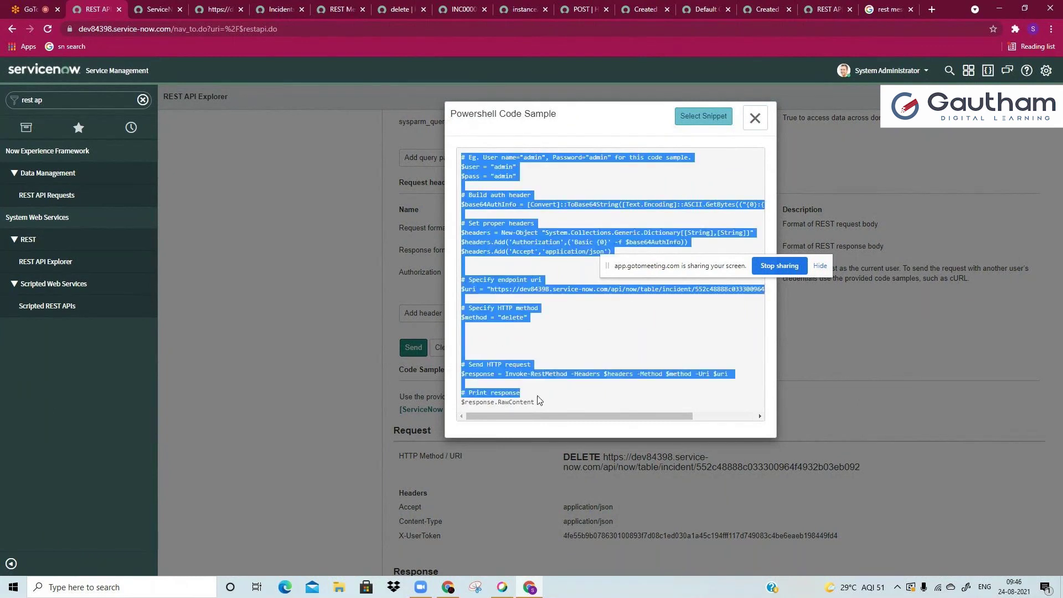
{"action": "left_click", "coordinate": [540, 404]}
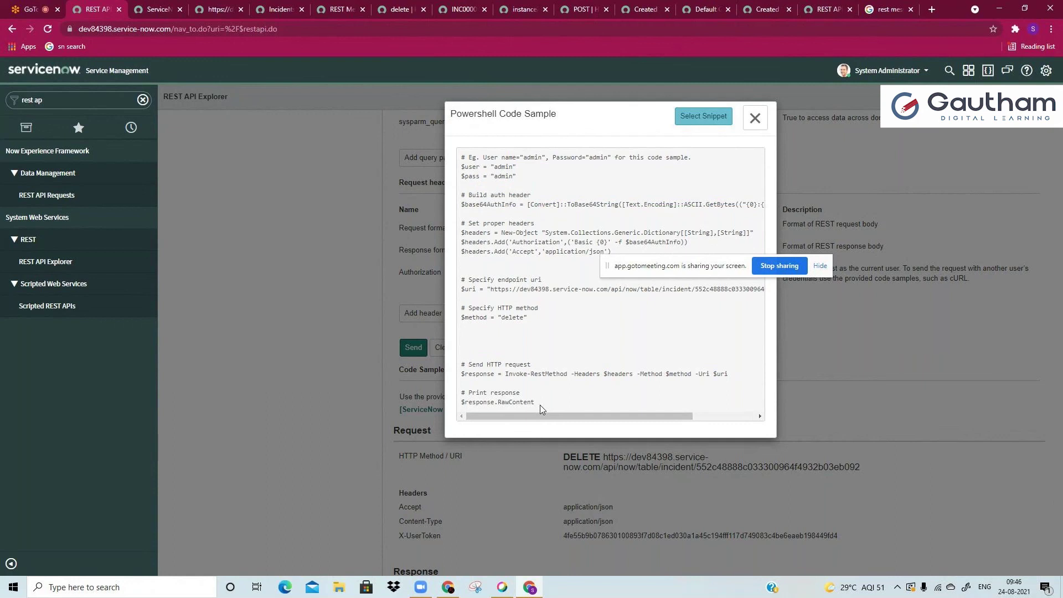
{"action": "left_click", "coordinate": [694, 99]}
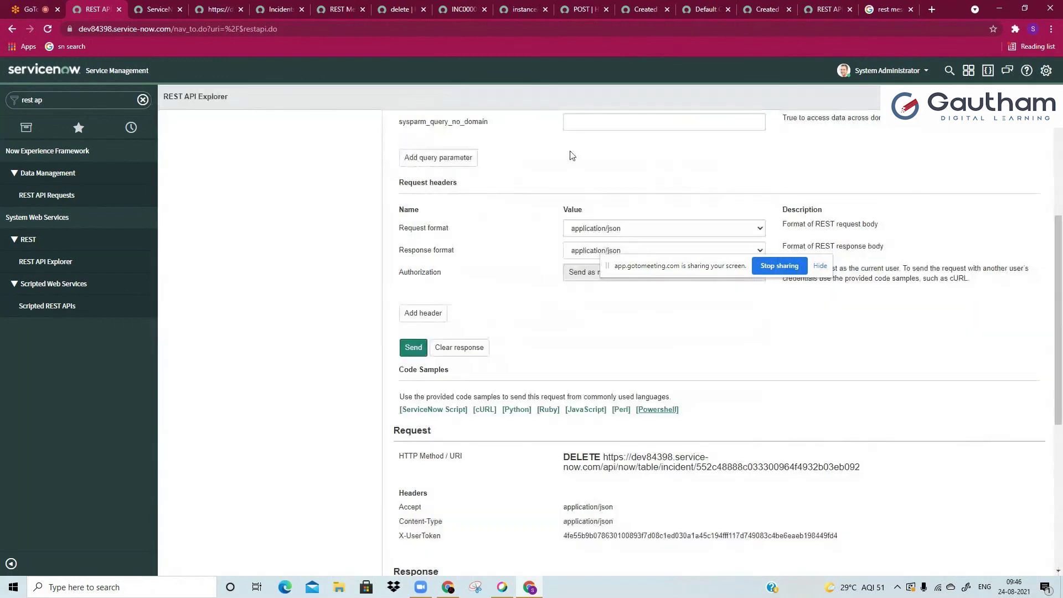
Step: Return to the Record not found page and select the sys_id in its web address
{"action": "left_click", "coordinate": [158, 10]}
{"action": "left_click", "coordinate": [264, 29]}
{"action": "double_click", "coordinate": [264, 29]}
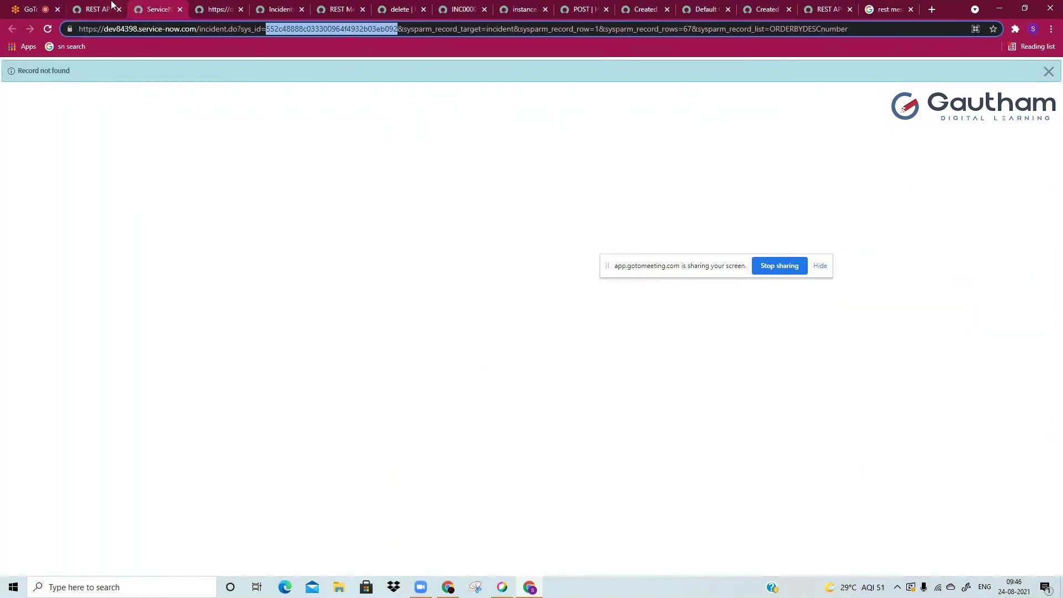
{"action": "left_click", "coordinate": [108, 8]}
{"action": "left_click", "coordinate": [158, 9]}
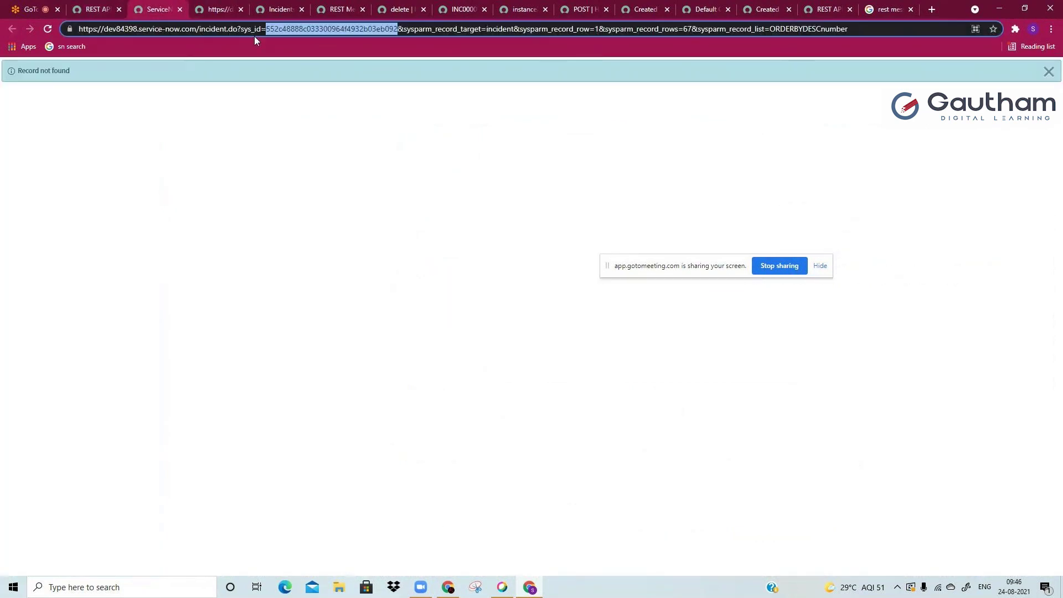